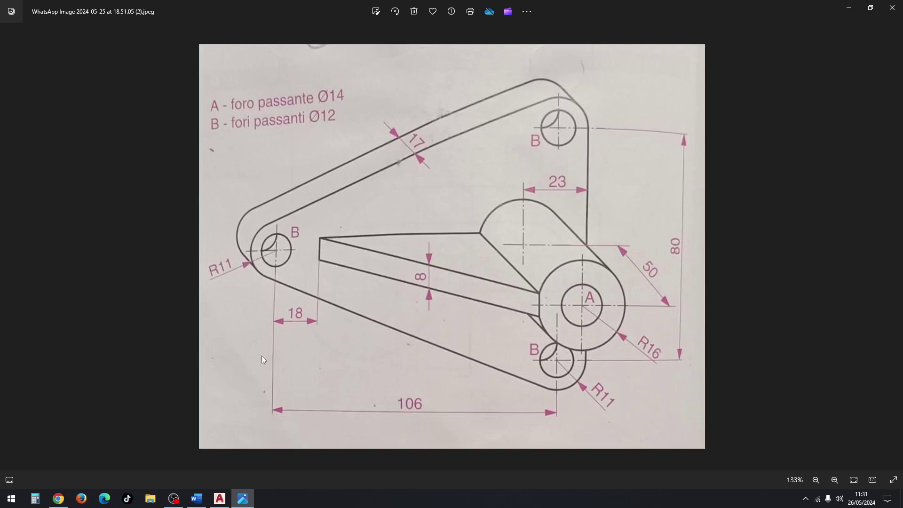
# Step: Bring AutoCAD 2020 in front of the bracket reference in Windows Photos
pyautogui.click(222, 499)
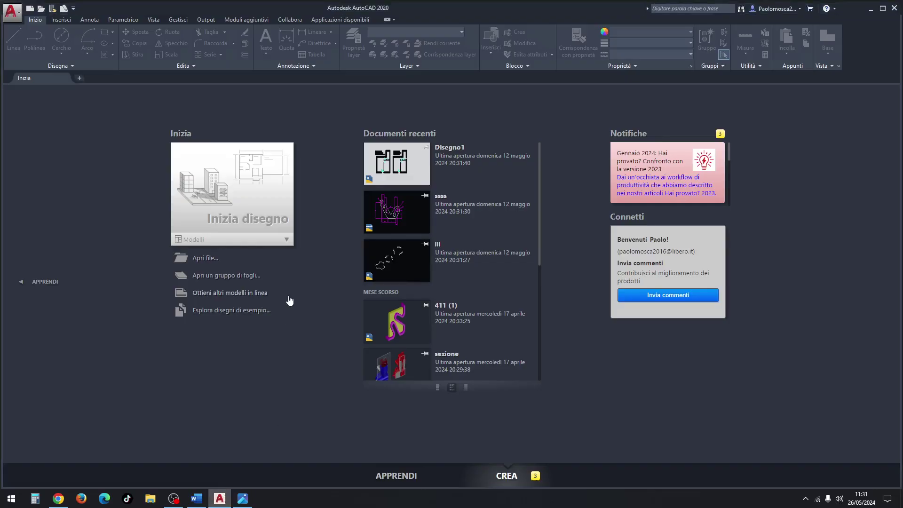
# Step: Create new blank drawing Disegno11 with Griglia off and Orto on
pyautogui.click(256, 196)
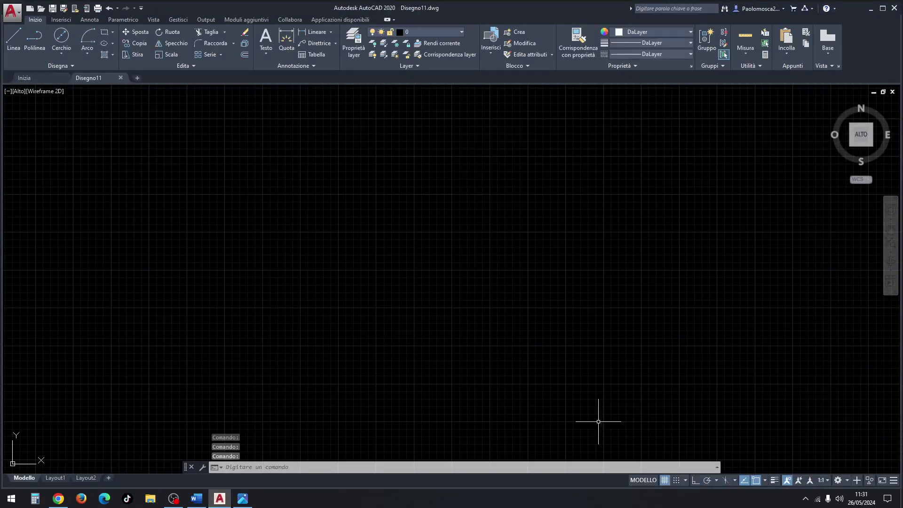
pyautogui.click(666, 481)
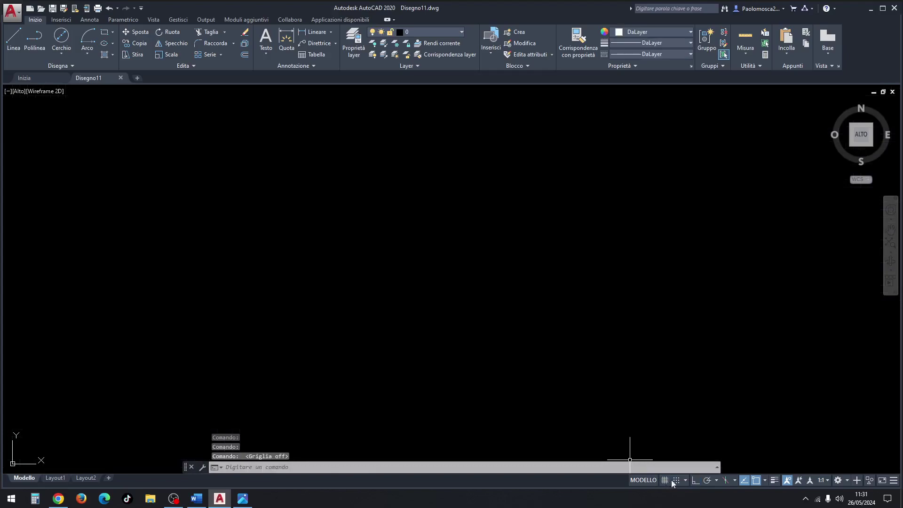
pyautogui.click(697, 481)
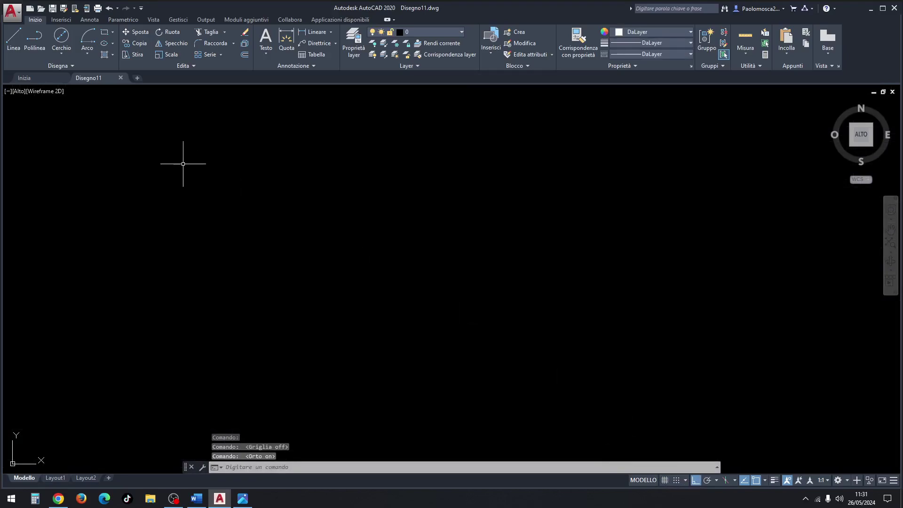
# Step: Draw an 80-unit vertical line and centre it in the view
pyautogui.click(14, 40)
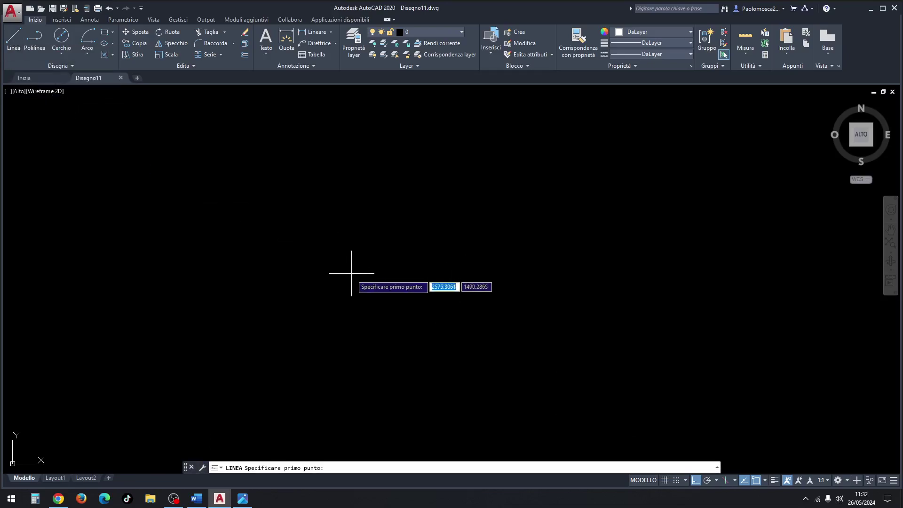
pyautogui.click(471, 189)
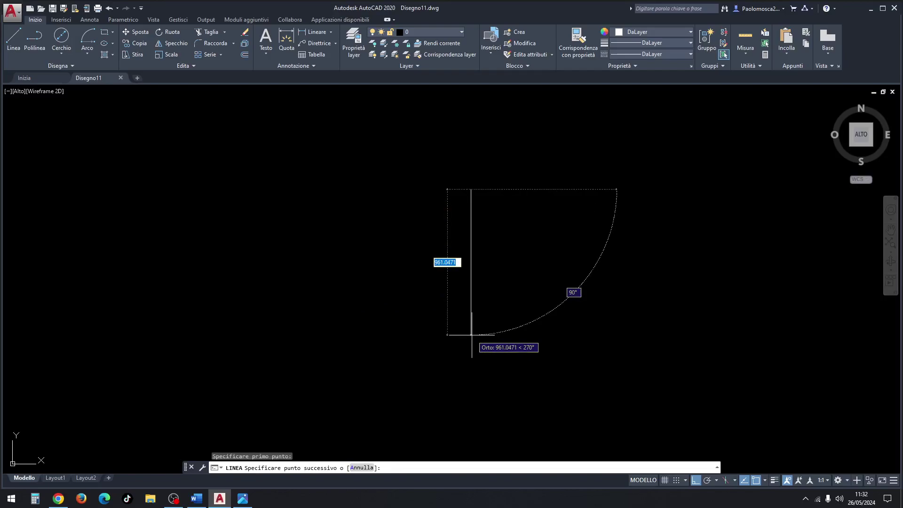
pyautogui.write('80')
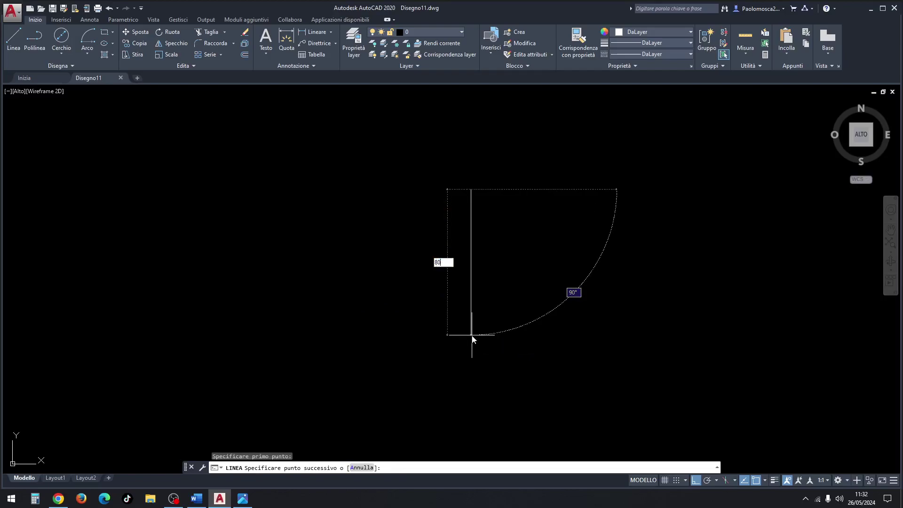
pyautogui.press('Return')
pyautogui.press('Escape')
pyautogui.scroll(4, 466, 194)
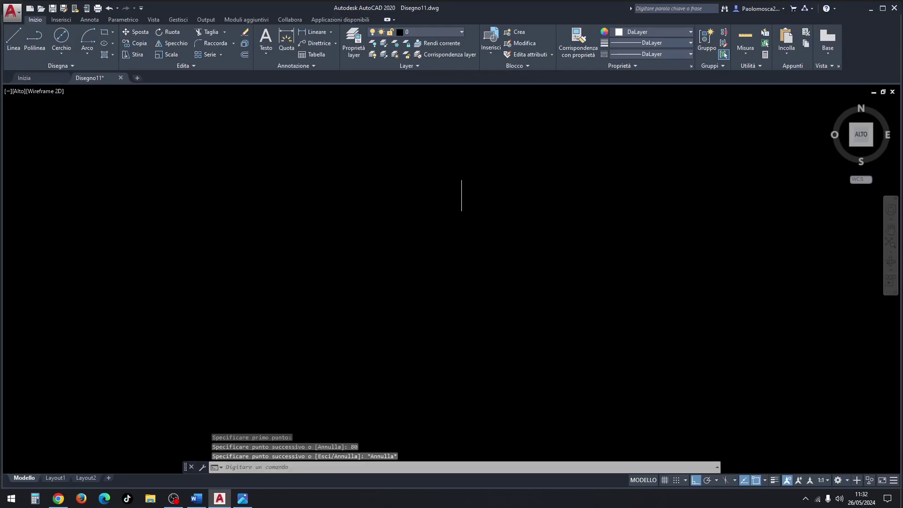
pyautogui.scroll(4, 459, 192)
pyautogui.scroll(4, 459, 188)
pyautogui.moveTo(460, 188); pyautogui.dragTo(475, 227, button='middle')
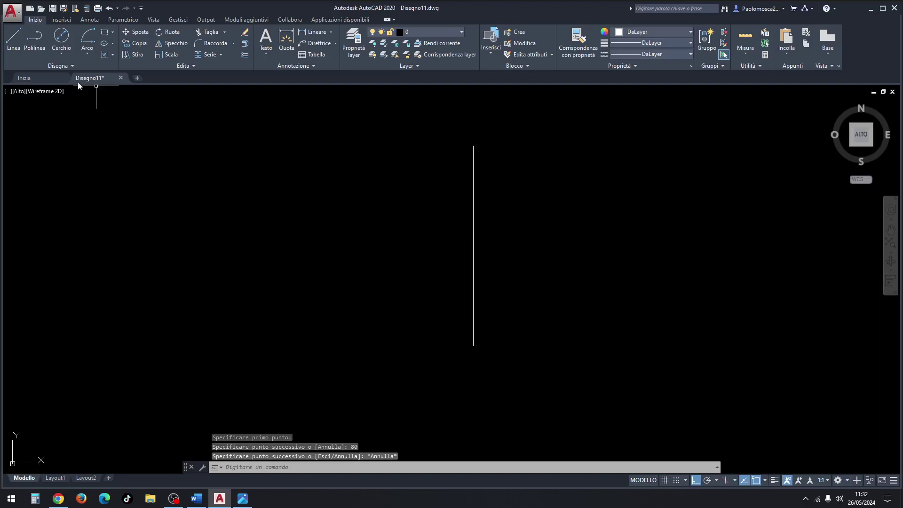
# Step: Draw a 106-unit horizontal line leftward from the vertical line's midpoint, then show the reference photo
pyautogui.write('l')
pyautogui.press('Return')
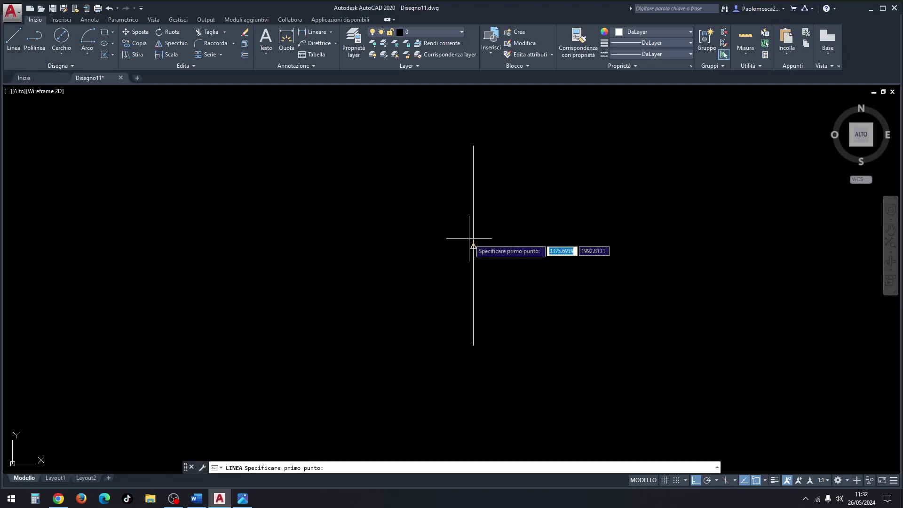
pyautogui.click(473, 246)
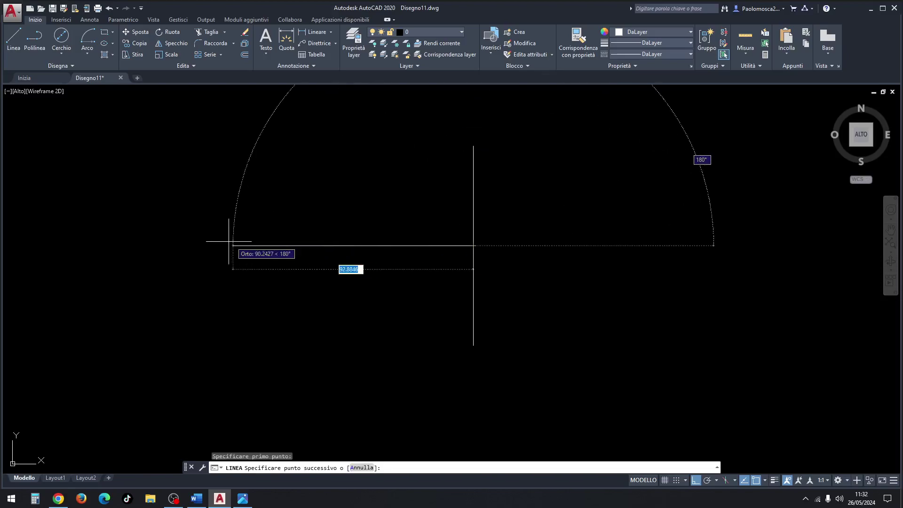
pyautogui.write('106')
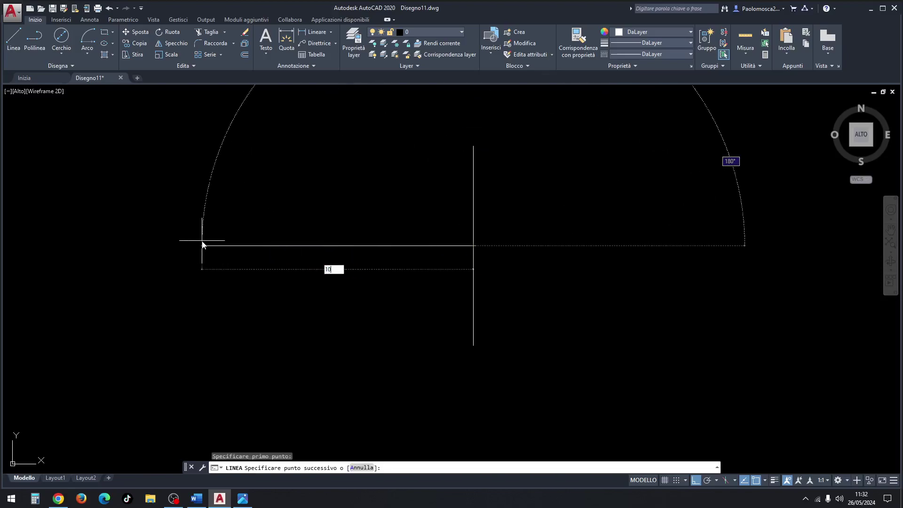
pyautogui.press('Return')
pyautogui.press('Escape')
pyautogui.click(242, 500)
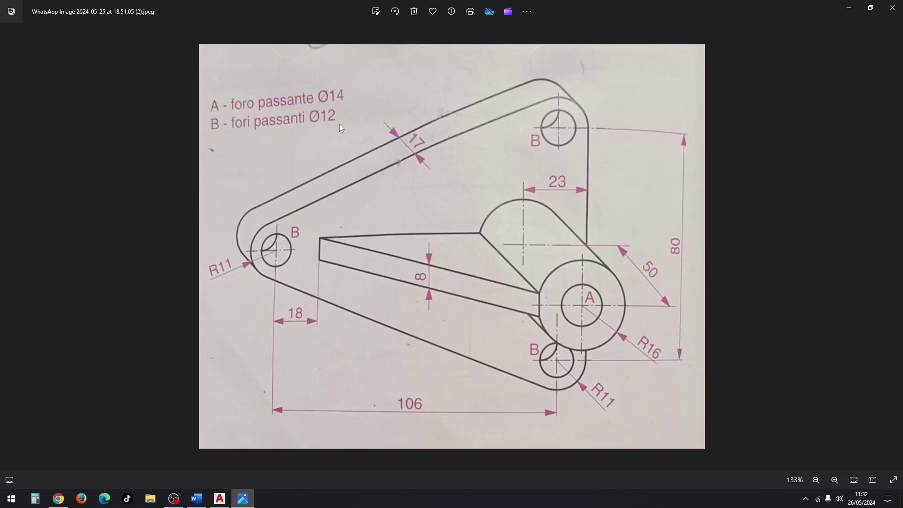
# Step: Return to the AutoCAD drawing after studying the bracket photo
pyautogui.click(226, 504)
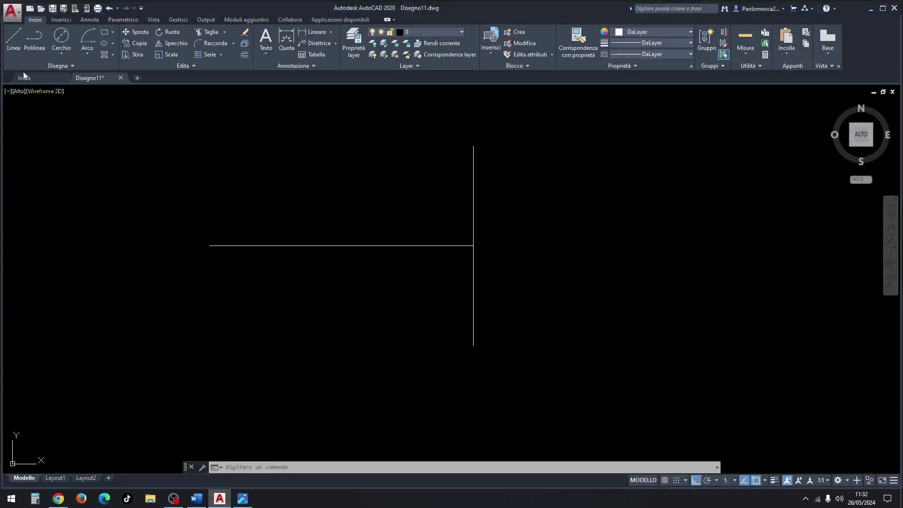
# Step: Draw a radius 11 circle centred on the vertical line's top end
pyautogui.click(61, 52)
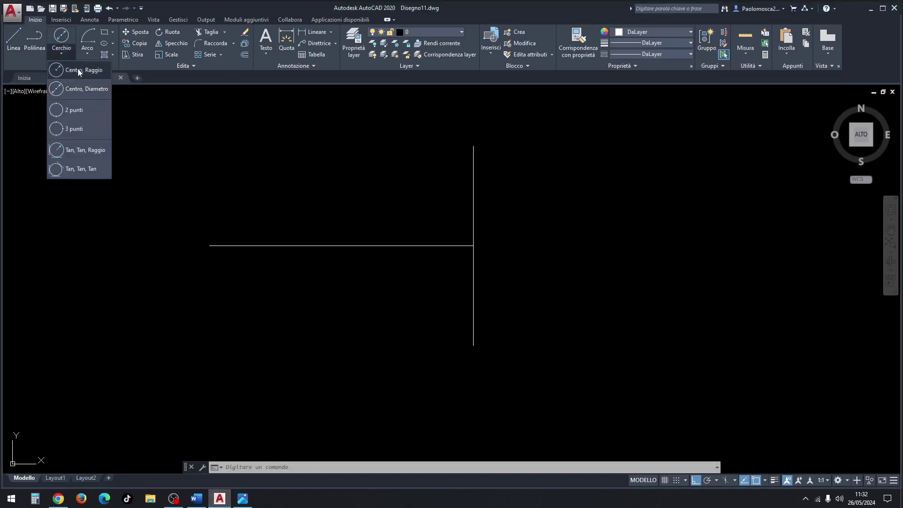
pyautogui.click(78, 72)
pyautogui.click(474, 146)
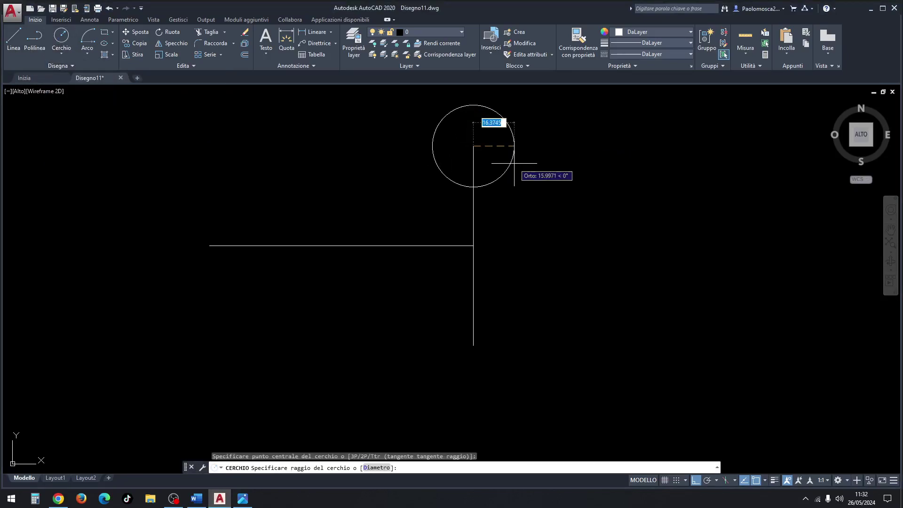
pyautogui.write('11')
pyautogui.press('Return')
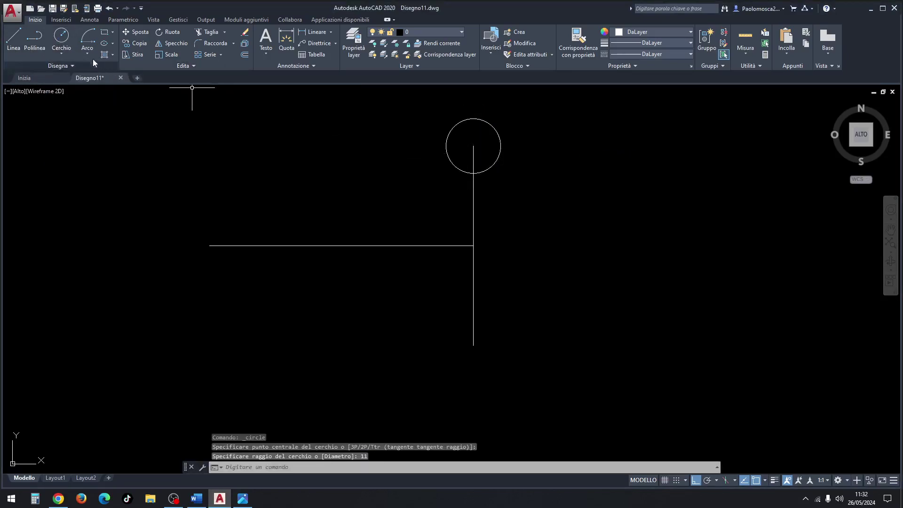
# Step: Add a concentric diameter 12 circle at the same point and select both circles
pyautogui.click(62, 53)
pyautogui.click(84, 89)
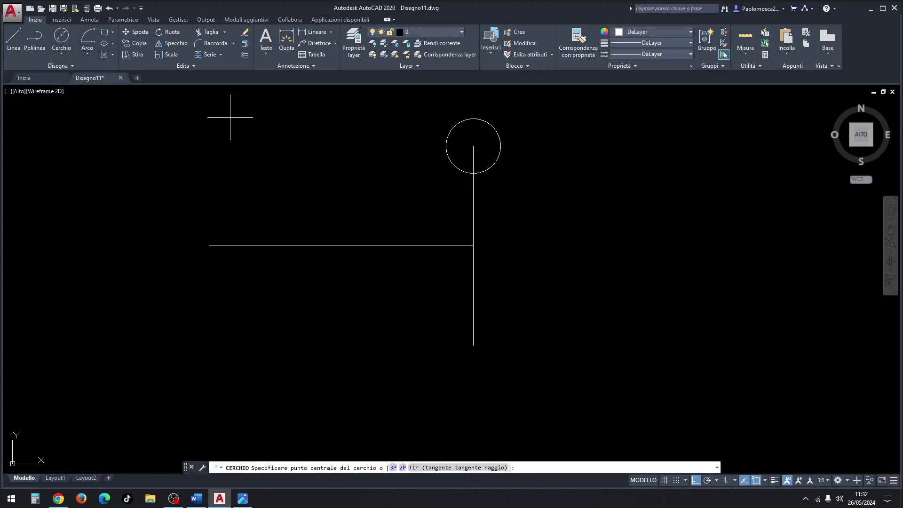
pyautogui.click(474, 146)
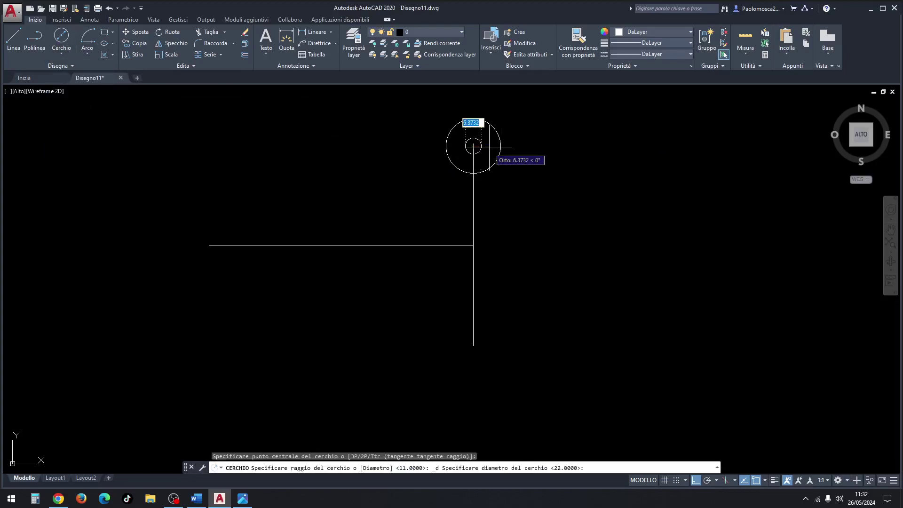
pyautogui.write('12')
pyautogui.press('Return')
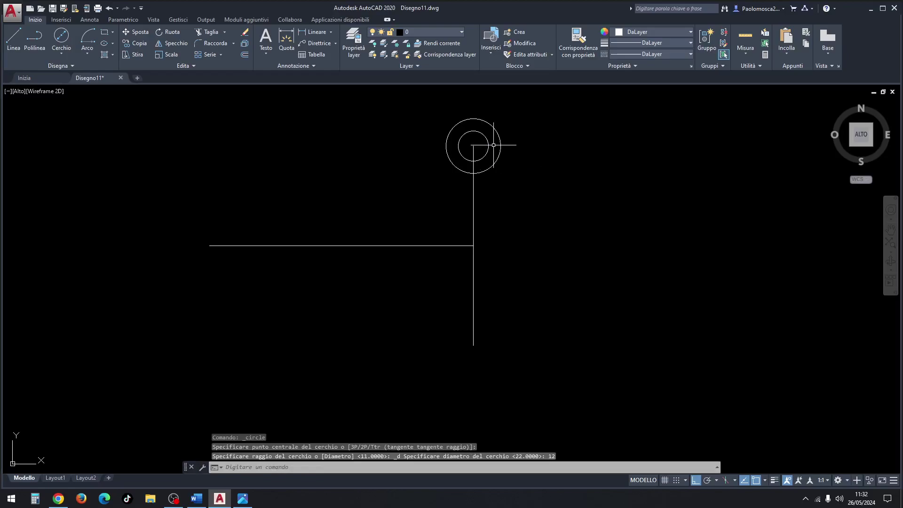
pyautogui.click(516, 114)
pyautogui.click(483, 138)
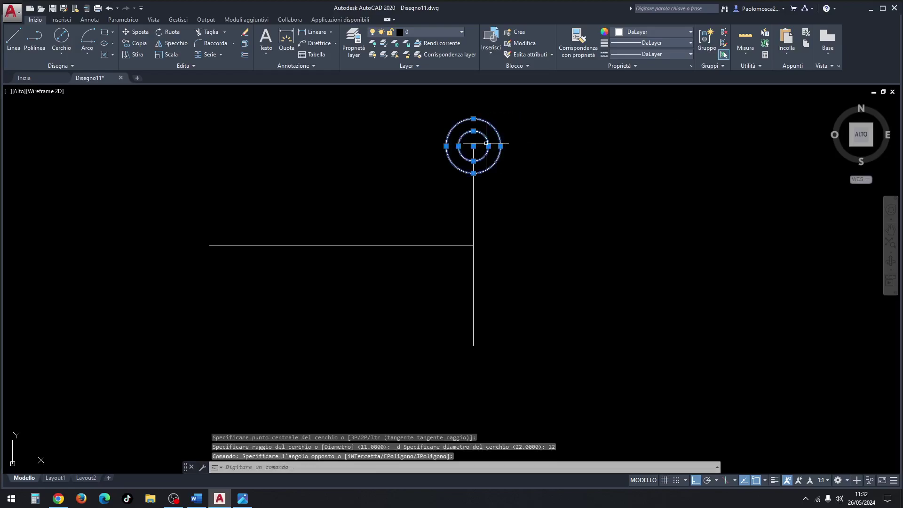
pyautogui.rightClick(534, 130)
# Step: Copy the circle pair to the bottom end and the left end of the axis lines
pyautogui.click(560, 208)
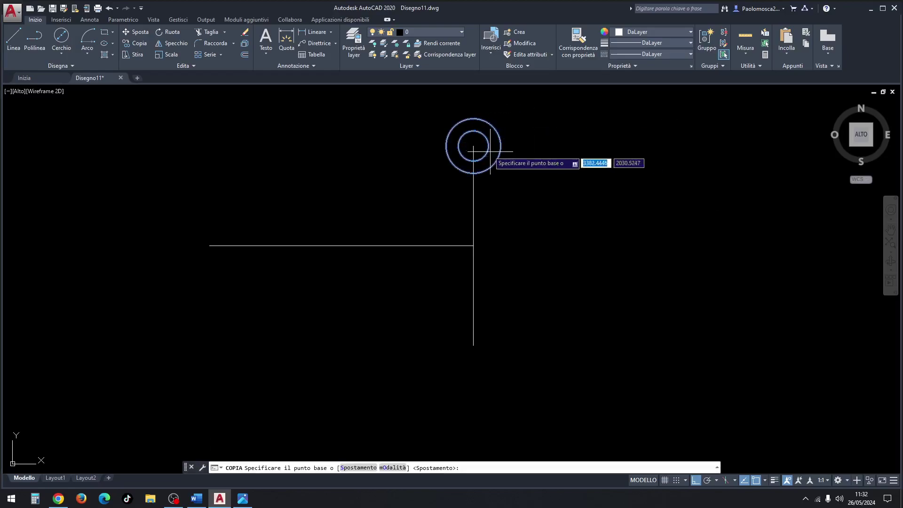
pyautogui.click(473, 146)
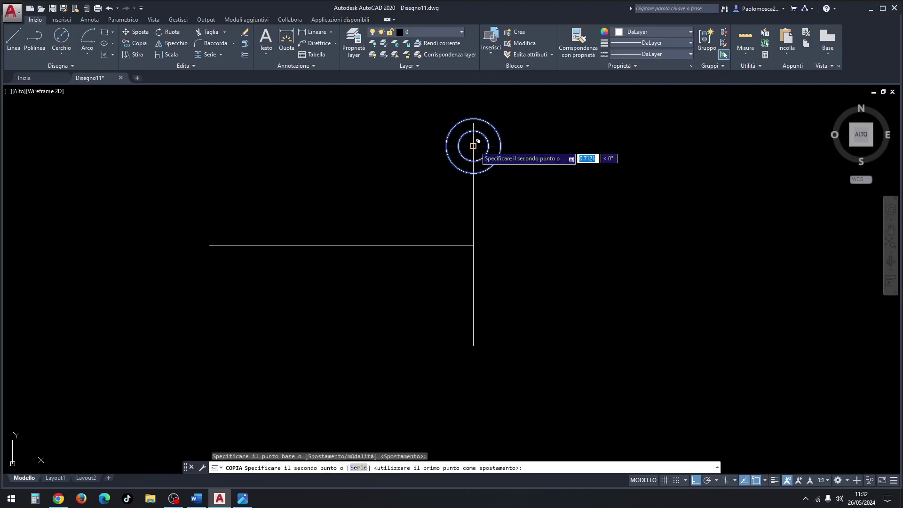
pyautogui.click(475, 346)
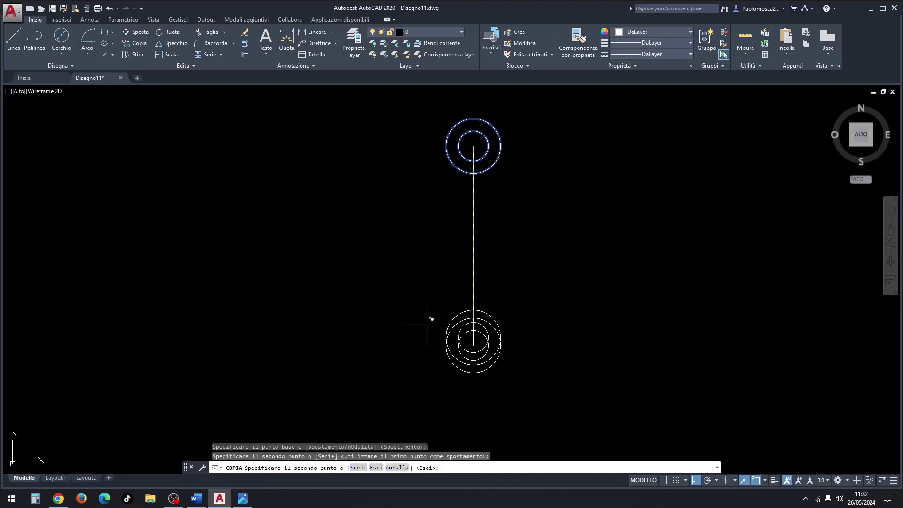
pyautogui.click(210, 245)
pyautogui.press('Escape')
pyautogui.press('Escape')
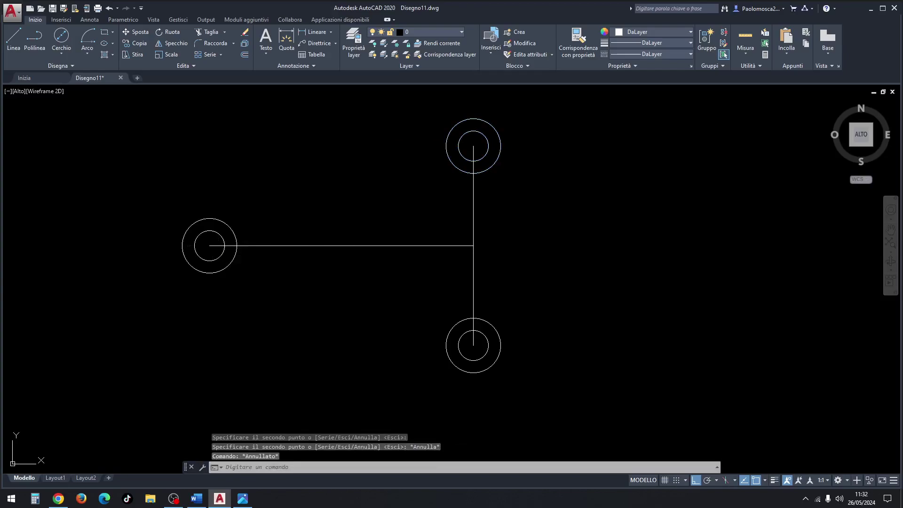
pyautogui.press('Escape')
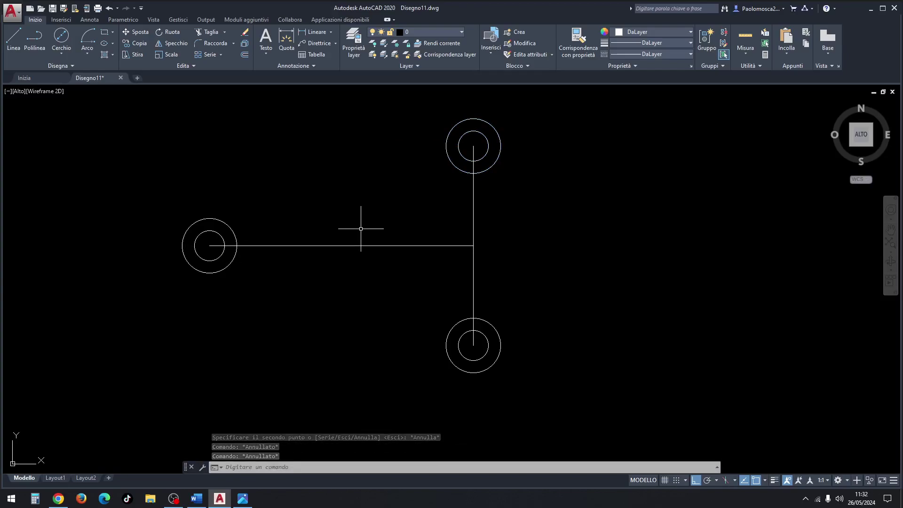
# Step: Erase both axis lines and bring the reference photo to the front
pyautogui.click(494, 231)
pyautogui.click(432, 261)
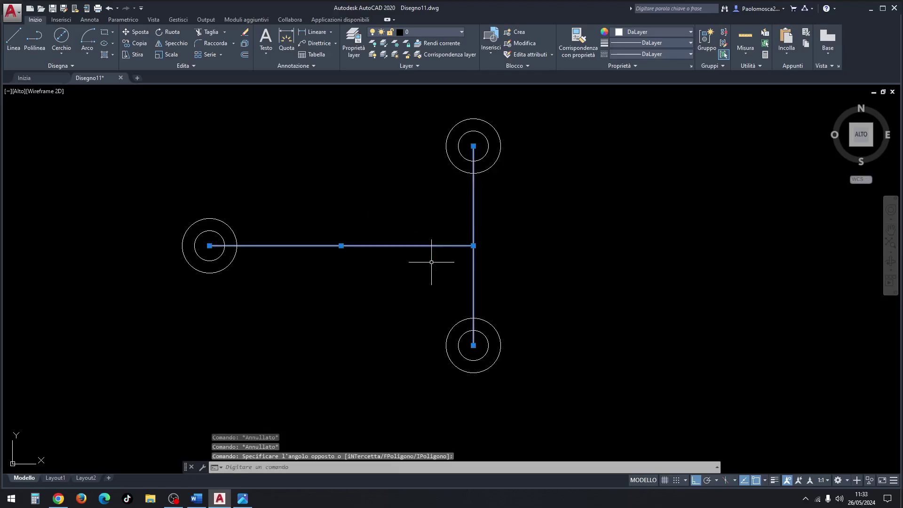
pyautogui.press('Delete')
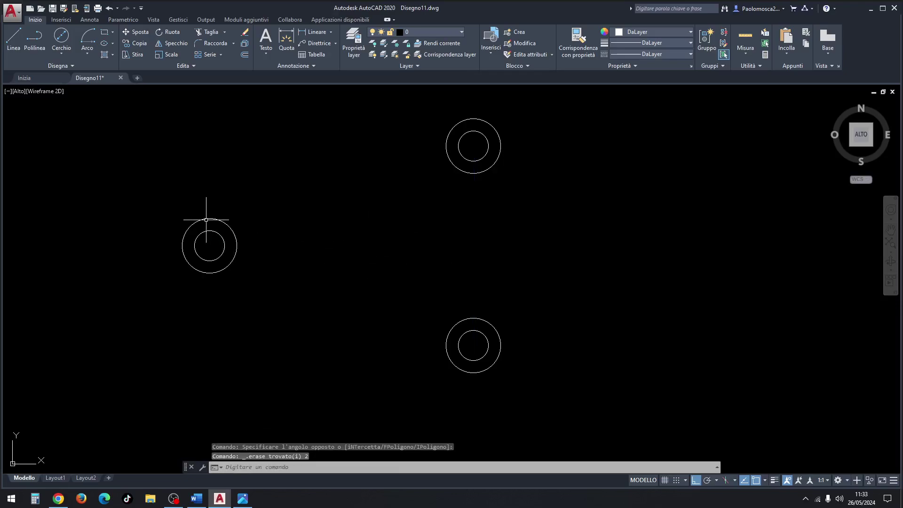
pyautogui.click(243, 499)
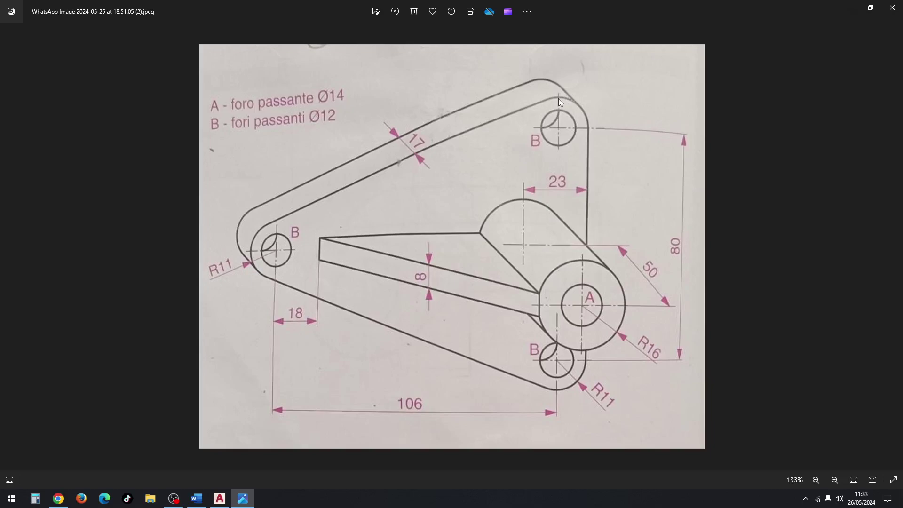
# Step: Return to Disegno11 in AutoCAD after reviewing the reference photo
pyautogui.click(220, 499)
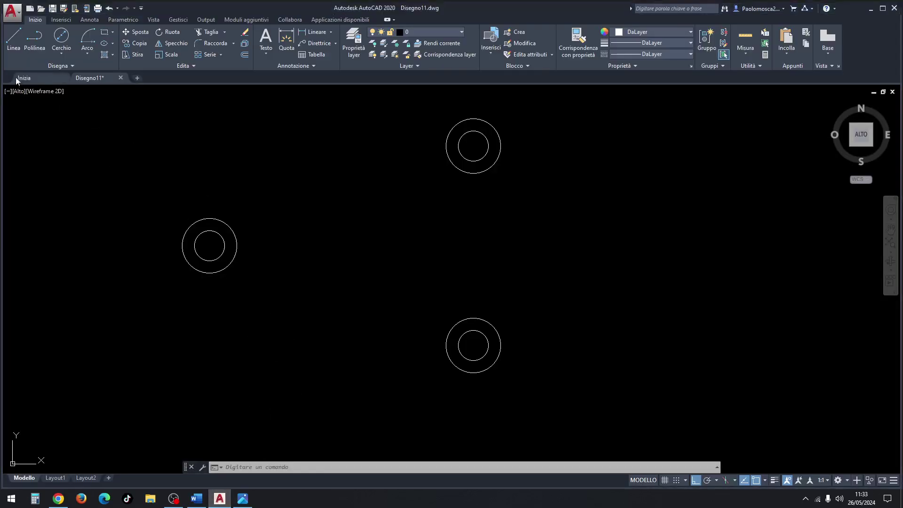
# Step: Draw a slanted line from the left ring's top to the upper-right ring, removing the duplicate segment
pyautogui.click(14, 40)
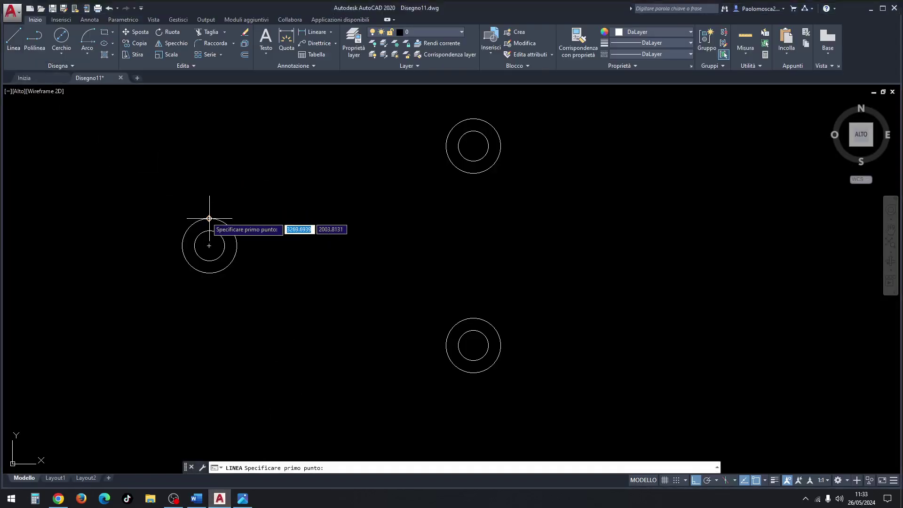
pyautogui.moveTo(329, 178); pyautogui.dragTo(322, 212, button='middle')
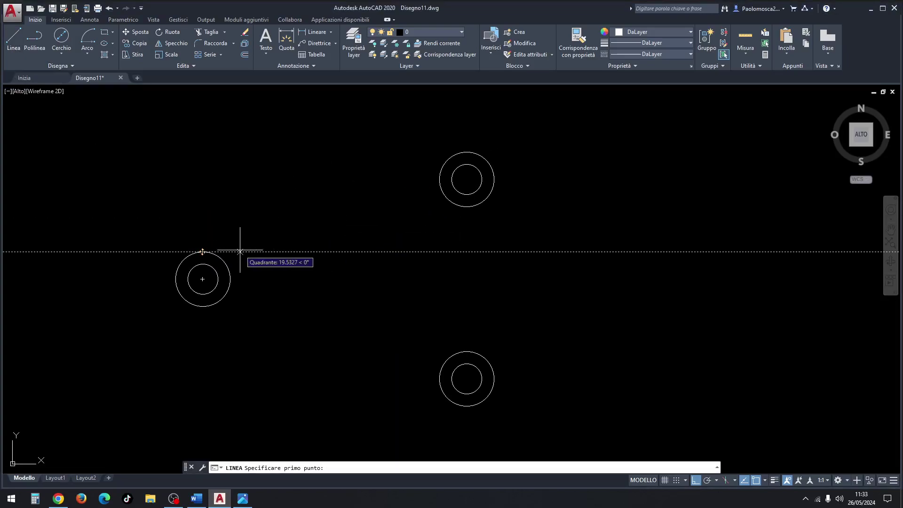
pyautogui.click(203, 252)
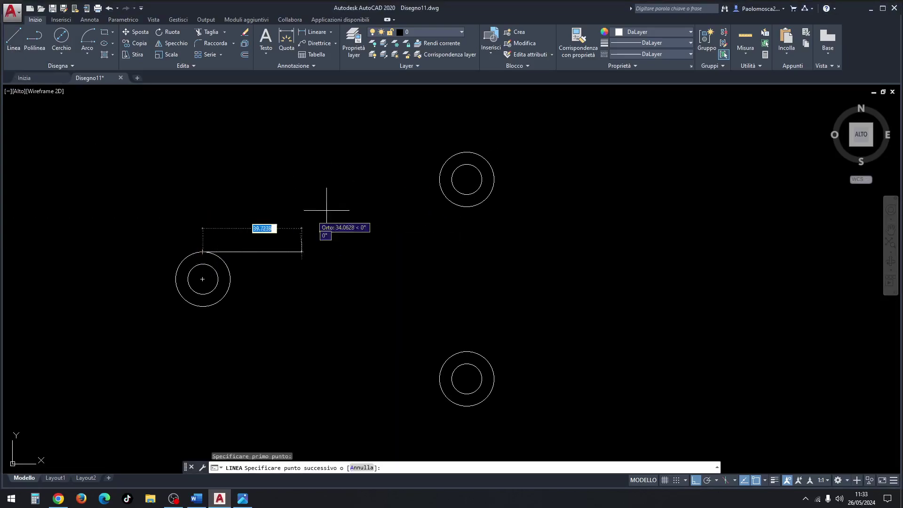
pyautogui.click(455, 152)
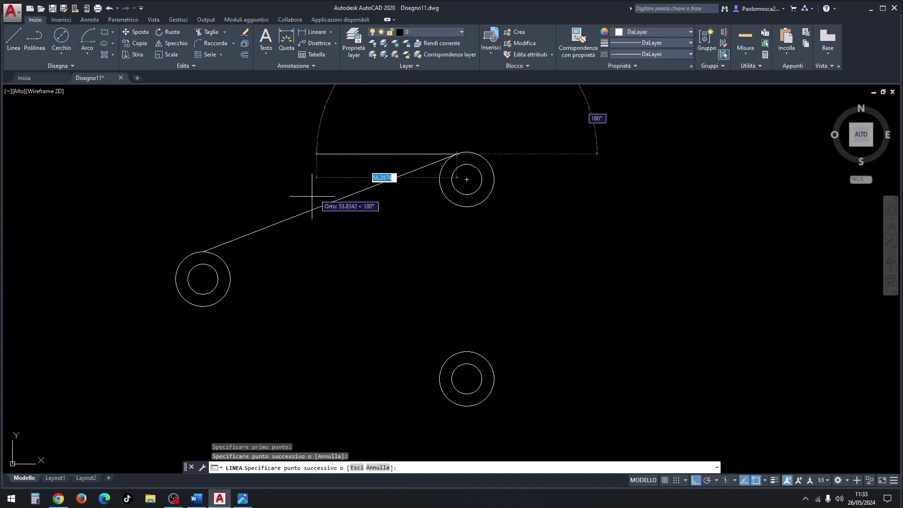
pyautogui.click(197, 253)
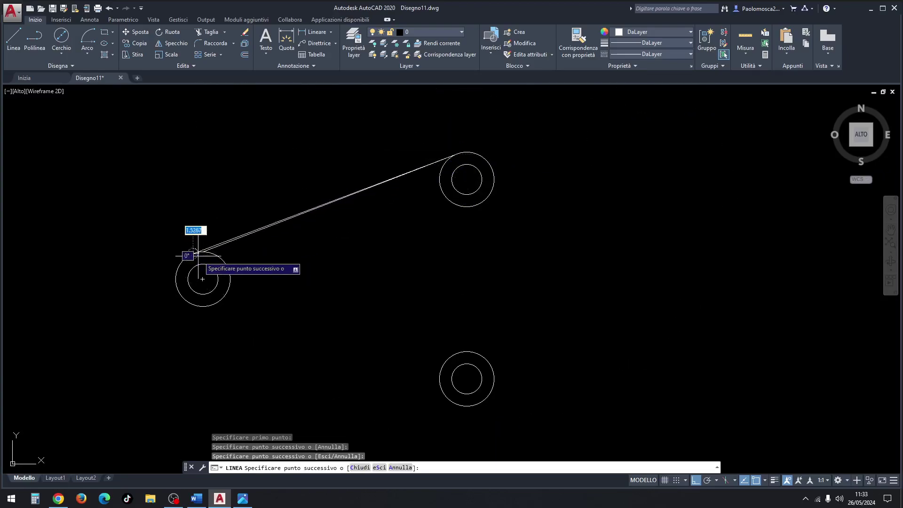
pyautogui.press('Escape')
pyautogui.press('Escape')
pyautogui.scroll(2, 212, 252)
pyautogui.click(207, 248)
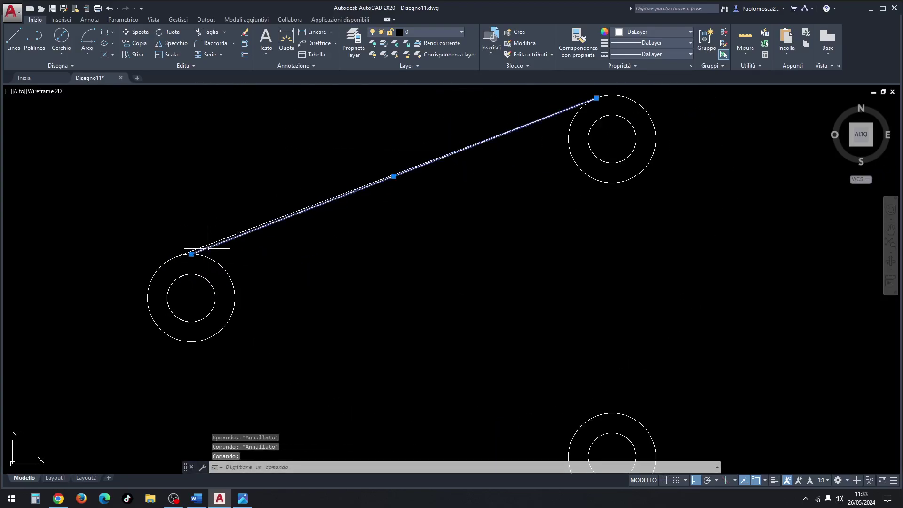
pyautogui.press('Delete')
pyautogui.scroll(-2, 381, 226)
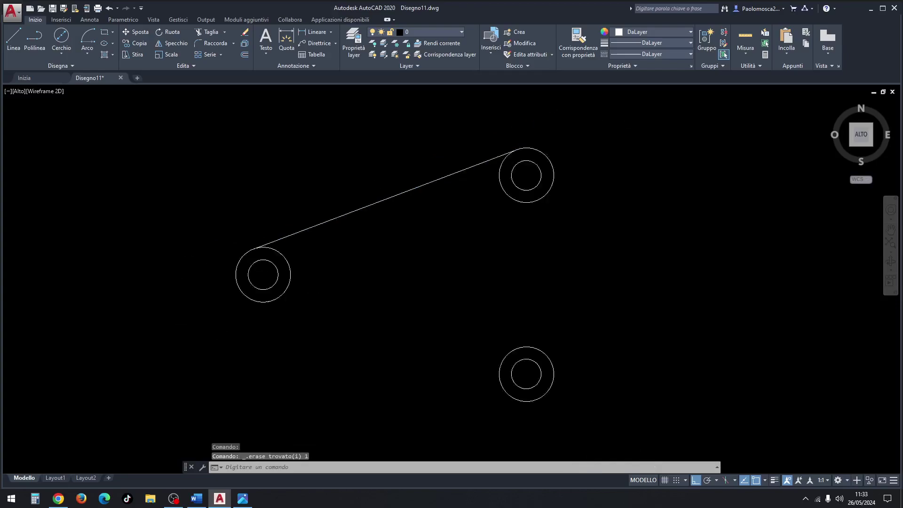
pyautogui.scroll(-2, 383, 238)
pyautogui.scroll(2, 406, 267)
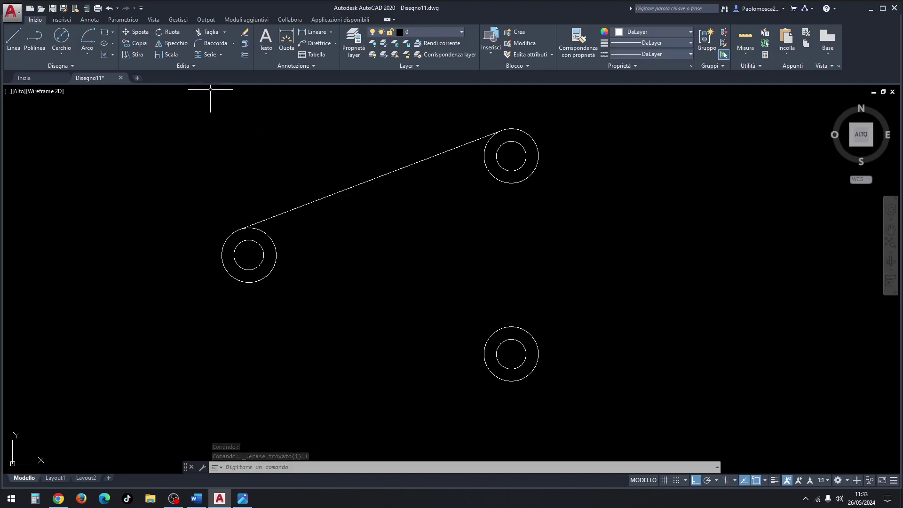
# Step: Mirror the slanted line about a horizontal axis through the left ring's centre, keeping the original
pyautogui.click(174, 47)
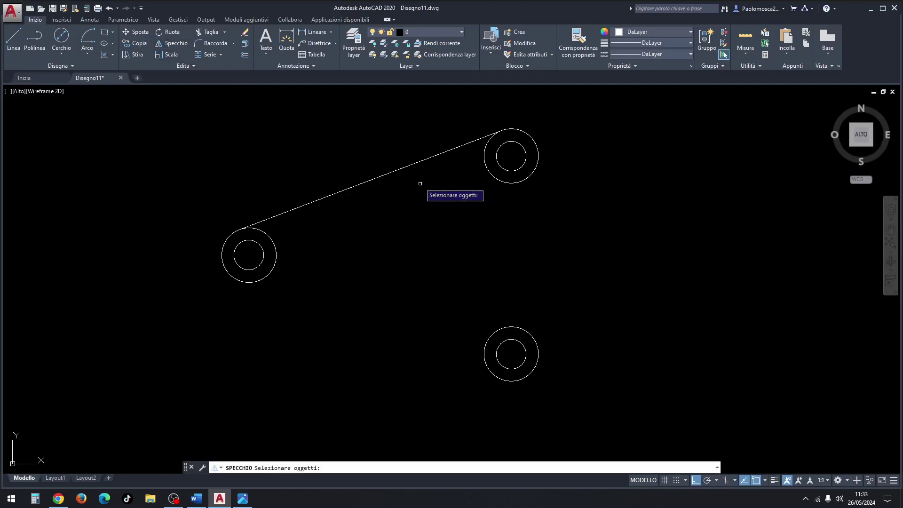
pyautogui.click(414, 165)
pyautogui.click(409, 170)
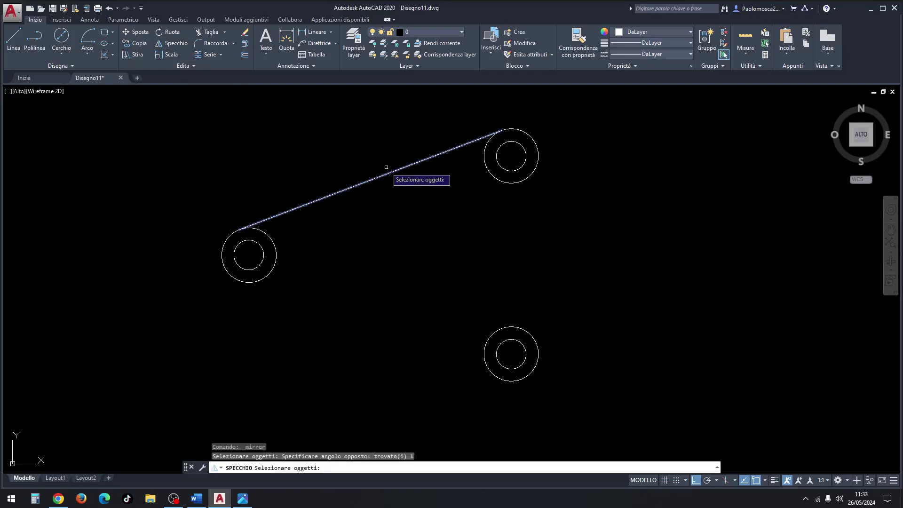
pyautogui.press('Return')
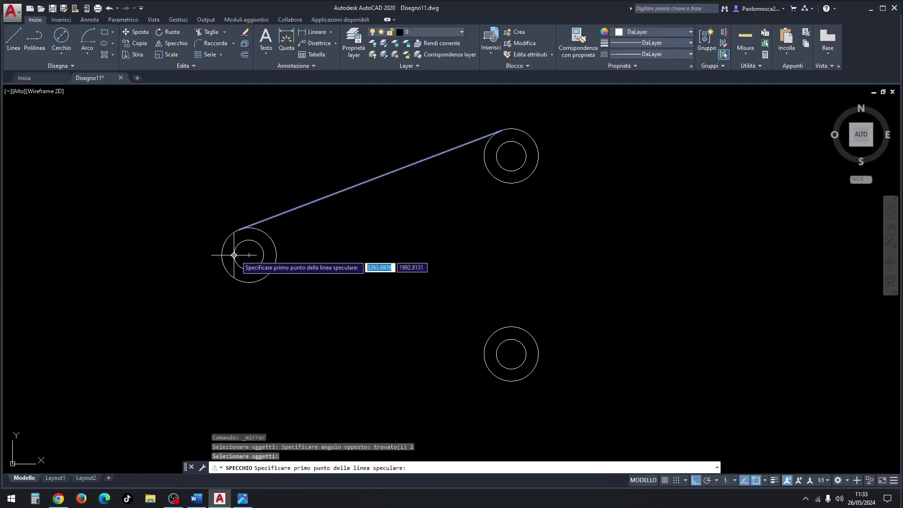
pyautogui.click(234, 255)
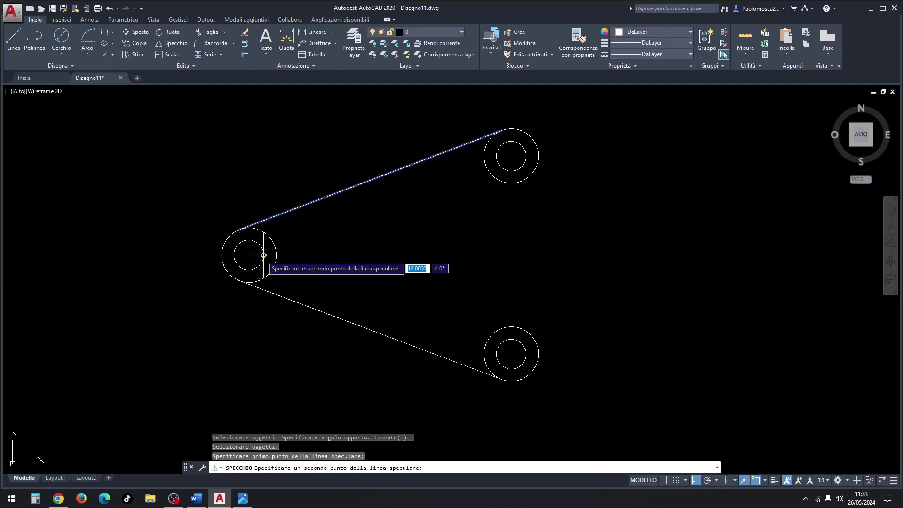
pyautogui.click(264, 255)
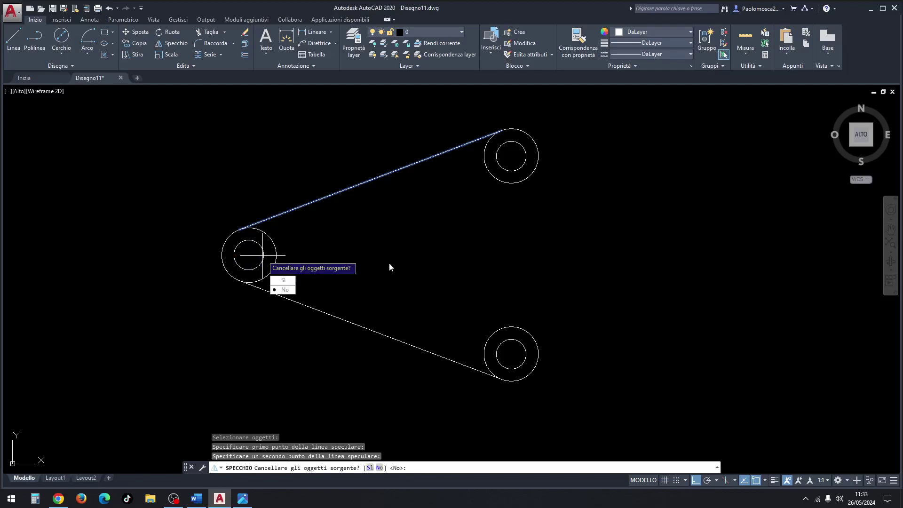
pyautogui.press('Return')
# Step: Draw a vertical line joining the right sides of the two right rings
pyautogui.click(13, 41)
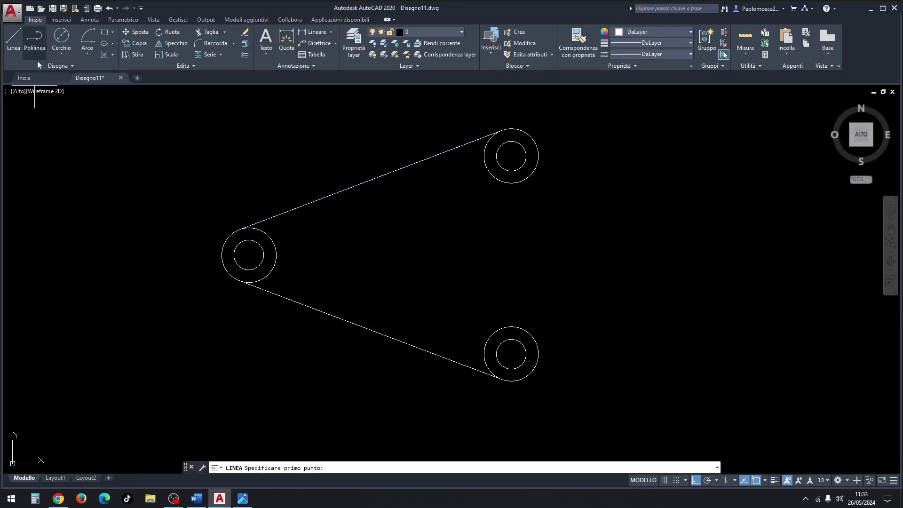
pyautogui.click(538, 156)
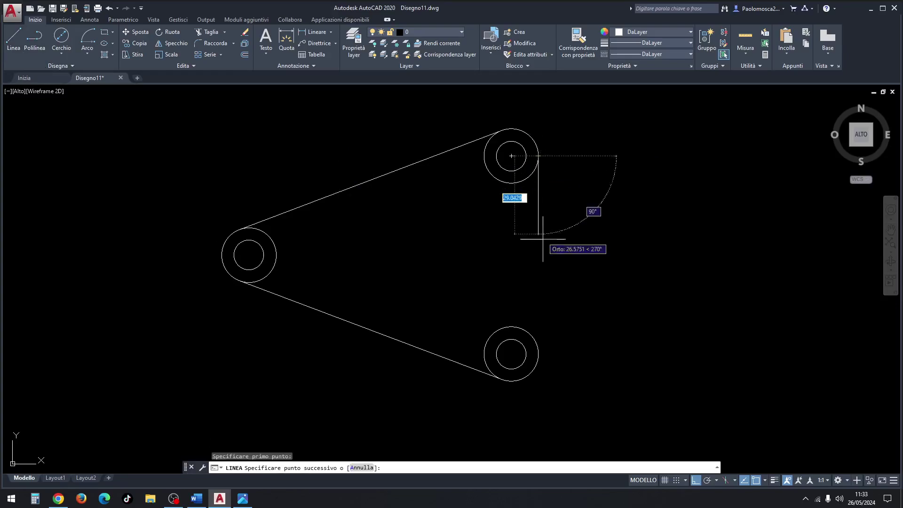
pyautogui.click(538, 353)
pyautogui.press('Escape')
pyautogui.press('Escape')
pyautogui.press('Escape')
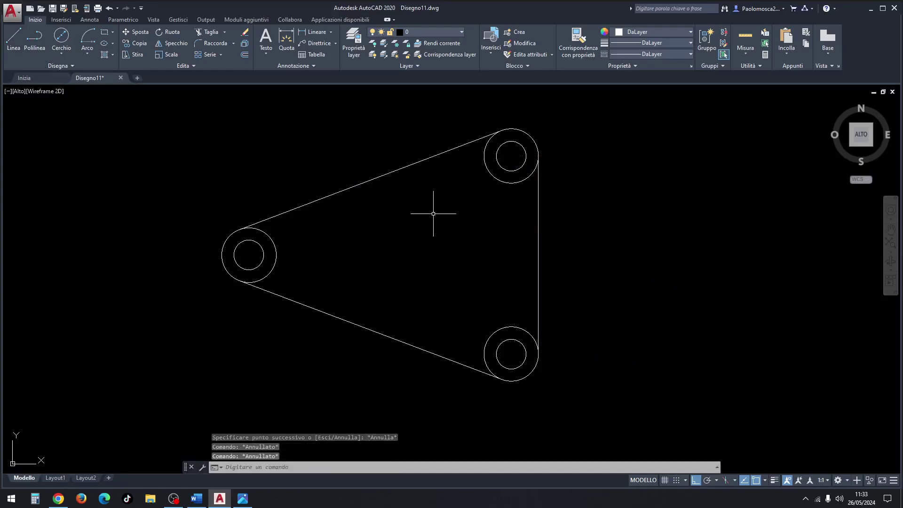
# Step: Trim the inner arcs of the upper-right, lower-right and left rings
pyautogui.click(207, 32)
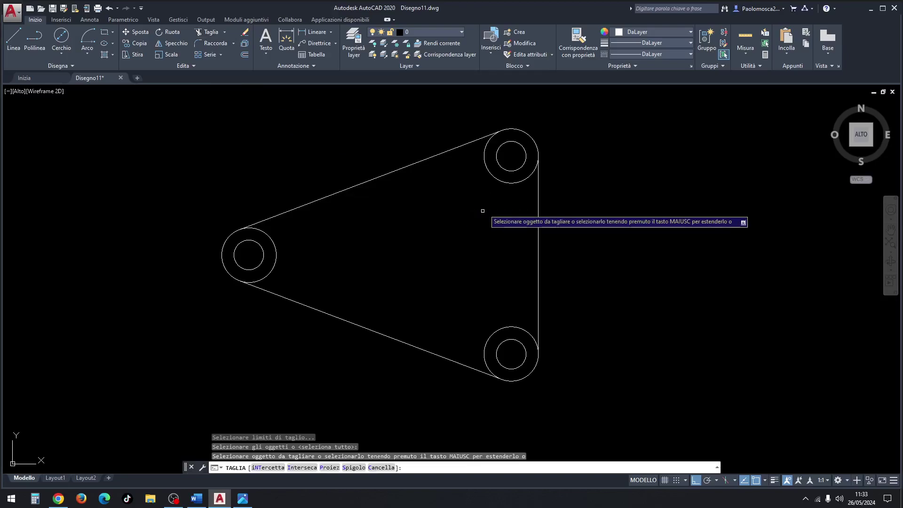
pyautogui.click(493, 178)
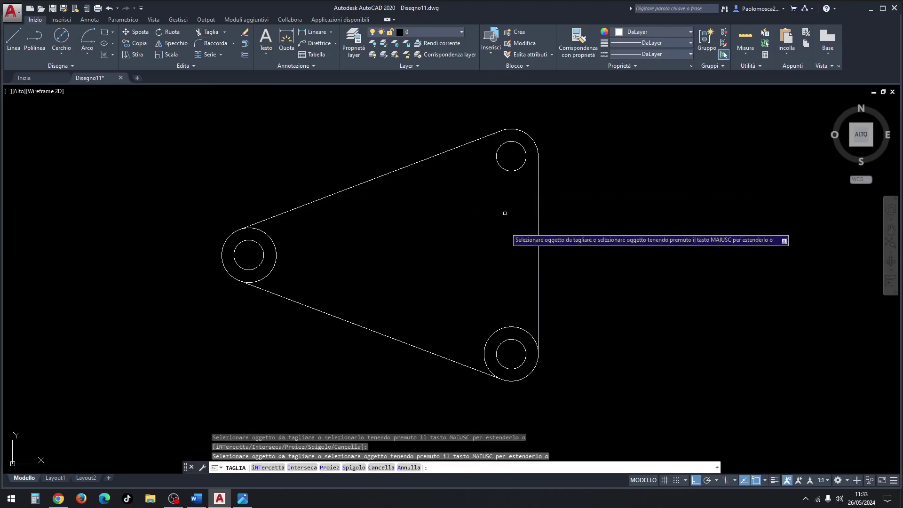
pyautogui.click(502, 329)
pyautogui.click(276, 259)
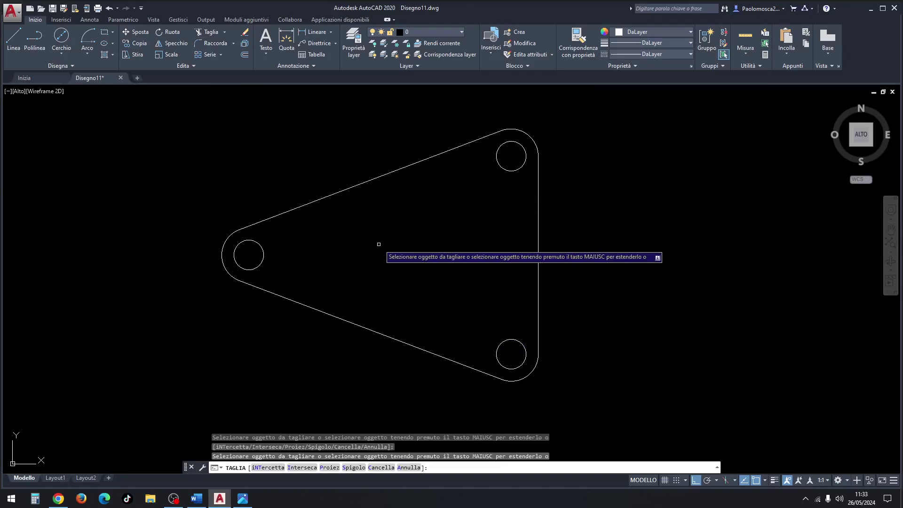
pyautogui.press('Return')
# Step: Check the reference drawing in Photos, then return to AutoCAD and begin a new line
pyautogui.hotkey('alt', 'Tab')
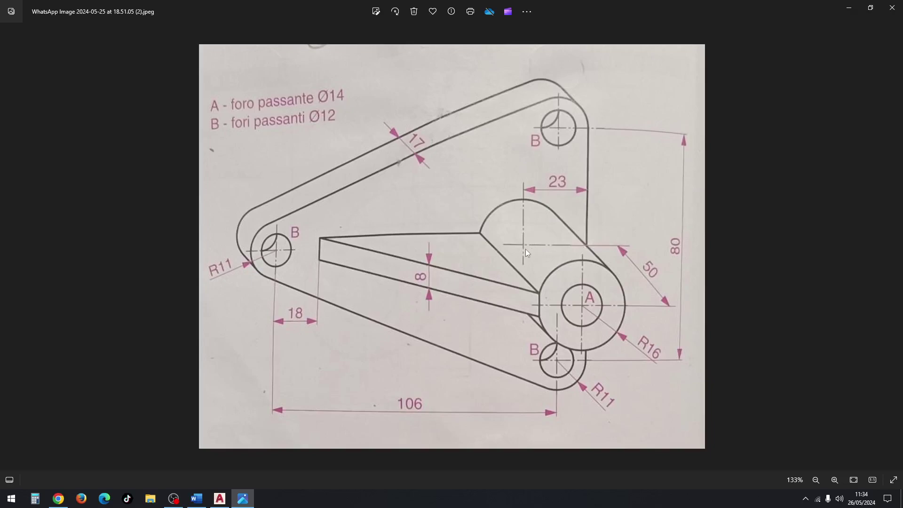
pyautogui.click(220, 499)
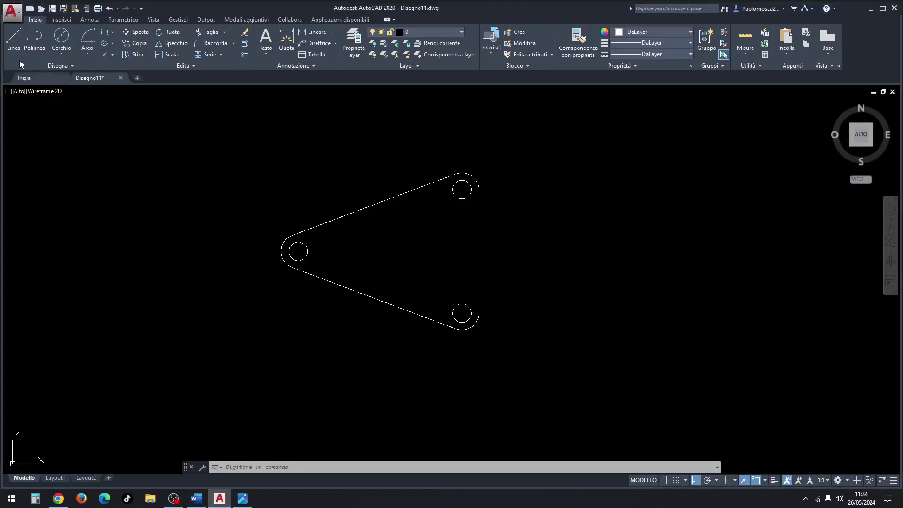
pyautogui.click(13, 38)
# Step: Draw a 23-unit horizontal line leftward from the plate's right-edge midpoint, checking the reference
pyautogui.click(479, 251)
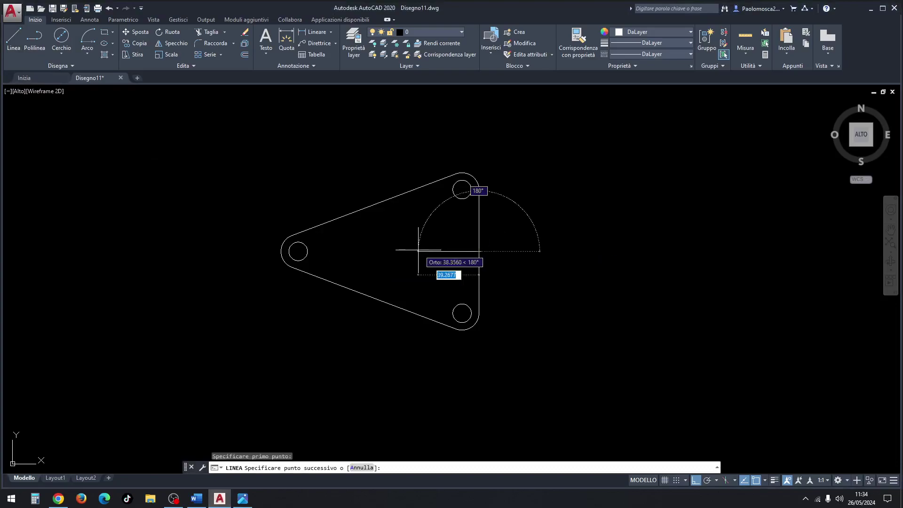
pyautogui.write('23')
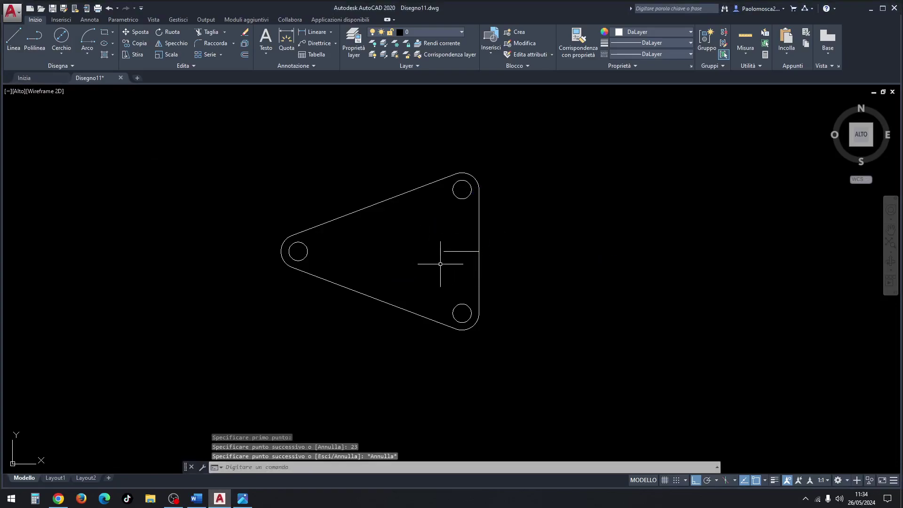
pyautogui.scroll(4, 447, 249)
pyautogui.moveTo(447, 250); pyautogui.dragTo(454, 254, button='middle')
pyautogui.scroll(-2, 507, 259)
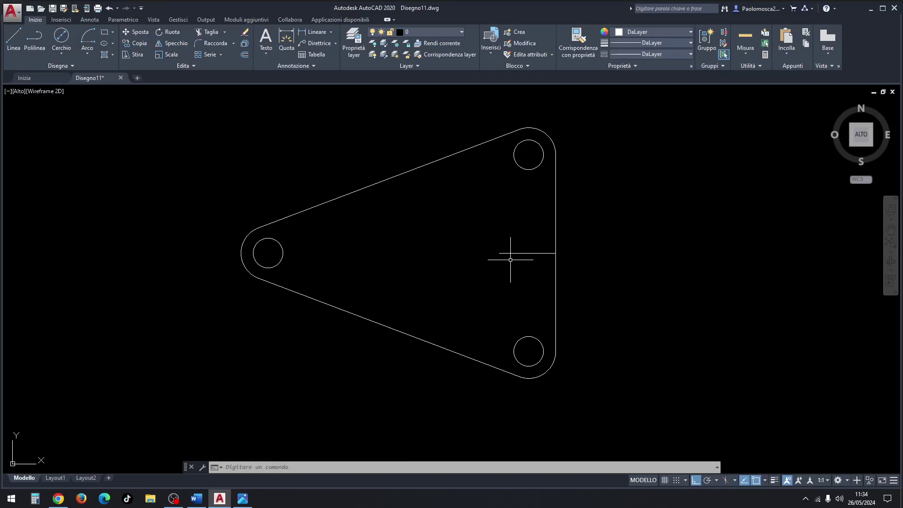
pyautogui.click(243, 499)
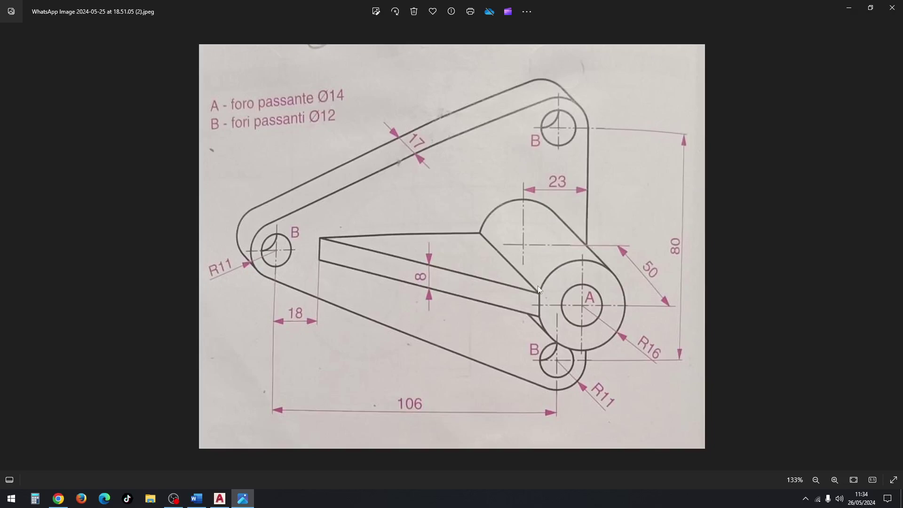
pyautogui.click(249, 501)
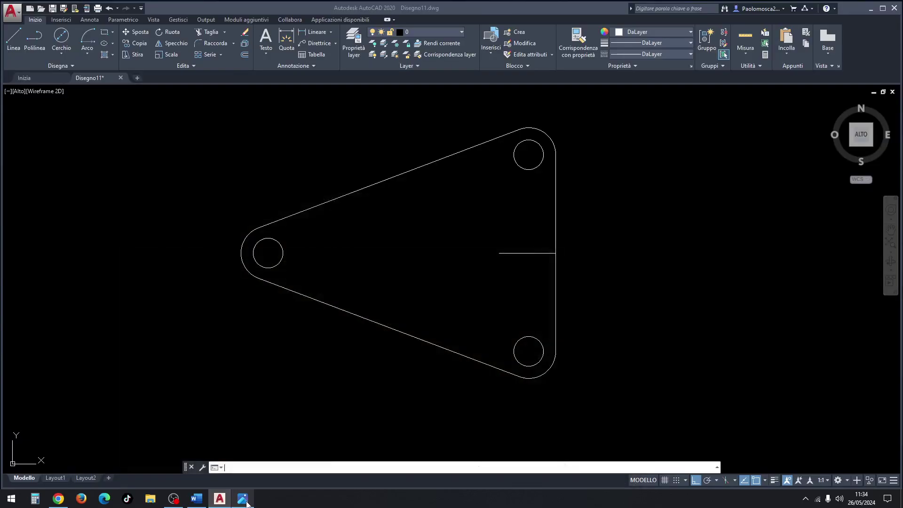
# Step: Draw a radius-16 circle centred at the end of the construction line
pyautogui.click(60, 54)
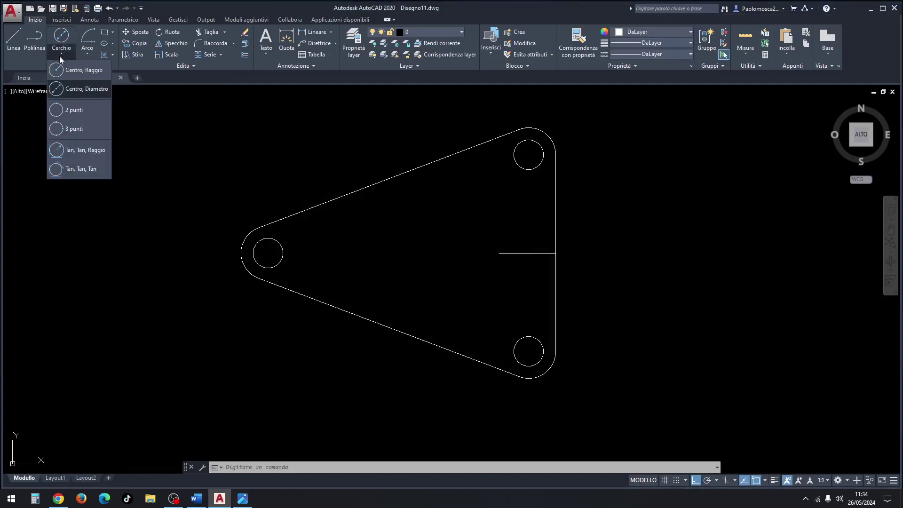
pyautogui.click(84, 73)
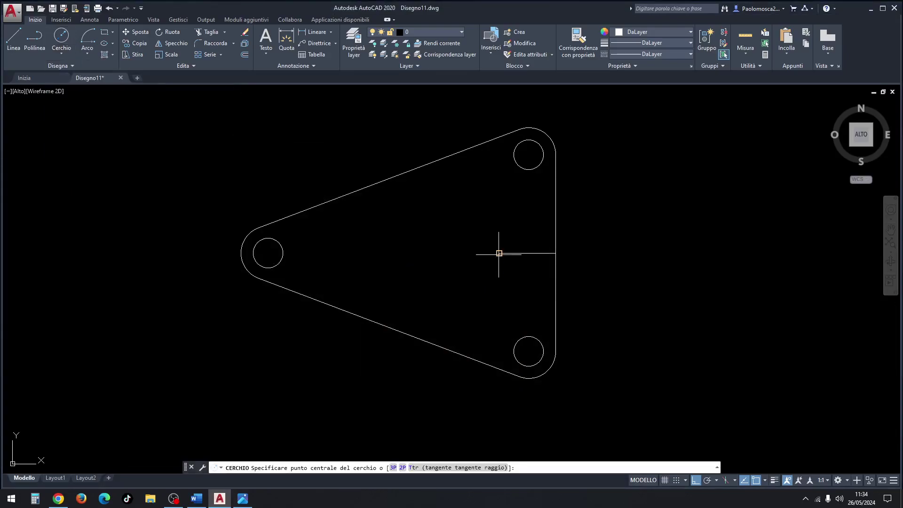
pyautogui.click(499, 253)
pyautogui.write('16')
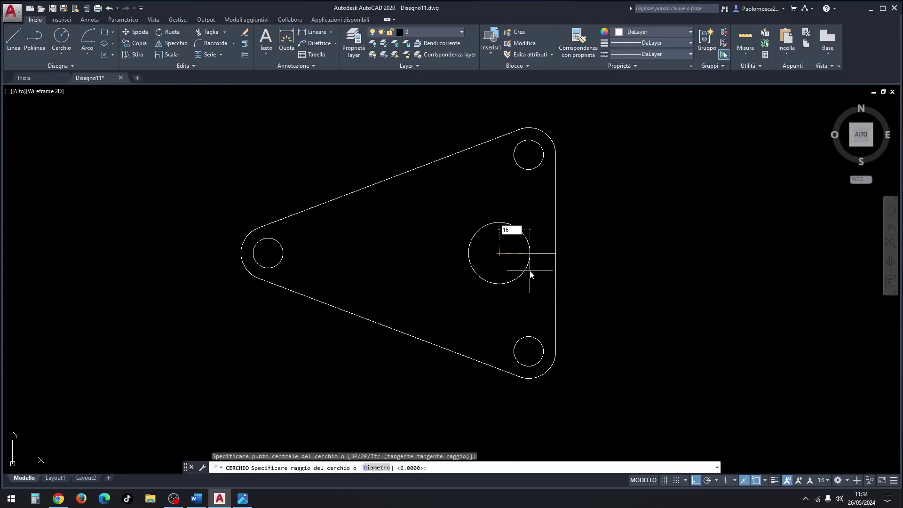
pyautogui.press('Return')
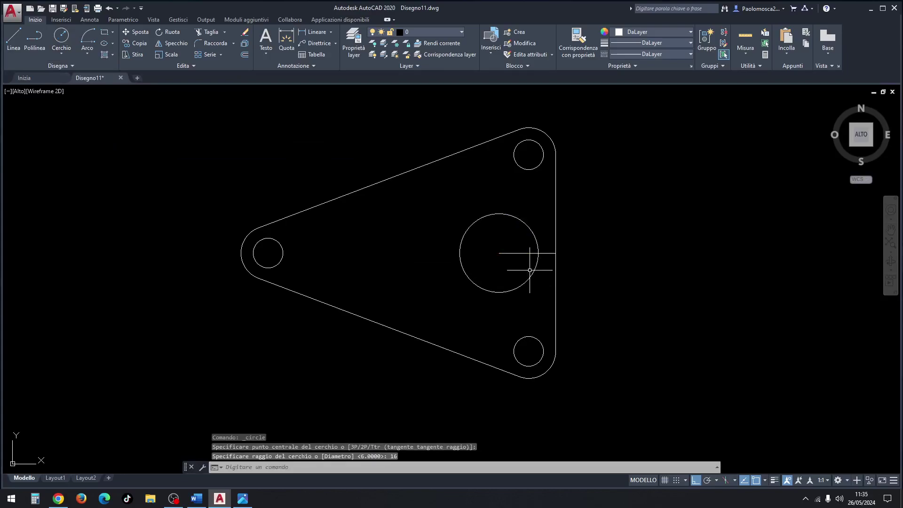
# Step: Add a concentric 14-diameter hole circle and delete the horizontal construction line
pyautogui.click(61, 53)
pyautogui.click(78, 70)
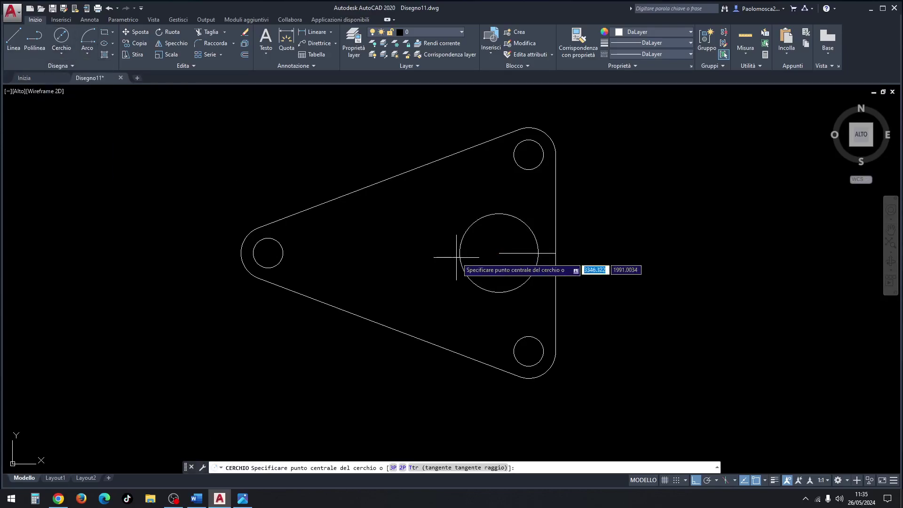
pyautogui.click(499, 253)
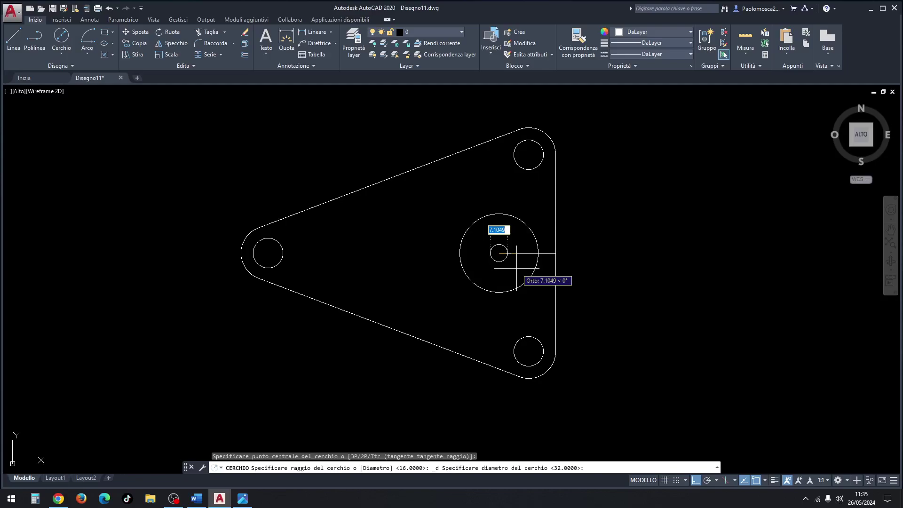
pyautogui.write('14')
pyautogui.press('Return')
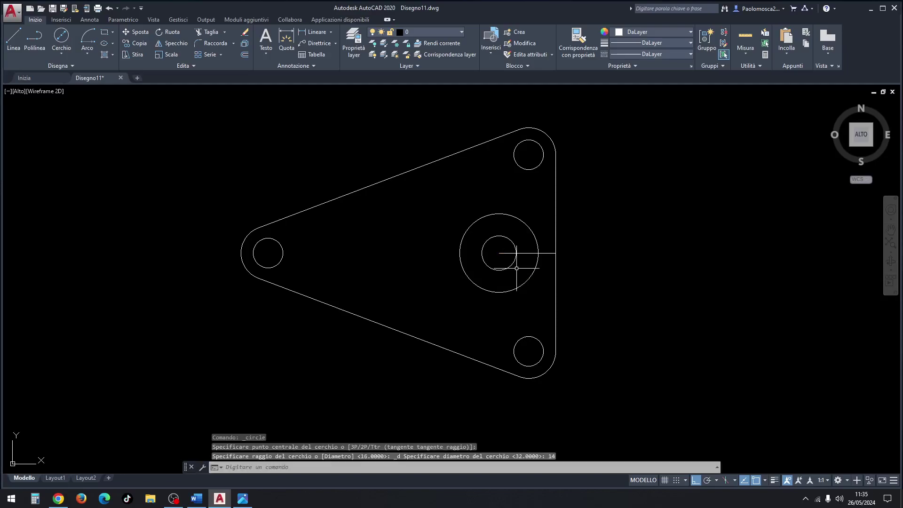
pyautogui.click(528, 253)
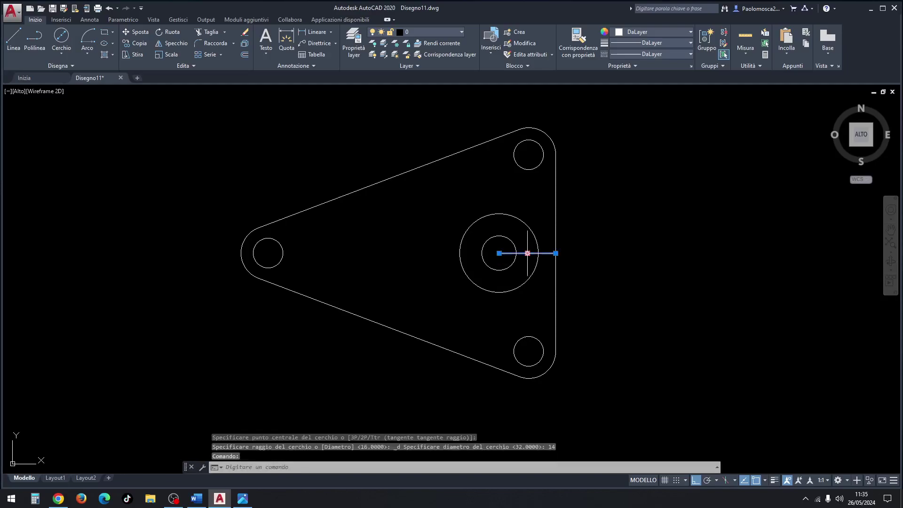
pyautogui.press('Delete')
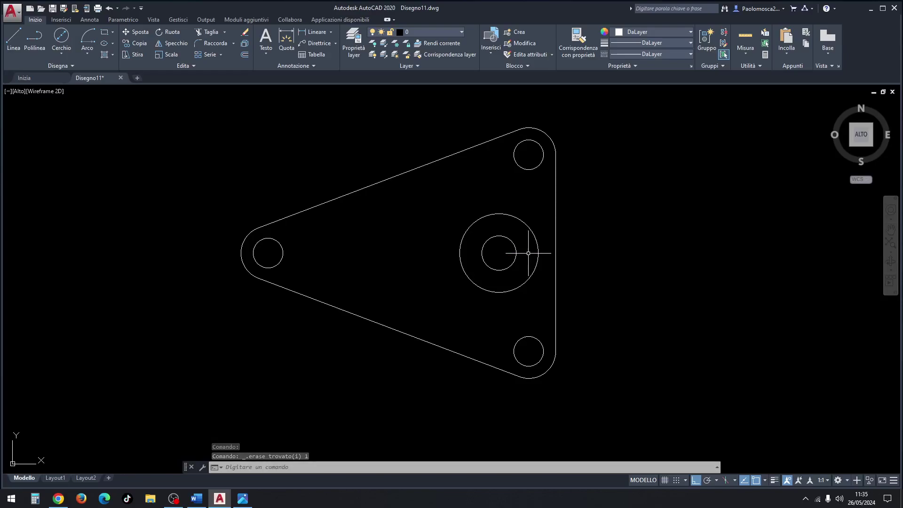
# Step: Draw an 18-unit horizontal line rightward from the left hole's centre
pyautogui.click(19, 36)
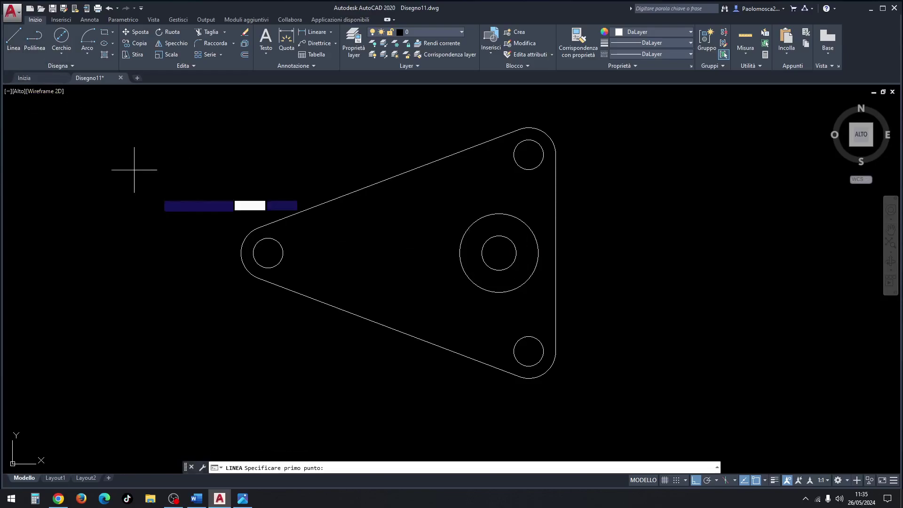
pyautogui.click(268, 253)
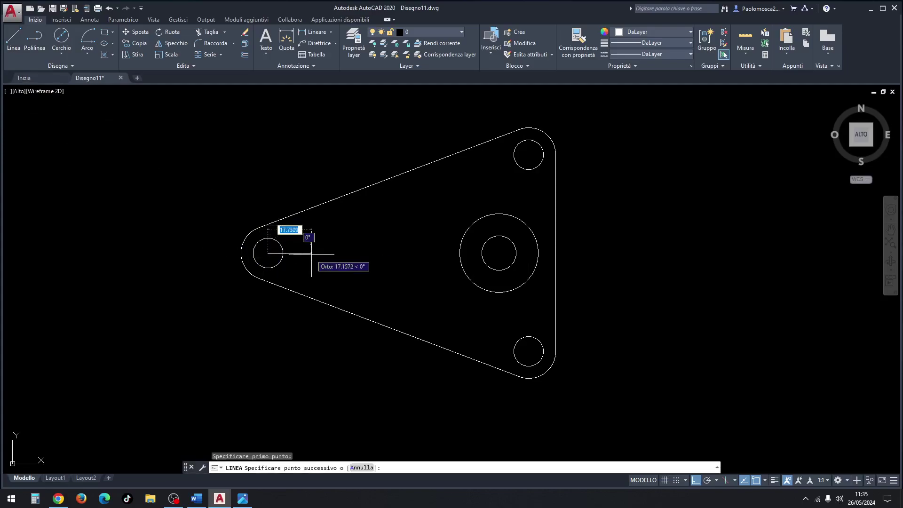
pyautogui.press('Return')
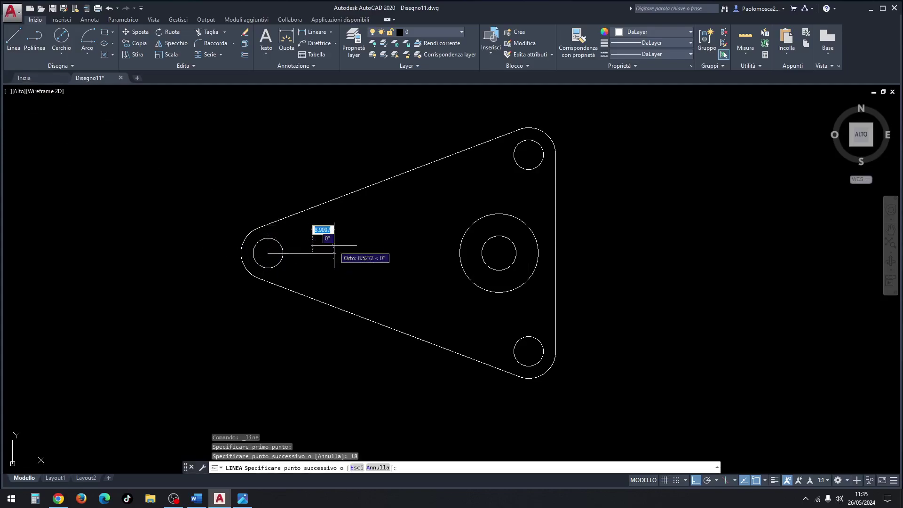
pyautogui.press('Return')
pyautogui.click(243, 499)
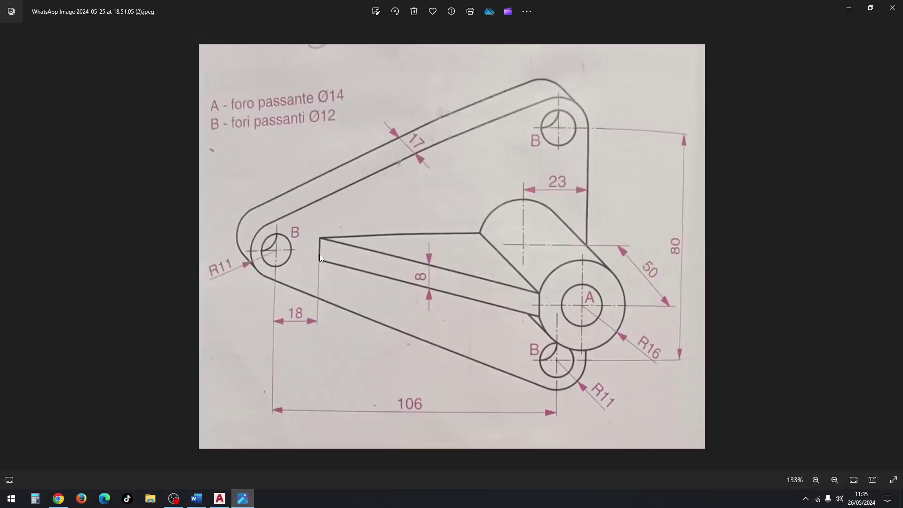
pyautogui.click(244, 500)
# Step: Continue the line from the 18-unit segment's end to the boss centre
pyautogui.click(13, 37)
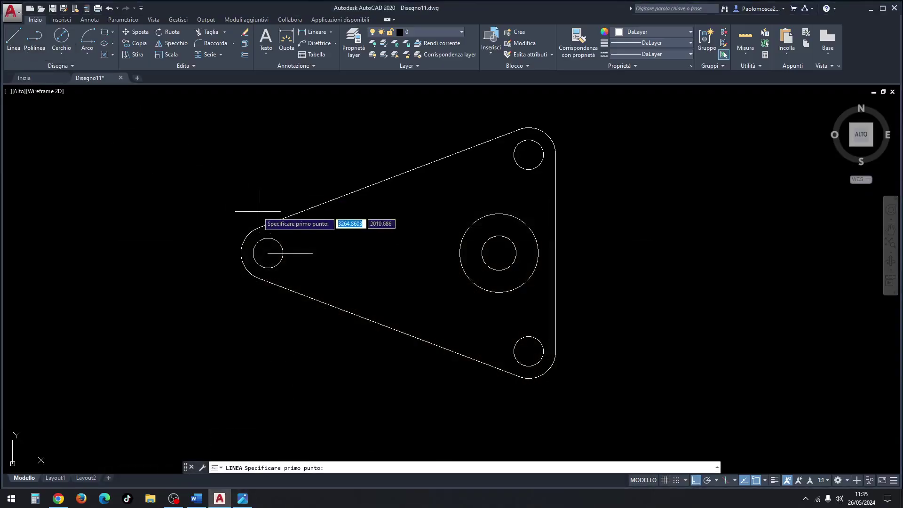
pyautogui.click(312, 254)
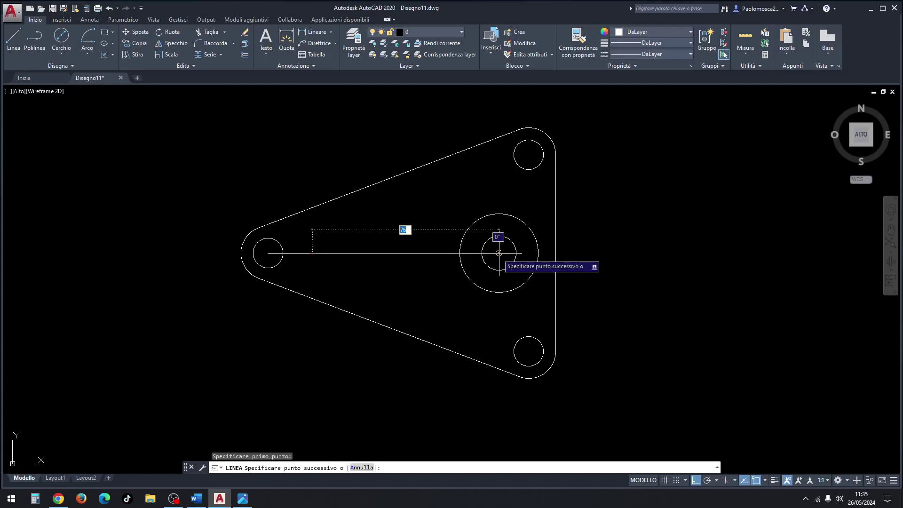
pyautogui.click(482, 254)
pyautogui.press('Escape')
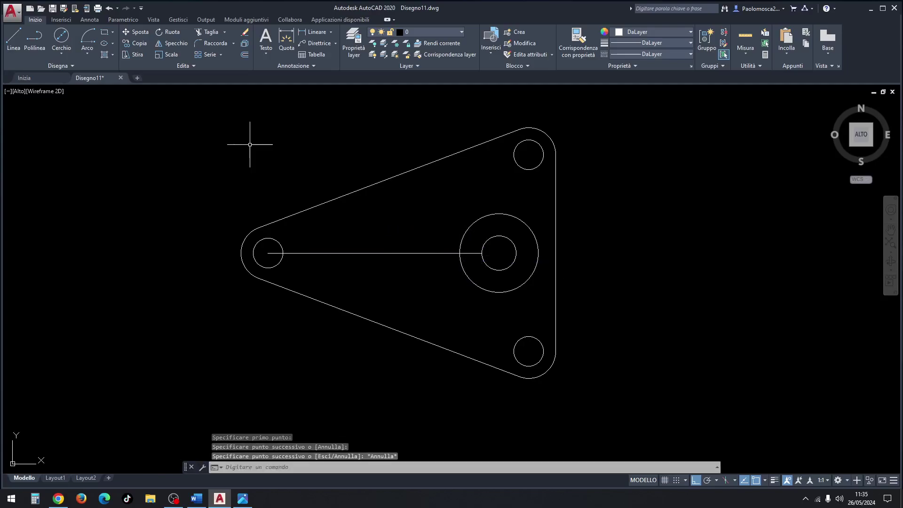
pyautogui.press('Escape')
pyautogui.click(242, 502)
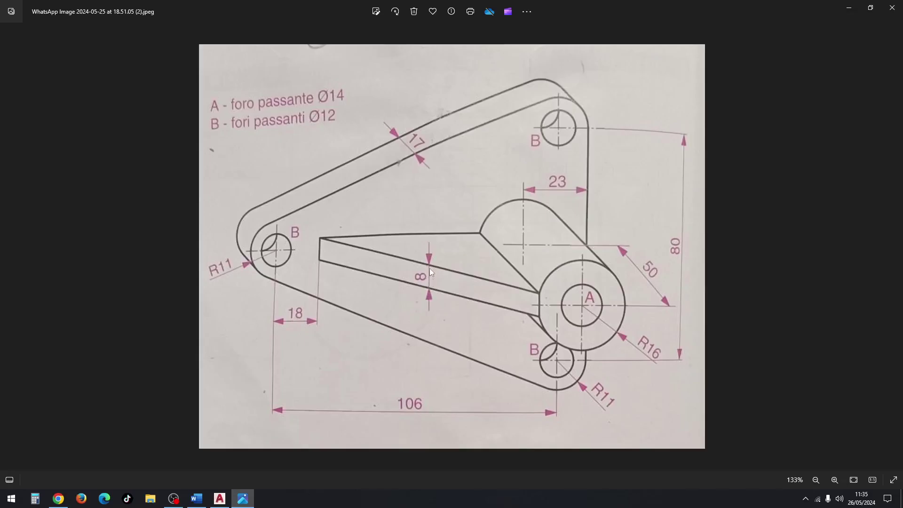
pyautogui.click(243, 499)
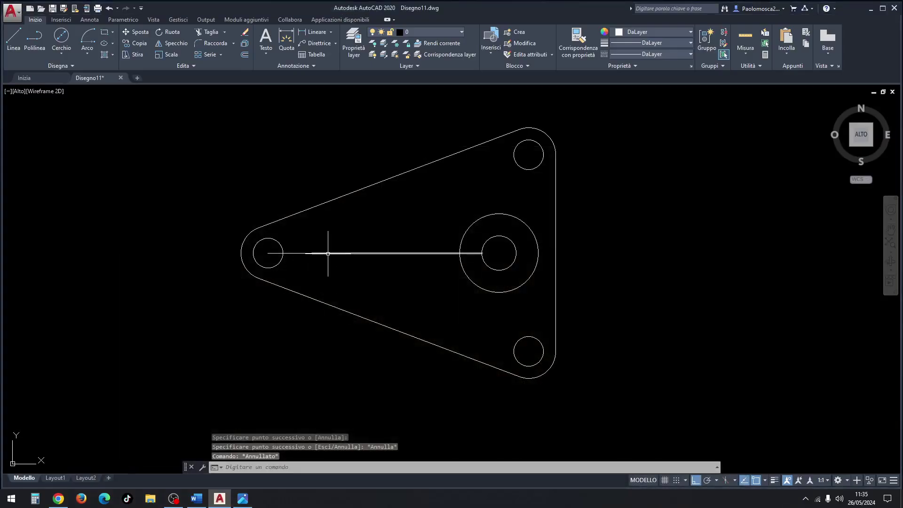
# Step: Offset the horizontal line by 4 units to both sides
pyautogui.click(329, 253)
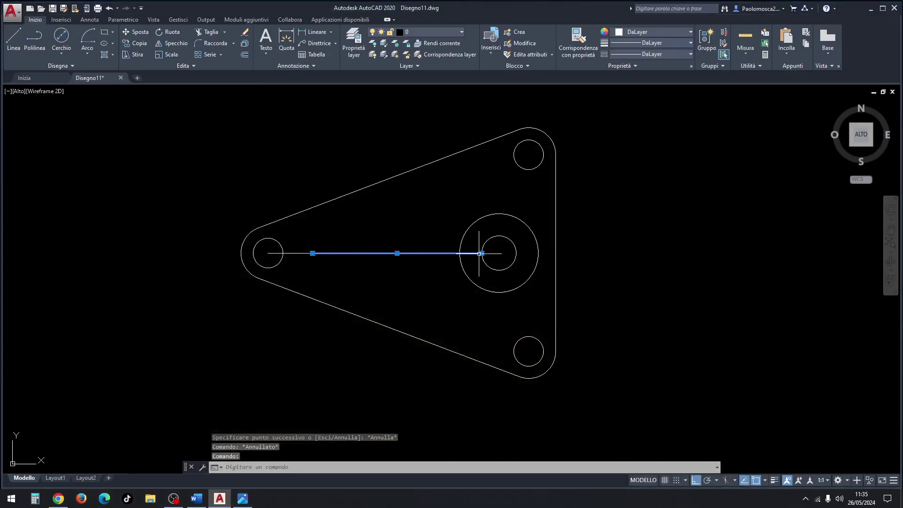
pyautogui.click(246, 55)
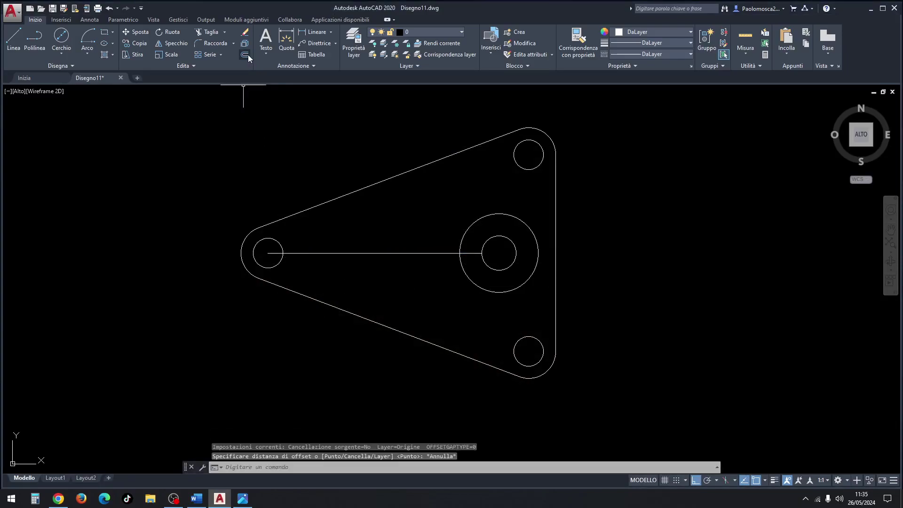
pyautogui.write('4')
pyautogui.press('Return')
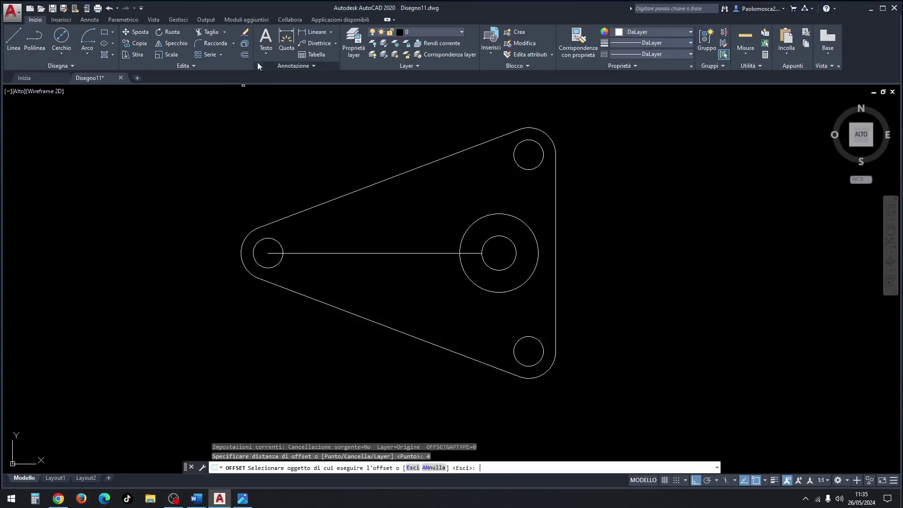
pyautogui.click(422, 252)
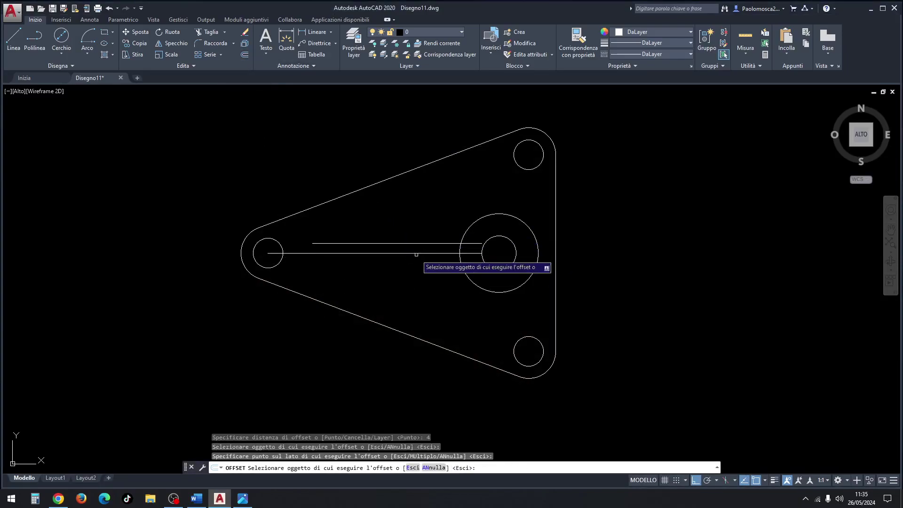
pyautogui.click(420, 253)
pyautogui.click(420, 273)
pyautogui.press('Escape')
# Step: Erase the left stub, trim the line ends inside the boss circle, and delete the axis line
pyautogui.click(294, 253)
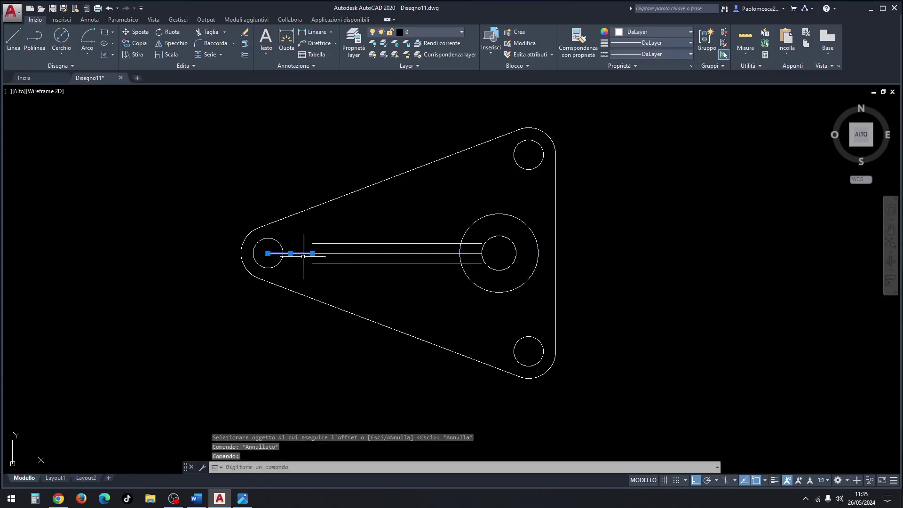
pyautogui.press('Escape')
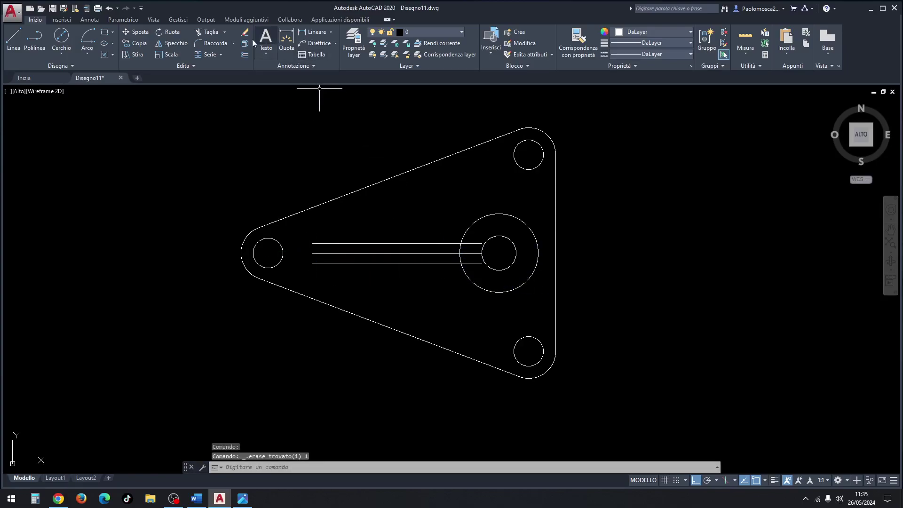
pyautogui.click(207, 32)
pyautogui.click(460, 254)
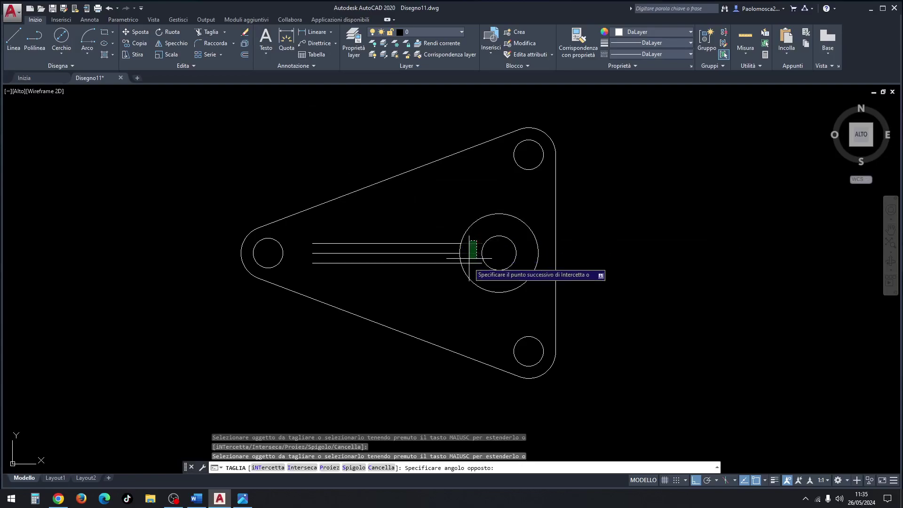
pyautogui.press('Escape')
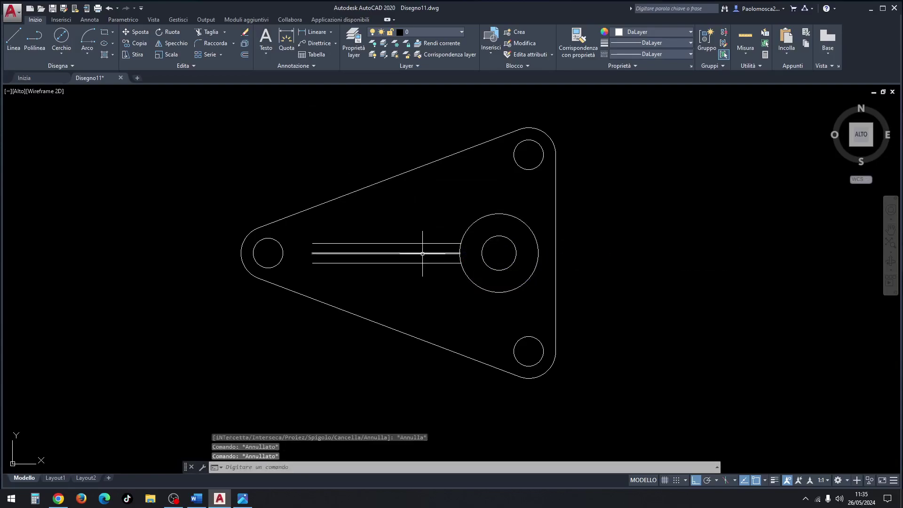
pyautogui.click(418, 253)
pyautogui.press('Delete')
# Step: Join the left ends of the parallel lines to close the 8-wide slot
pyautogui.click(13, 37)
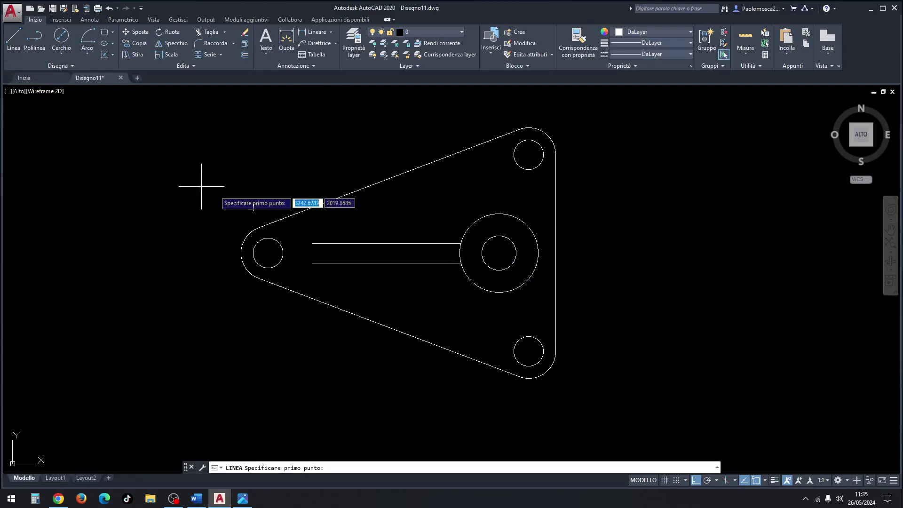
pyautogui.click(312, 244)
pyautogui.click(313, 264)
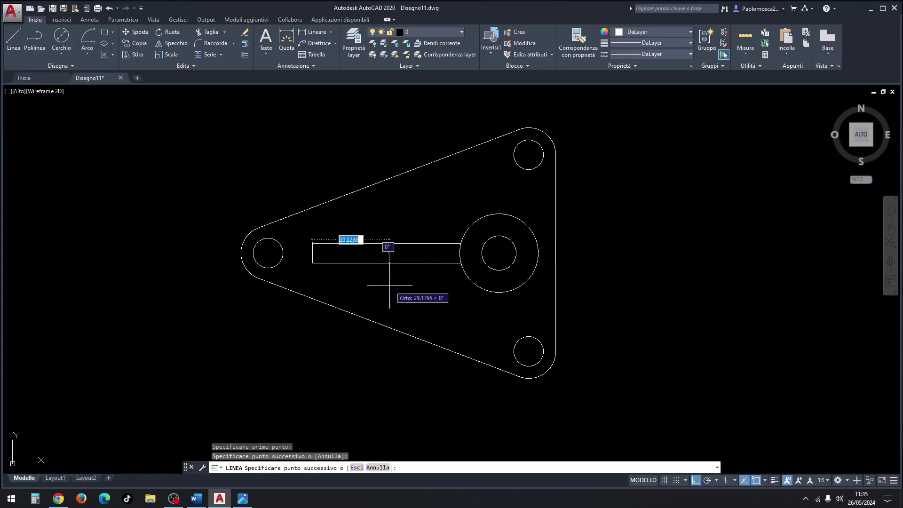
pyautogui.press('Escape')
pyautogui.press('Escape')
pyautogui.press('Escape')
pyautogui.press('Escape')
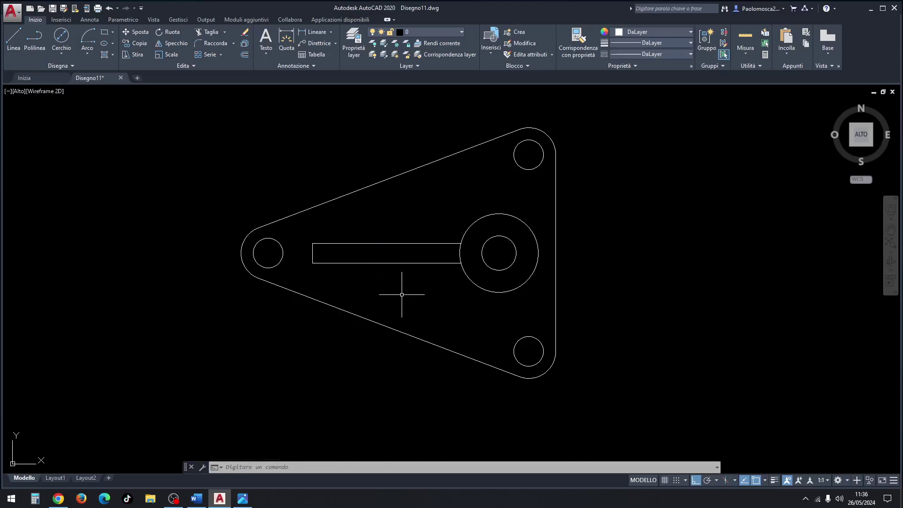
pyautogui.moveTo(409, 273); pyautogui.dragTo(312, 270, button='middle')
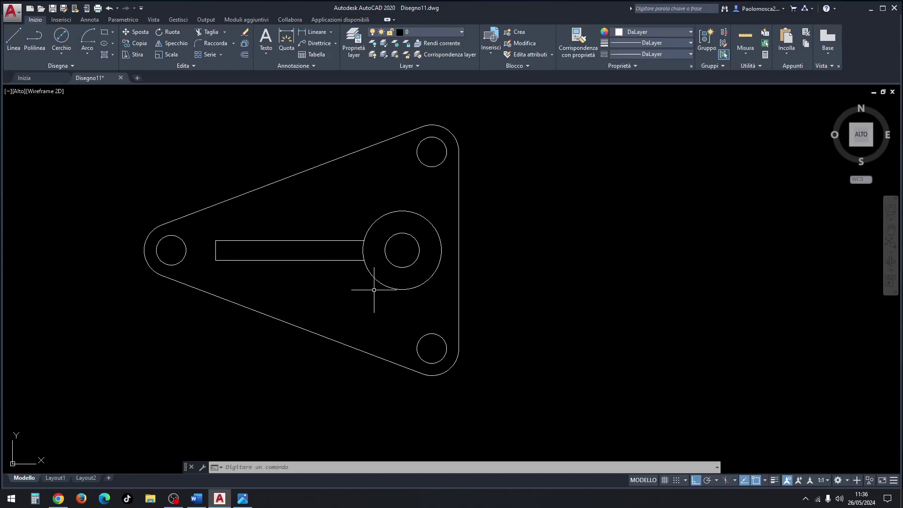
pyautogui.click(243, 499)
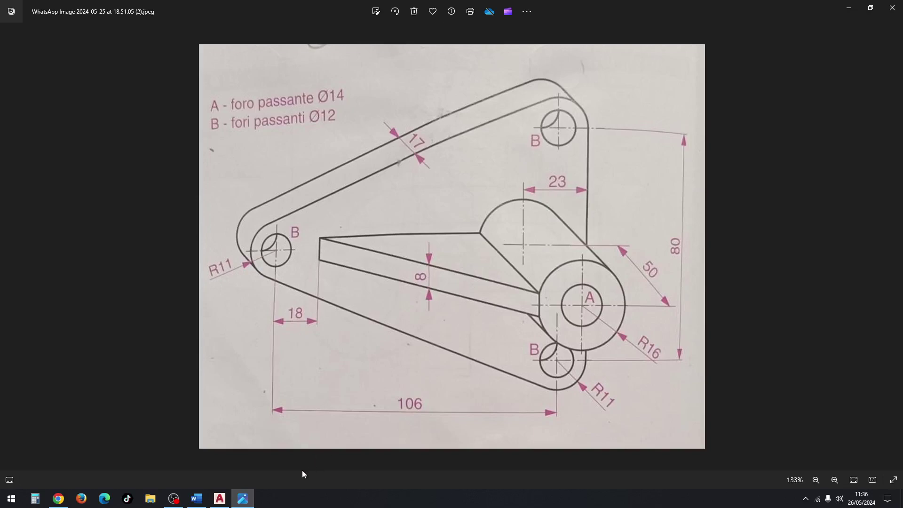
# Step: Copy the whole plate drawing to the right, using the central circle as base point
pyautogui.click(242, 499)
pyautogui.scroll(-2, 353, 273)
pyautogui.click(460, 165)
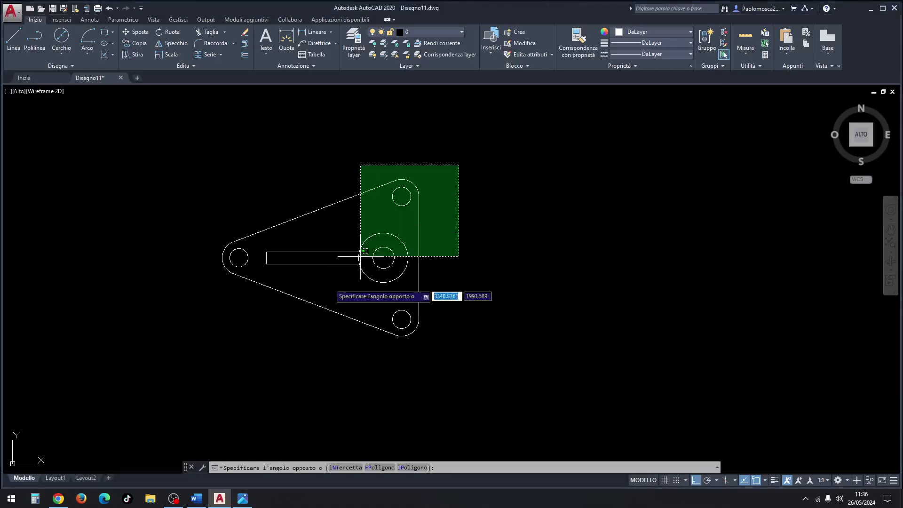
pyautogui.click(187, 358)
pyautogui.rightClick(314, 223)
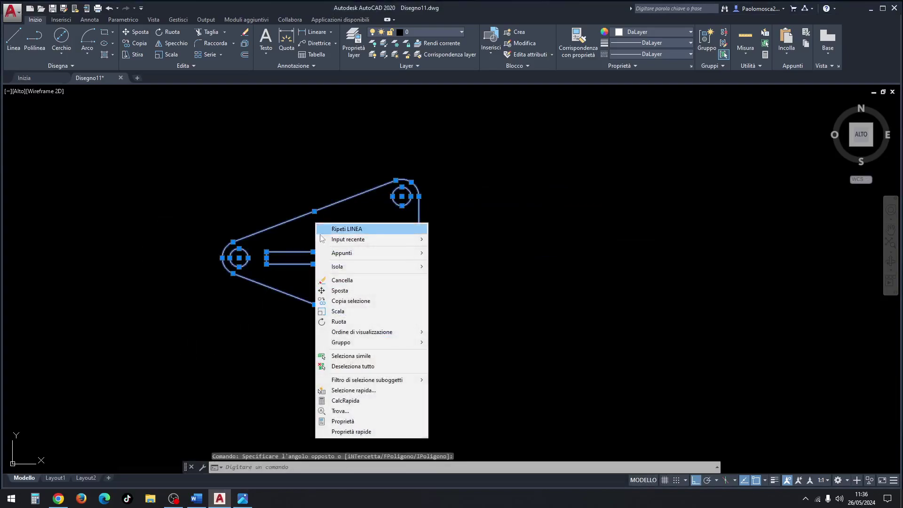
pyautogui.click(360, 301)
pyautogui.click(380, 258)
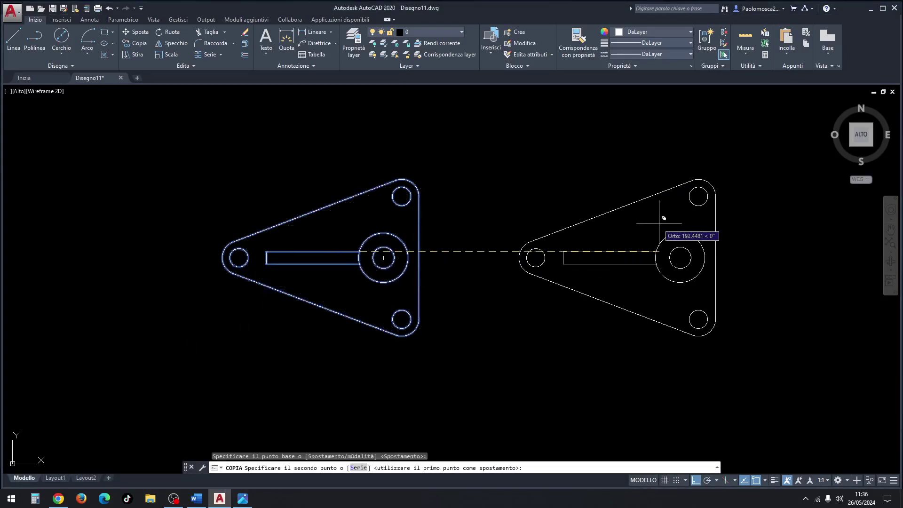
pyautogui.moveTo(644, 220); pyautogui.dragTo(266, 225, button='middle')
pyautogui.click(581, 263)
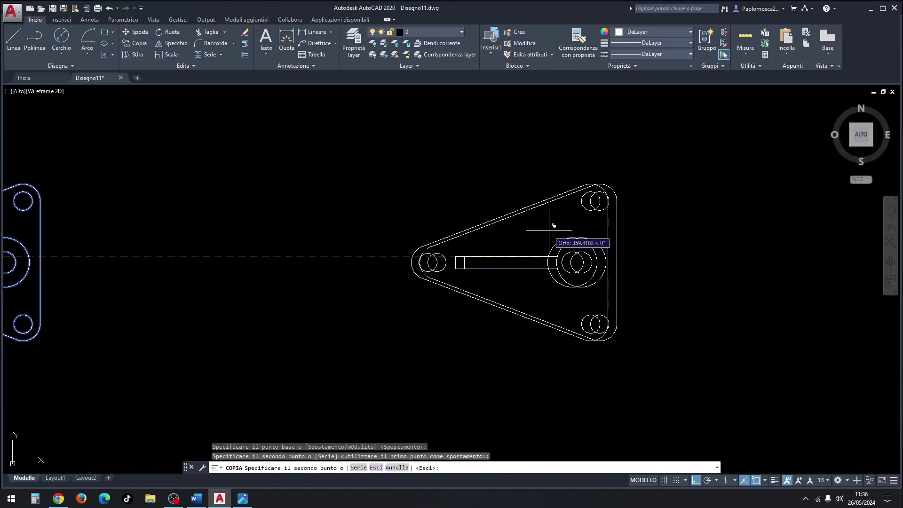
pyautogui.press('Escape')
pyautogui.press('Escape')
pyautogui.press('Escape')
pyautogui.moveTo(581, 262); pyautogui.dragTo(461, 258, button='middle')
pyautogui.scroll(2, 462, 259)
# Step: Erase the boss's inner 14-diameter hole circle, keeping the outer circle
pyautogui.scroll(2, 467, 254)
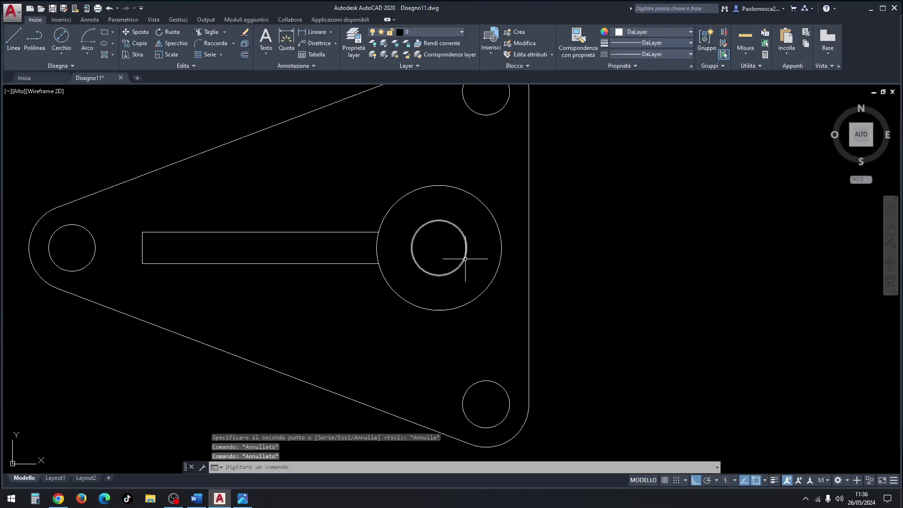
pyautogui.scroll(-2, 474, 258)
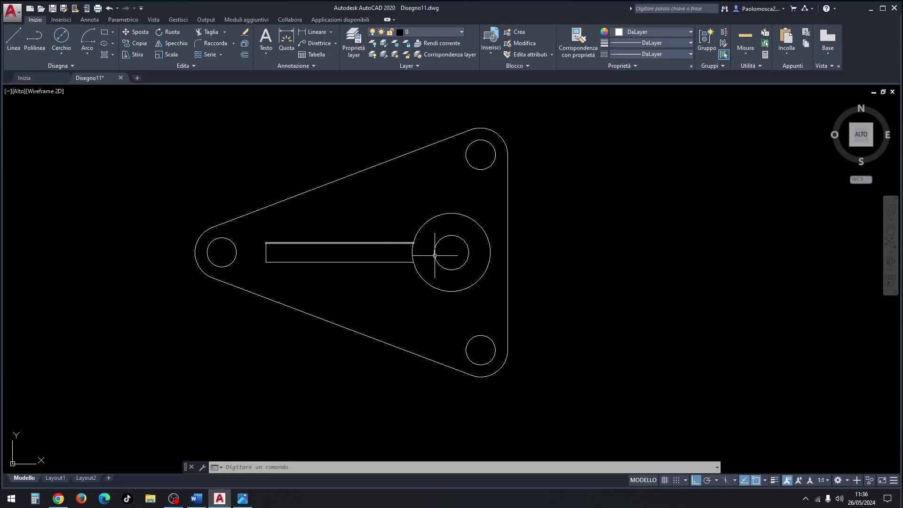
pyautogui.click(460, 240)
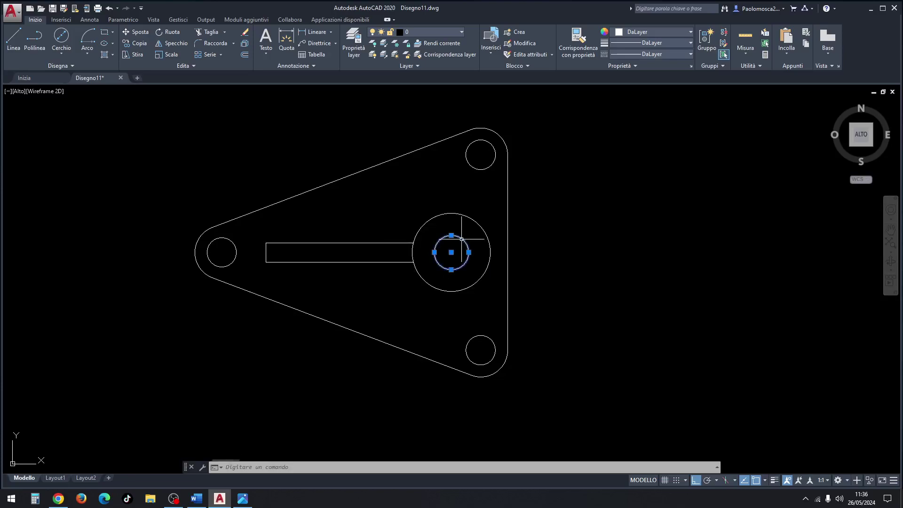
pyautogui.press('Delete')
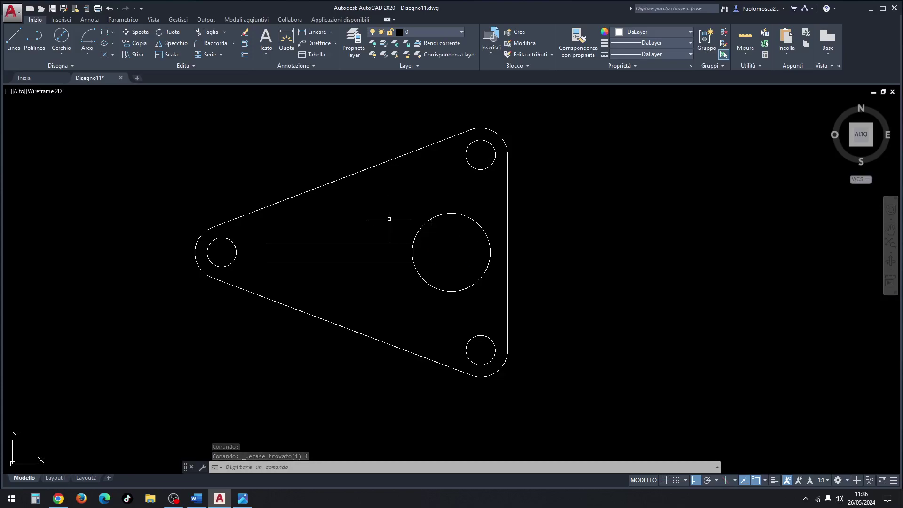
pyautogui.write('re')
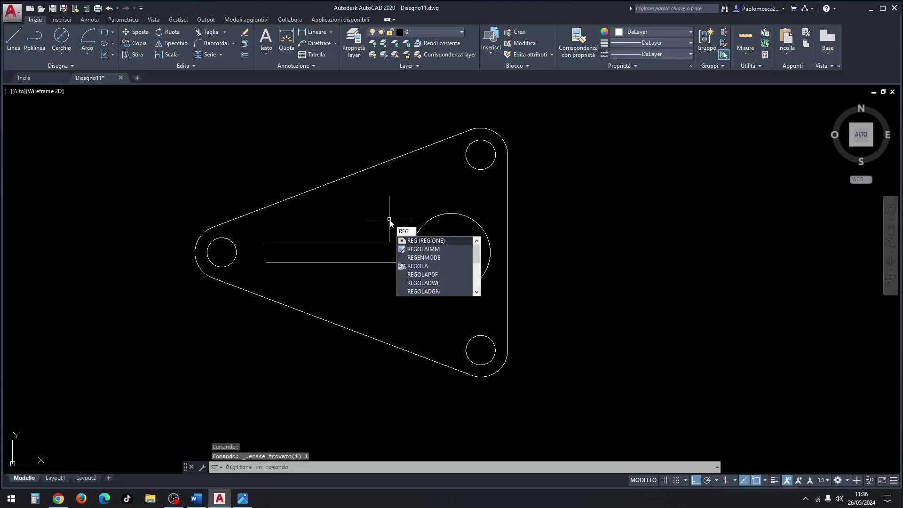
pyautogui.press('Escape')
pyautogui.press('Escape')
pyautogui.press('Escape')
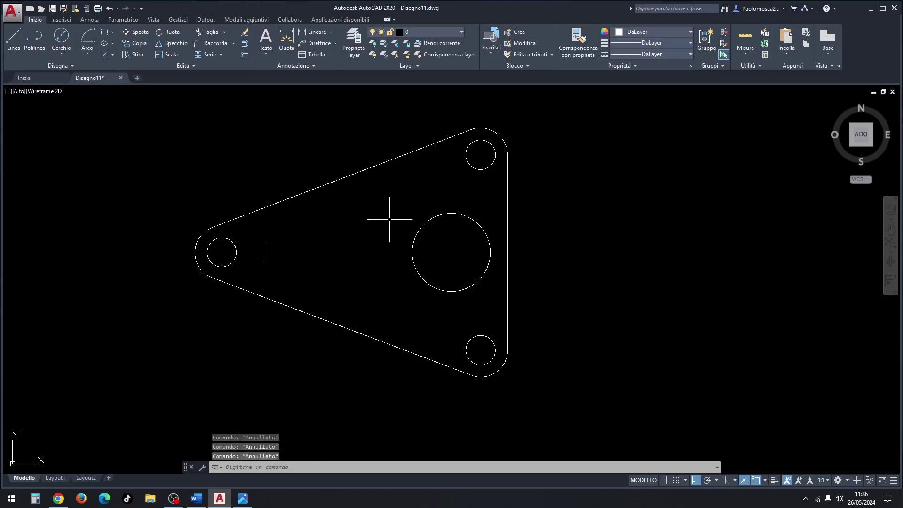
# Step: Move the rib rectangle to the right, away from the plate
pyautogui.click(404, 228)
pyautogui.click(263, 276)
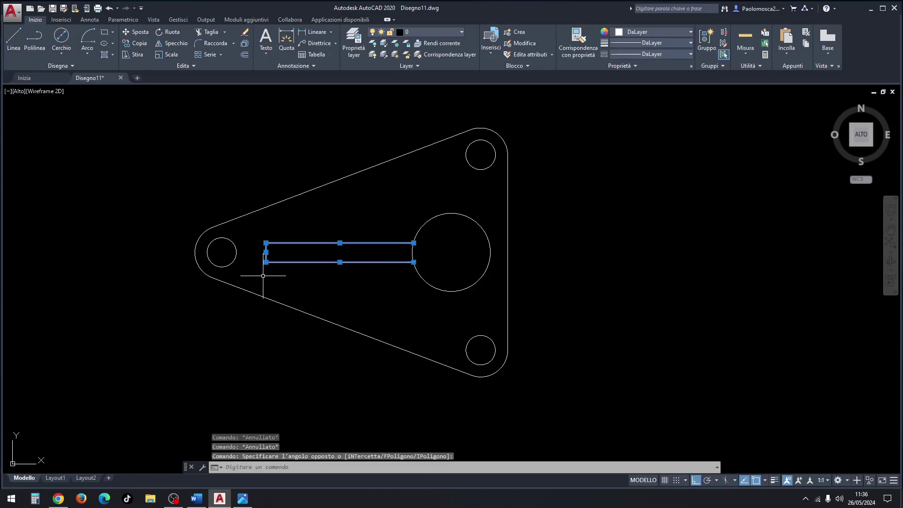
pyautogui.rightClick(297, 260)
pyautogui.click(313, 330)
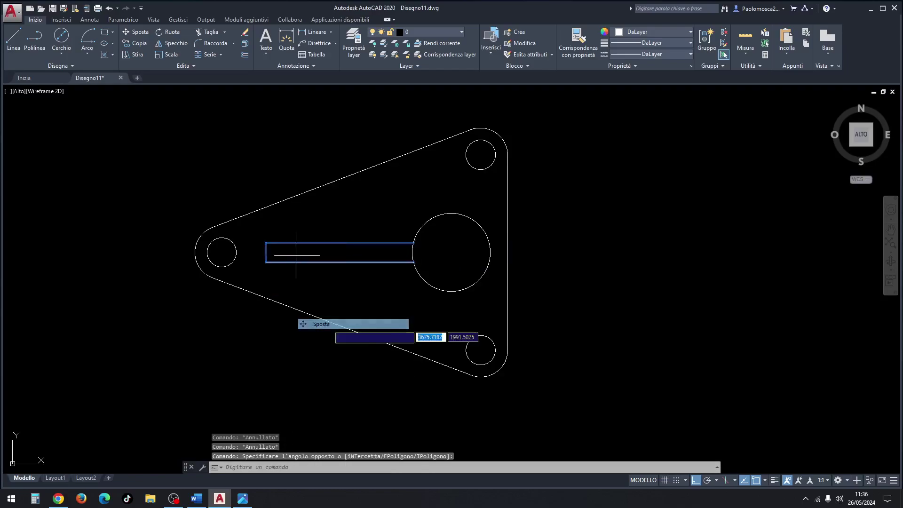
pyautogui.click(267, 262)
pyautogui.press('Escape')
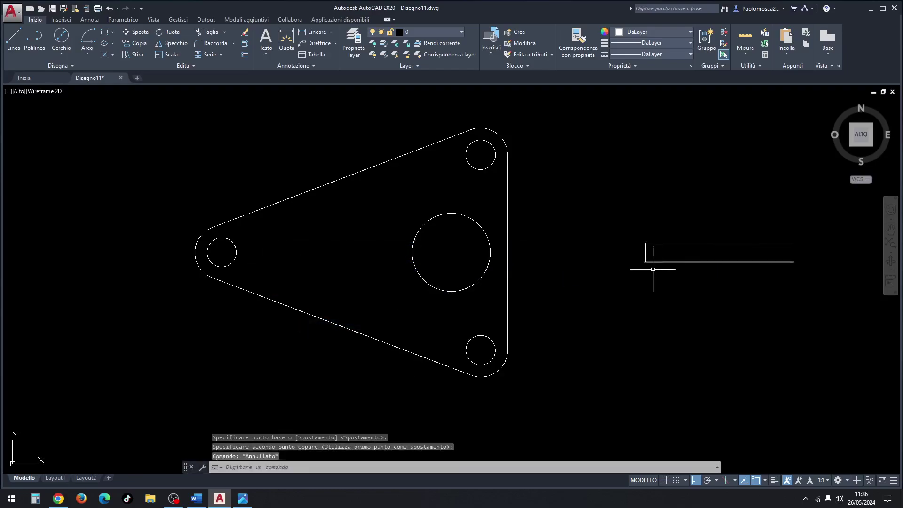
pyautogui.press('Escape')
pyautogui.press('Escape')
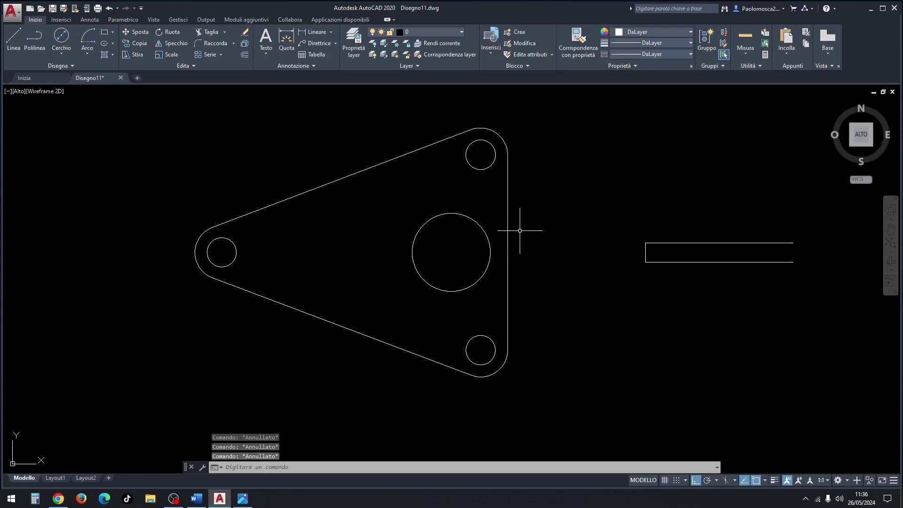
pyautogui.write('reg')
# Step: Convert the plate outline and its four circles into 5 regions
pyautogui.press('Return')
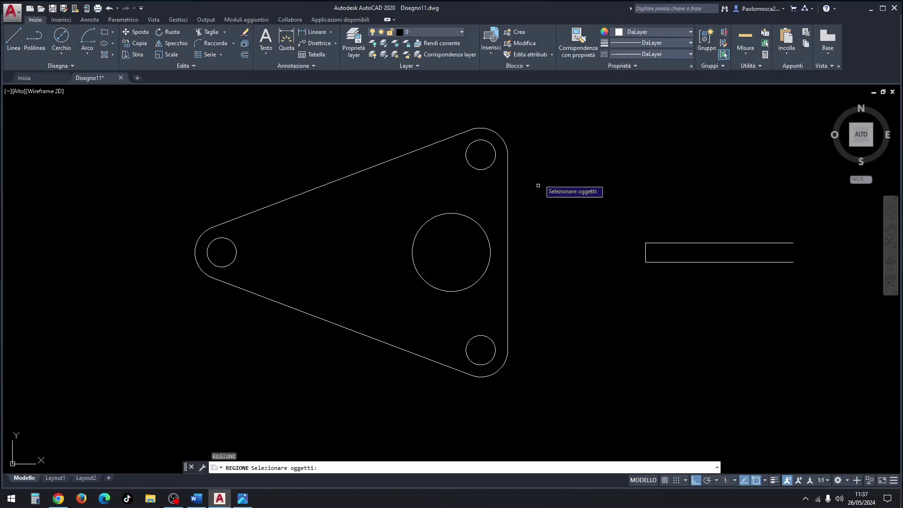
pyautogui.click(539, 112)
pyautogui.click(160, 390)
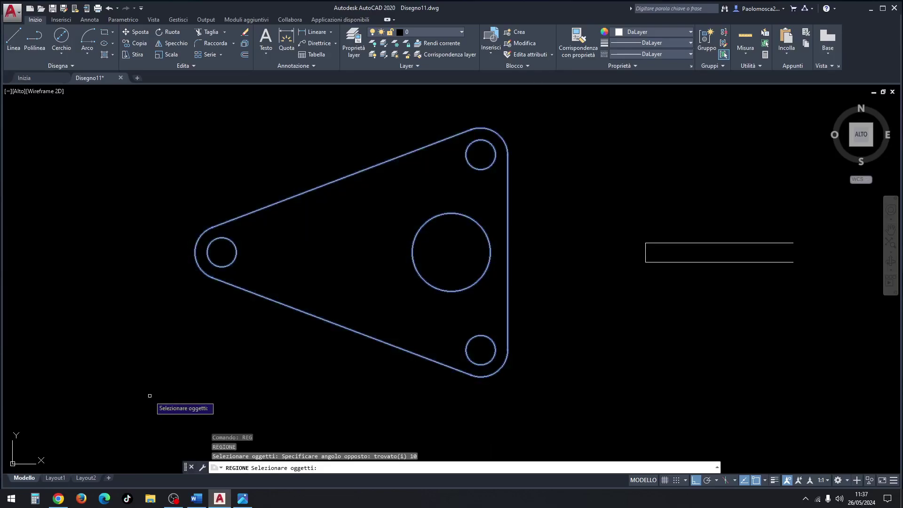
pyautogui.press('Return')
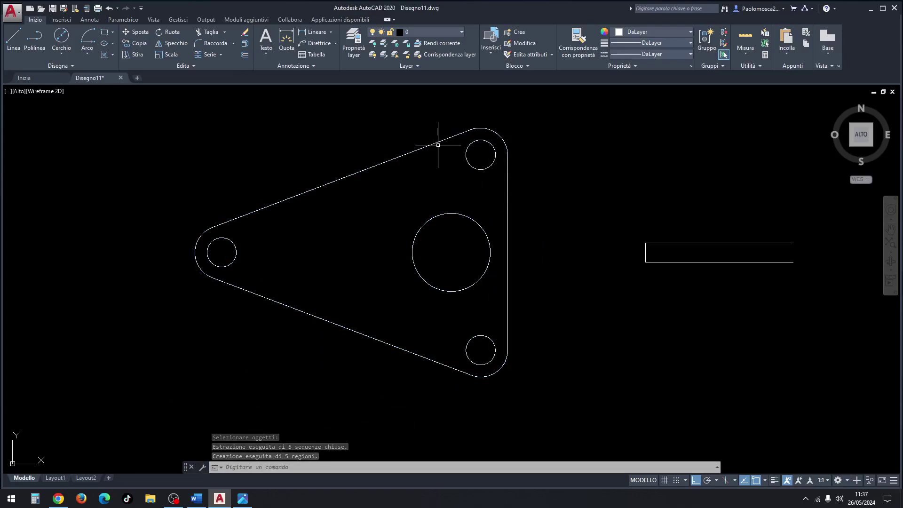
pyautogui.click(19, 92)
# Step: Switch to the southwest isometric view and centre the plate
pyautogui.click(61, 180)
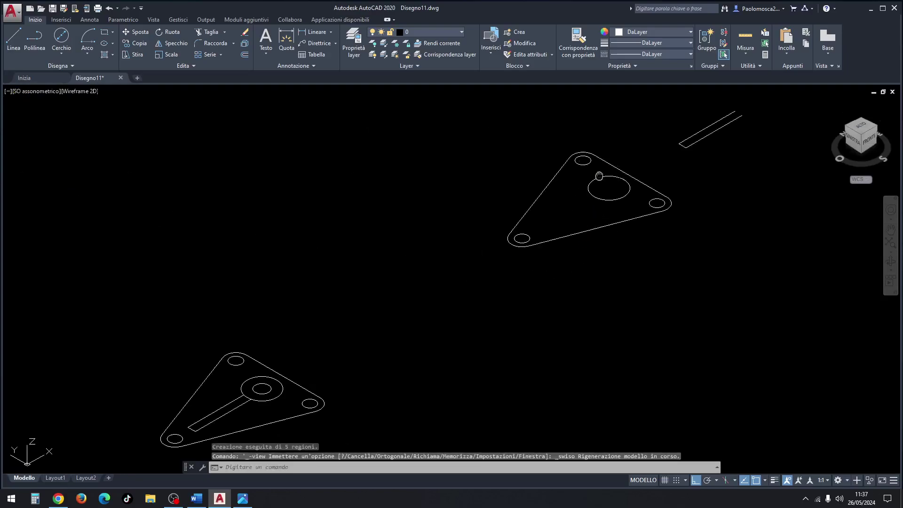
pyautogui.moveTo(600, 176); pyautogui.dragTo(436, 224, button='middle')
pyautogui.scroll(2, 442, 231)
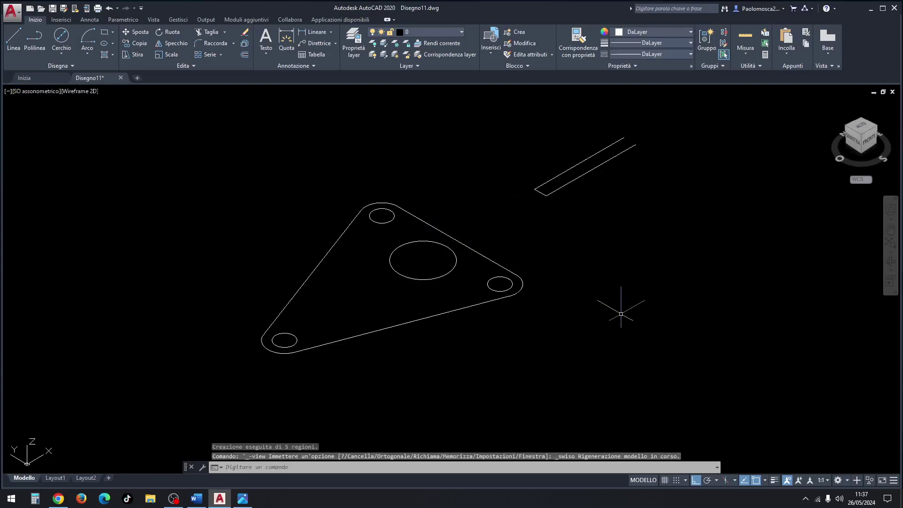
# Step: Extrude the plate outline and its three small hole circles 17 units high
pyautogui.write('estr')
pyautogui.press('Return')
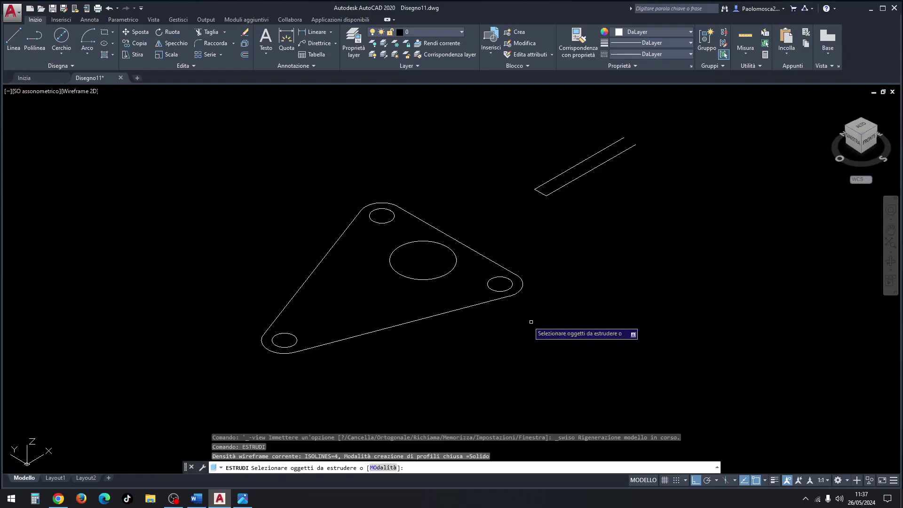
pyautogui.click(494, 303)
pyautogui.click(489, 285)
pyautogui.click(387, 222)
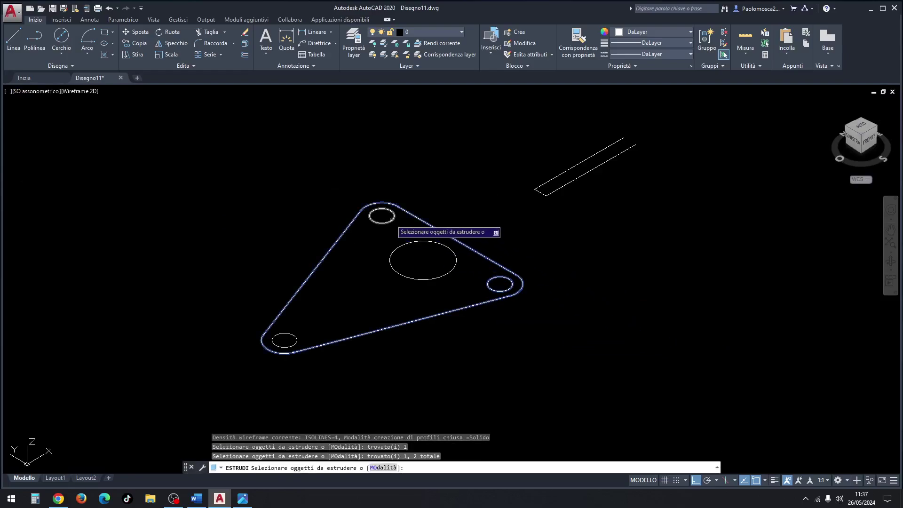
pyautogui.click(293, 335)
pyautogui.press('Return')
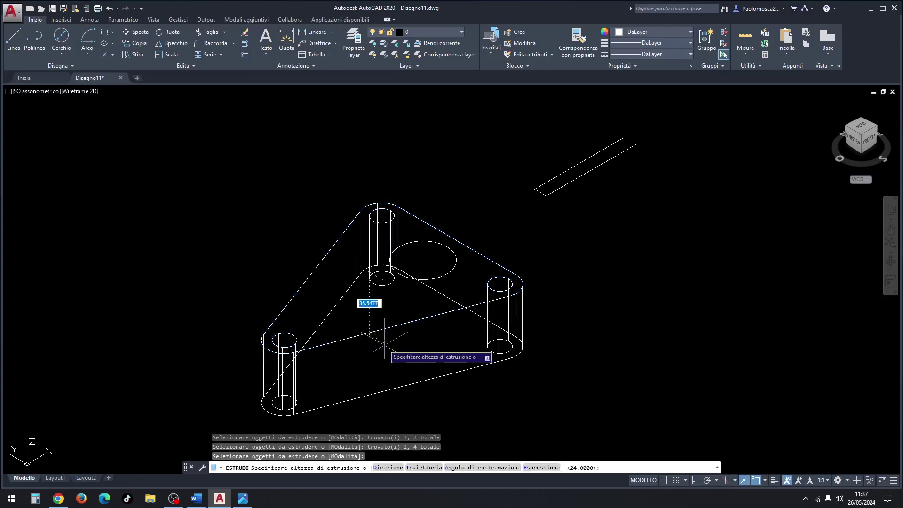
pyautogui.click(245, 500)
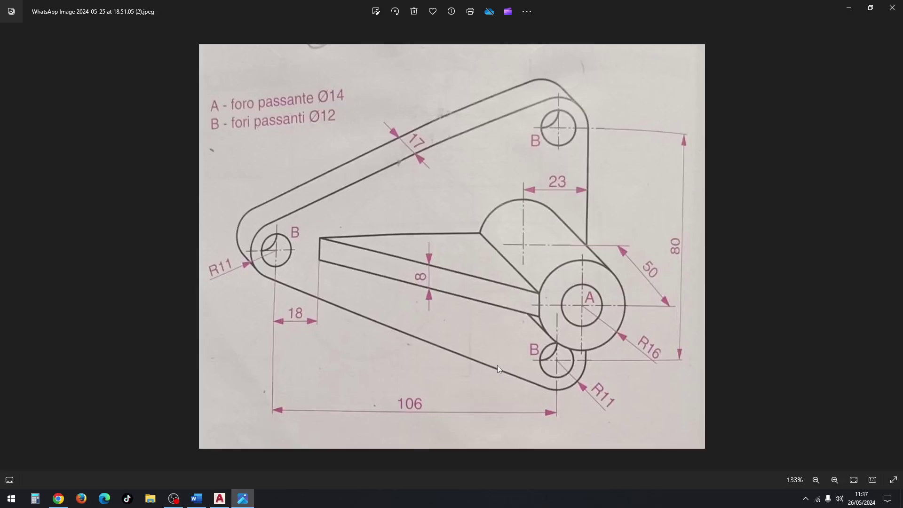
pyautogui.click(248, 501)
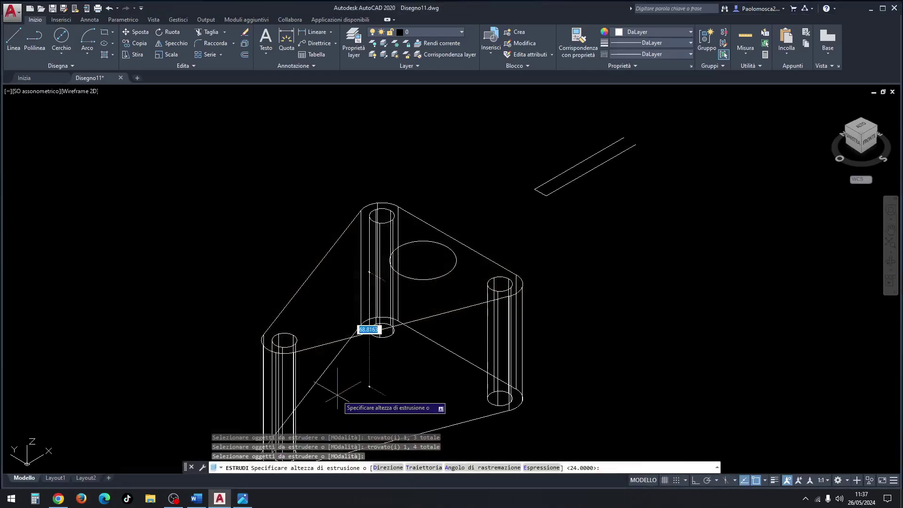
pyautogui.write('17')
pyautogui.press('Return')
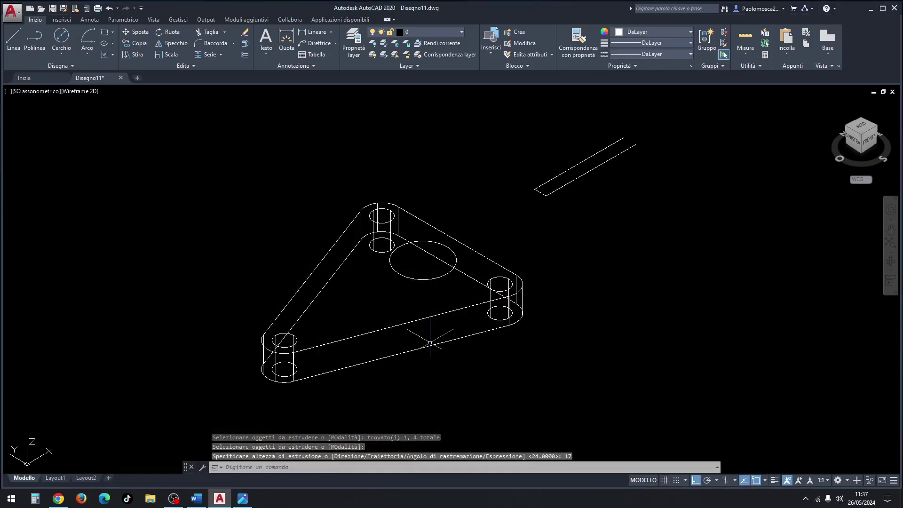
pyautogui.press('Return')
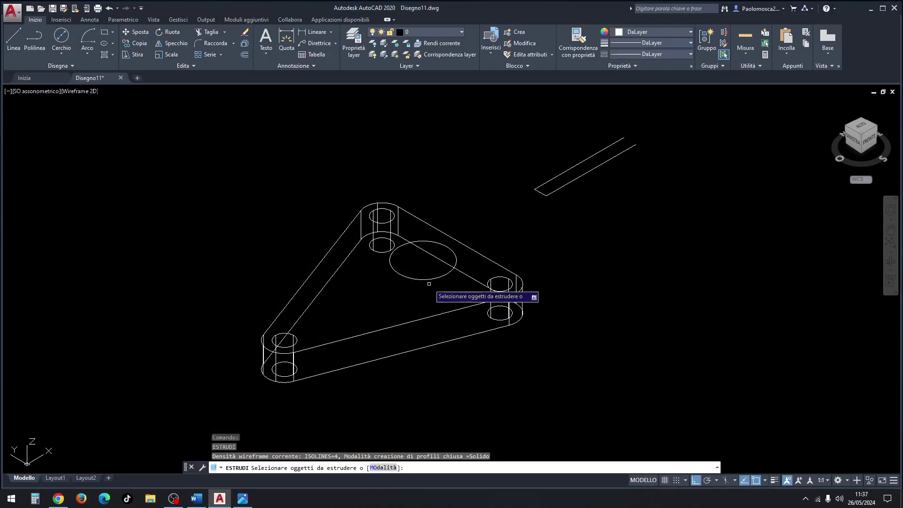
# Step: Extrude the central boss circle into a 50-unit-tall cylinder
pyautogui.click(430, 278)
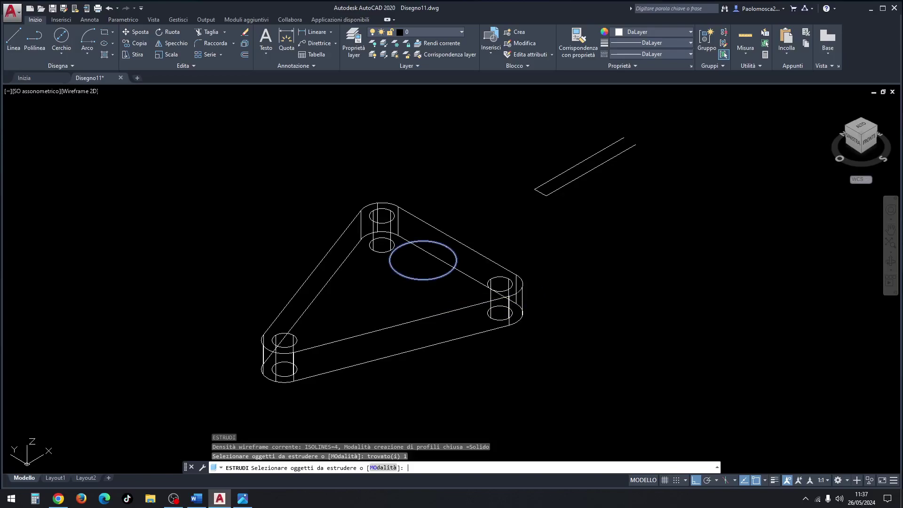
pyautogui.press('Return')
pyautogui.click(243, 499)
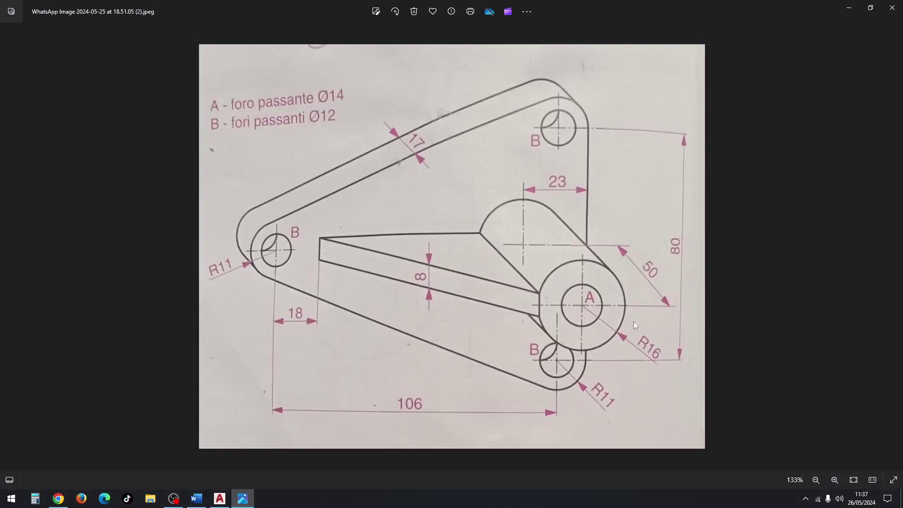
pyautogui.click(242, 499)
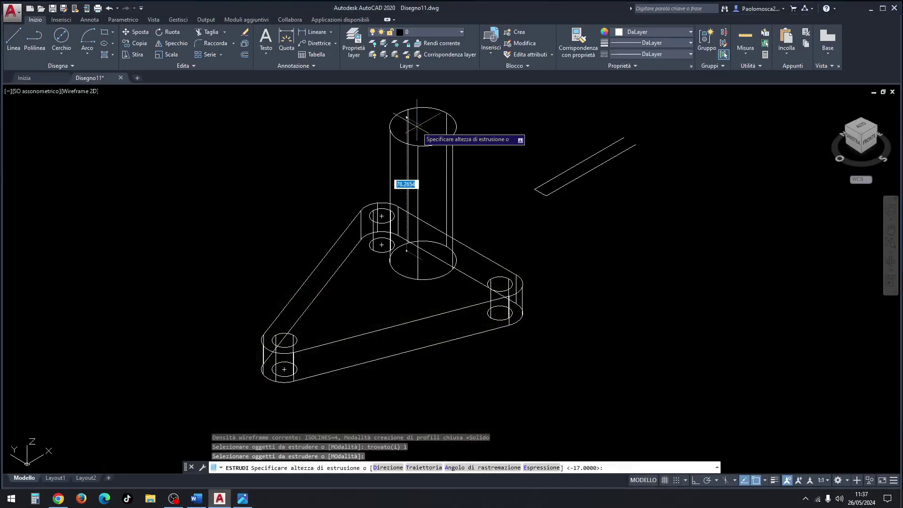
pyautogui.write('50')
pyautogui.press('Return')
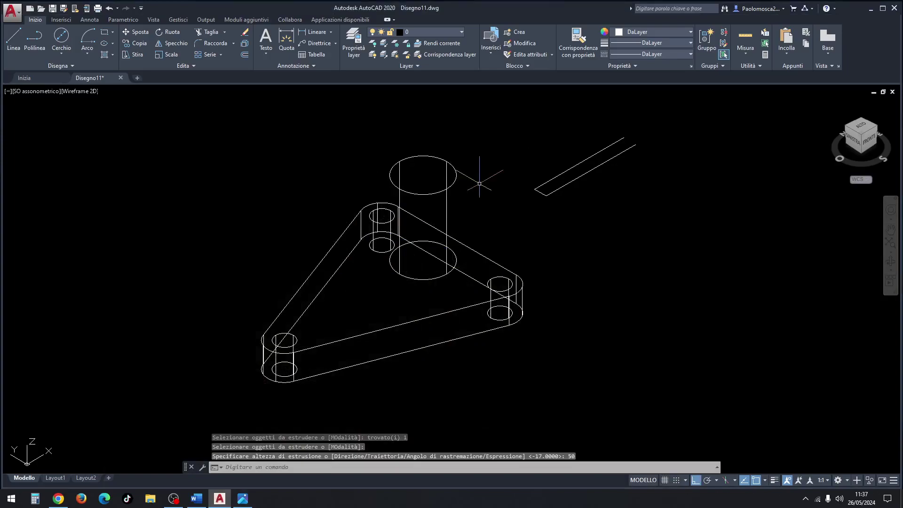
pyautogui.write('cil')
pyautogui.press('Return')
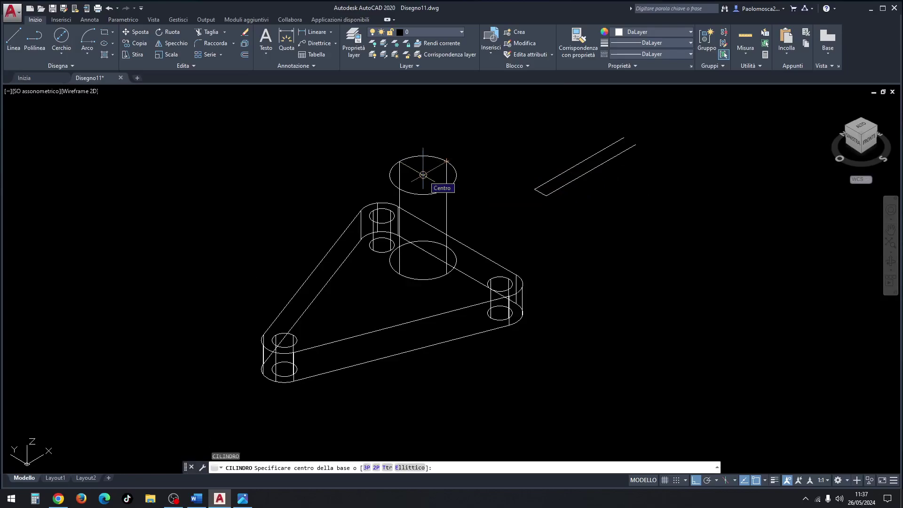
# Step: Draw a 14-diameter cylinder from the boss top centre down through and below the plate
pyautogui.click(423, 175)
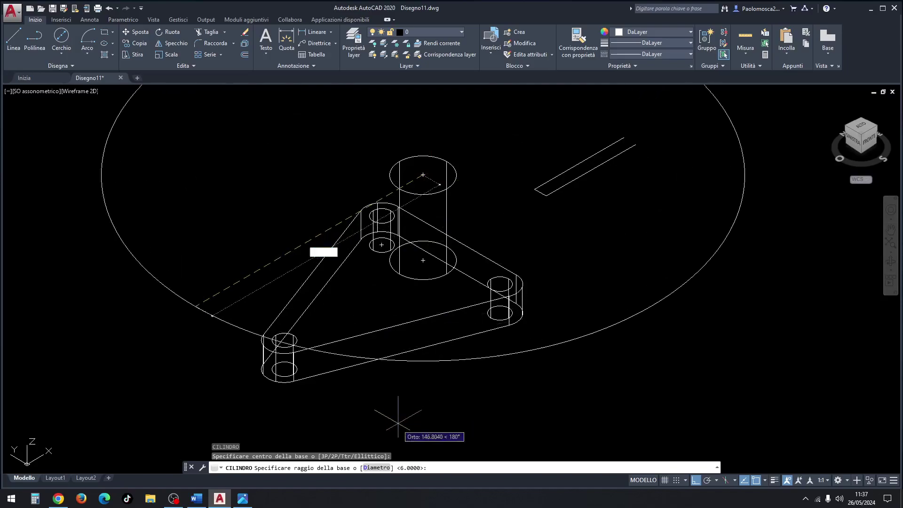
pyautogui.click(378, 468)
pyautogui.write('1')
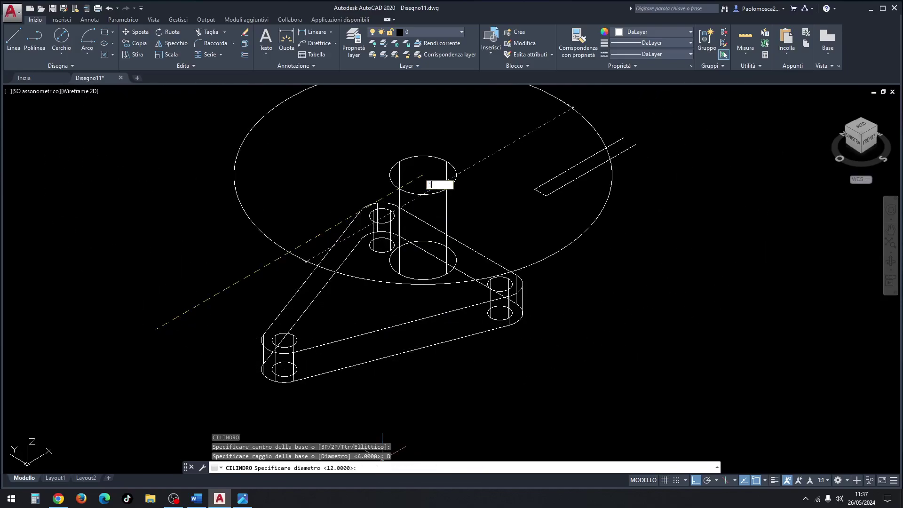
pyautogui.write('4')
pyautogui.press('Return')
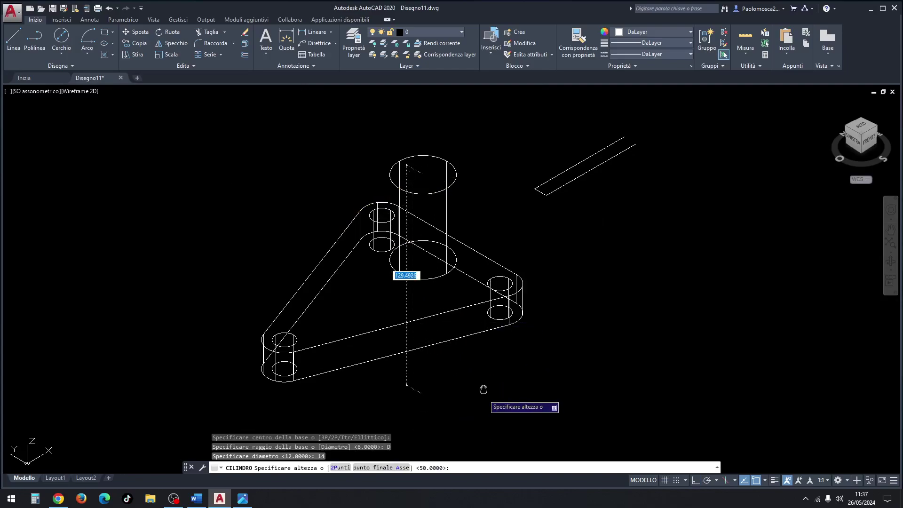
pyautogui.moveTo(483, 389); pyautogui.dragTo(473, 334, button='middle')
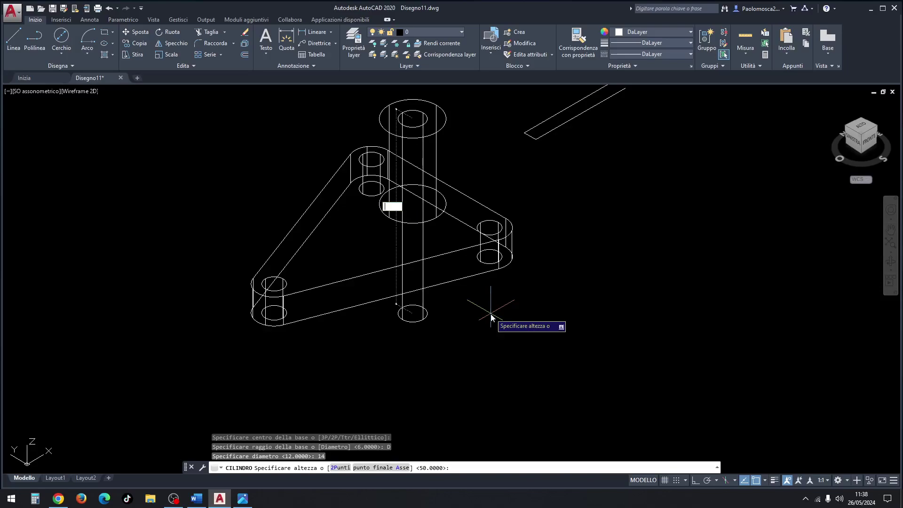
pyautogui.click(454, 382)
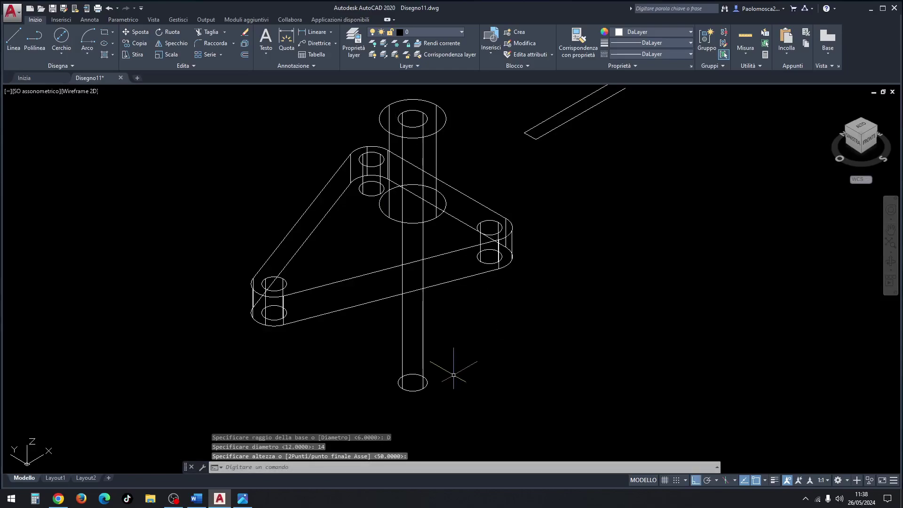
pyautogui.scroll(-2, 525, 316)
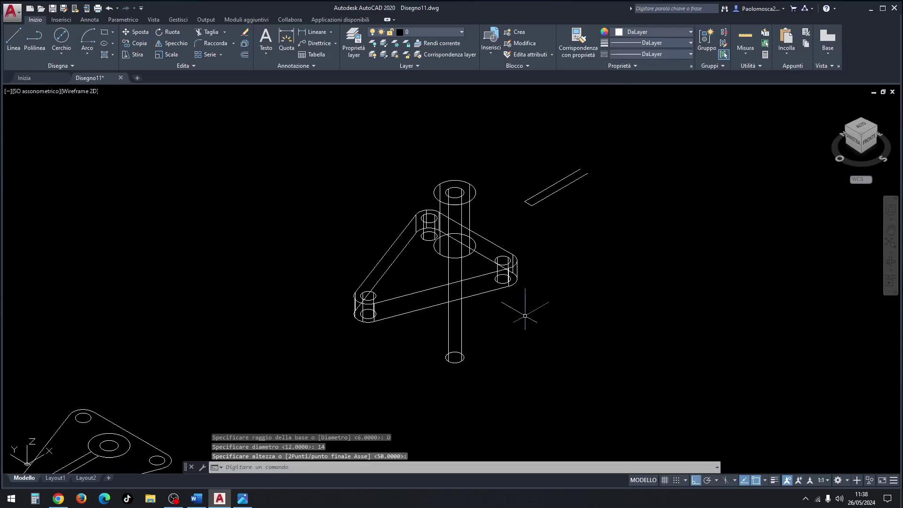
pyautogui.write('SOT')
# Step: Subtract the three hole cylinders and the thin bore from plate and boss, then view the reference drawing
pyautogui.press('Return')
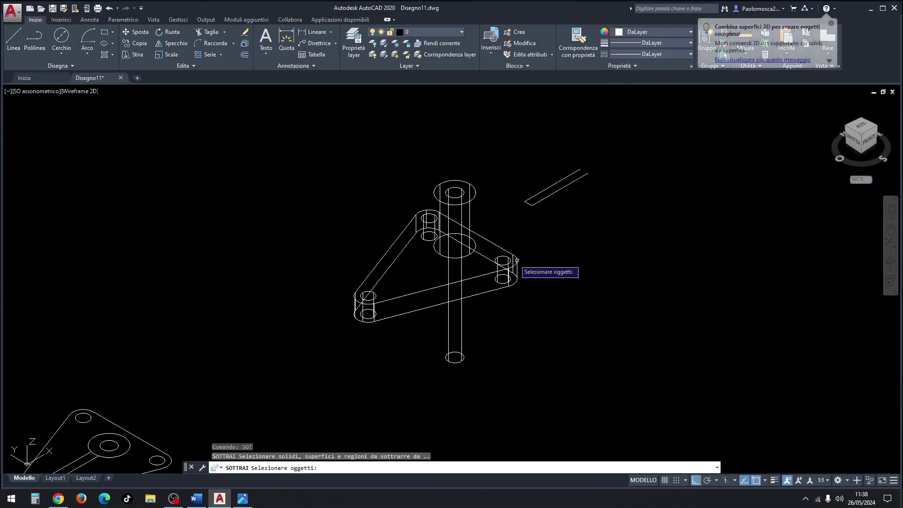
pyautogui.click(493, 243)
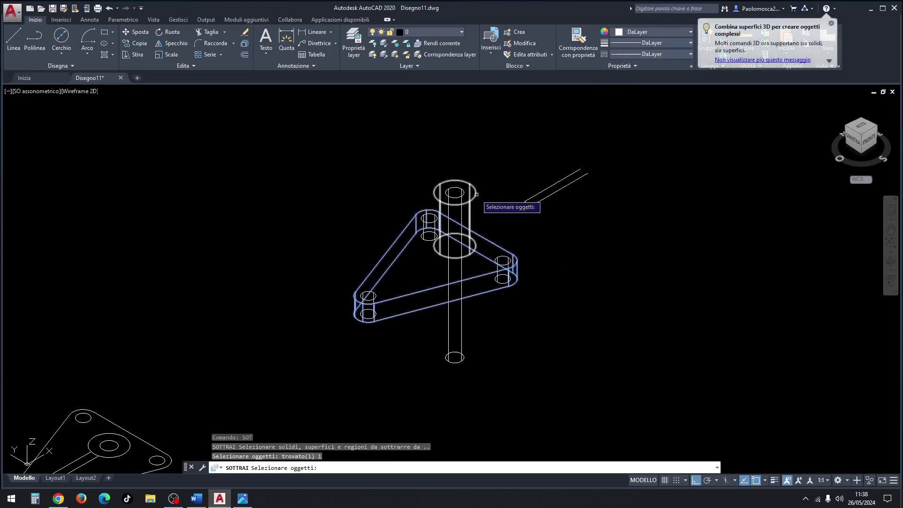
pyautogui.click(475, 193)
pyautogui.press('Return')
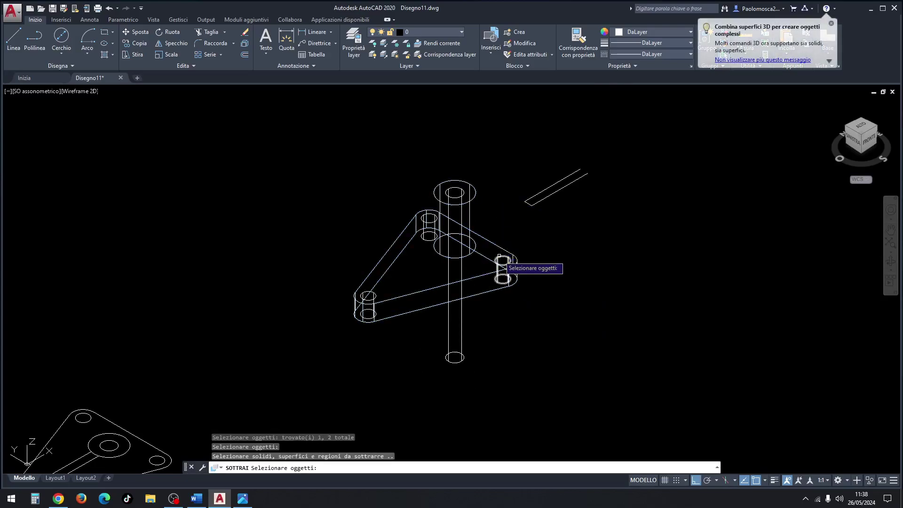
pyautogui.click(496, 262)
pyautogui.click(424, 234)
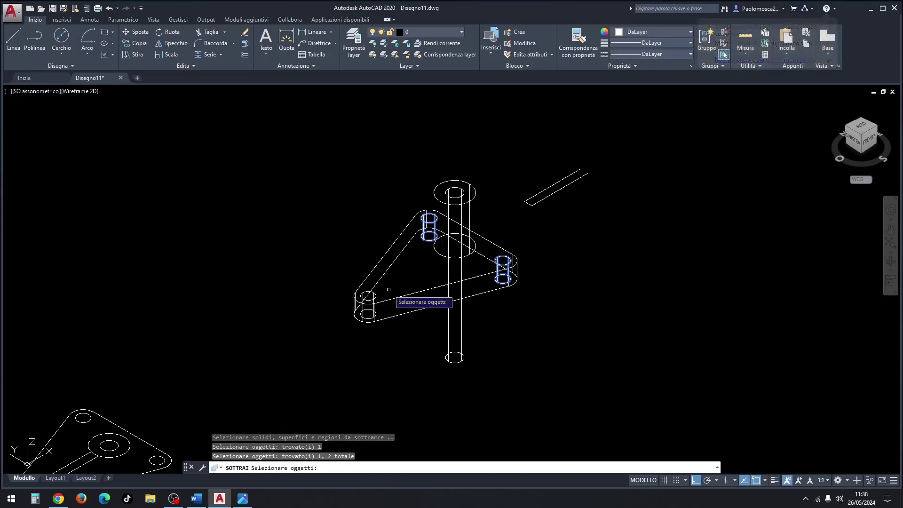
pyautogui.click(377, 297)
pyautogui.click(450, 357)
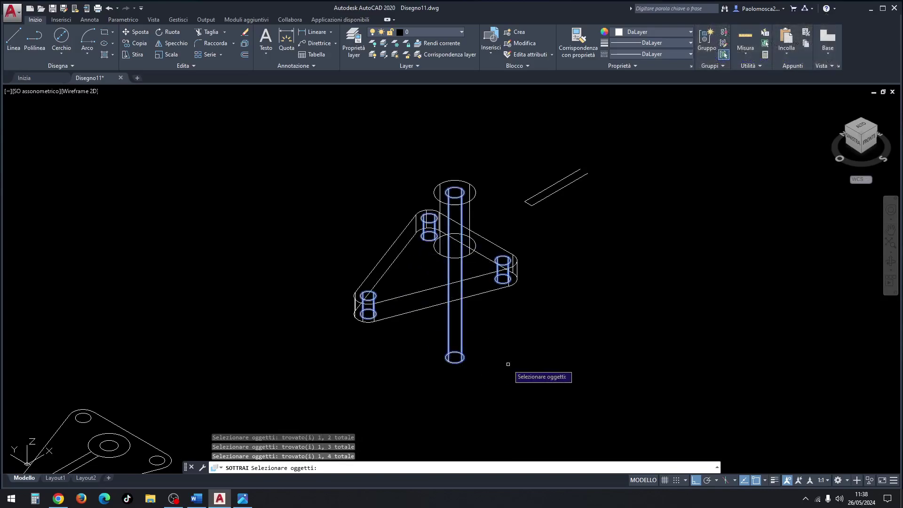
pyautogui.press('Return')
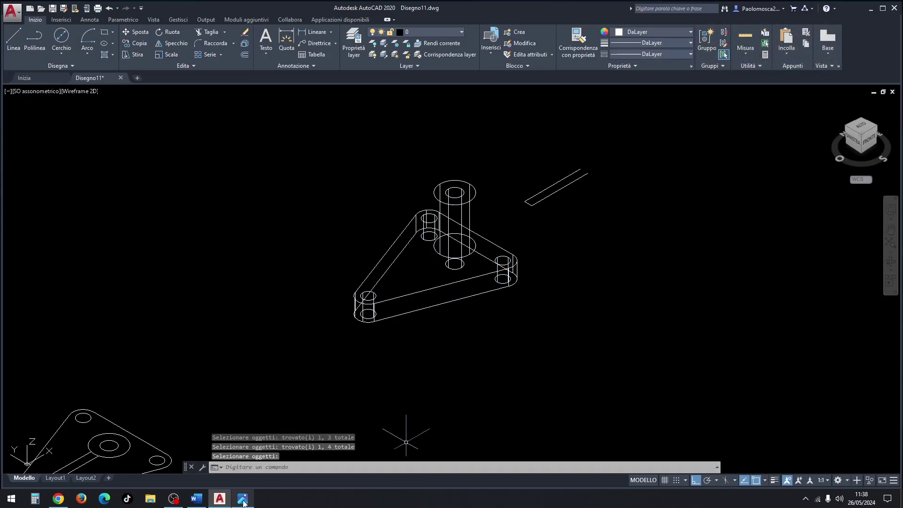
pyautogui.click(242, 500)
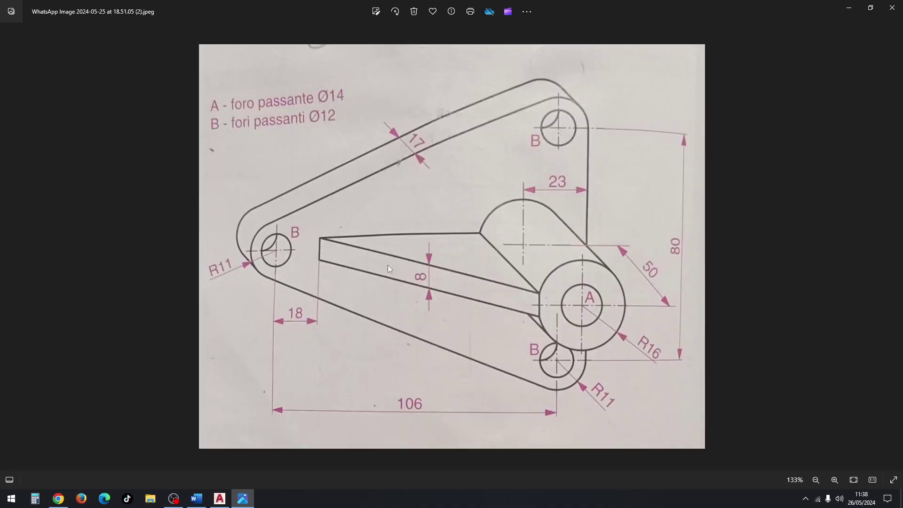
# Step: Return to the 3D model, pan the view, and select then deselect the thin strip
pyautogui.click(245, 497)
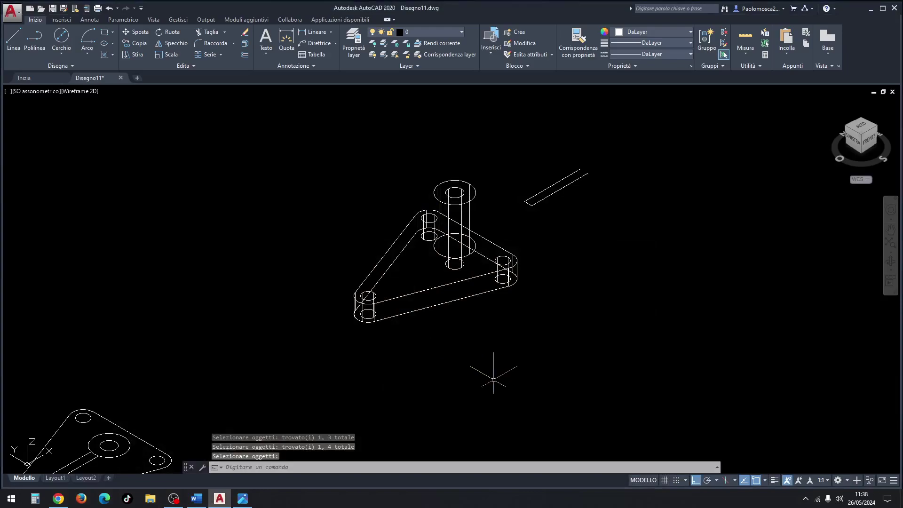
pyautogui.scroll(2, 585, 200)
pyautogui.moveTo(581, 188); pyautogui.dragTo(608, 212, button='middle')
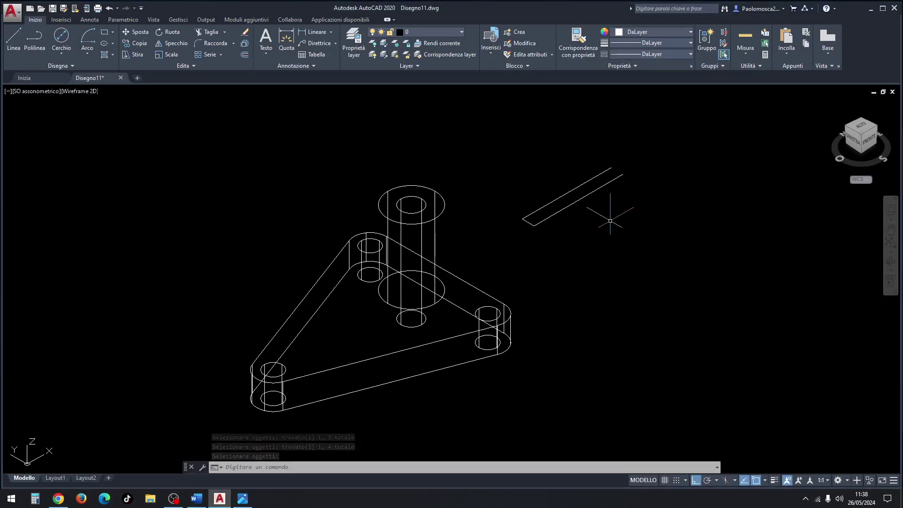
pyautogui.click(589, 222)
pyautogui.click(512, 192)
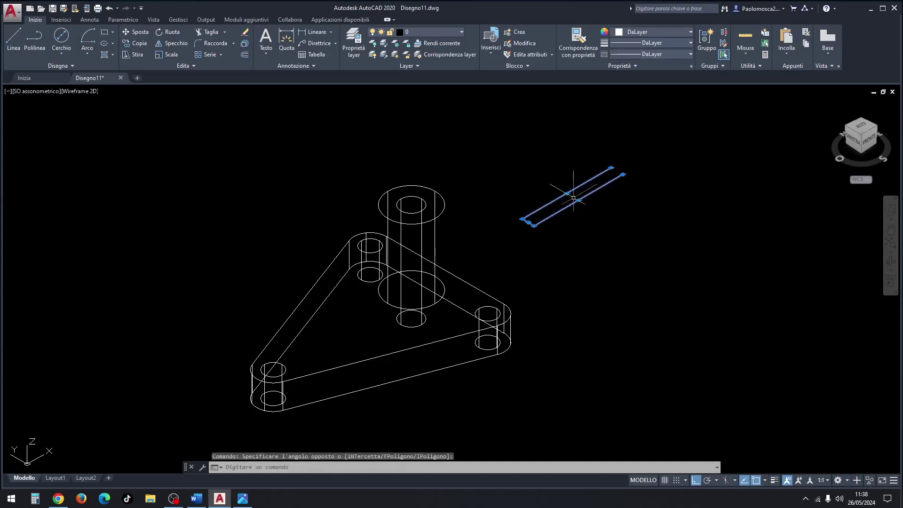
pyautogui.press('Escape')
pyautogui.press('Escape')
pyautogui.press('Escape')
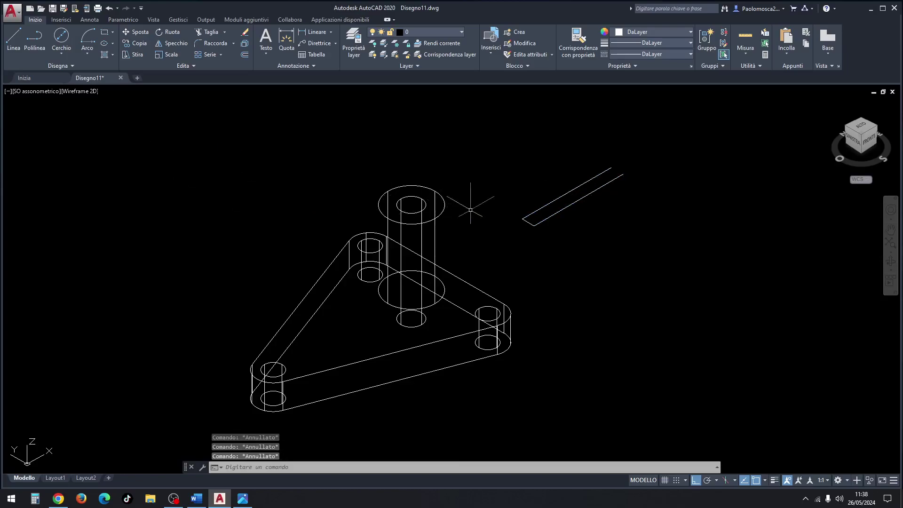
pyautogui.moveTo(612, 182); pyautogui.dragTo(525, 205, button='middle')
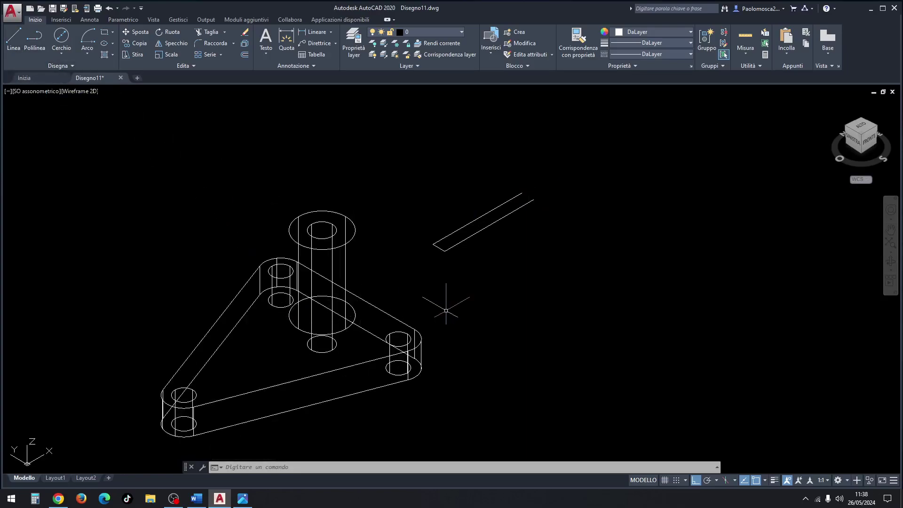
pyautogui.moveTo(446, 311); pyautogui.dragTo(448, 308, button='middle')
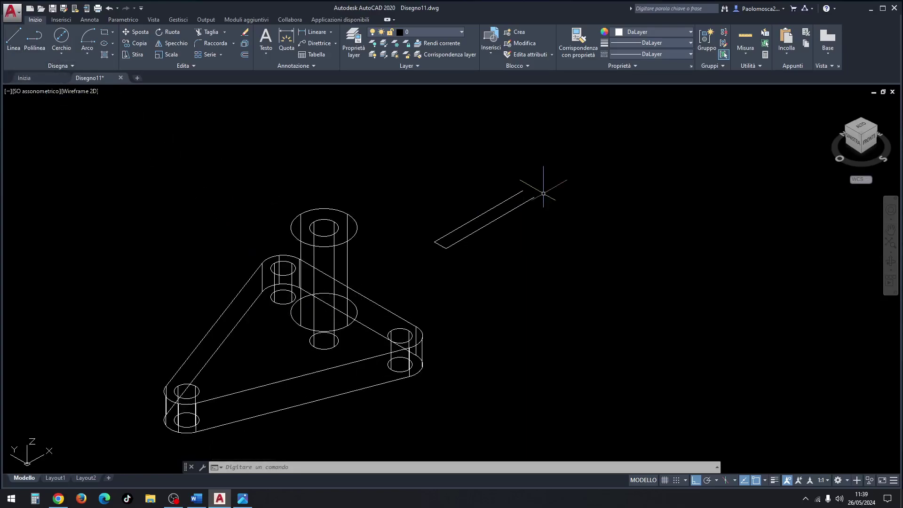
# Step: Draw an 18-unit line from the strip's corner and colour it red
pyautogui.click(14, 43)
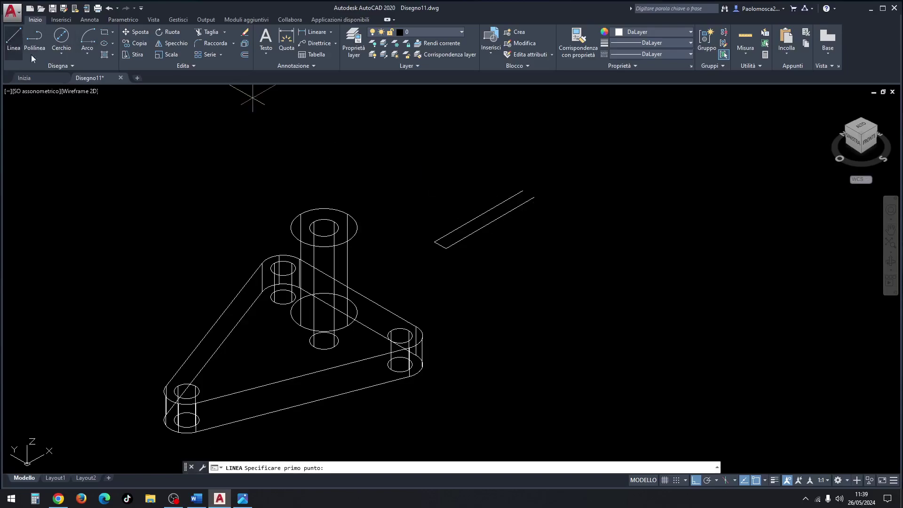
pyautogui.click(434, 241)
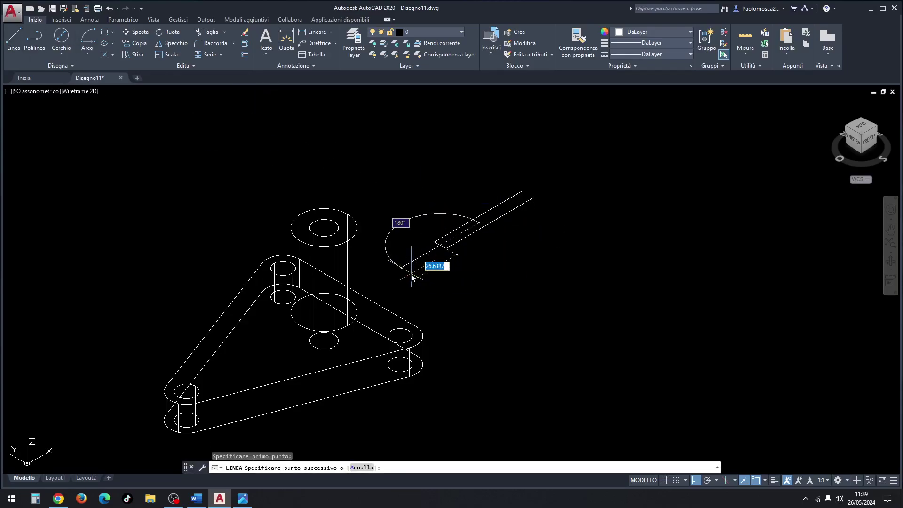
pyautogui.press('Return')
pyautogui.press('Escape')
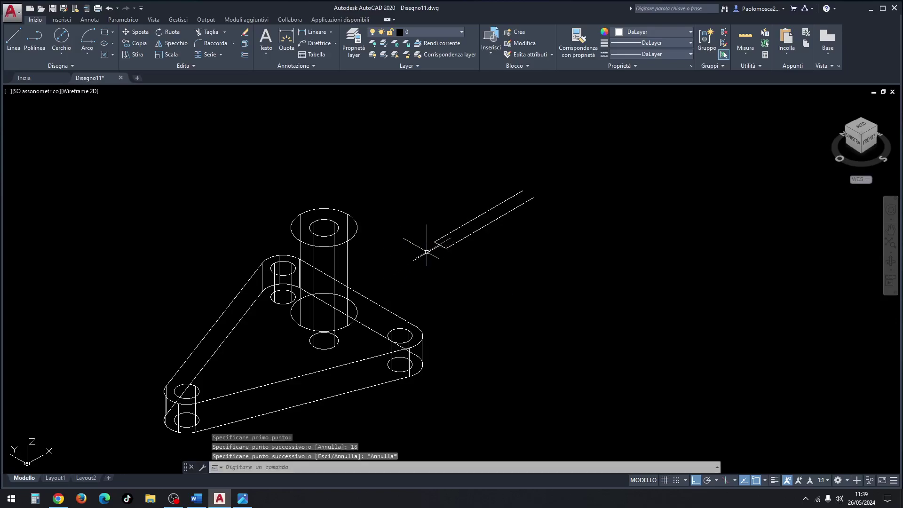
pyautogui.click(427, 252)
pyautogui.click(645, 33)
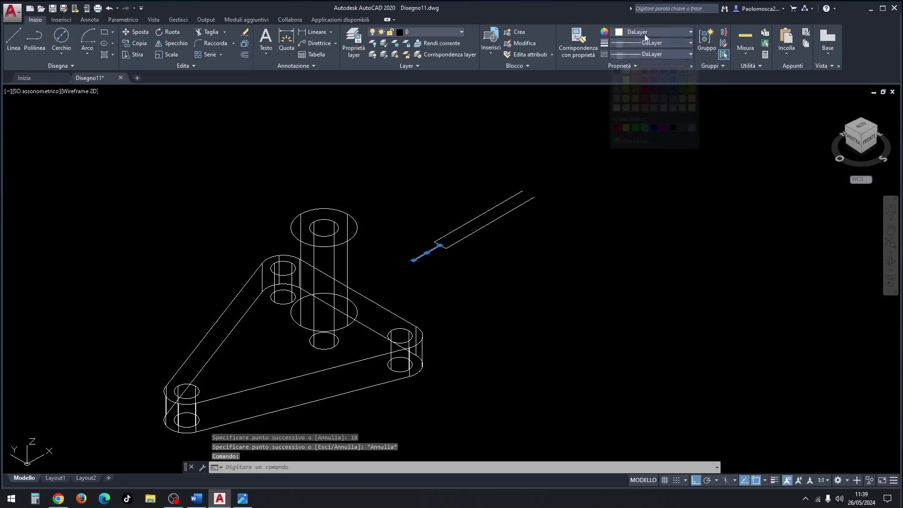
pyautogui.click(616, 128)
pyautogui.press('Escape')
pyautogui.press('Escape')
# Step: Select the strip and red line for a move, then cancel the move
pyautogui.click(565, 182)
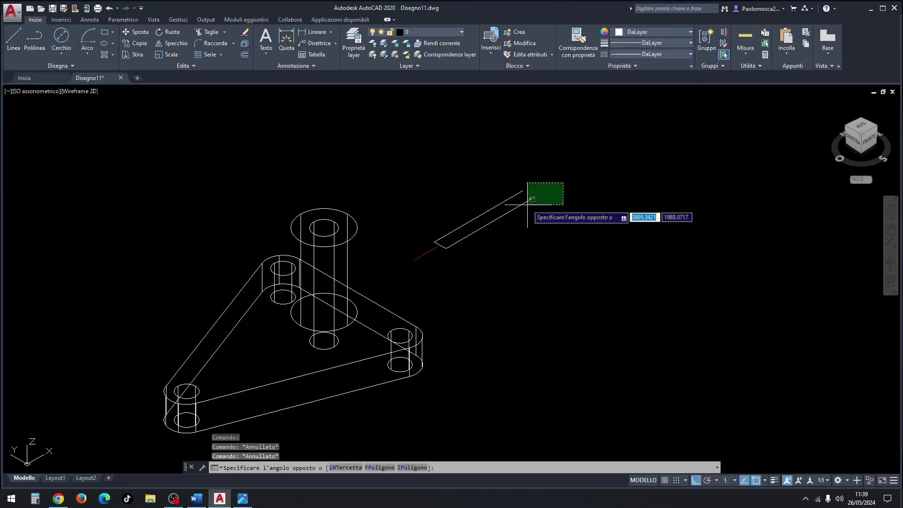
pyautogui.click(378, 305)
pyautogui.rightClick(445, 257)
pyautogui.click(466, 324)
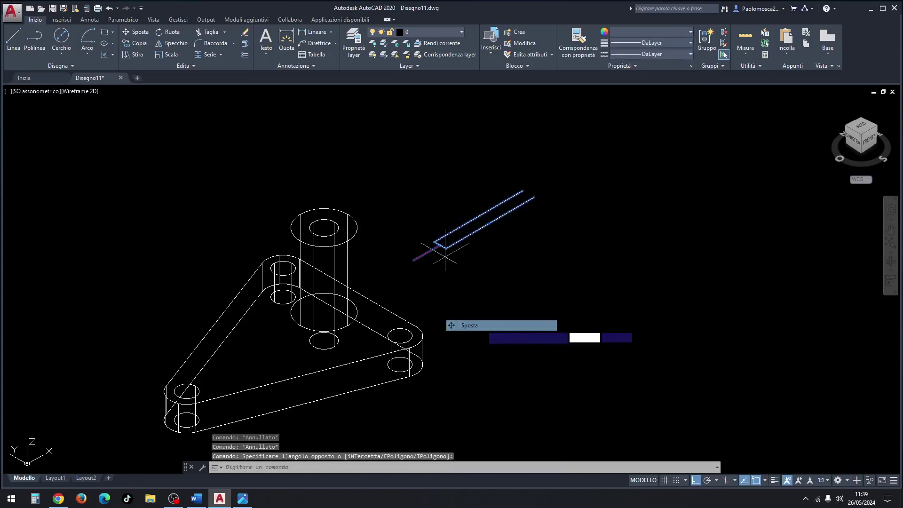
pyautogui.click(414, 260)
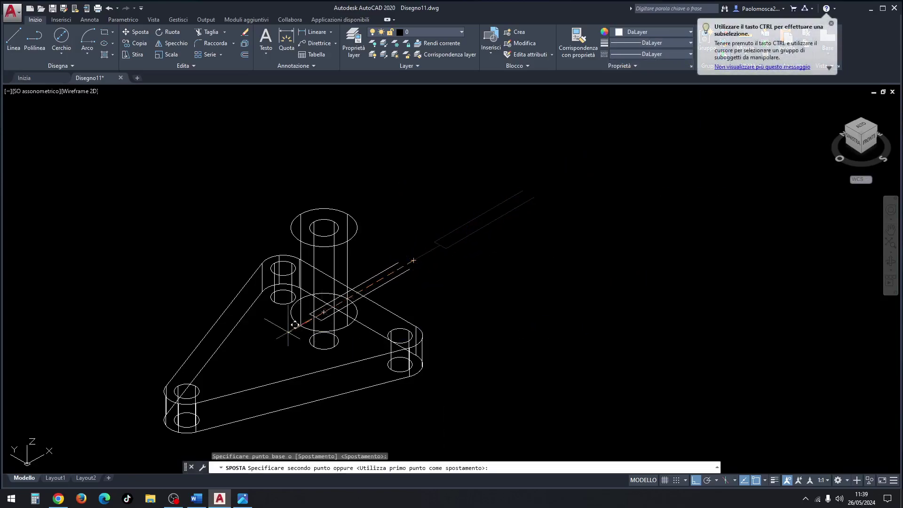
pyautogui.press('Escape')
pyautogui.press('Escape')
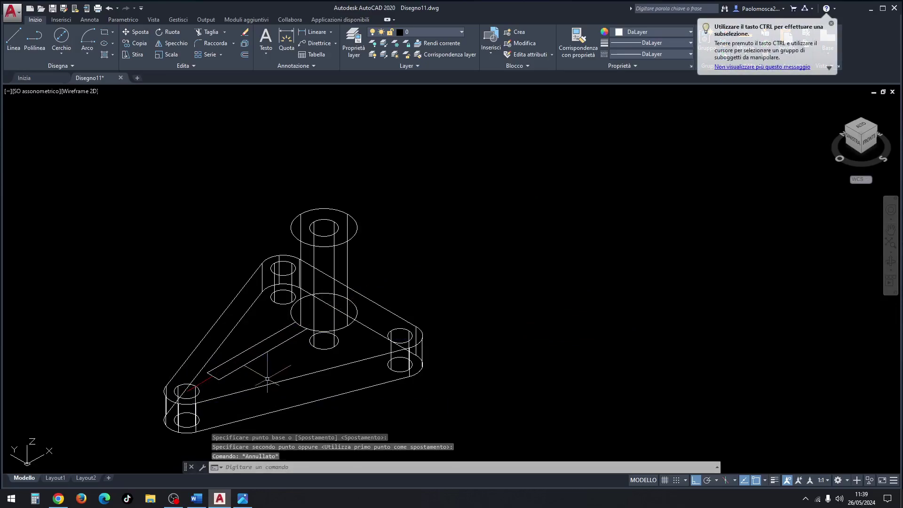
# Step: Delete the short stray edge near the lower-left boss
pyautogui.scroll(4, 298, 313)
pyautogui.scroll(4, 297, 320)
pyautogui.scroll(-4, 298, 320)
pyautogui.scroll(-4, 298, 319)
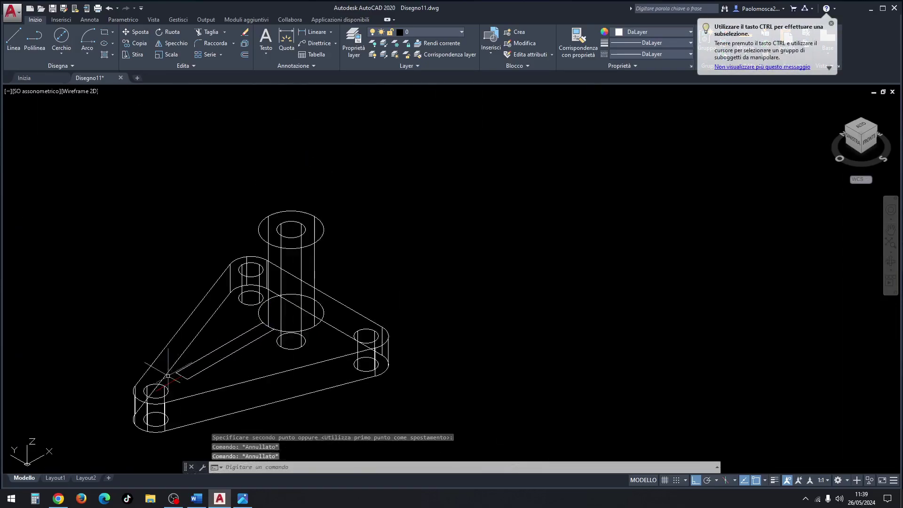
pyautogui.click(169, 384)
pyautogui.press('Delete')
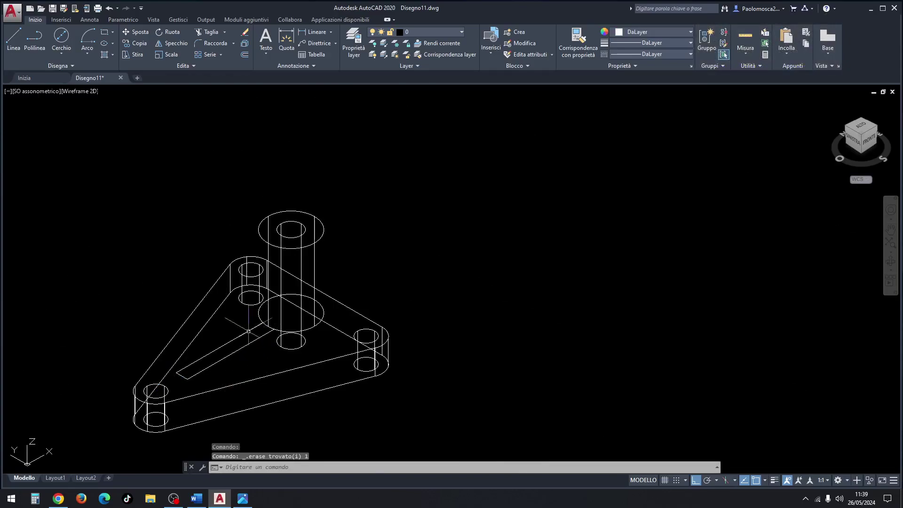
# Step: Make red the current colour and draw a radius-16 circle centred at the tall boss base
pyautogui.click(644, 29)
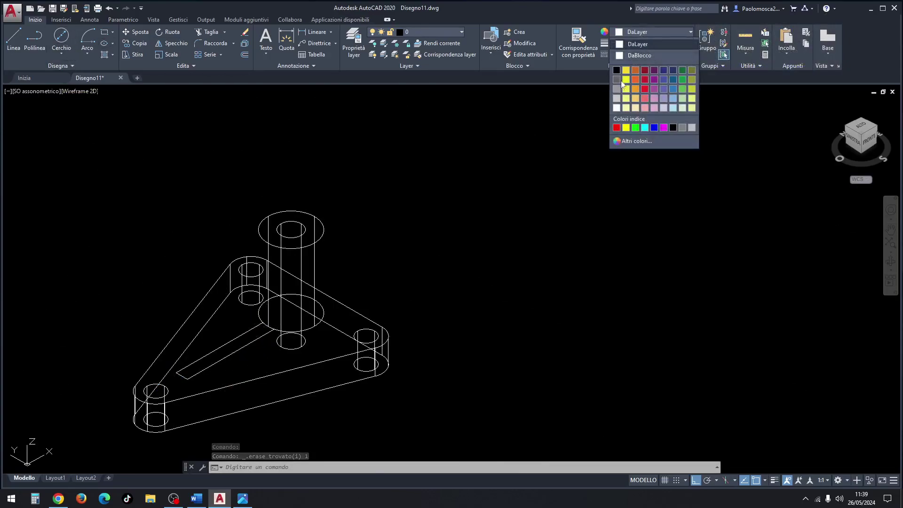
pyautogui.click(616, 128)
pyautogui.click(60, 37)
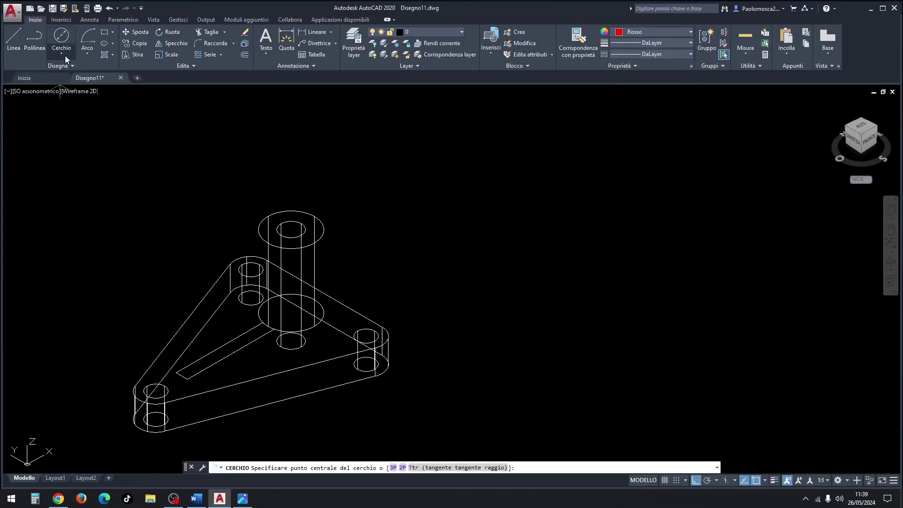
pyautogui.click(65, 56)
pyautogui.click(69, 69)
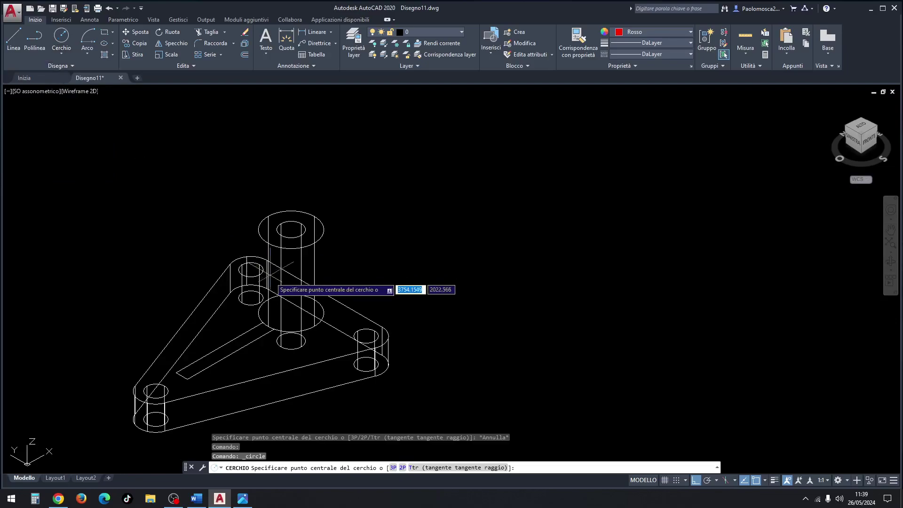
pyautogui.click(291, 313)
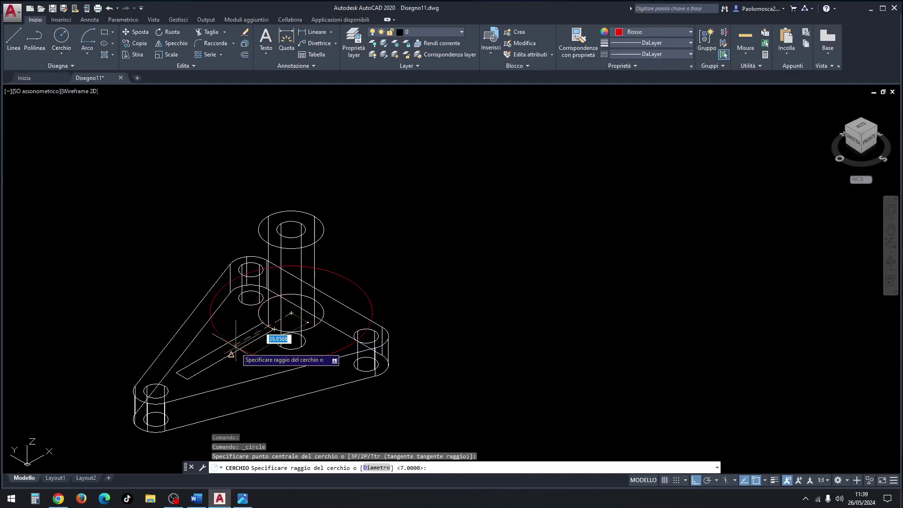
pyautogui.write('6')
pyautogui.press('Return')
pyautogui.press('Escape')
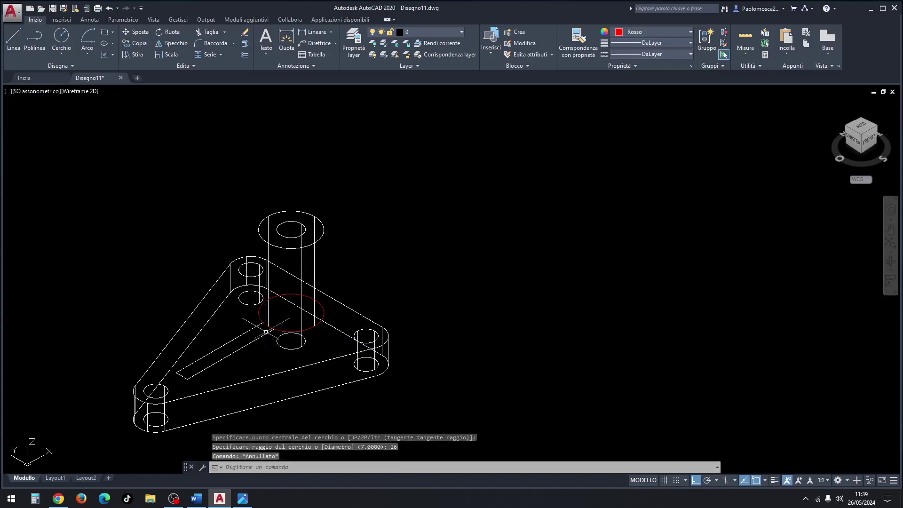
pyautogui.press('Escape')
pyautogui.scroll(4, 268, 326)
pyautogui.scroll(2, 269, 326)
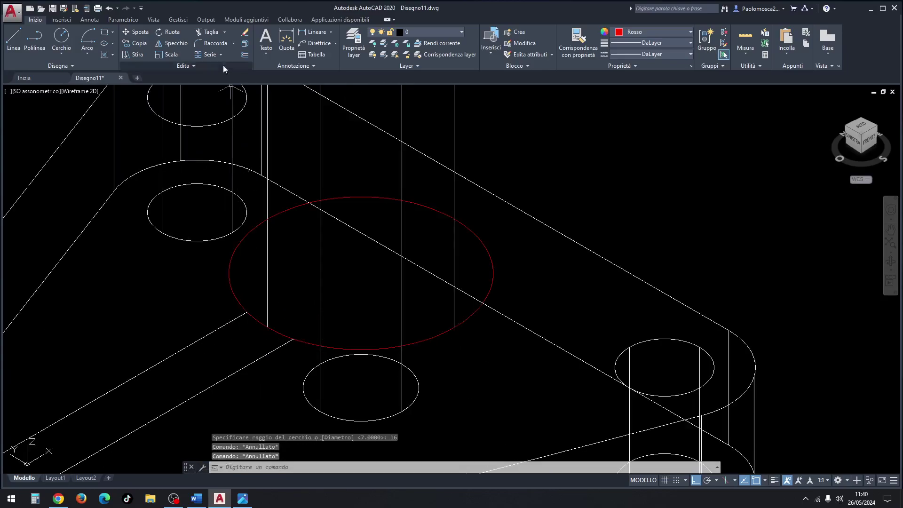
# Step: Trim the red circle against the two slot lines, leaving a short arc at the slot end
pyautogui.click(207, 32)
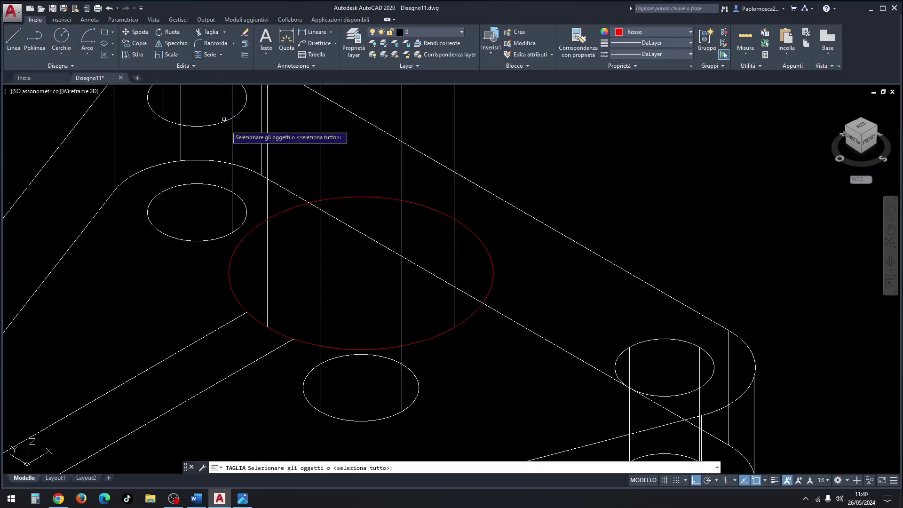
pyautogui.click(228, 323)
pyautogui.click(264, 356)
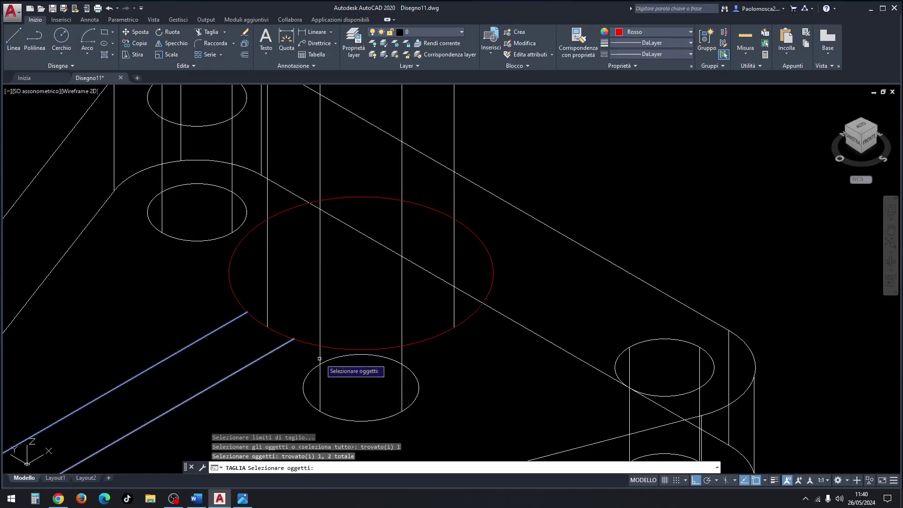
pyautogui.press('Return')
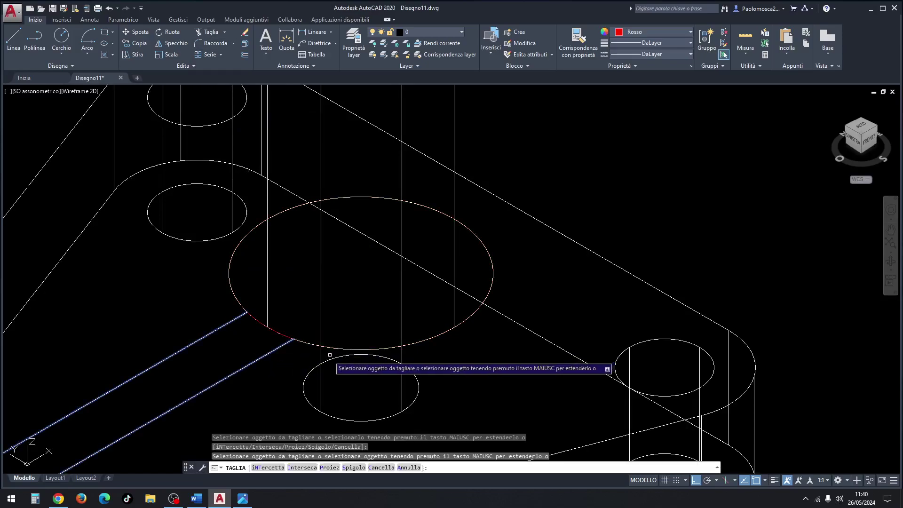
pyautogui.press('Escape')
pyautogui.press('Escape')
pyautogui.press('Escape')
pyautogui.scroll(-2, 284, 351)
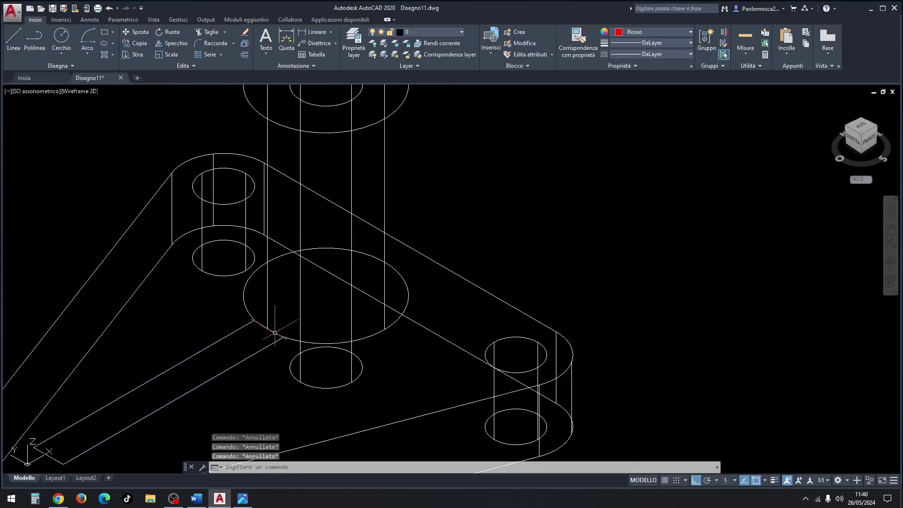
pyautogui.scroll(-2, 274, 333)
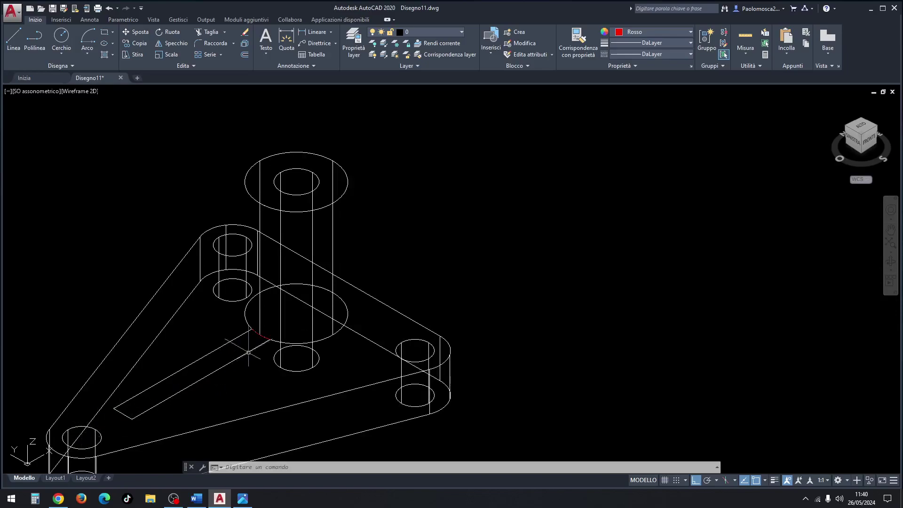
pyautogui.scroll(2, 248, 352)
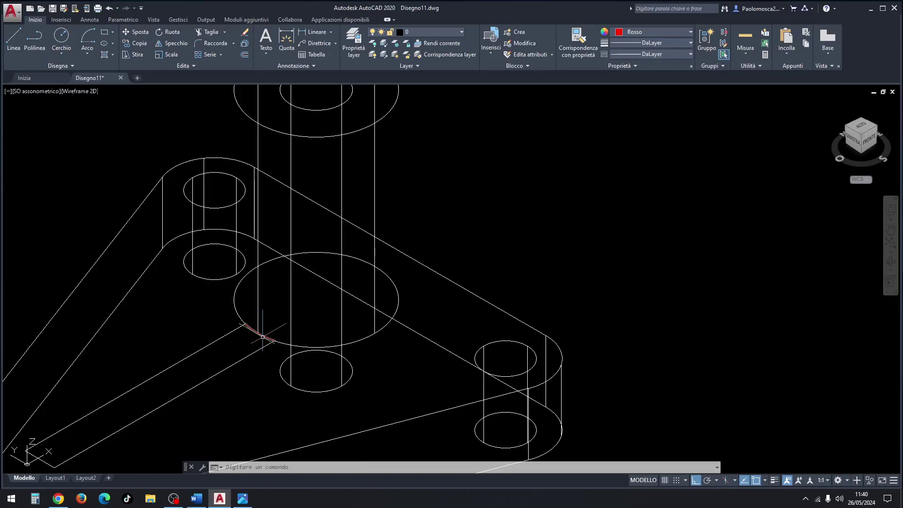
pyautogui.scroll(-2, 259, 333)
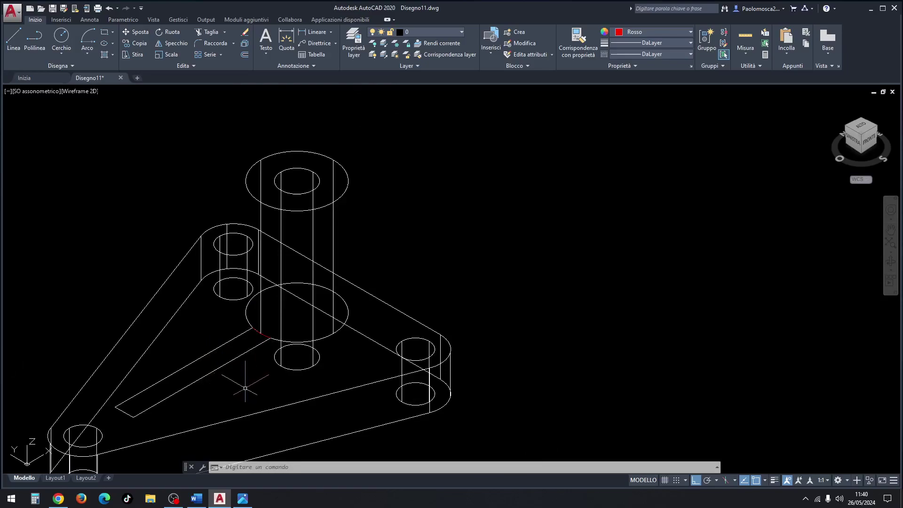
pyautogui.write('REG')
# Step: Make a region from the two slot lines, the lower-left end segment and the red arc
pyautogui.press('Return')
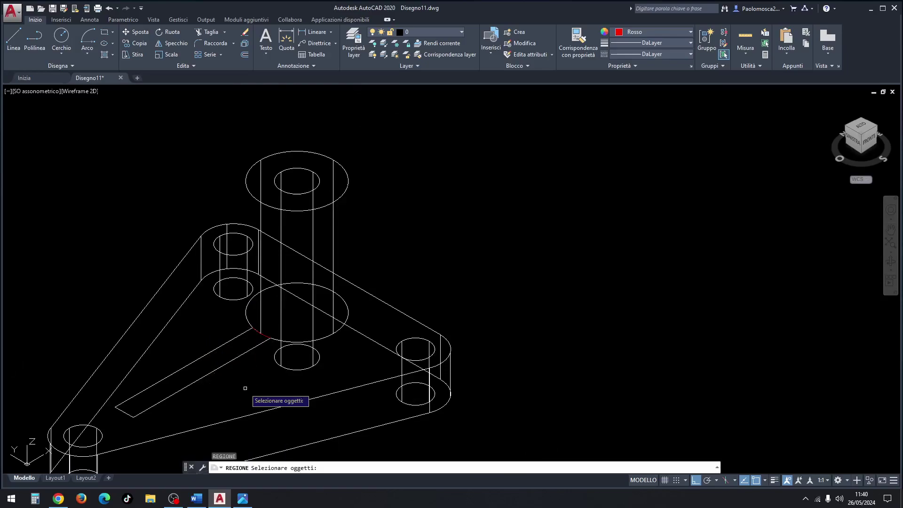
pyautogui.click(258, 347)
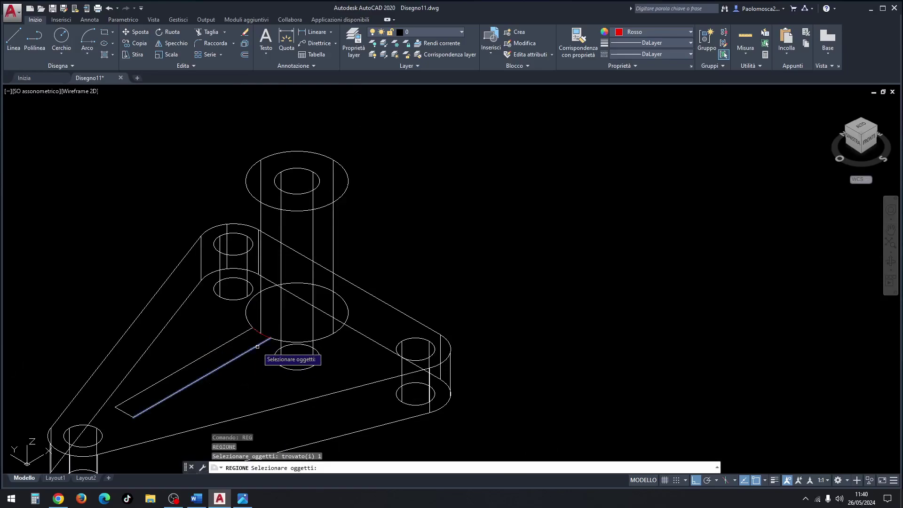
pyautogui.click(235, 337)
pyautogui.click(124, 413)
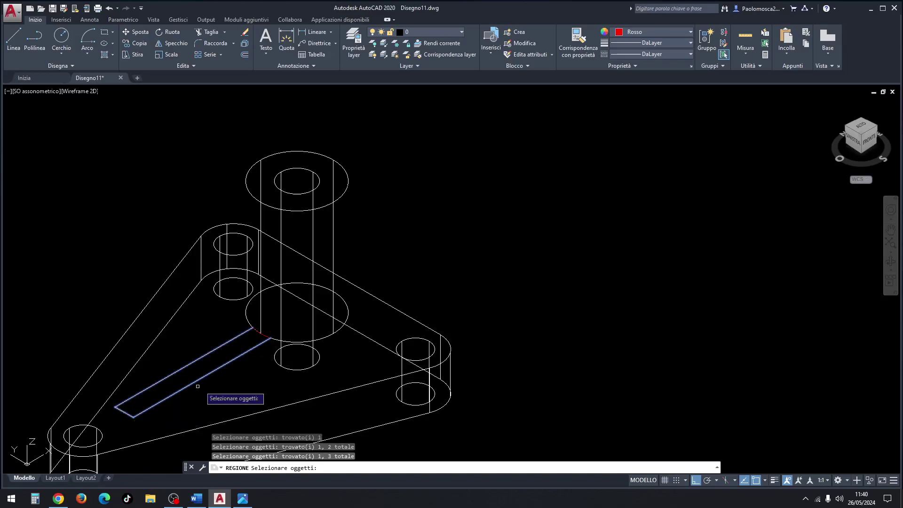
pyautogui.click(265, 337)
pyautogui.press('Return')
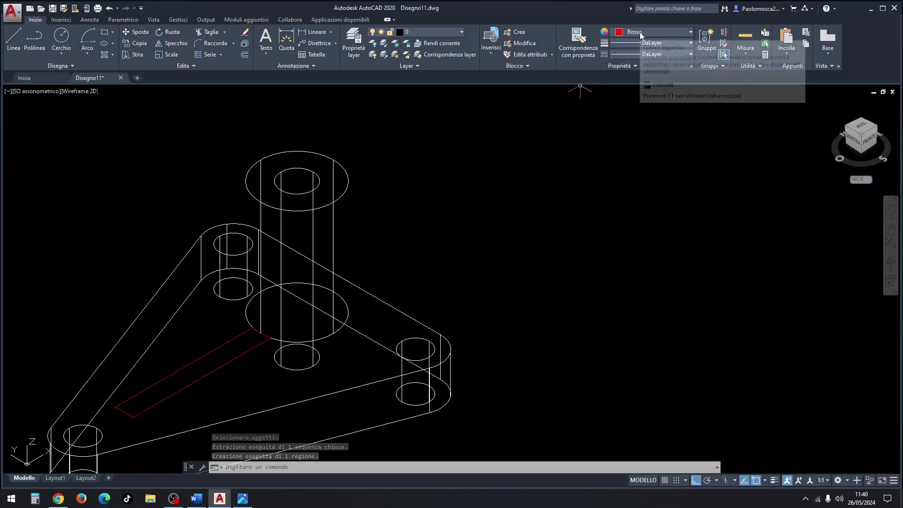
pyautogui.scroll(-2, 354, 259)
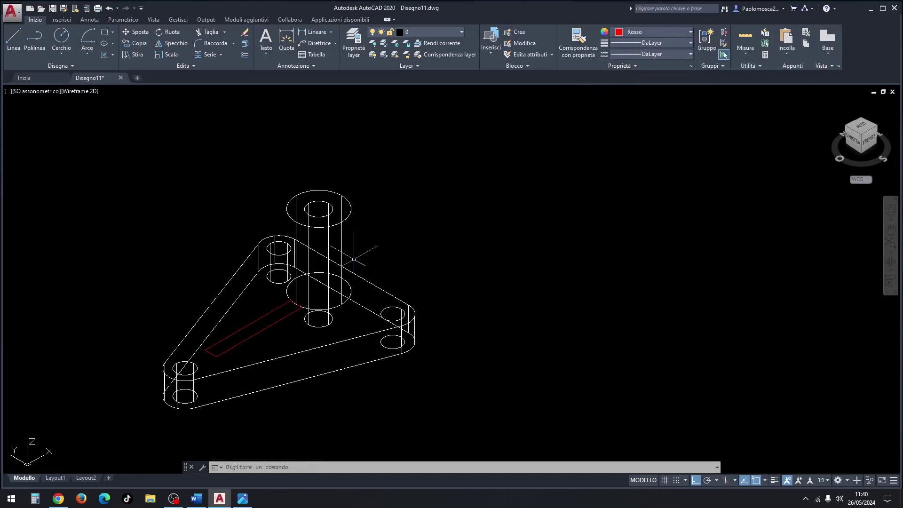
# Step: Set the slot region's colour to DaLayer
pyautogui.click(278, 326)
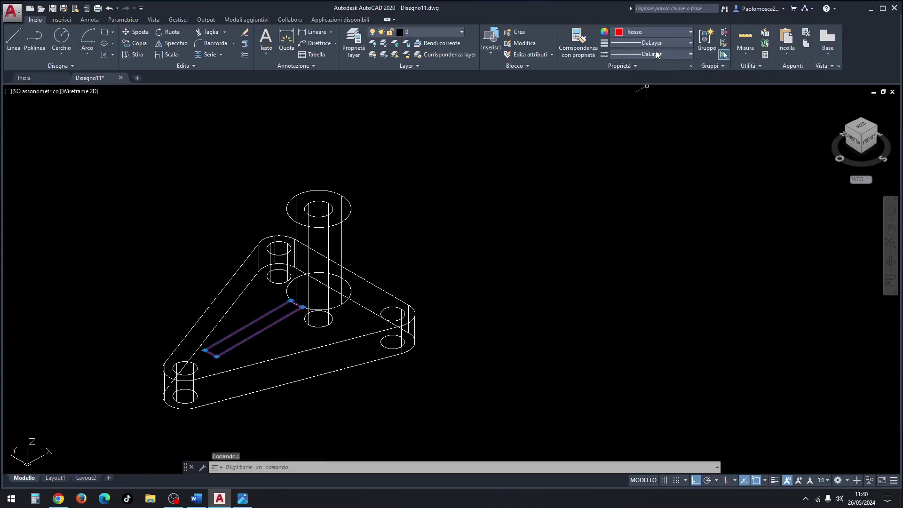
pyautogui.click(648, 33)
pyautogui.click(640, 44)
pyautogui.press('Escape')
pyautogui.press('Escape')
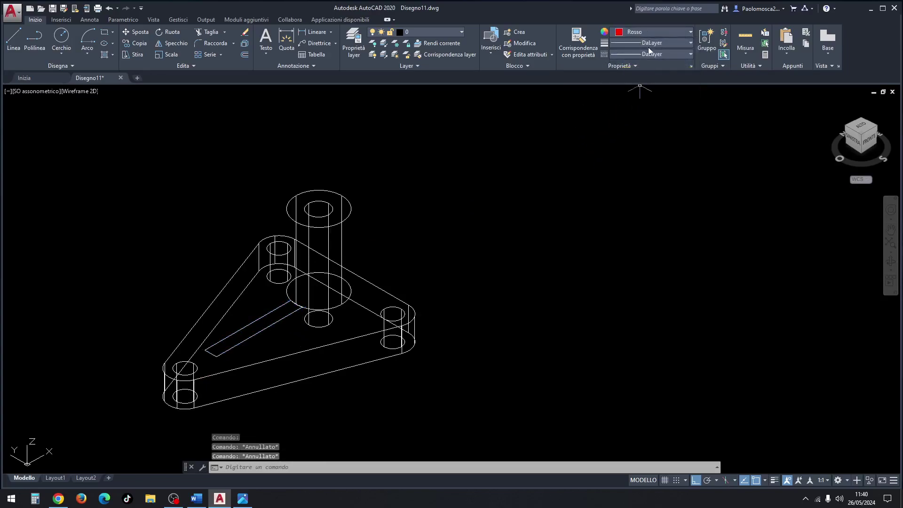
pyautogui.press('Escape')
pyautogui.click(649, 33)
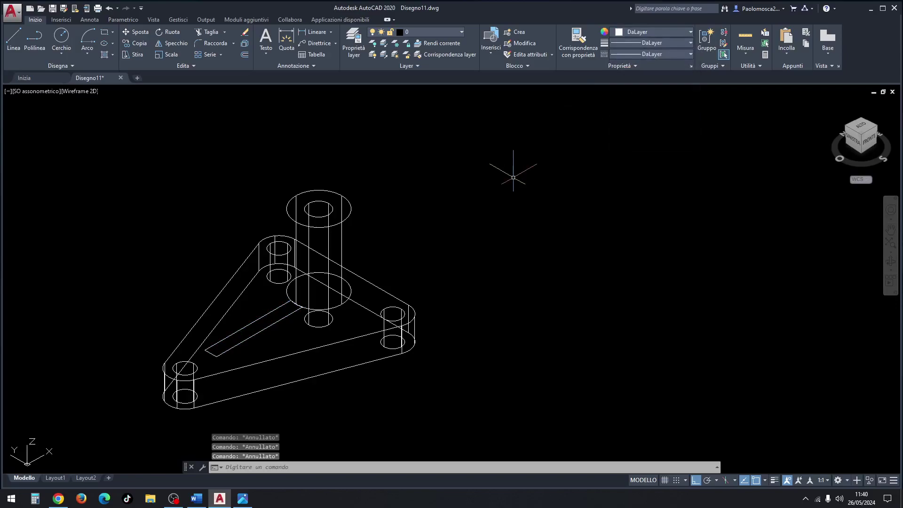
pyautogui.write('estr')
# Step: Extrude the slot region 50 units upward and compare with the reference drawing
pyautogui.press('Return')
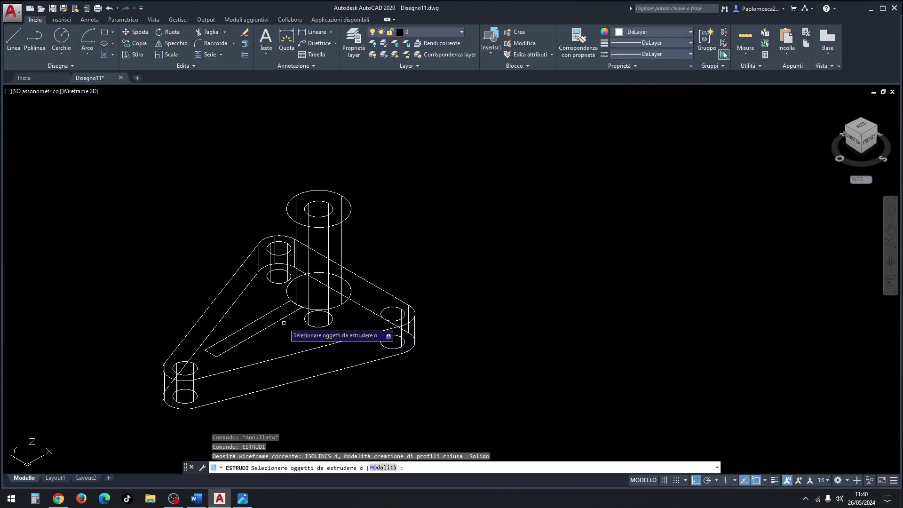
pyautogui.click(281, 319)
pyautogui.press('Return')
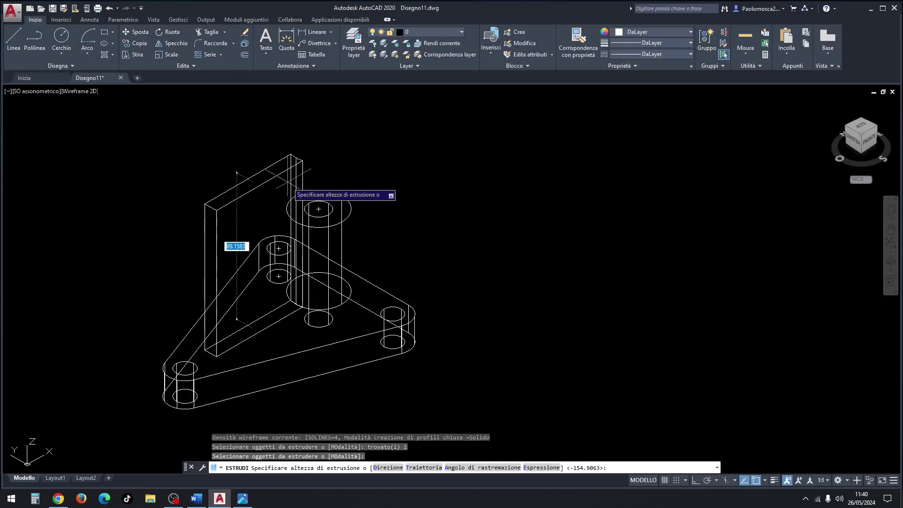
pyautogui.write('50')
pyautogui.press('Return')
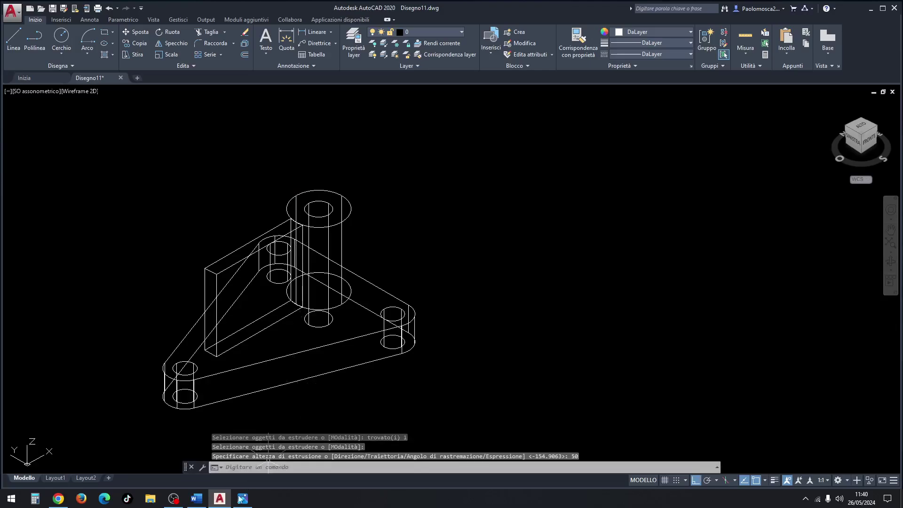
pyautogui.click(242, 499)
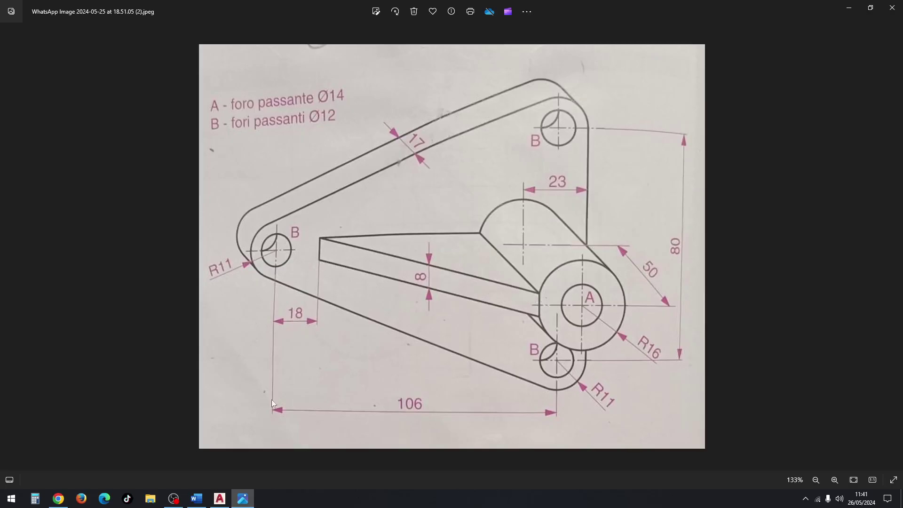
pyautogui.click(230, 496)
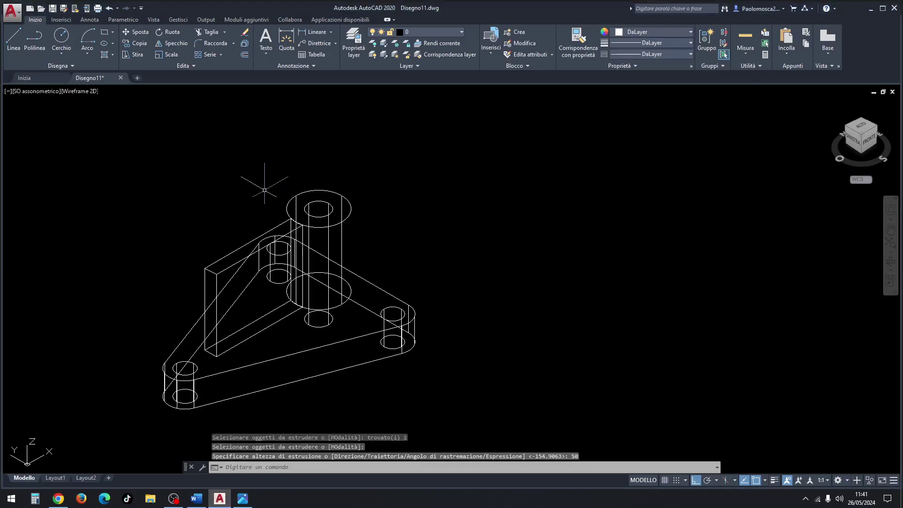
# Step: Draw a red diagonal line from the block's lower corner to the top of the boss
pyautogui.click(18, 42)
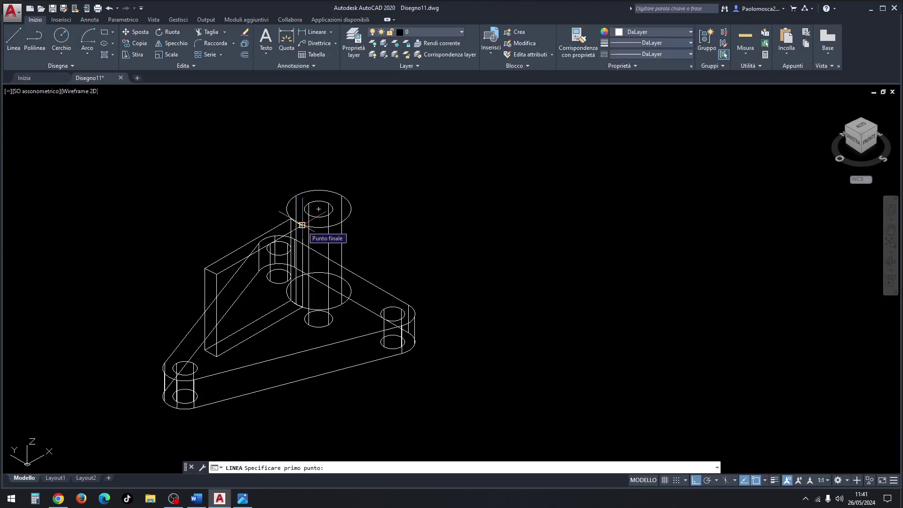
pyautogui.click(216, 356)
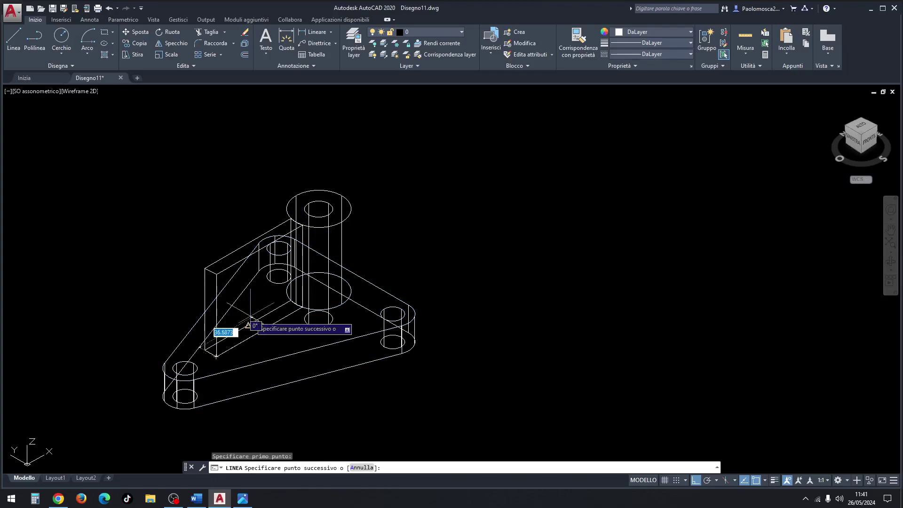
pyautogui.click(302, 225)
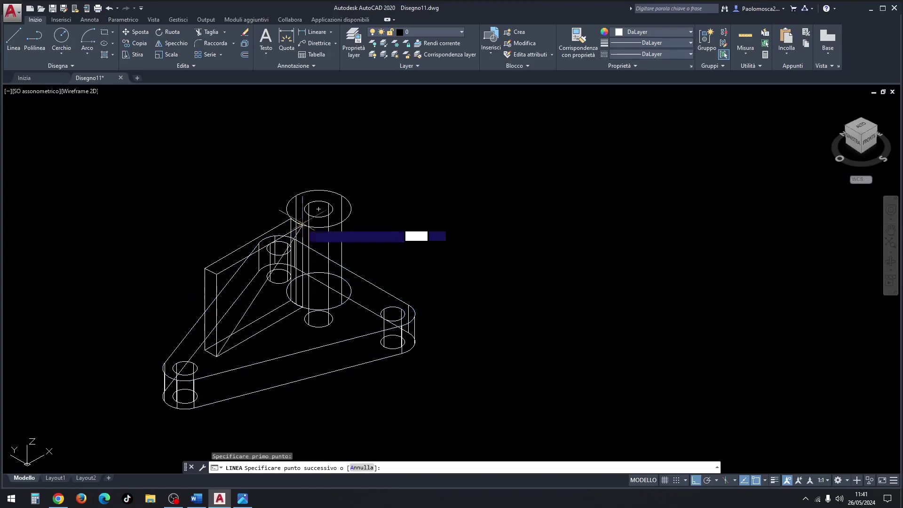
pyautogui.press('Escape')
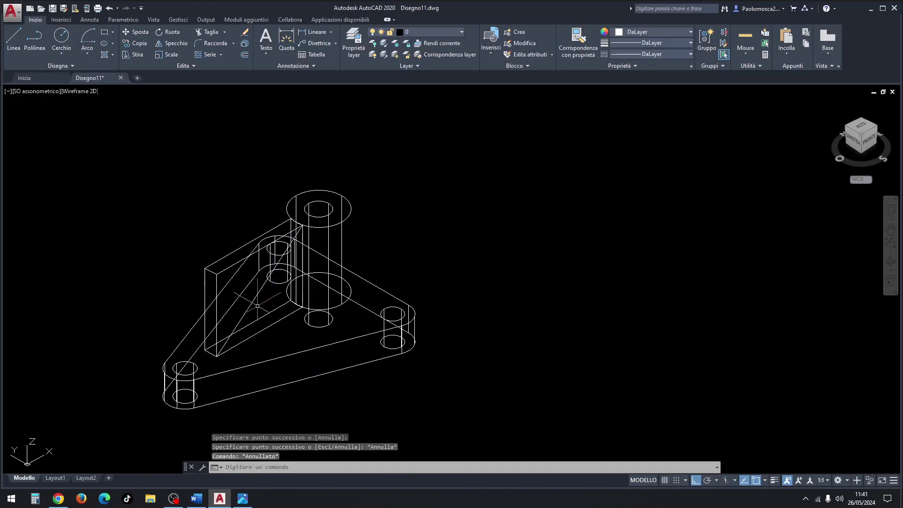
pyautogui.click(252, 303)
pyautogui.click(640, 35)
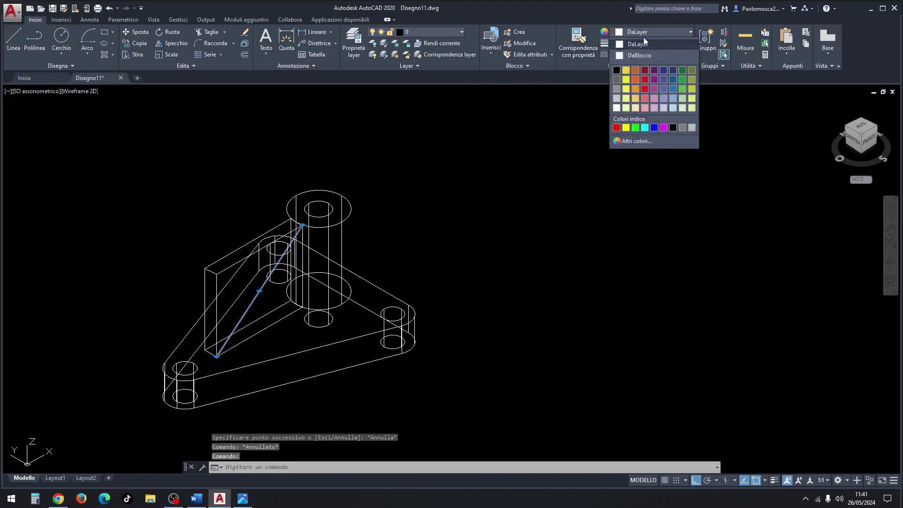
pyautogui.click(616, 128)
pyautogui.press('Escape')
pyautogui.press('Escape')
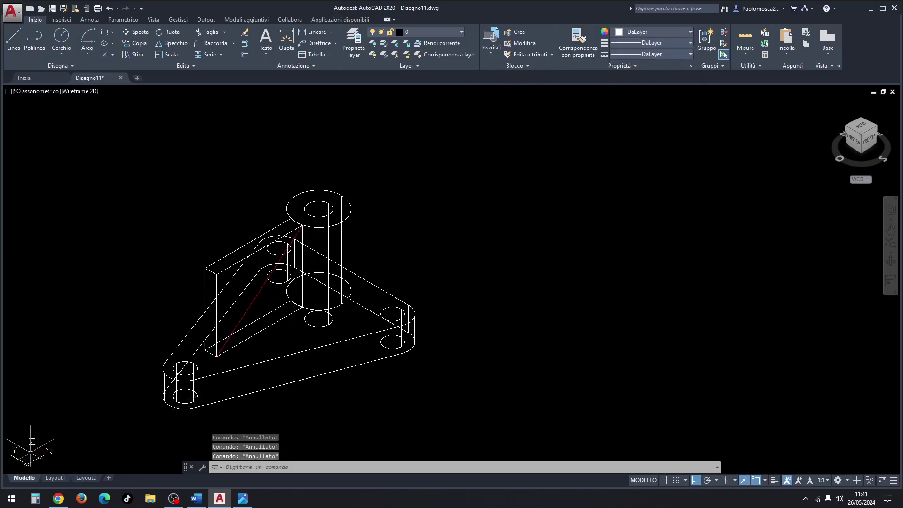
# Step: Rotate the UCS Z axis and begin extruding the red diagonal line with ES
pyautogui.click(26, 440)
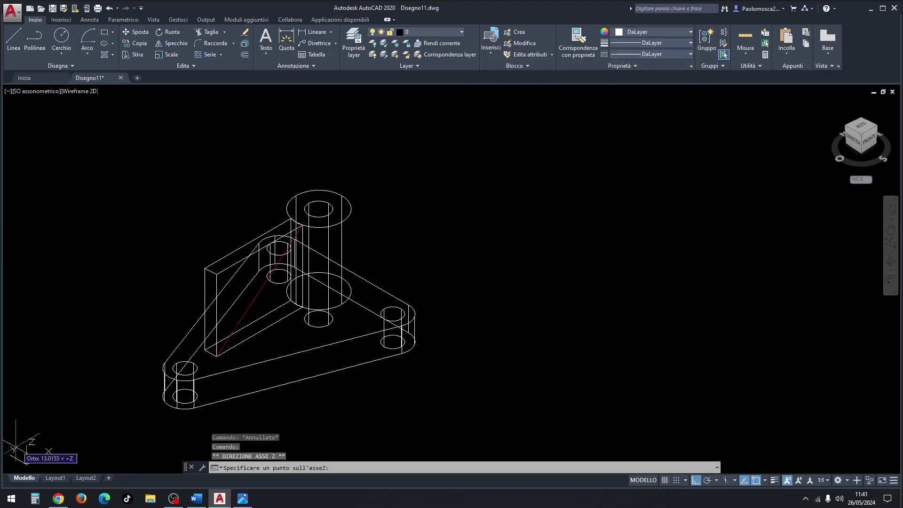
pyautogui.click(9, 458)
pyautogui.press('Escape')
pyautogui.press('Escape')
pyautogui.write('estr')
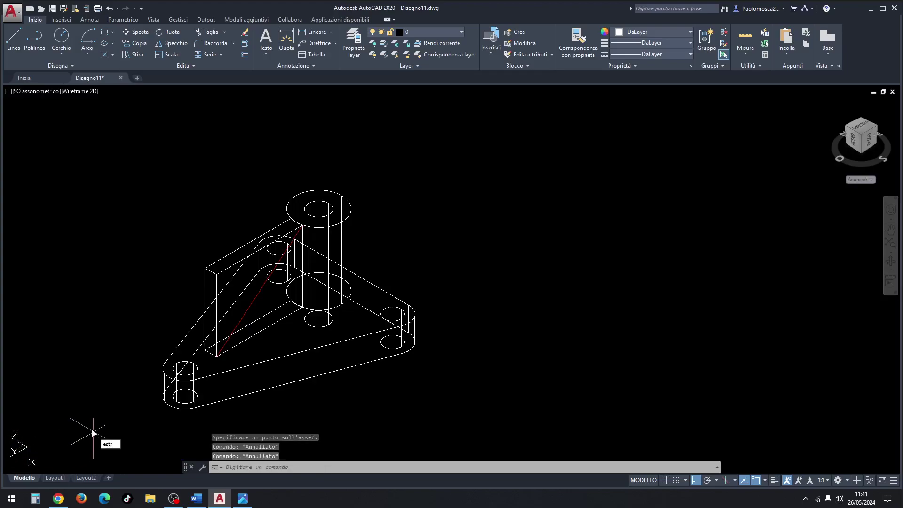
pyautogui.press('Return')
pyautogui.click(244, 312)
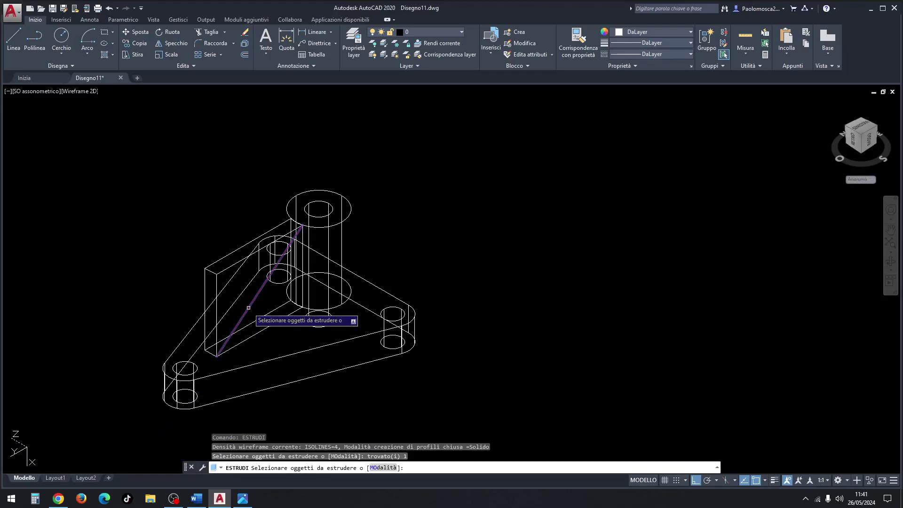
pyautogui.press('Return')
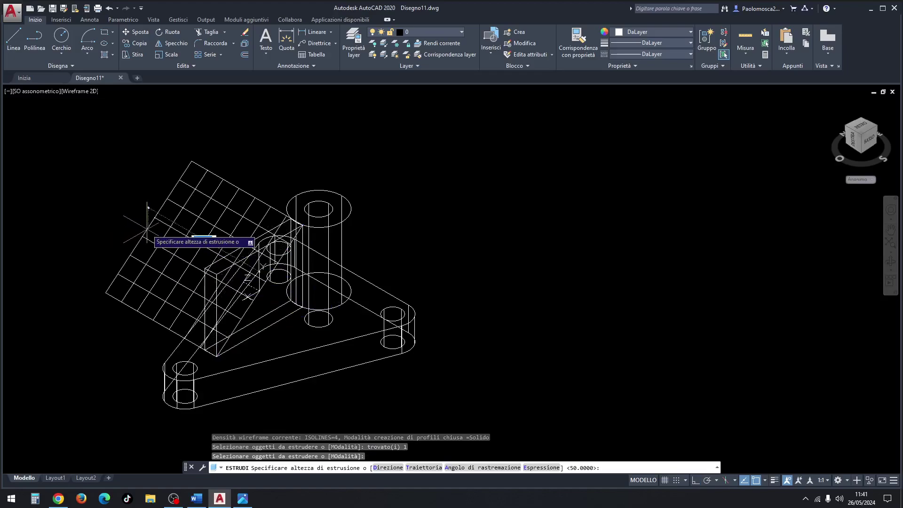
# Step: Accept the extrusion height to create the surface and switch to Realistic shading
pyautogui.click(172, 197)
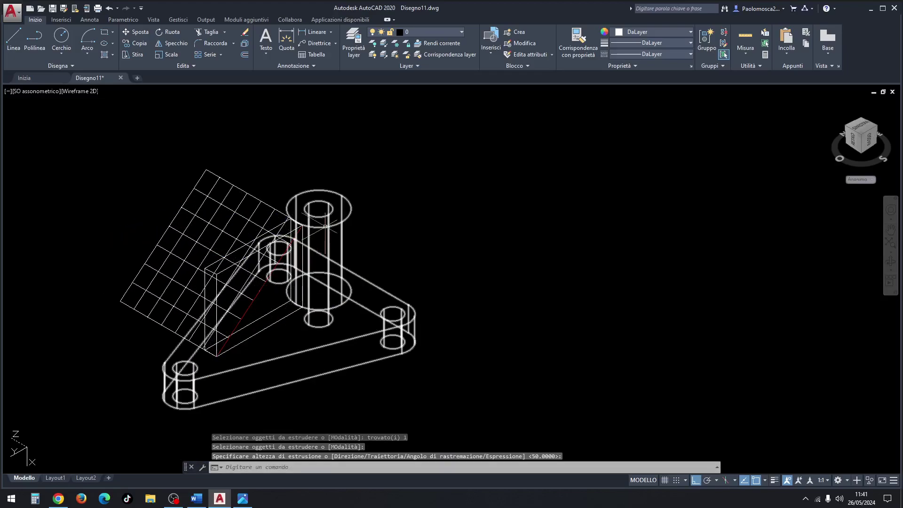
pyautogui.click(81, 91)
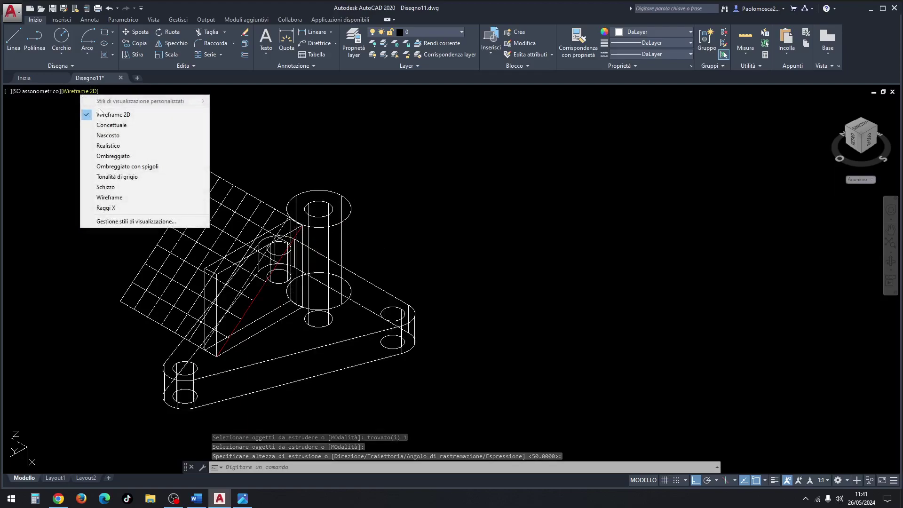
pyautogui.click(113, 146)
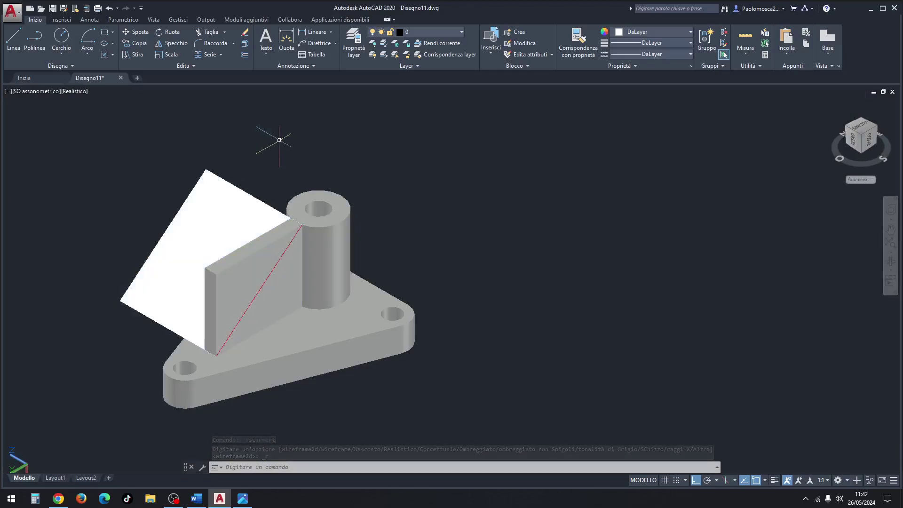
# Step: Slice the upright block with the surface, keep the lower wedge, and delete the surface
pyautogui.write('tra')
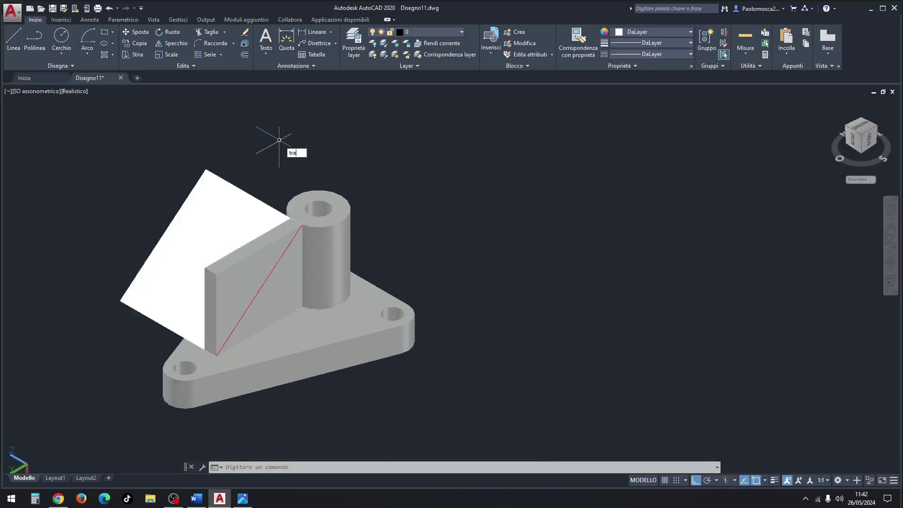
pyautogui.press('Return')
pyautogui.click(278, 254)
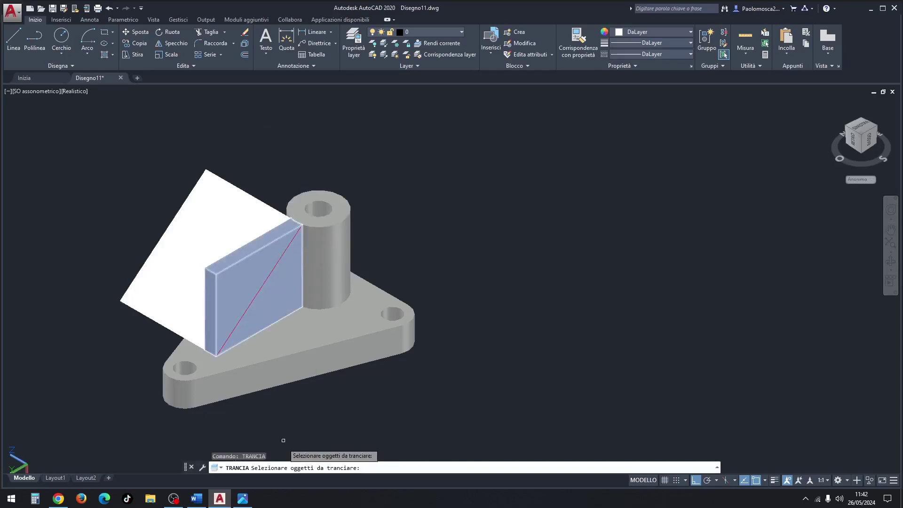
pyautogui.click(268, 317)
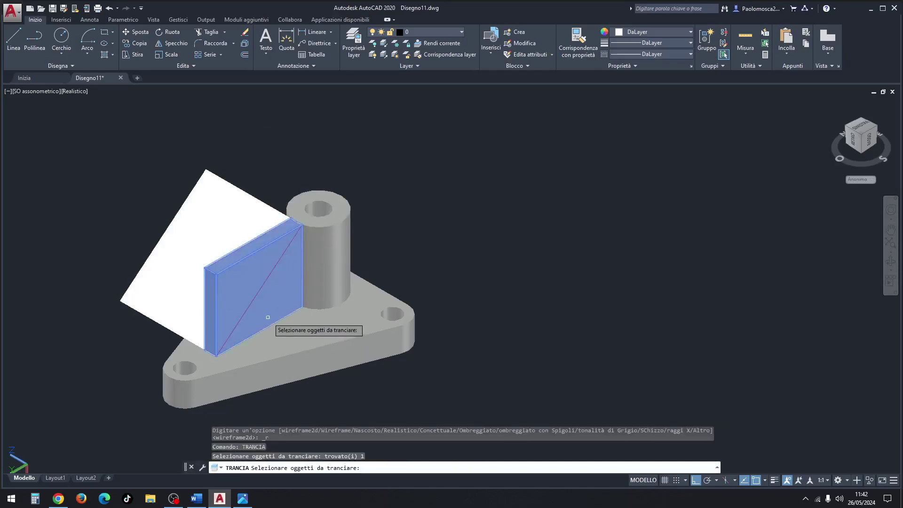
pyautogui.press('Return')
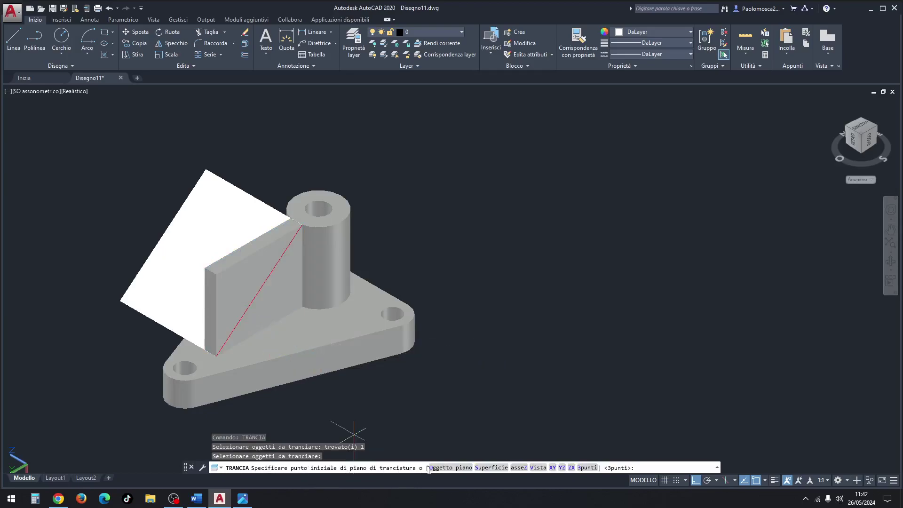
pyautogui.click(491, 468)
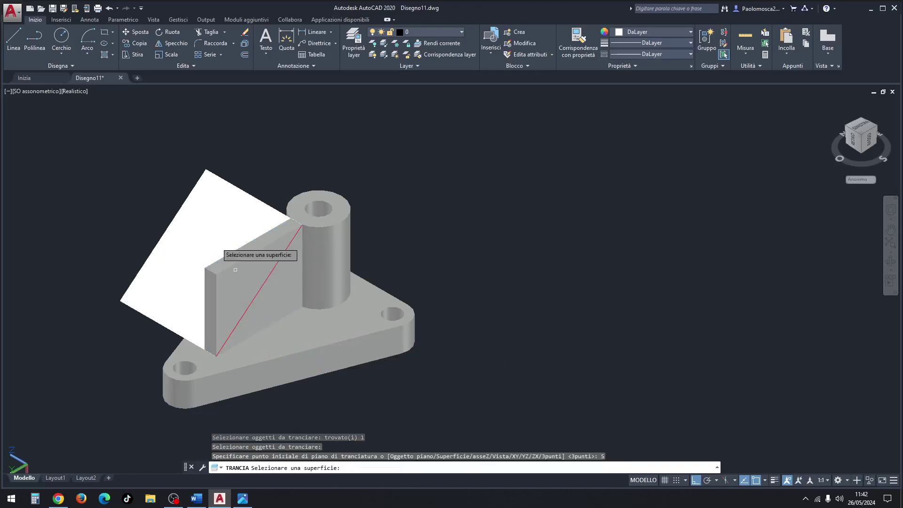
pyautogui.click(234, 236)
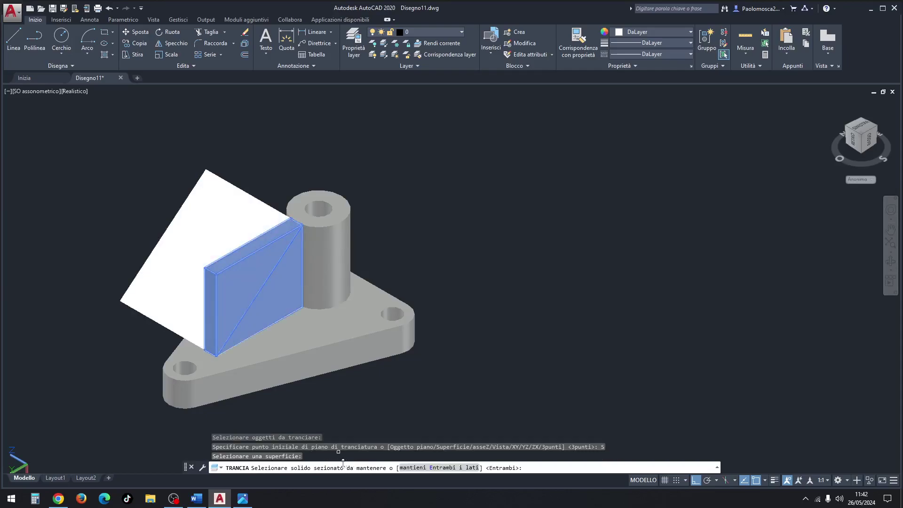
pyautogui.click(268, 308)
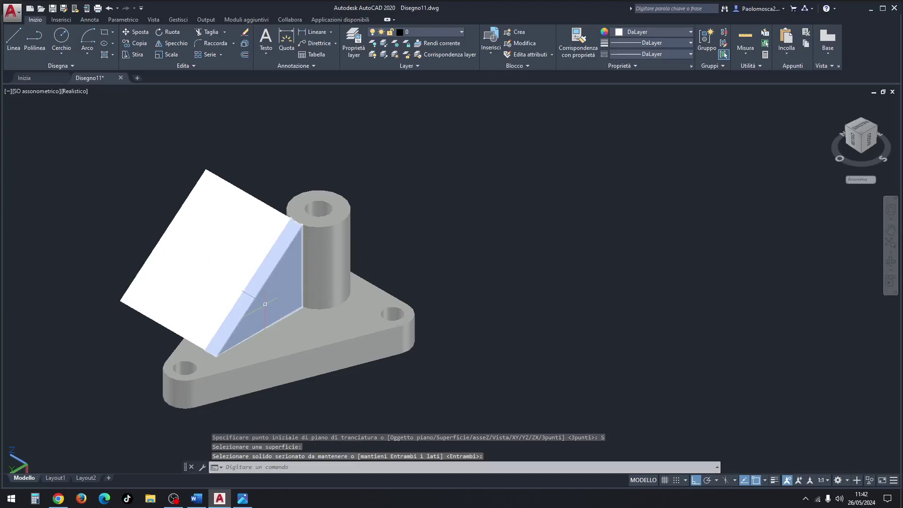
pyautogui.press('Escape')
pyautogui.press('Escape')
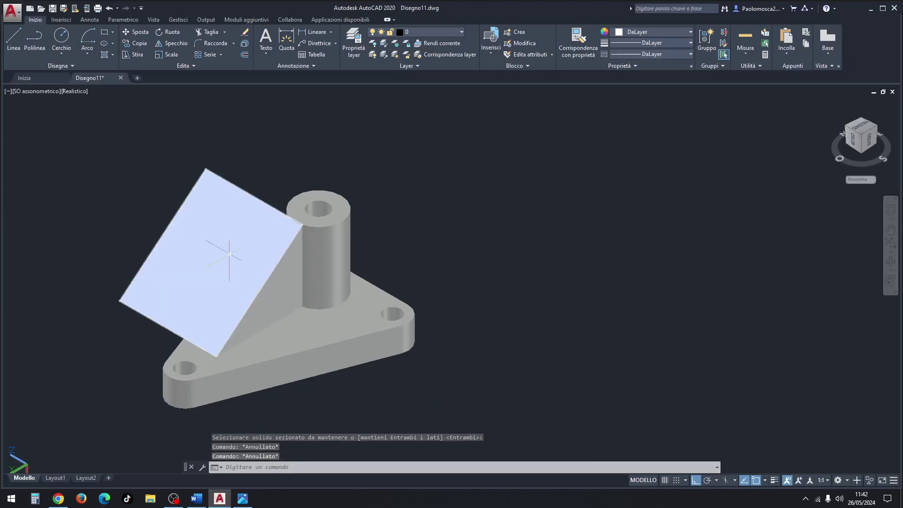
pyautogui.click(225, 248)
pyautogui.press('Delete')
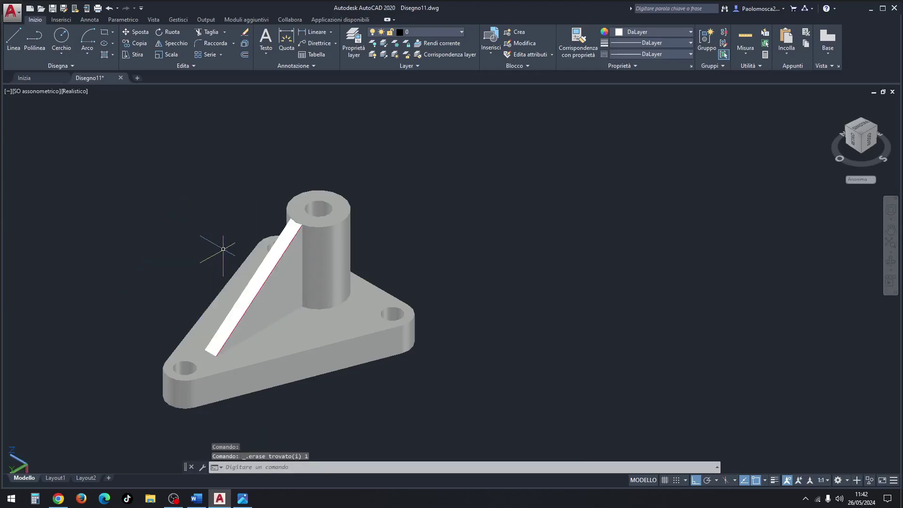
# Step: Select the red guide line in 2D Wireframe, then return to Realistic shading
pyautogui.click(630, 38)
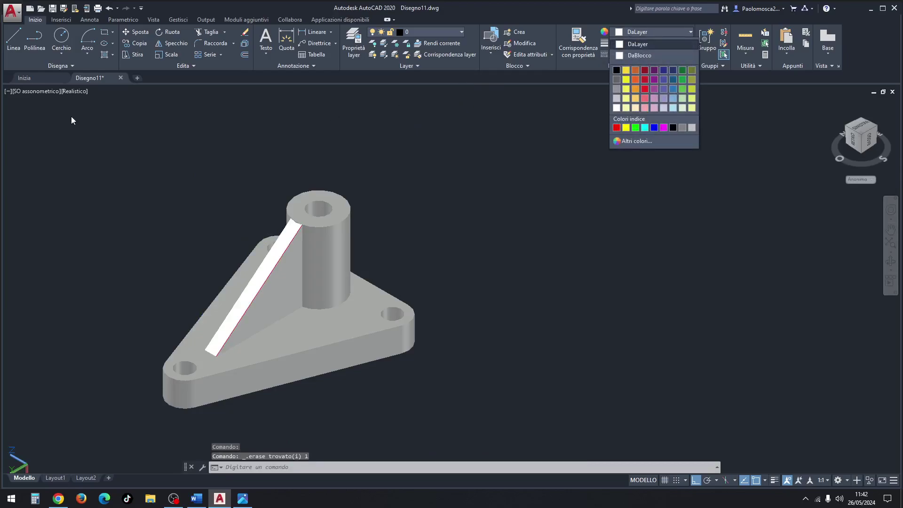
pyautogui.click(80, 95)
pyautogui.click(104, 115)
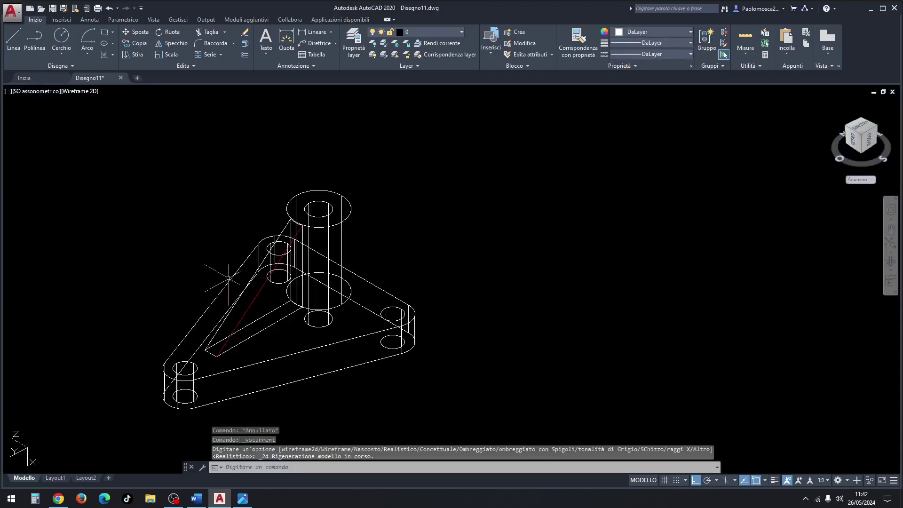
pyautogui.click(257, 295)
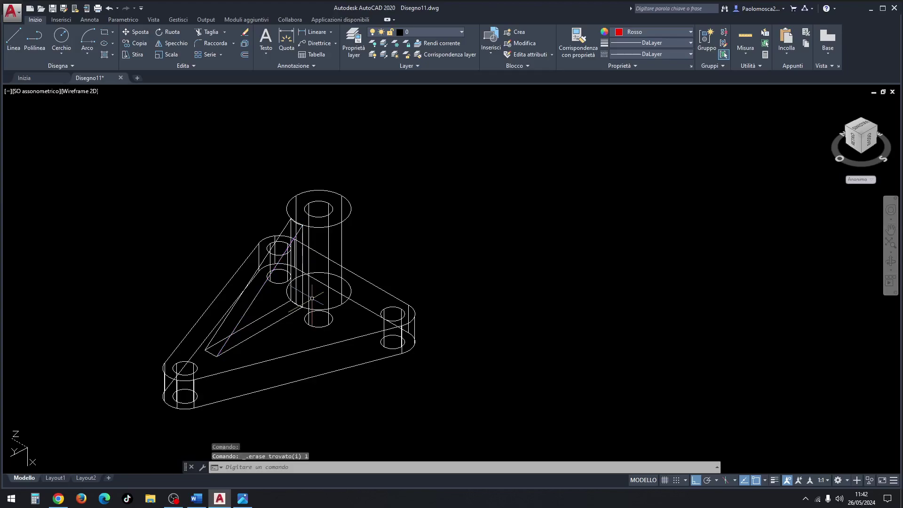
pyautogui.click(69, 91)
pyautogui.click(94, 145)
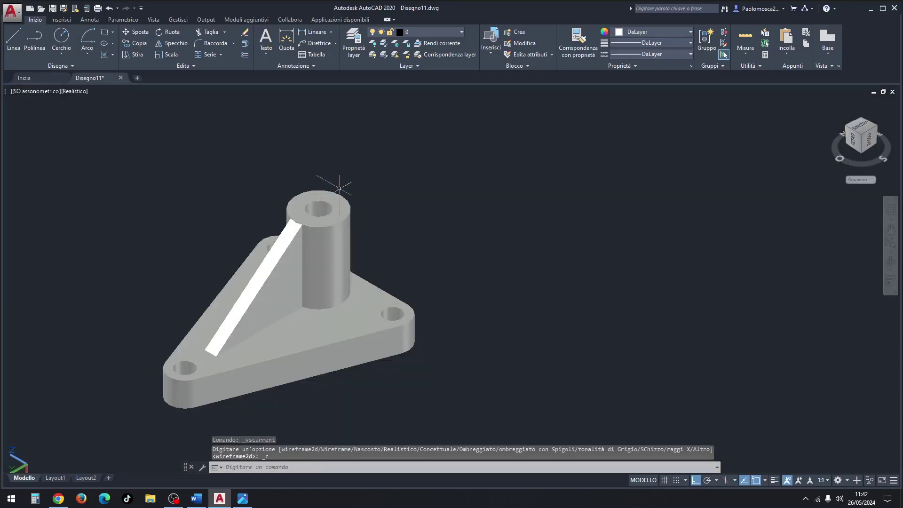
# Step: Union the plate-boss solid with the sloped rib and orbit to view from the side
pyautogui.write('uni')
pyautogui.press('Return')
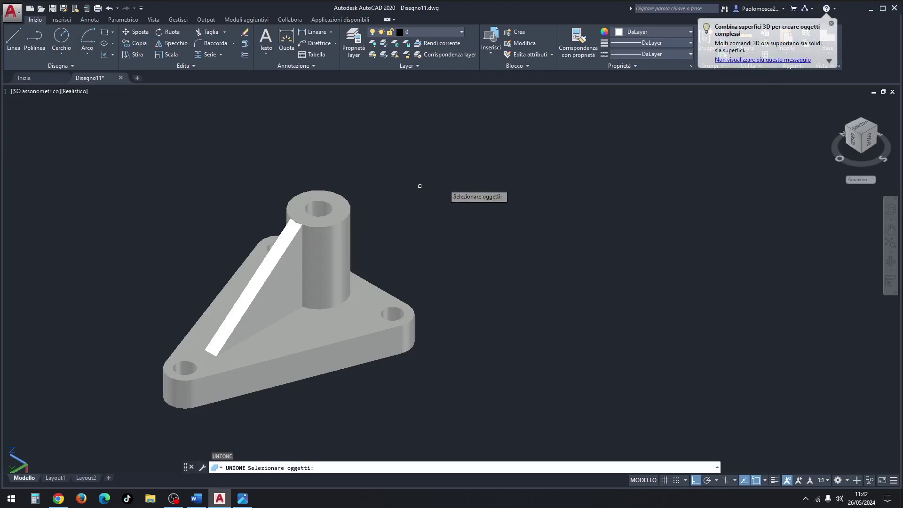
pyautogui.click(468, 172)
pyautogui.click(130, 418)
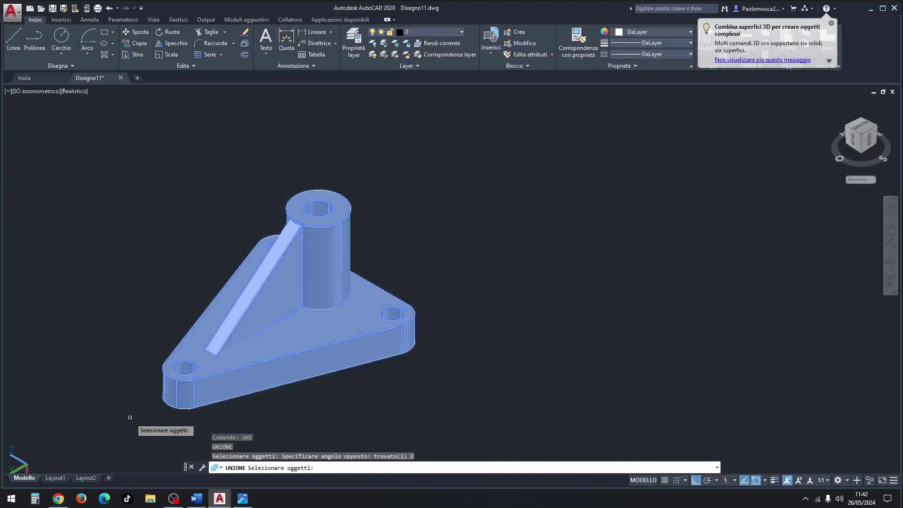
pyautogui.press('Return')
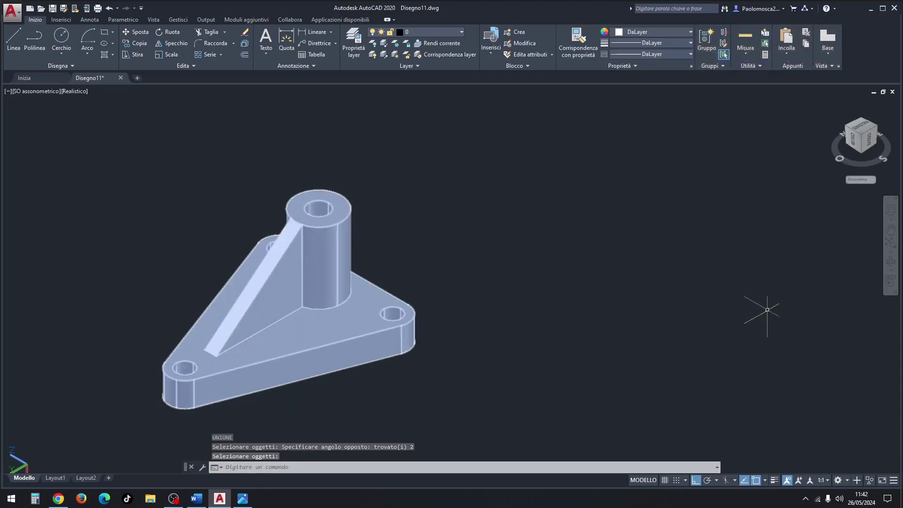
pyautogui.click(891, 262)
pyautogui.moveTo(588, 282)
pyautogui.mouseDown()
pyautogui.moveTo(443, 396)
pyautogui.moveTo(388, 288)
pyautogui.moveTo(411, 312)
pyautogui.moveTo(403, 321)
pyautogui.mouseUp()
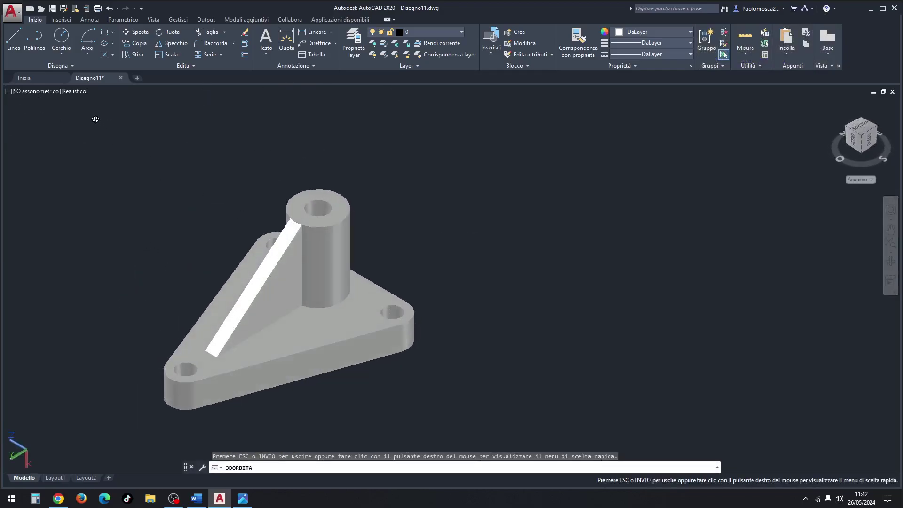
# Step: Leave the orbit and erase the 3D bracket solid with a crossing selection
pyautogui.press('Escape')
pyautogui.moveTo(195, 249); pyautogui.dragTo(318, 215, button='middle')
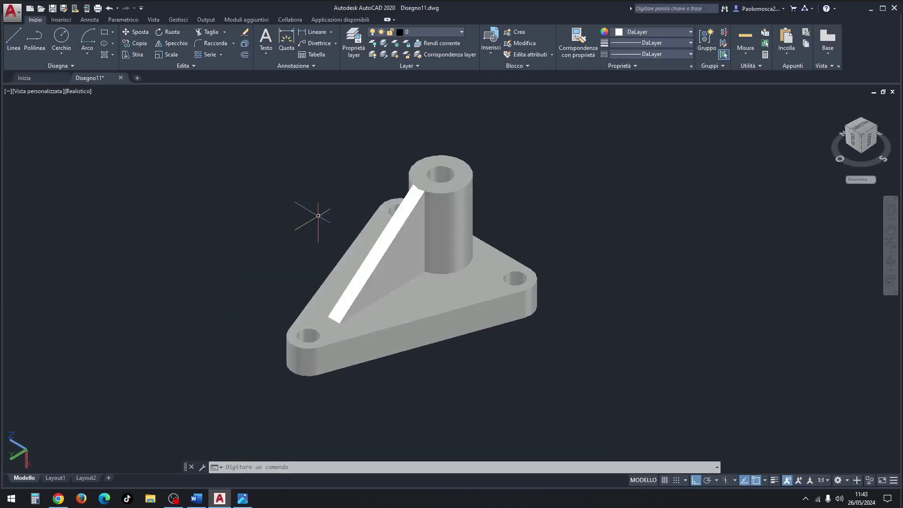
pyautogui.scroll(-2, 404, 194)
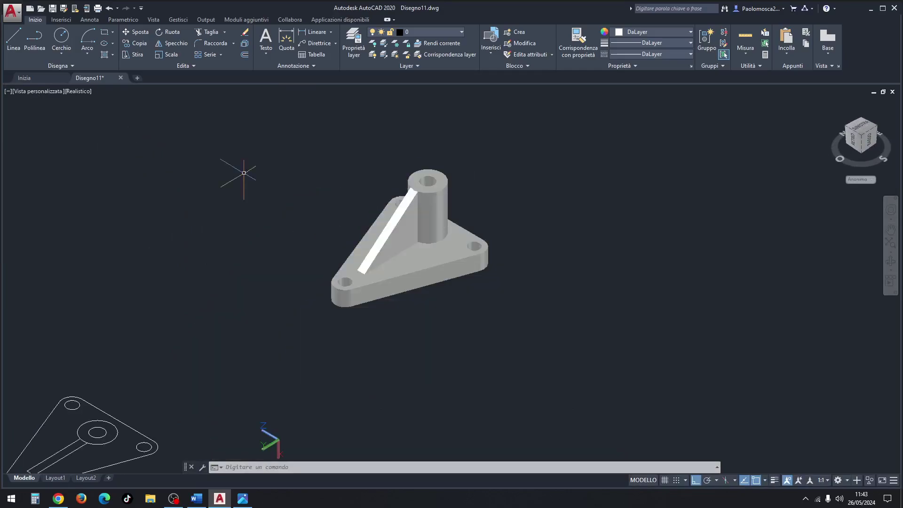
pyautogui.click(471, 153)
pyautogui.click(306, 302)
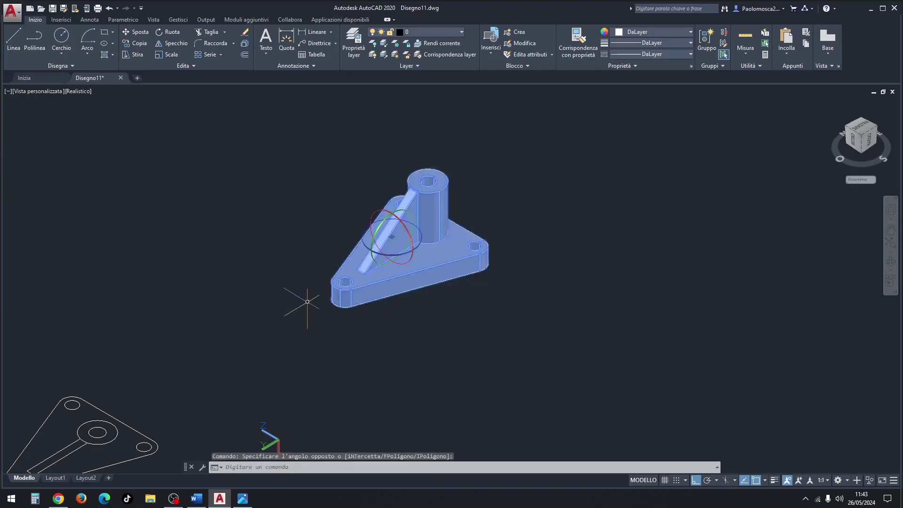
pyautogui.press('Delete')
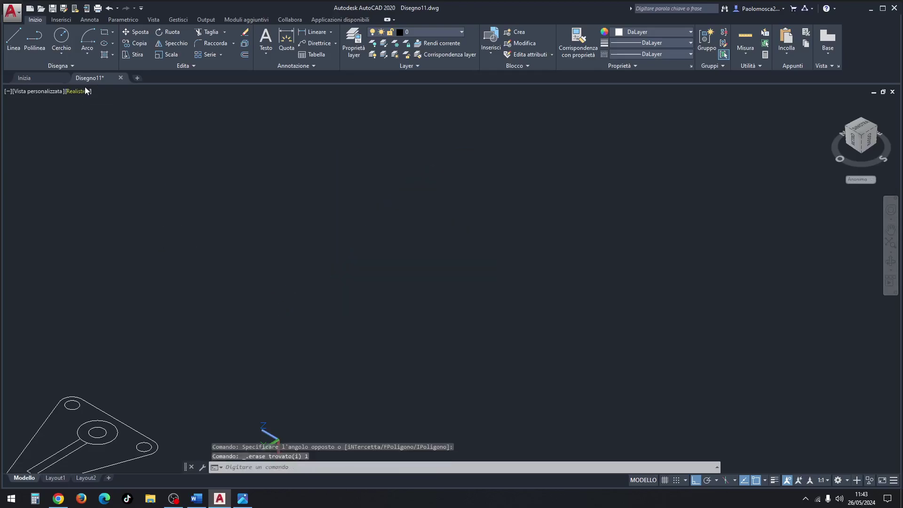
# Step: Show the remaining profile in 2D Wireframe from the Top view, recentred on screen
pyautogui.click(85, 91)
pyautogui.click(113, 115)
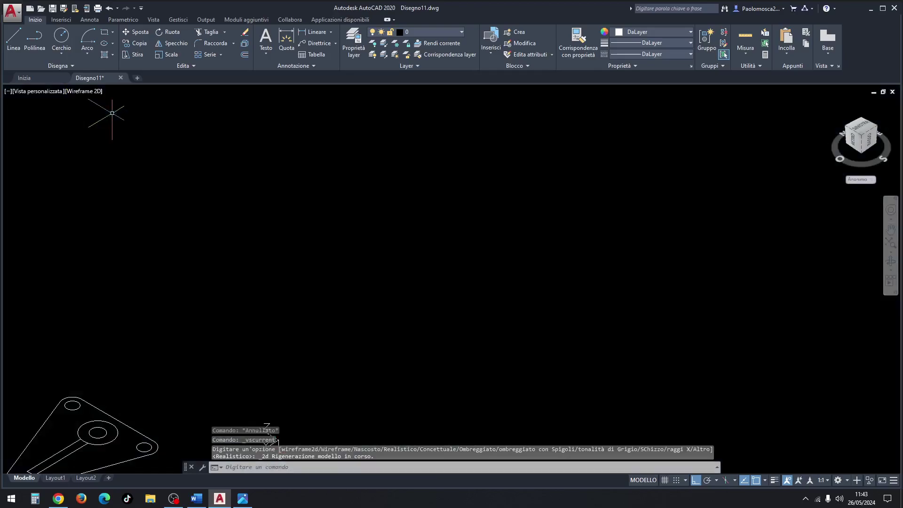
pyautogui.click(47, 92)
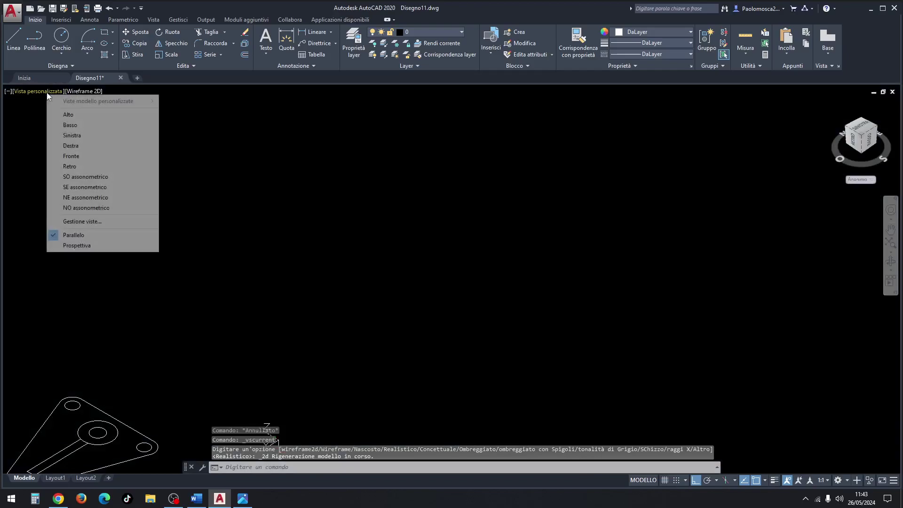
pyautogui.click(86, 177)
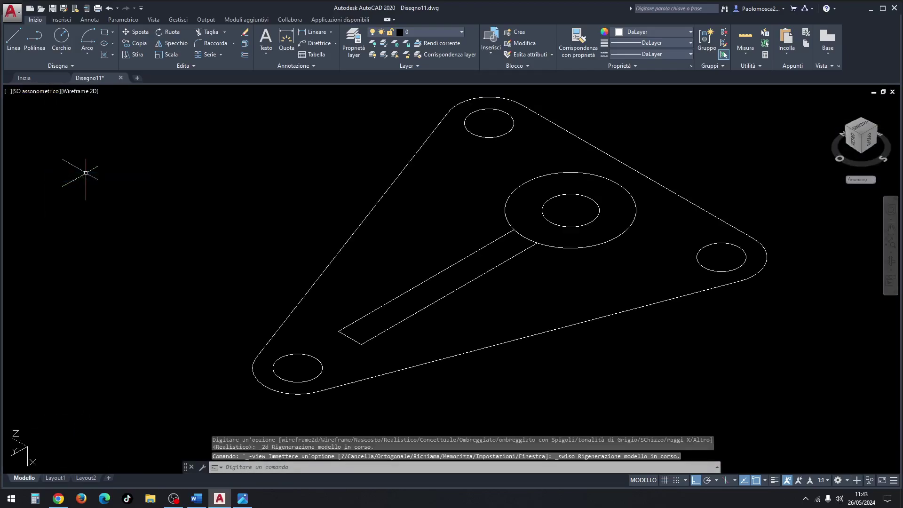
pyautogui.click(35, 92)
pyautogui.click(68, 116)
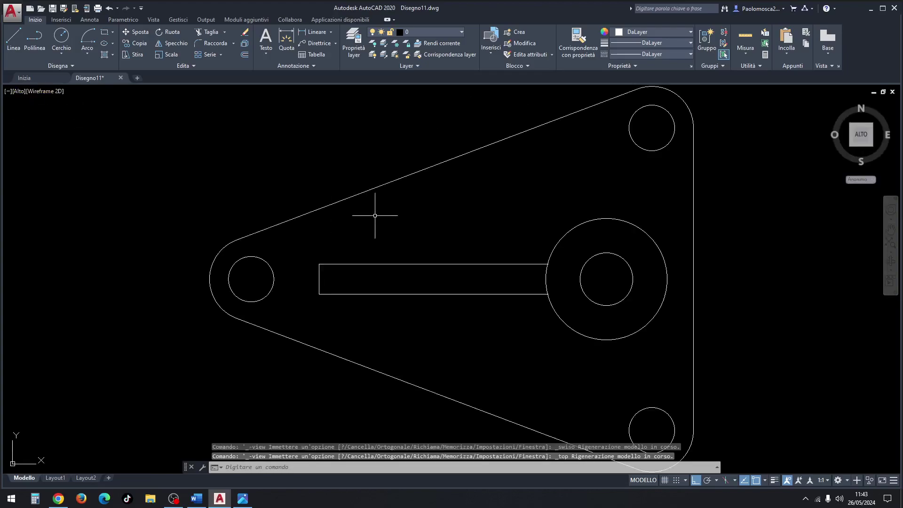
pyautogui.moveTo(447, 202); pyautogui.dragTo(355, 225, button='middle')
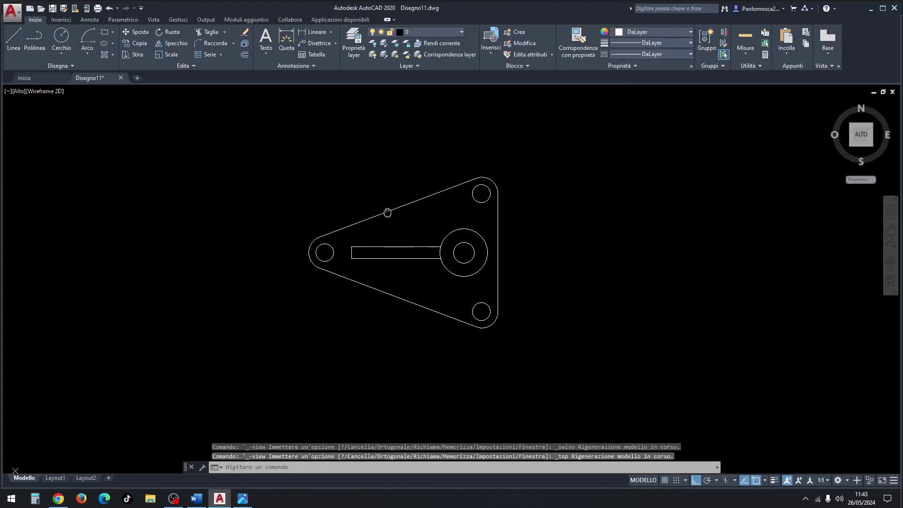
pyautogui.scroll(-2, 355, 225)
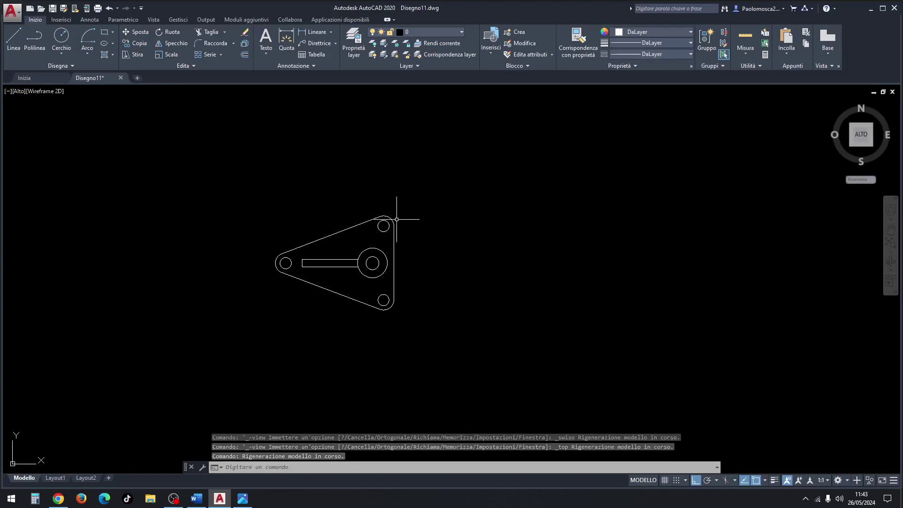
pyautogui.moveTo(503, 219); pyautogui.dragTo(428, 257, button='middle')
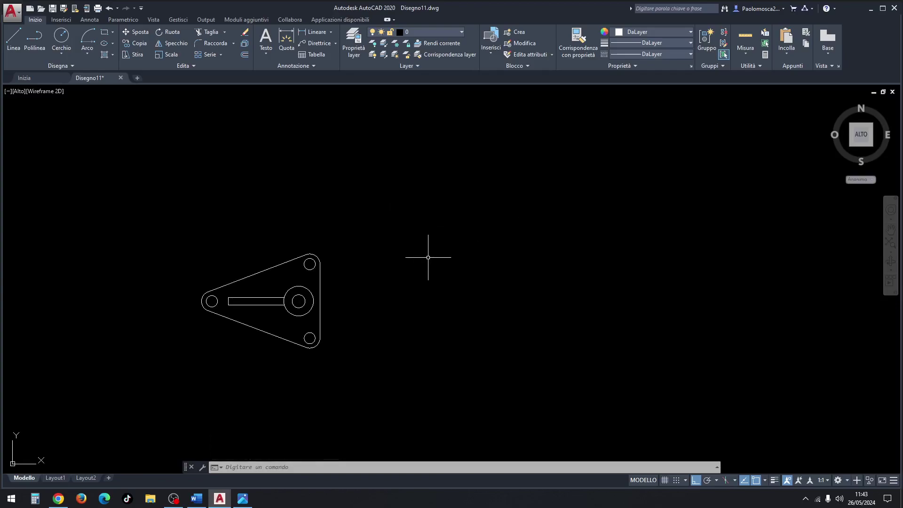
# Step: Draw a horizontal and a vertical axis line crossing beside the profile
pyautogui.click(13, 40)
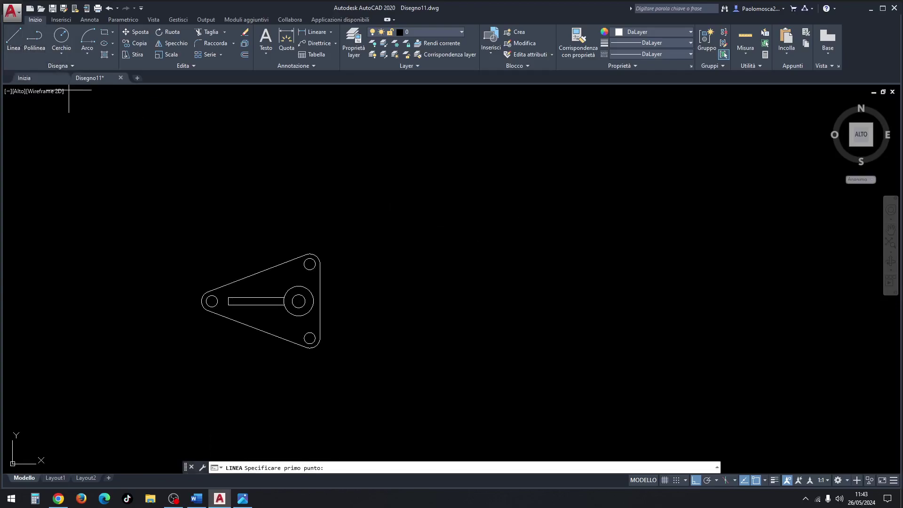
pyautogui.click(175, 222)
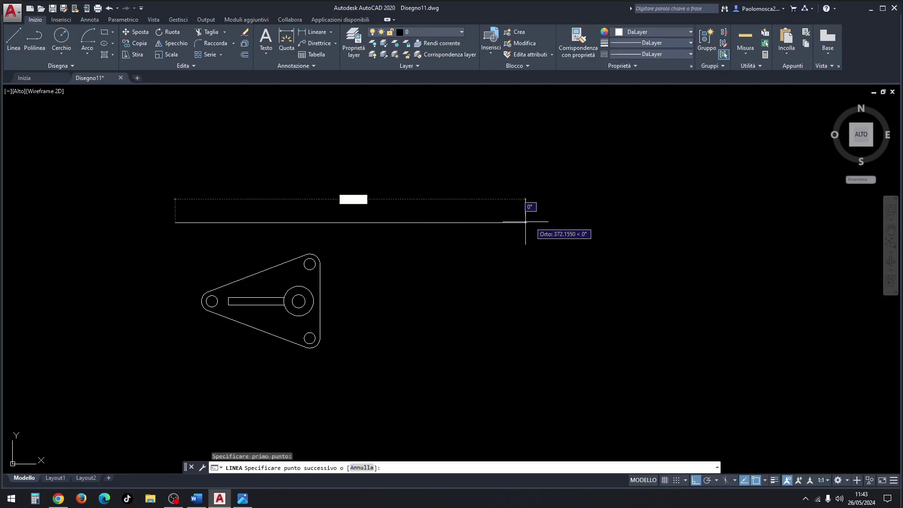
pyautogui.click(566, 225)
pyautogui.press('Escape')
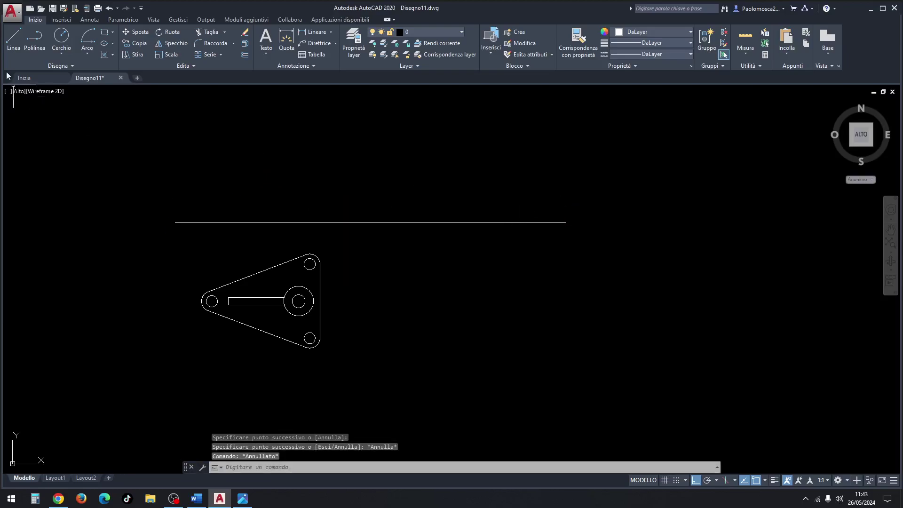
pyautogui.click(14, 40)
pyautogui.click(352, 382)
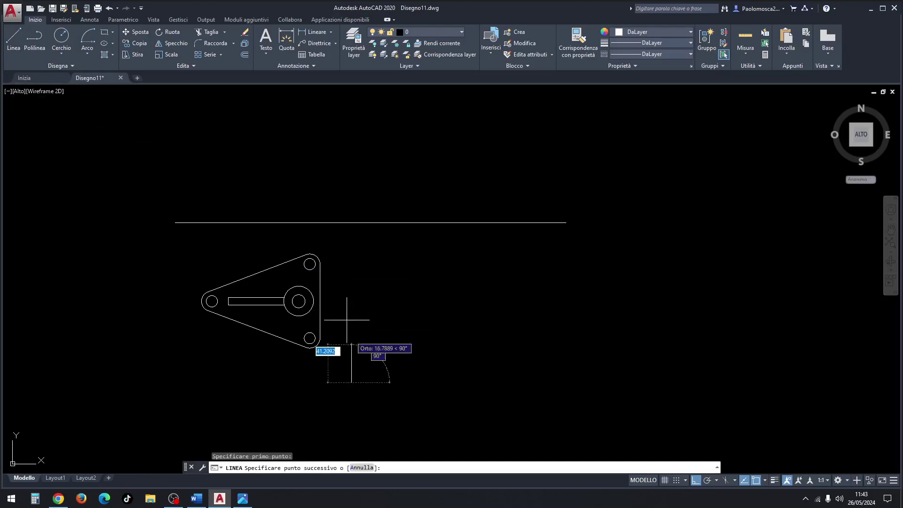
pyautogui.click(353, 97)
pyautogui.press('Escape')
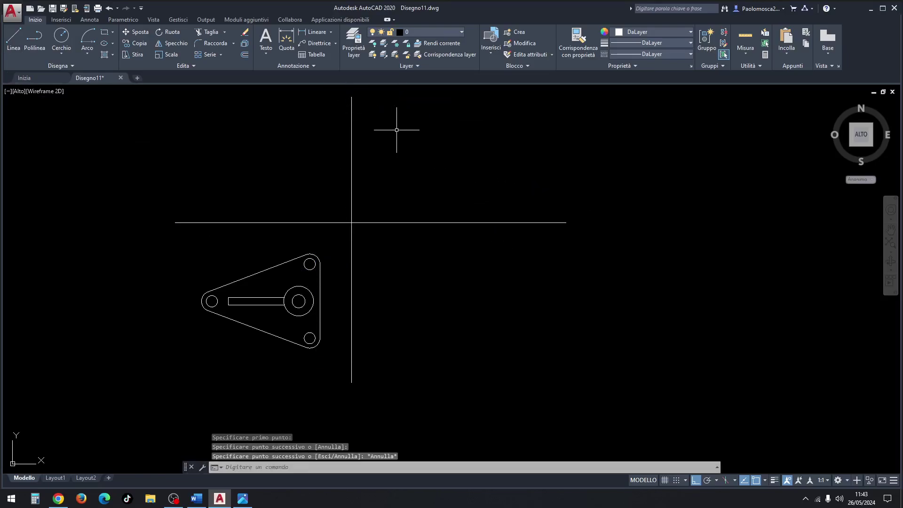
pyautogui.press('Escape')
pyautogui.moveTo(385, 177); pyautogui.dragTo(416, 192, button='middle')
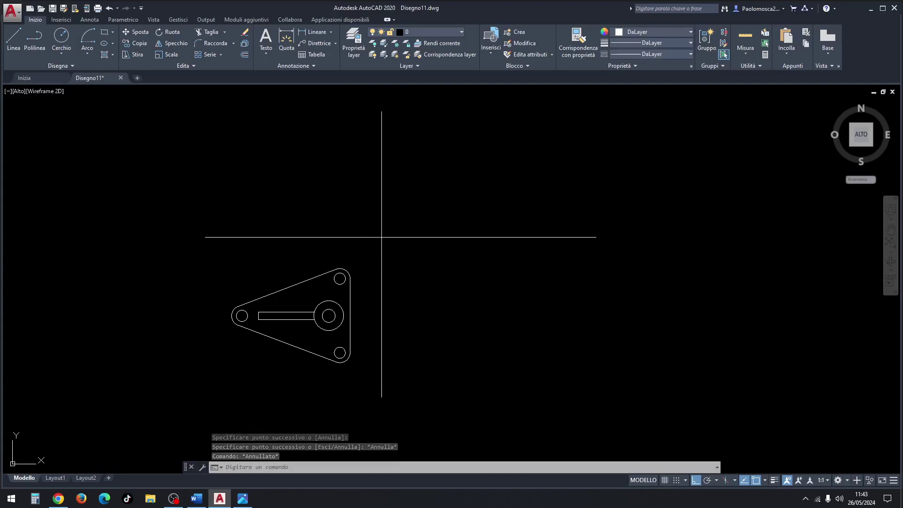
# Step: Move the profile up above the horizontal axis line, then bring up the reference drawing image
pyautogui.click(365, 258)
pyautogui.click(172, 401)
pyautogui.rightClick(306, 311)
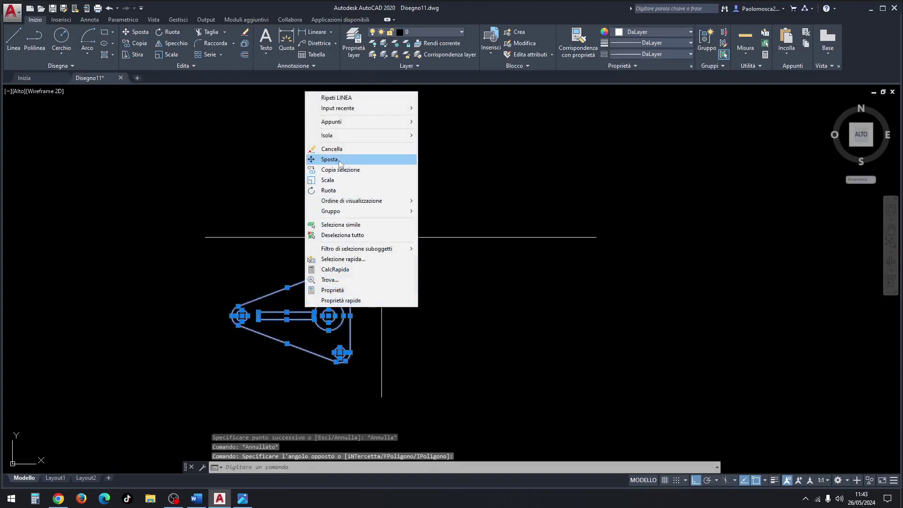
pyautogui.click(329, 159)
pyautogui.click(303, 328)
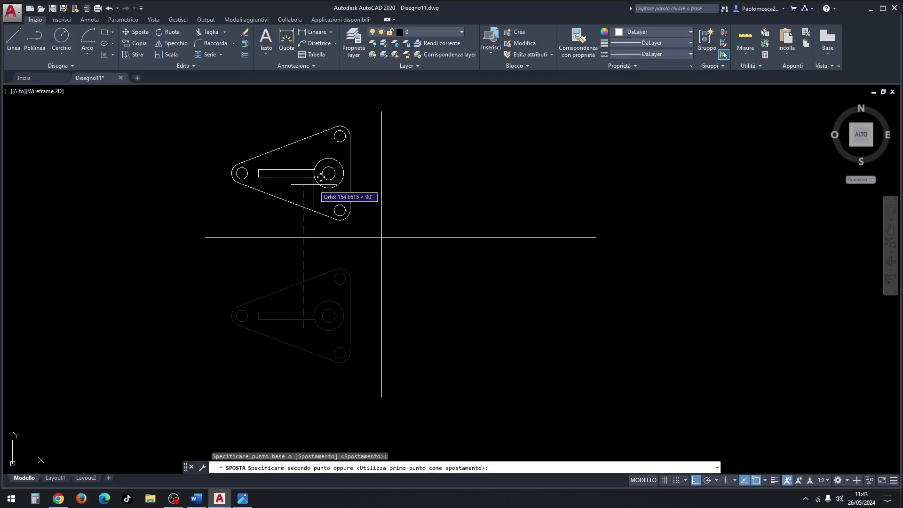
pyautogui.click(322, 177)
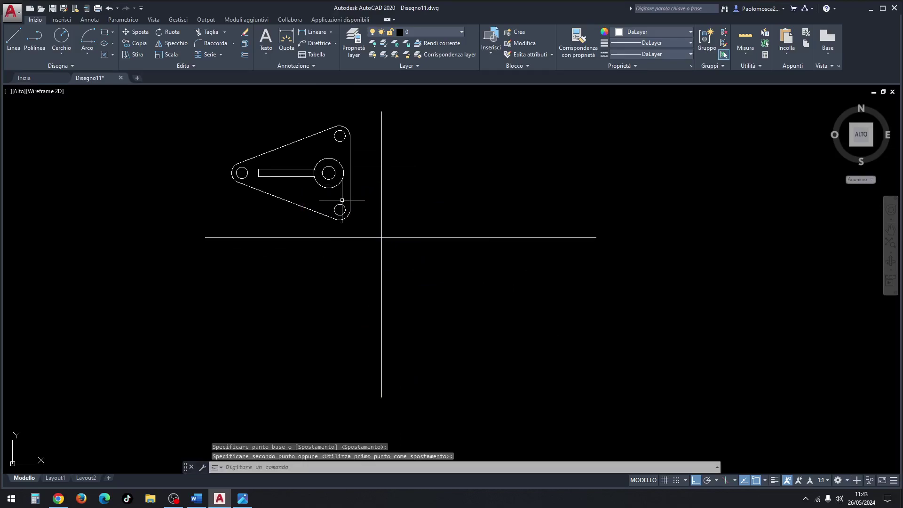
pyautogui.click(243, 499)
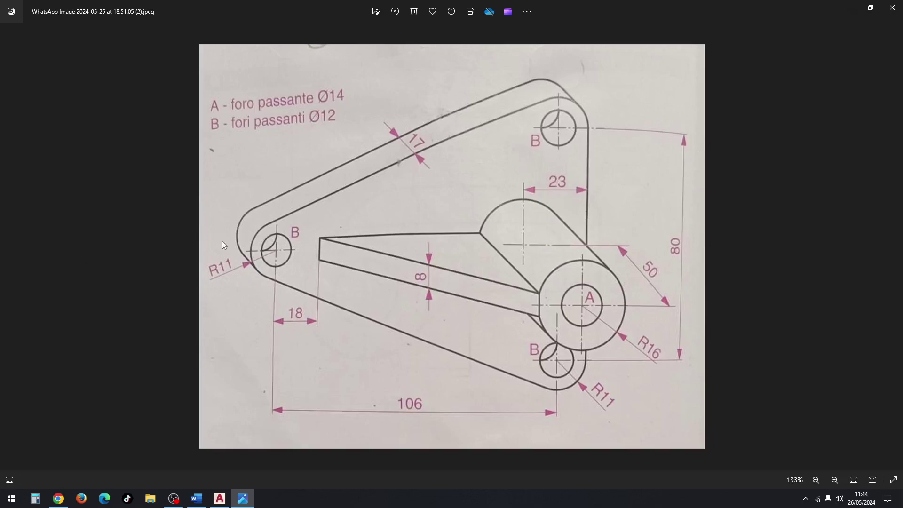
pyautogui.click(219, 500)
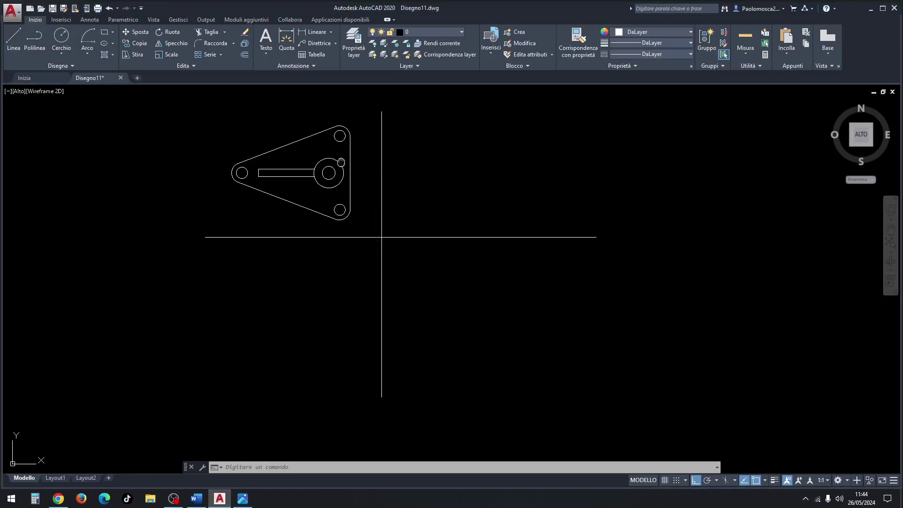
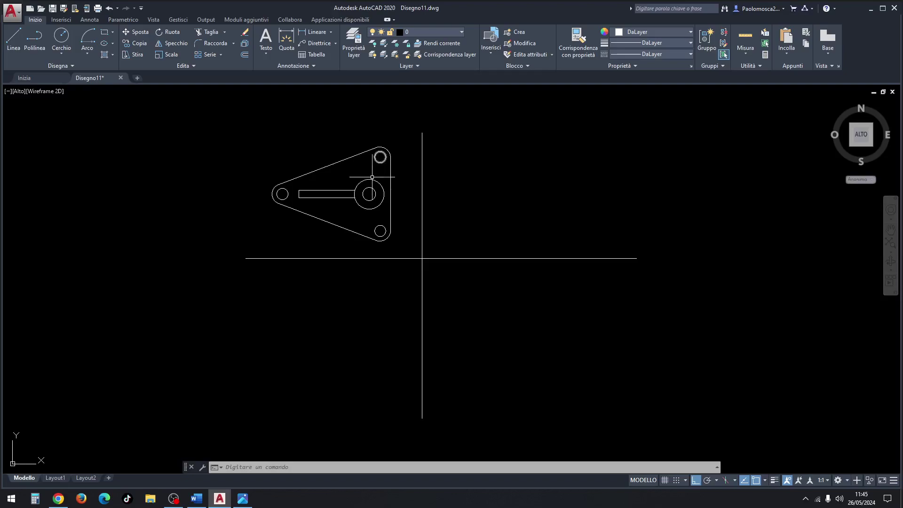
# Step: Set the current drawing colour to Verde (green)
pyautogui.scroll(2, 373, 179)
pyautogui.scroll(-2, 374, 161)
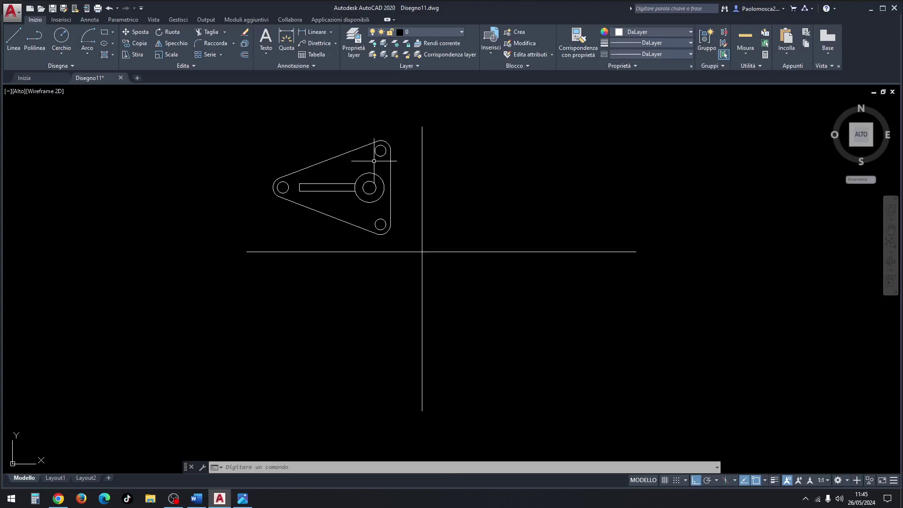
pyautogui.scroll(2, 374, 161)
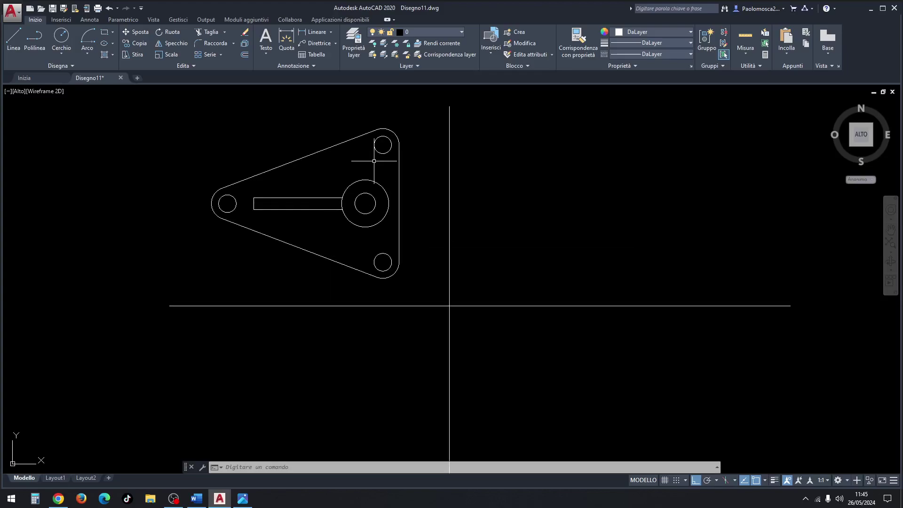
pyautogui.click(645, 32)
pyautogui.click(639, 125)
# Step: Draw a 17-unit-tall rectangle below the top view as the front-view outline
pyautogui.click(13, 37)
pyautogui.scroll(-2, 207, 198)
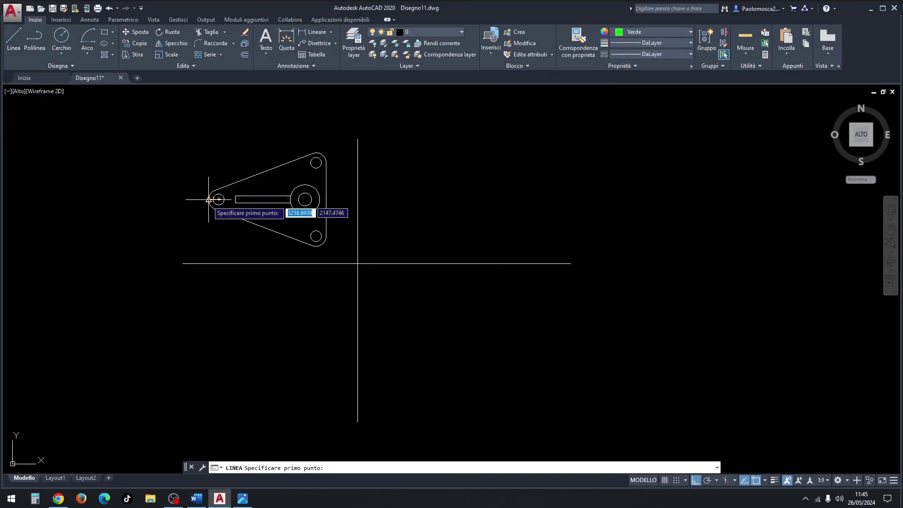
pyautogui.click(209, 200)
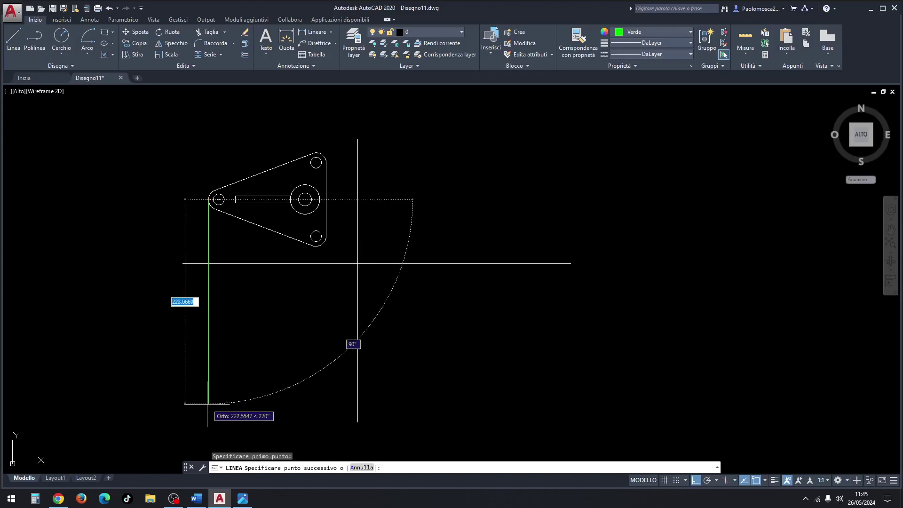
pyautogui.click(209, 405)
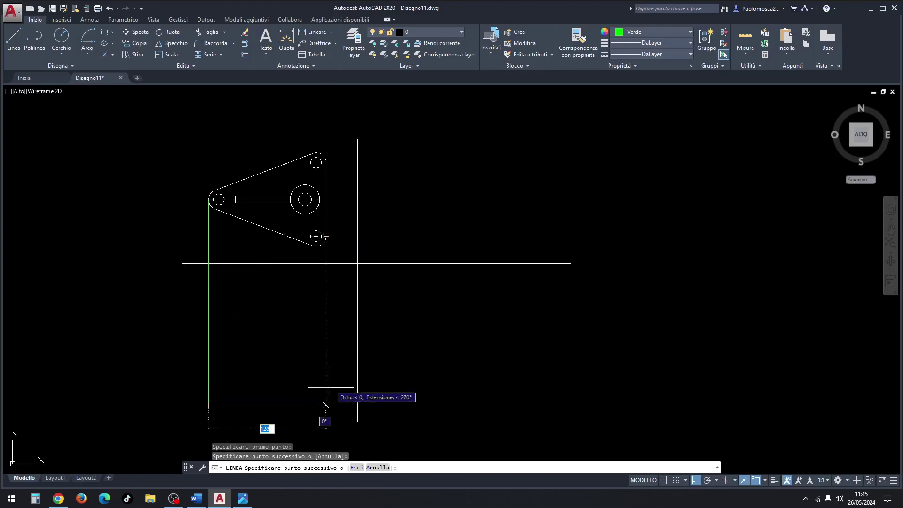
pyautogui.click(326, 405)
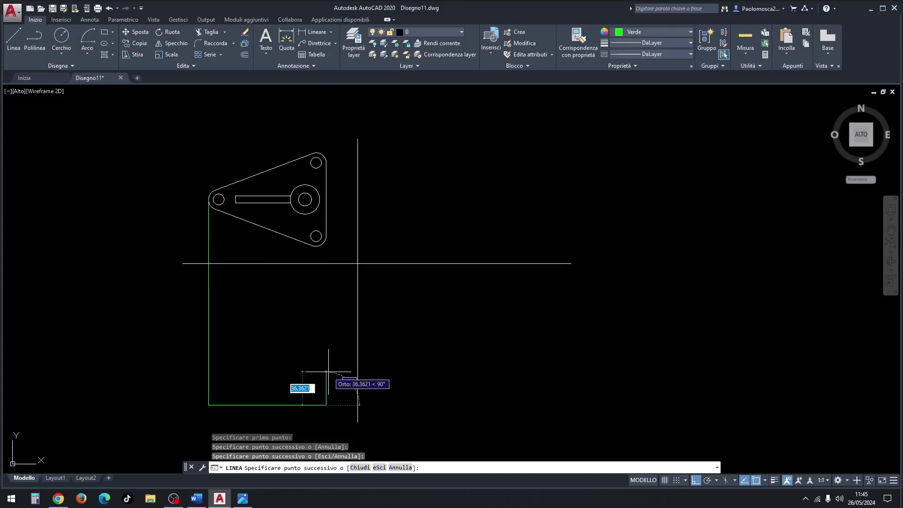
pyautogui.write('17')
pyautogui.press('Return')
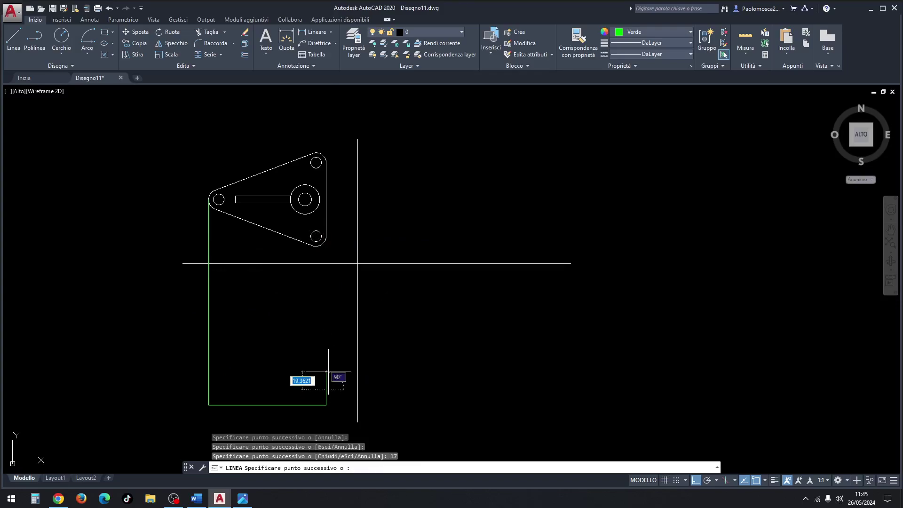
pyautogui.press('Escape')
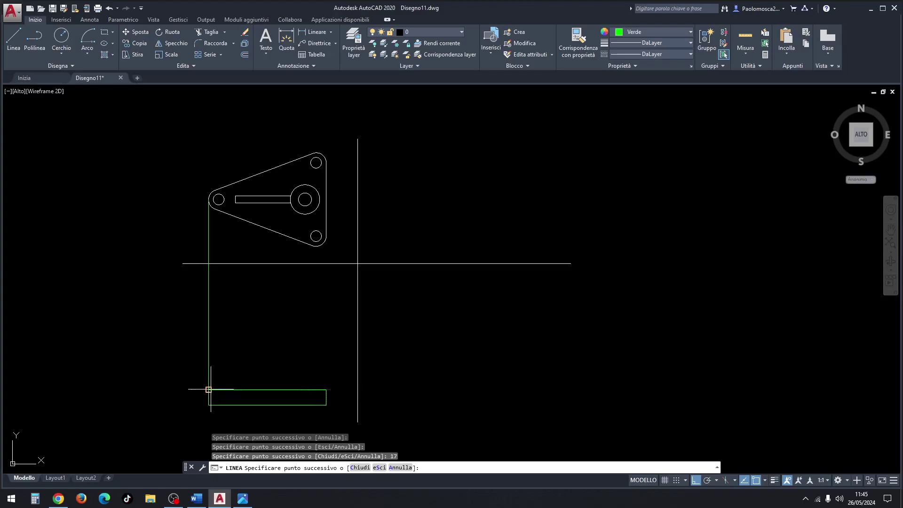
pyautogui.press('Escape')
pyautogui.press('Escape')
# Step: Trim the long vertical construction line and erase its leftover piece
pyautogui.click(208, 317)
pyautogui.click(181, 328)
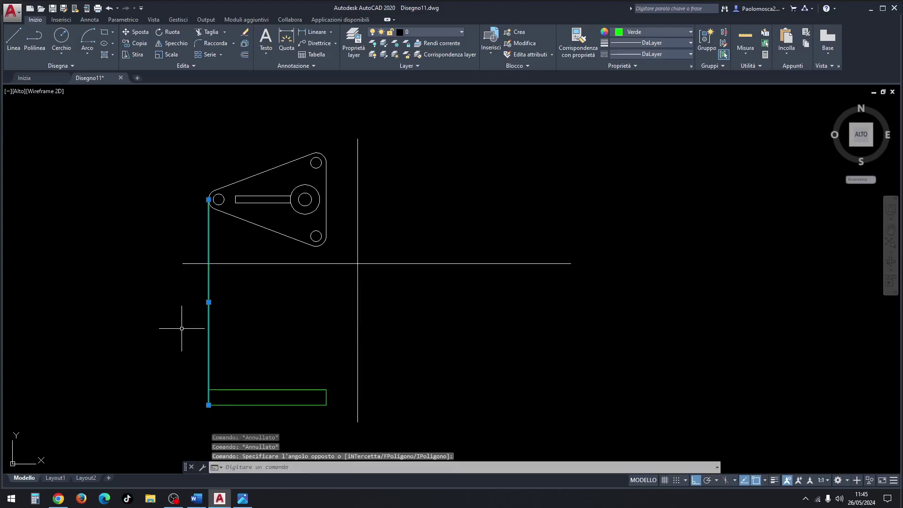
pyautogui.press('Escape')
pyautogui.click(209, 33)
pyautogui.press('Return')
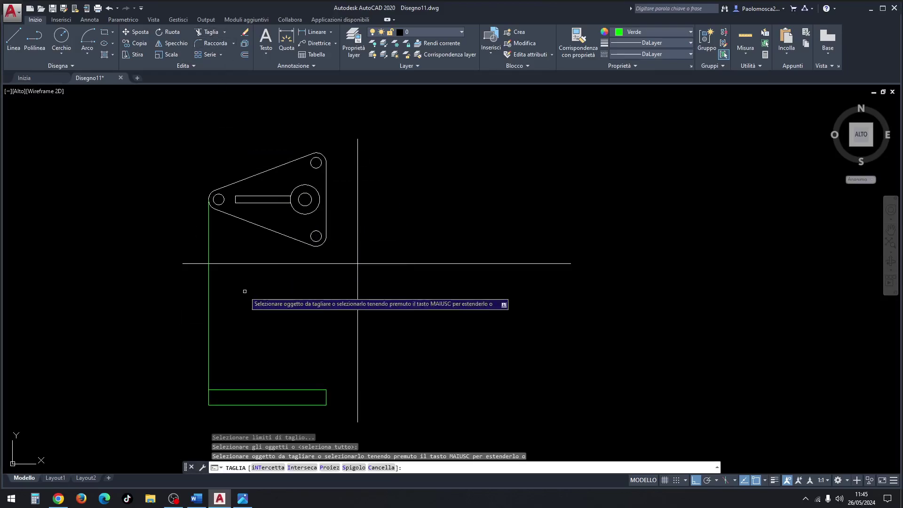
pyautogui.click(209, 320)
pyautogui.press('Escape')
pyautogui.press('Escape')
pyautogui.press('Escape')
pyautogui.click(204, 237)
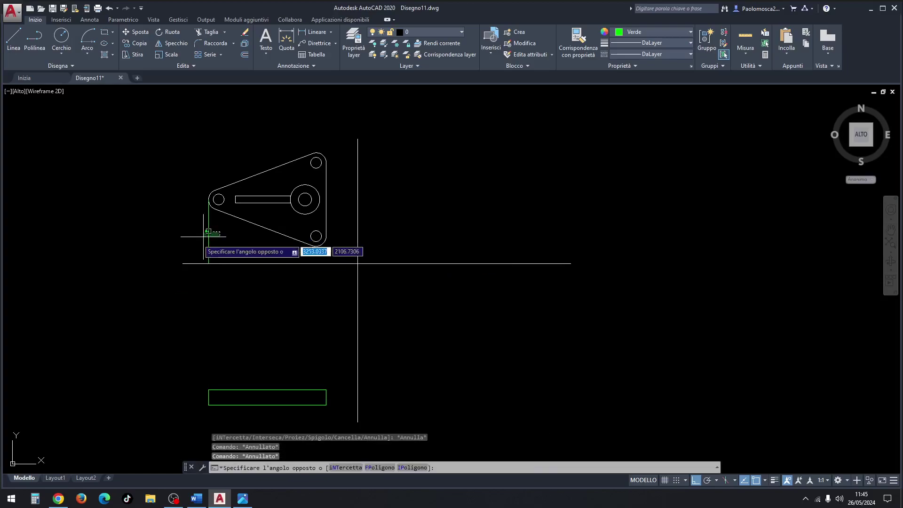
pyautogui.press('Delete')
pyautogui.scroll(-2, 245, 267)
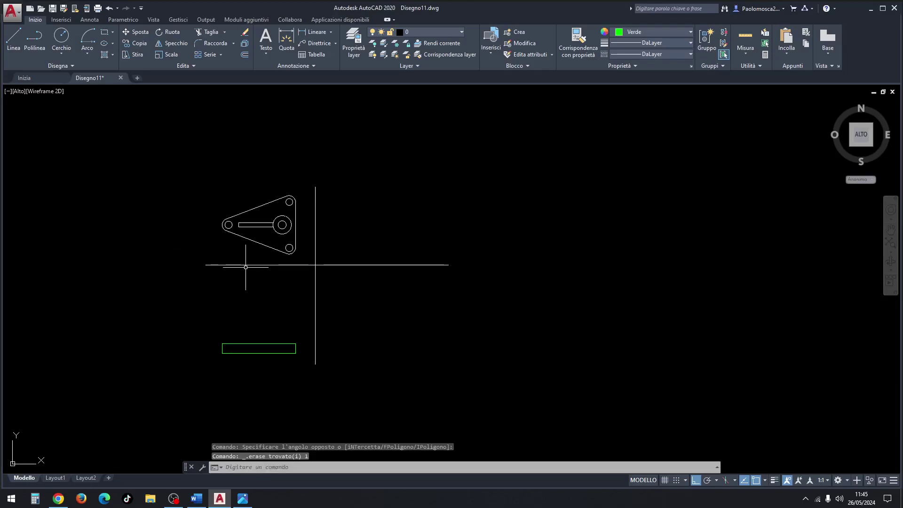
pyautogui.scroll(2, 256, 297)
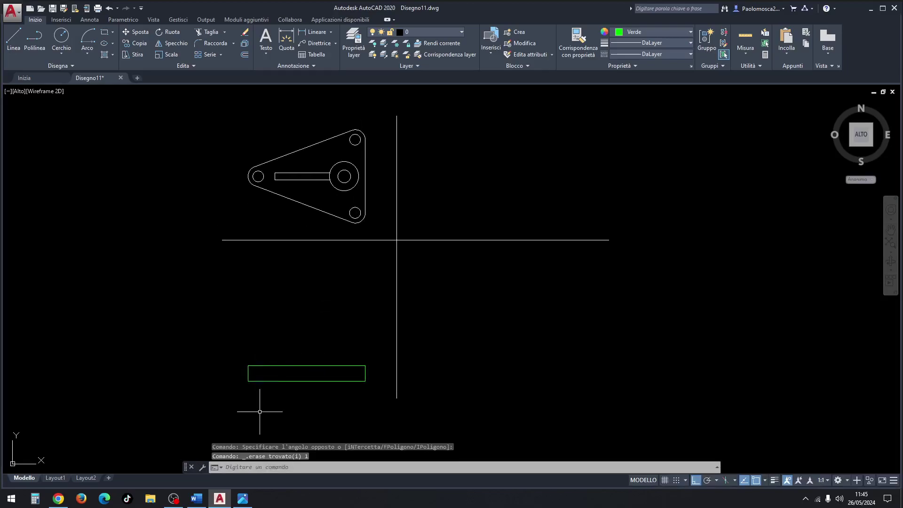
pyautogui.click(247, 493)
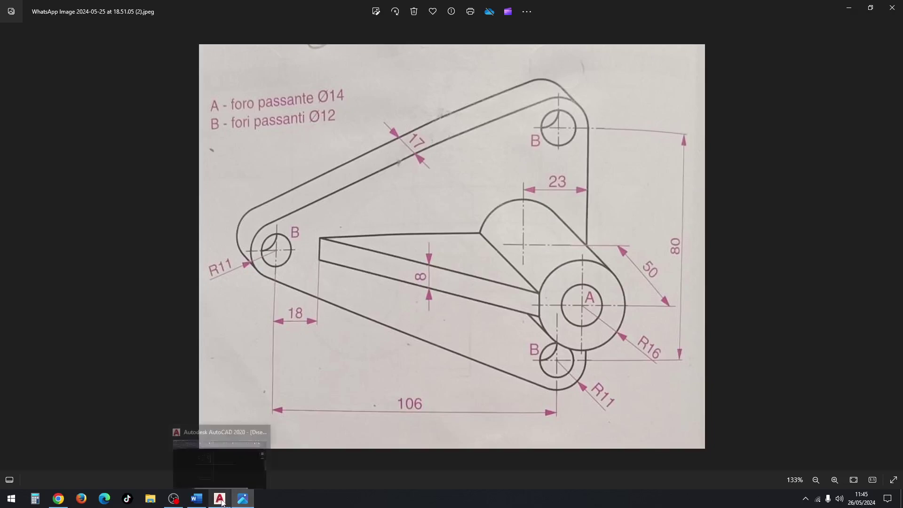
pyautogui.moveTo(219, 499)
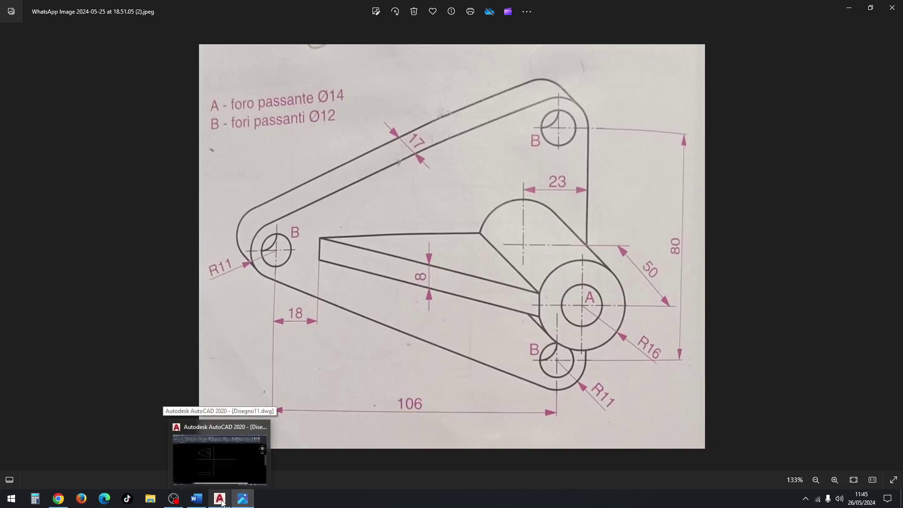
pyautogui.click(222, 502)
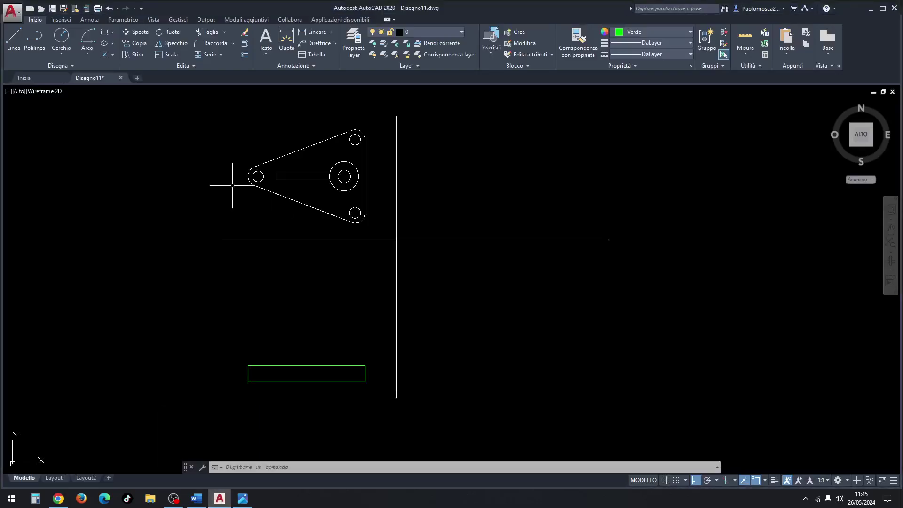
# Step: Project two vertical lines from the left hole's edges down to the green rectangle
pyautogui.click(14, 37)
pyautogui.scroll(2, 258, 176)
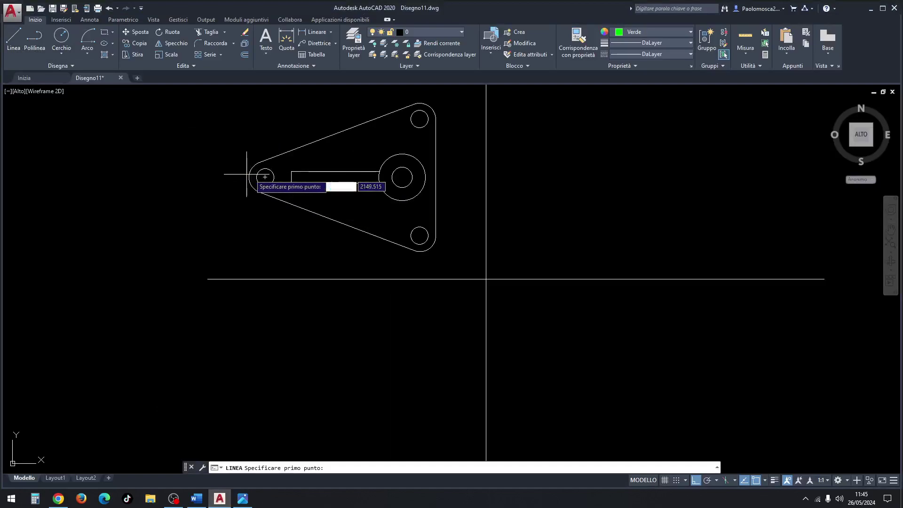
pyautogui.click(265, 177)
pyautogui.scroll(-2, 263, 197)
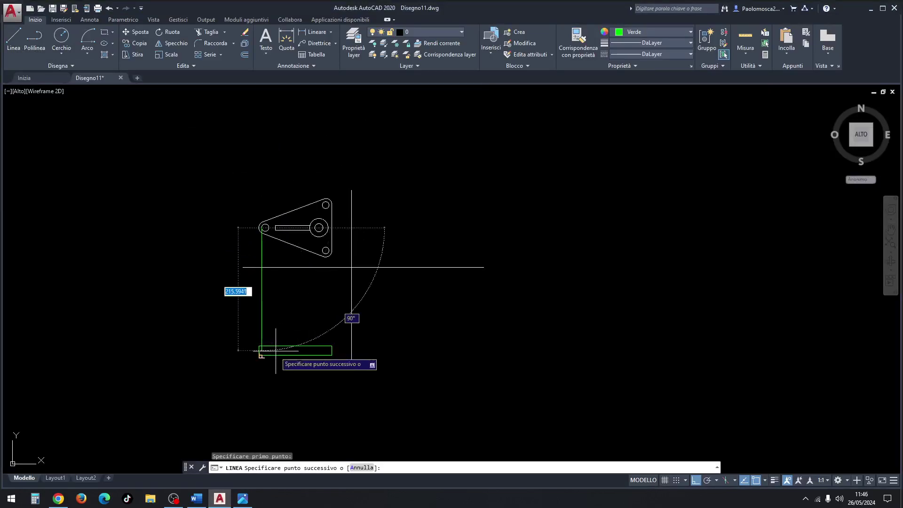
pyautogui.click(262, 347)
pyautogui.press('Escape')
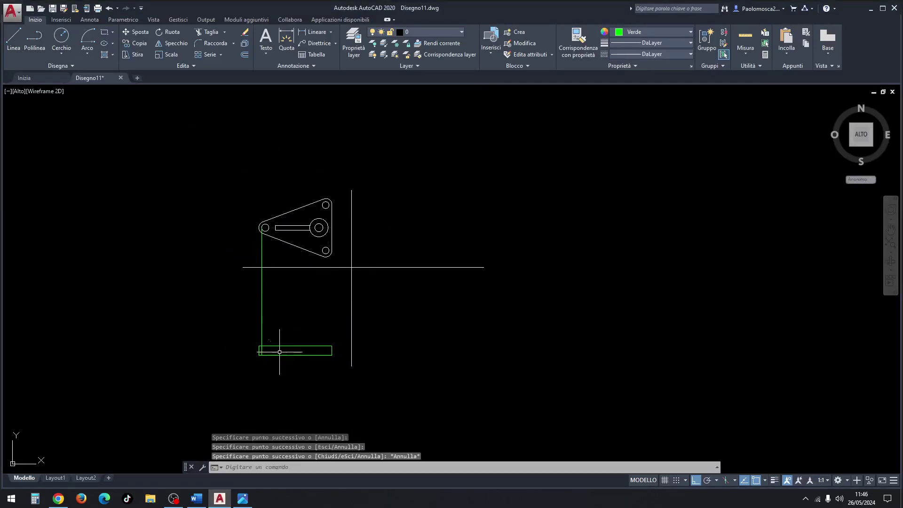
pyautogui.click(14, 37)
pyautogui.scroll(2, 264, 228)
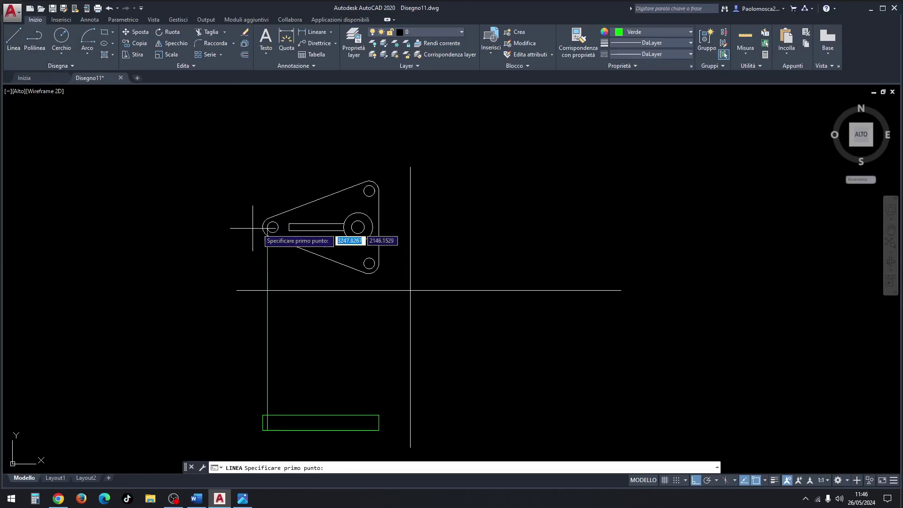
pyautogui.click(273, 226)
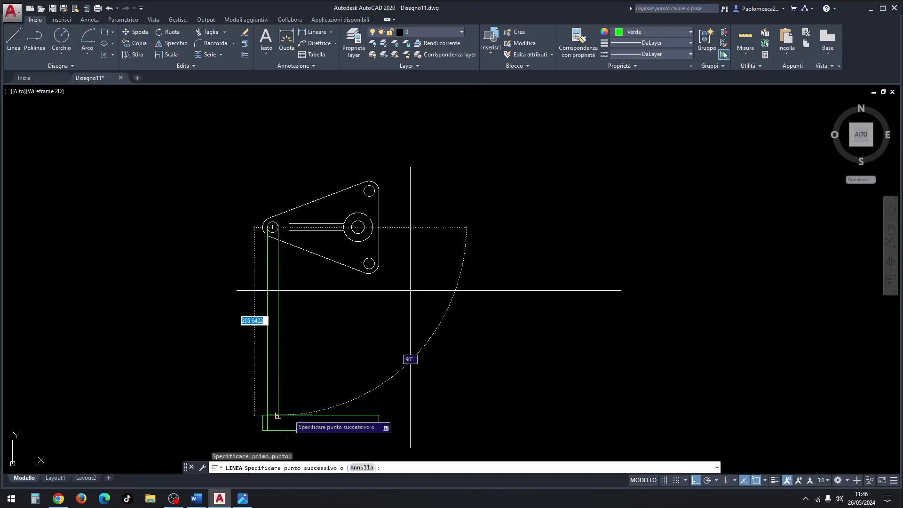
pyautogui.click(278, 425)
pyautogui.click(278, 429)
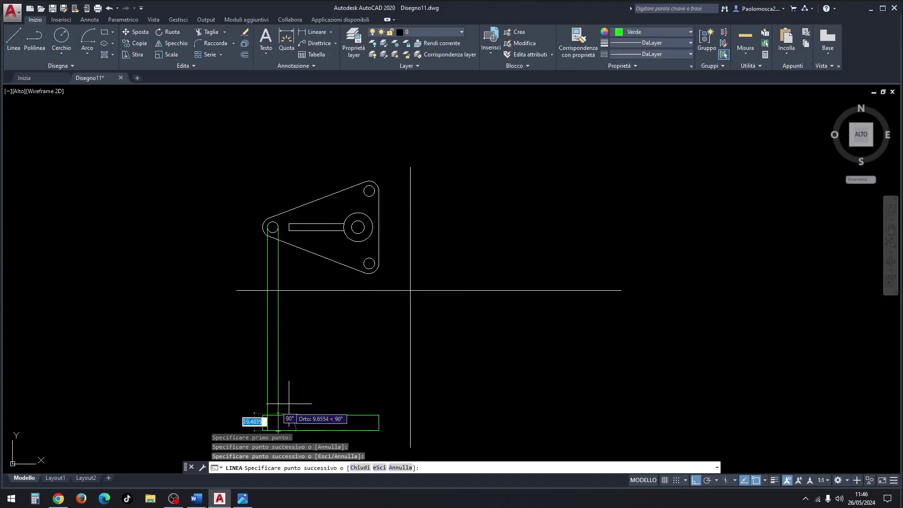
pyautogui.press('Escape')
# Step: Project two vertical lines from the lower-right hole's edges down to the rectangle
pyautogui.click(14, 38)
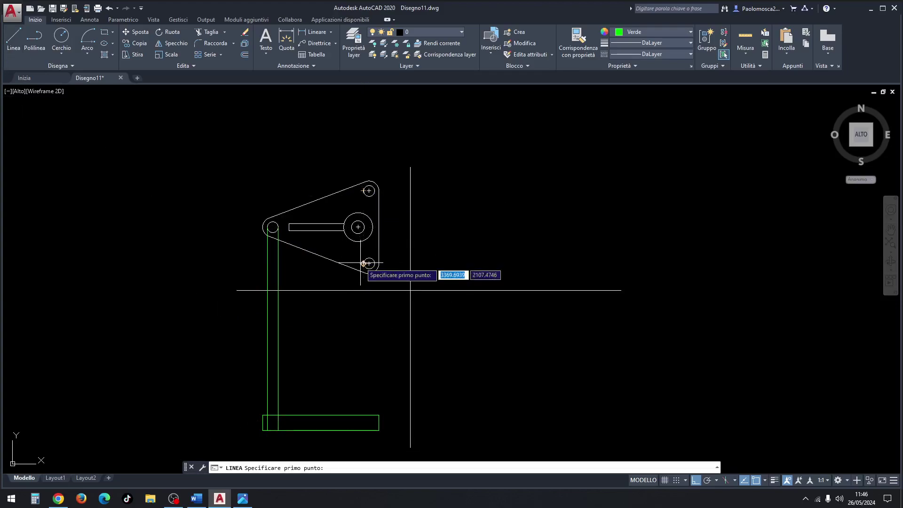
pyautogui.click(364, 272)
pyautogui.click(364, 429)
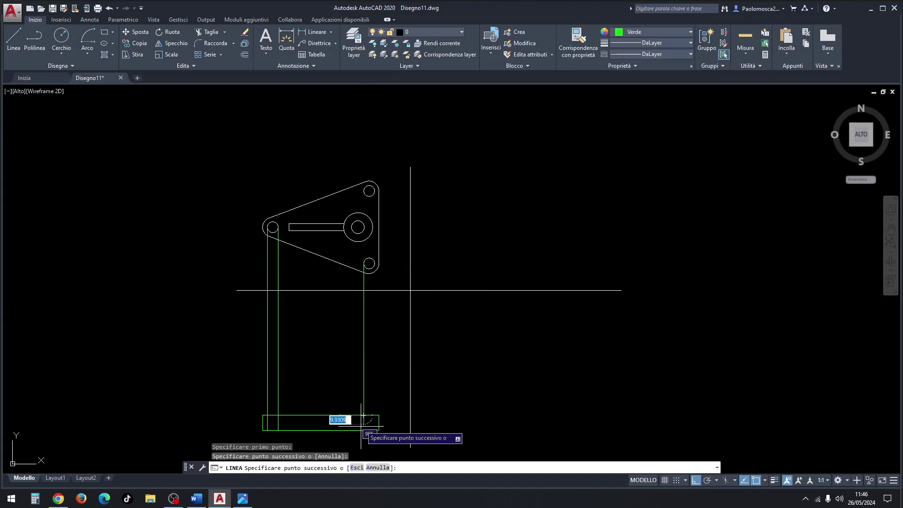
pyautogui.click(343, 430)
pyautogui.press('Escape')
pyautogui.click(15, 40)
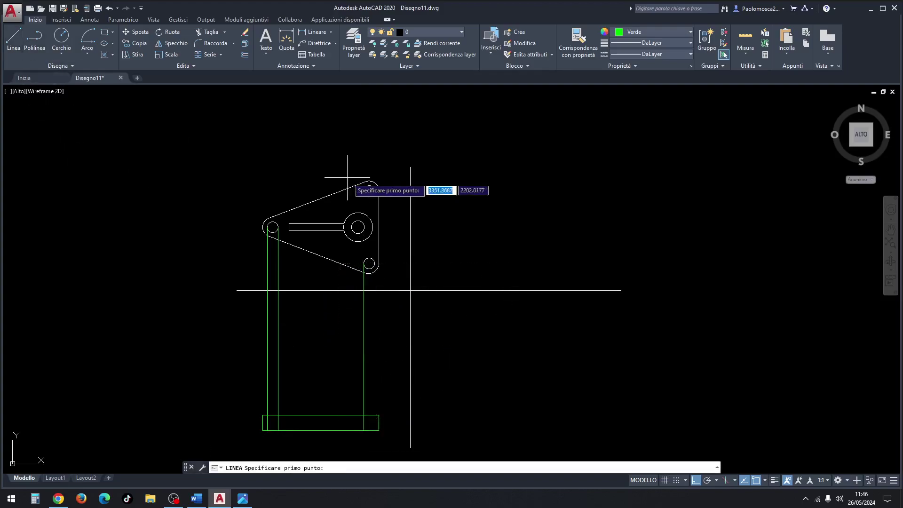
pyautogui.click(375, 263)
pyautogui.click(375, 416)
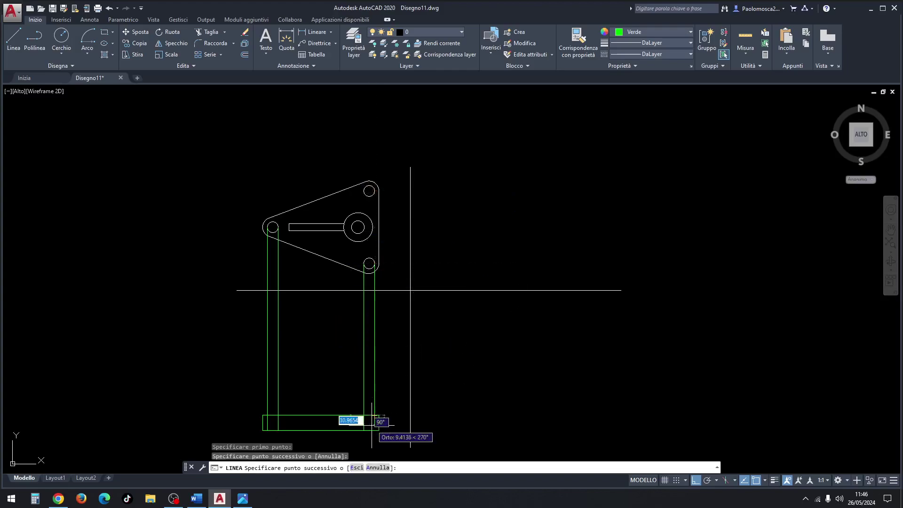
pyautogui.press('Escape')
# Step: Window-select and erase the four long projection lines
pyautogui.click(389, 347)
pyautogui.click(236, 374)
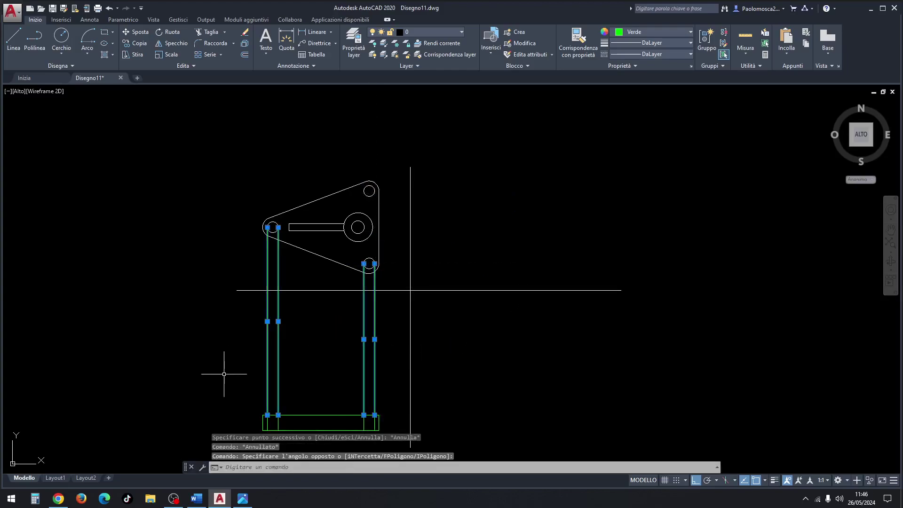
pyautogui.press('Delete')
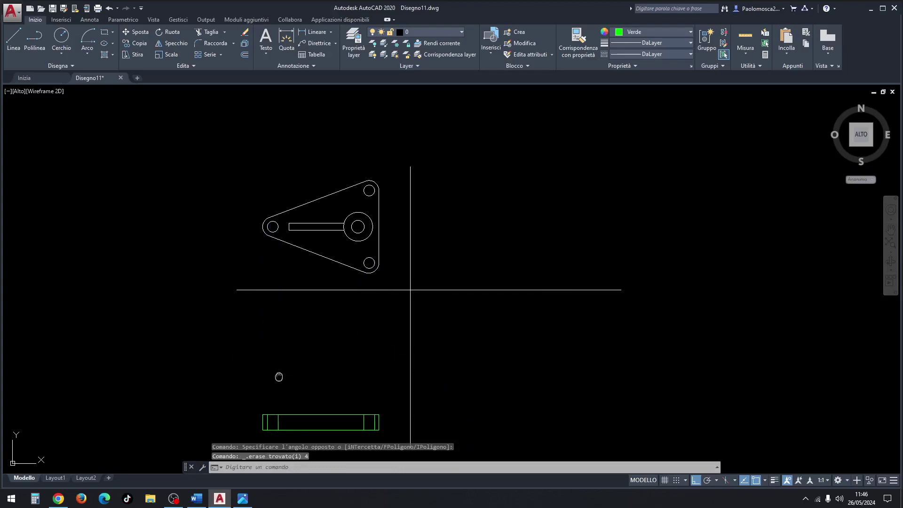
pyautogui.moveTo(279, 377); pyautogui.dragTo(283, 356, button='middle')
# Step: Load the TRATTOPUNTO2 linetype from acadiso.lin
pyautogui.scroll(2, 282, 355)
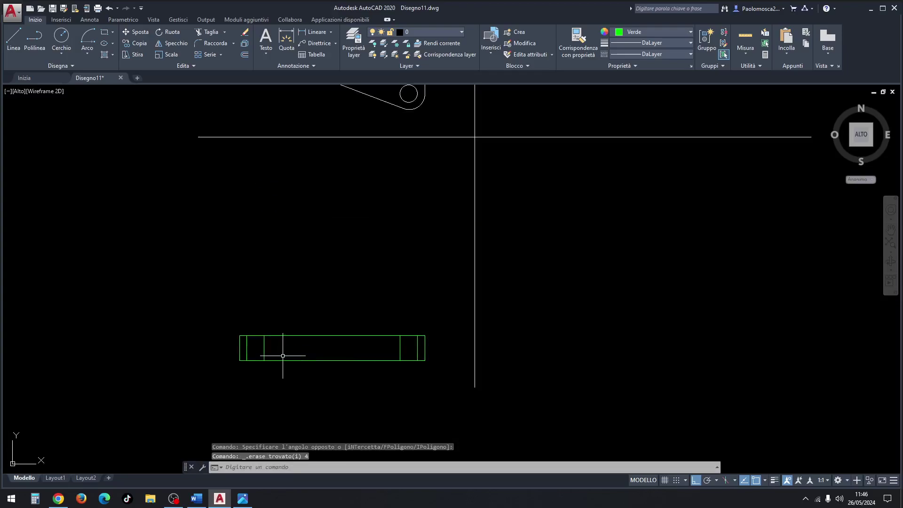
pyautogui.click(417, 348)
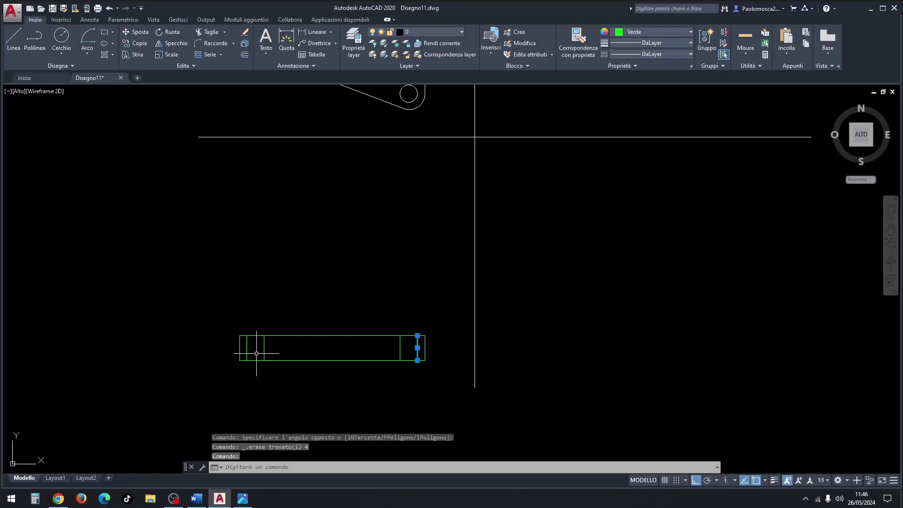
pyautogui.press('Escape')
pyautogui.press('Escape')
pyautogui.press('Escape')
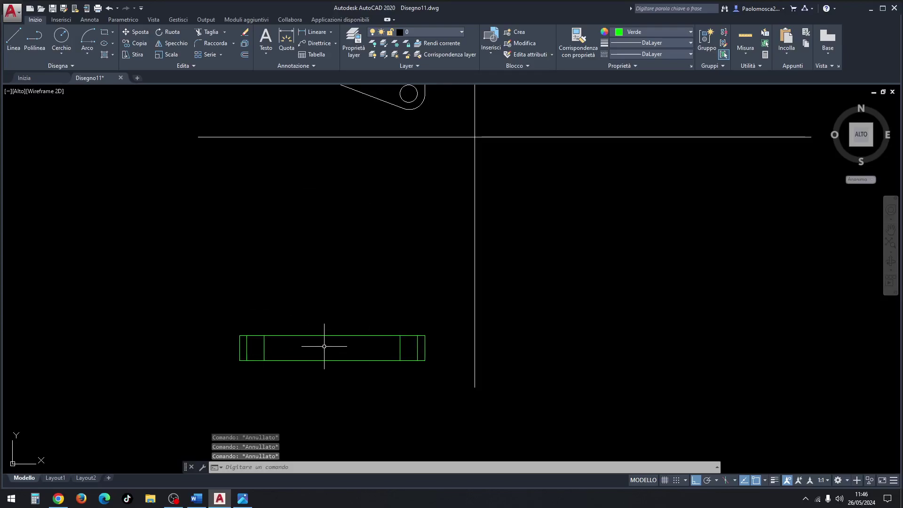
pyautogui.click(657, 55)
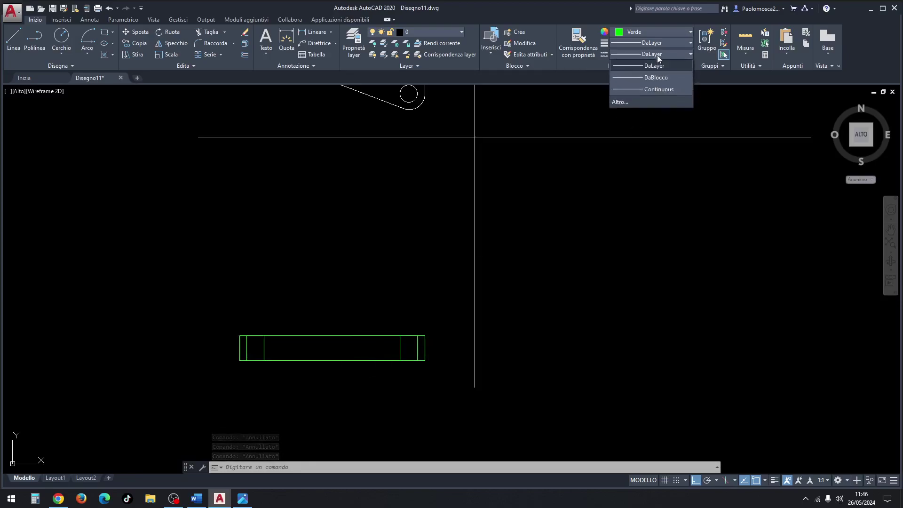
pyautogui.click(626, 100)
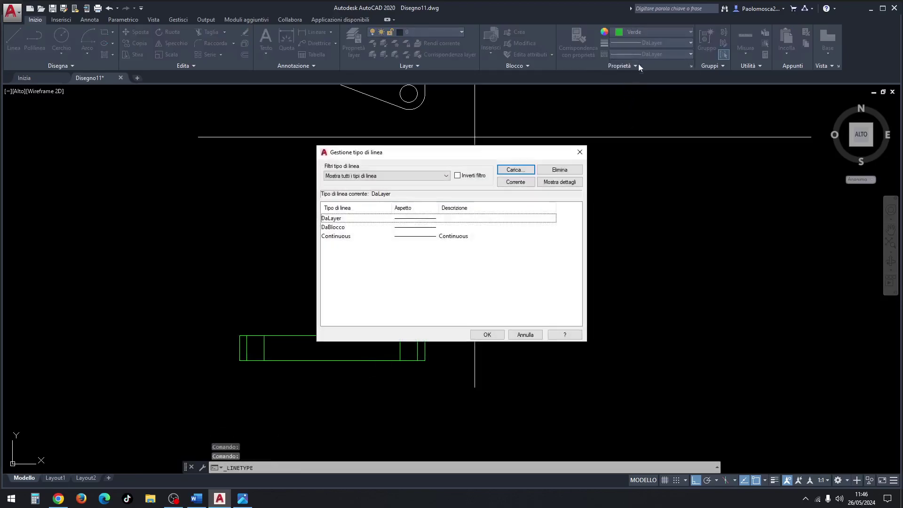
pyautogui.click(521, 171)
pyautogui.scroll(-5, 489, 263)
pyautogui.scroll(-8, 490, 282)
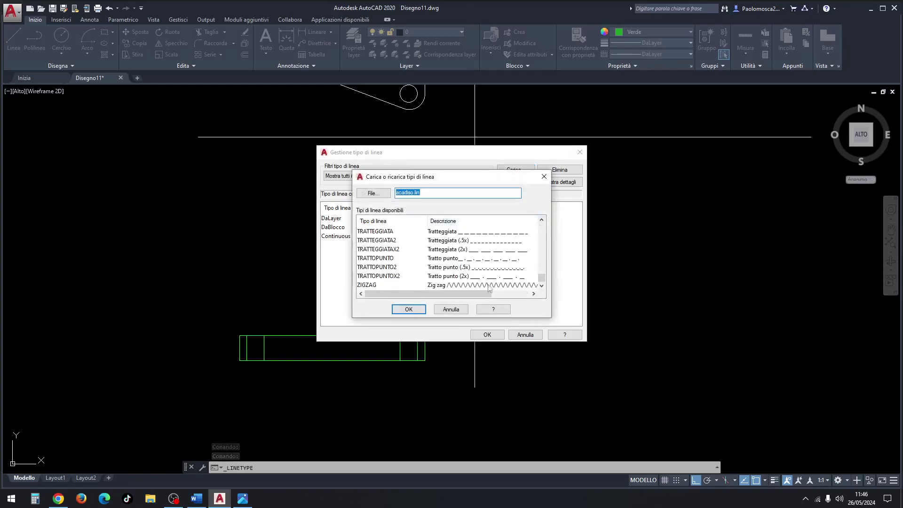
pyautogui.click(376, 267)
pyautogui.click(409, 309)
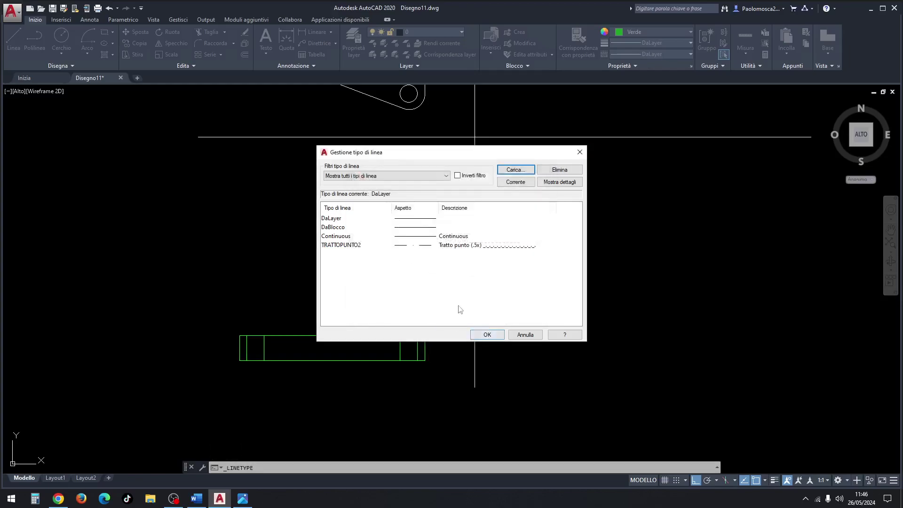
pyautogui.click(487, 335)
# Step: Load the TRATTEGGIATA2 dashed linetype as well
pyautogui.press('Escape')
pyautogui.press('Escape')
pyautogui.click(421, 343)
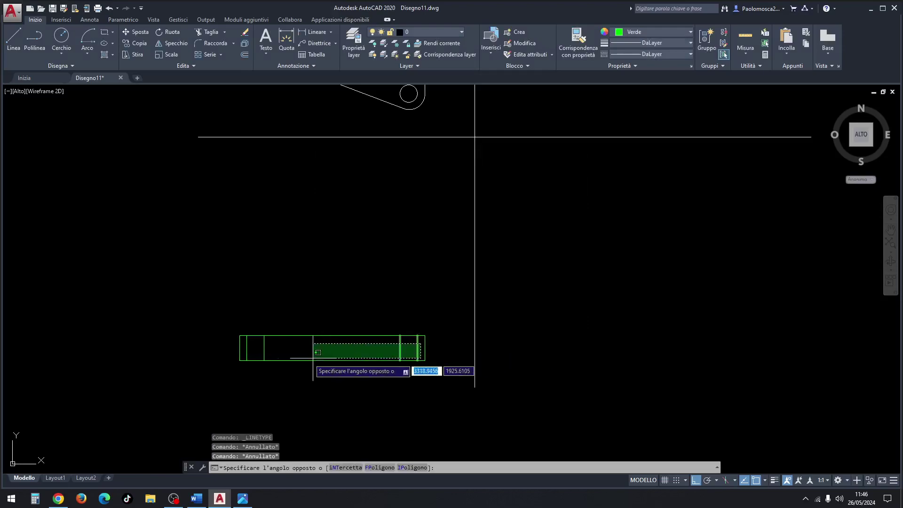
pyautogui.click(242, 355)
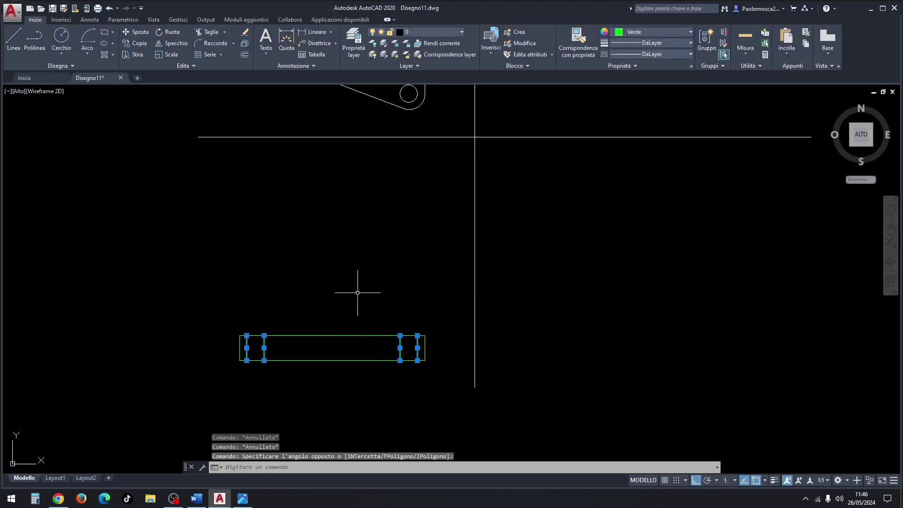
pyautogui.click(639, 54)
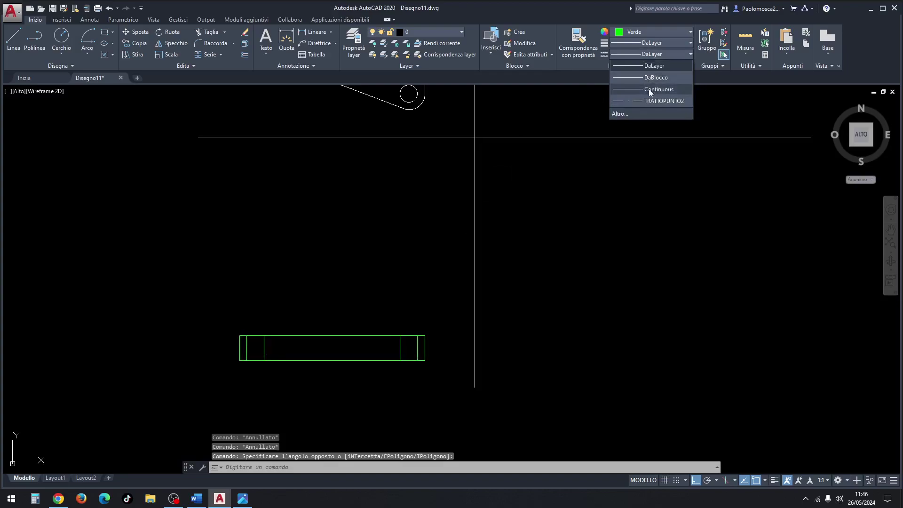
pyautogui.click(630, 113)
pyautogui.click(515, 171)
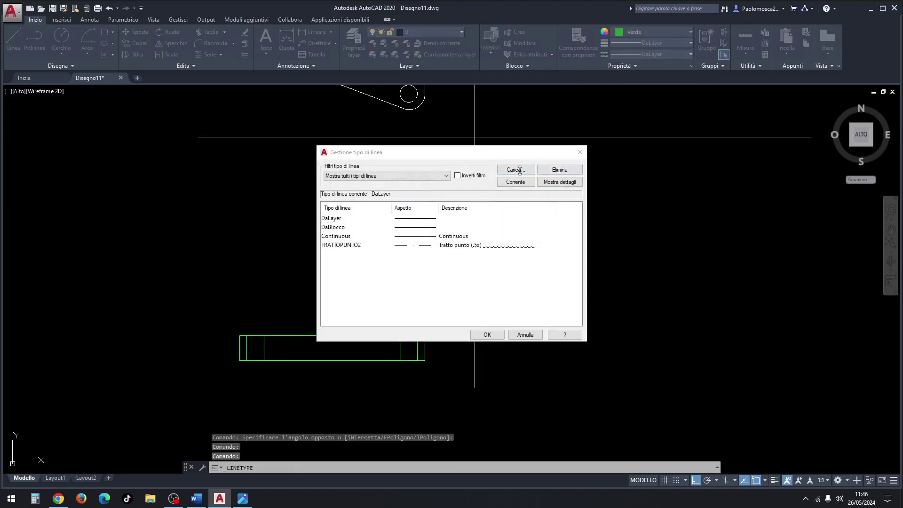
pyautogui.moveTo(541, 230); pyautogui.dragTo(544, 296)
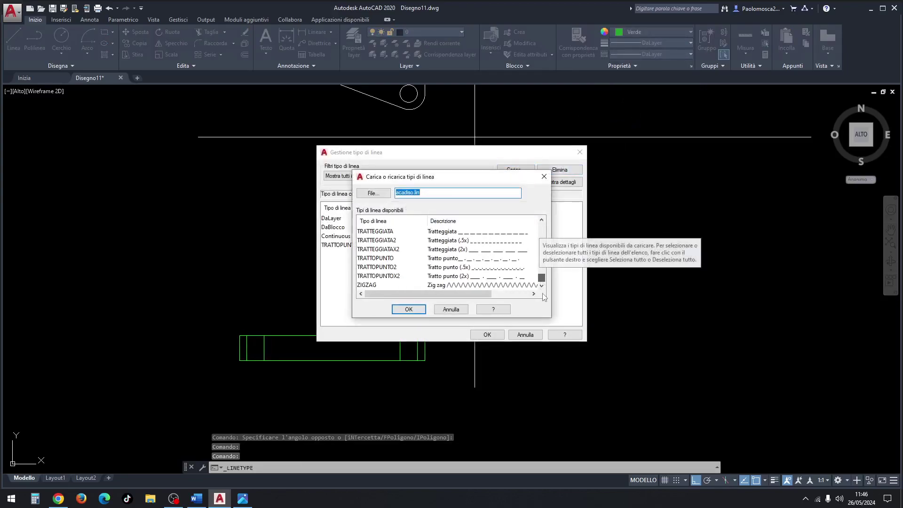
pyautogui.click(382, 244)
pyautogui.keyDown('ctrl'); pyautogui.click(376, 267); pyautogui.keyUp('ctrl')
pyautogui.press('Return')
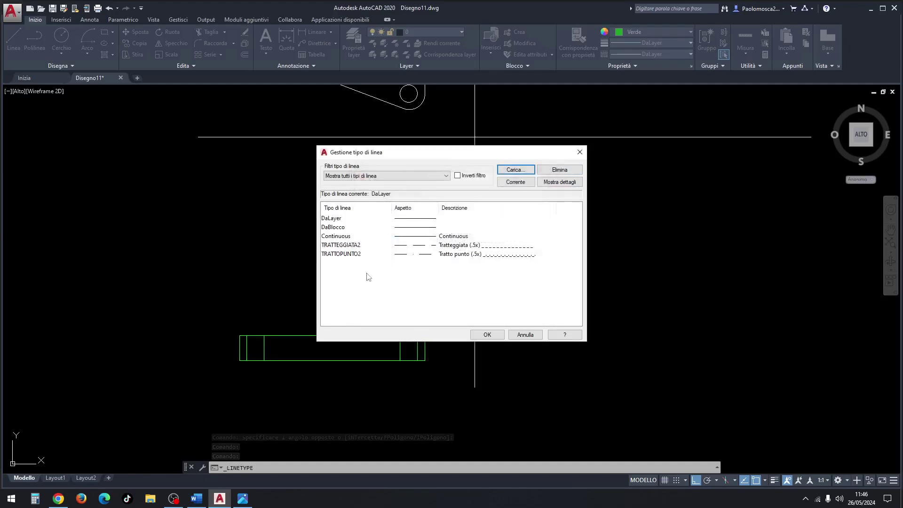
pyautogui.click(502, 339)
# Step: Crossing-select the four inner hole-edge lines of the green rectangle
pyautogui.press('Escape')
pyautogui.press('Escape')
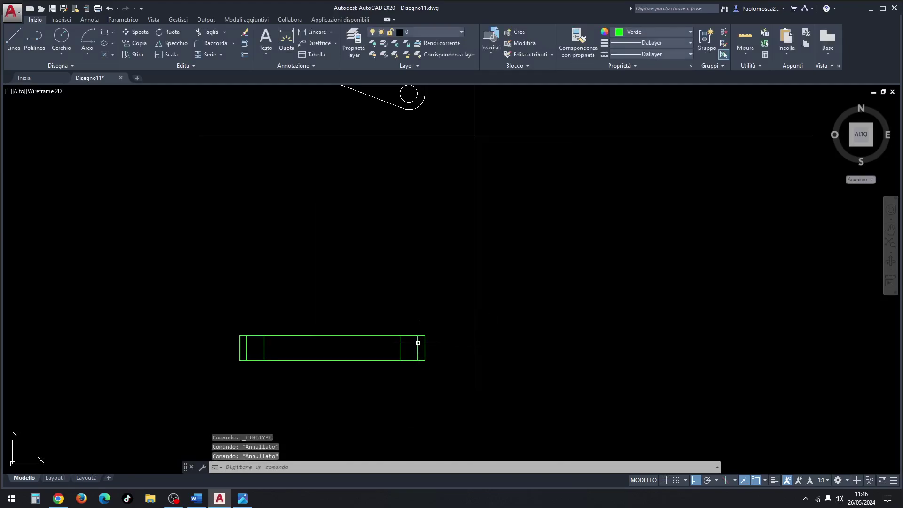
pyautogui.click(421, 344)
pyautogui.click(245, 353)
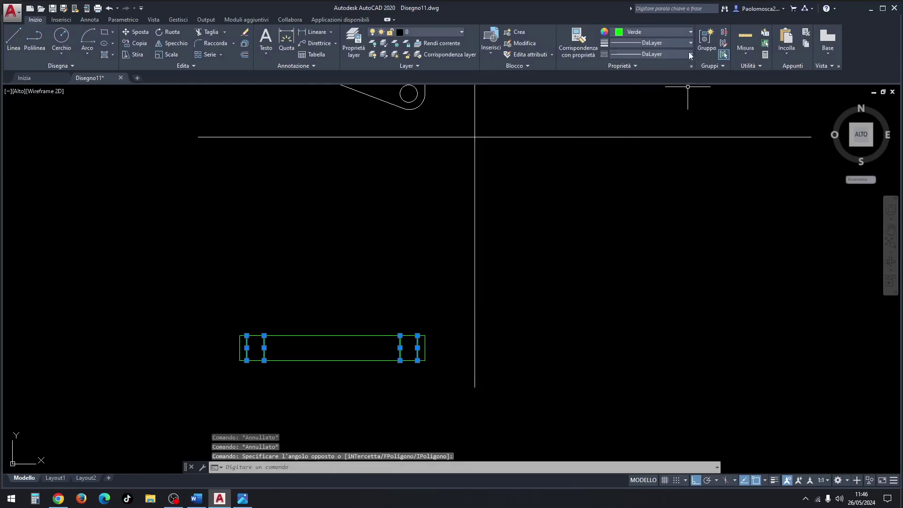
pyautogui.click(661, 54)
# Step: Give the four inner vertical lines linetype TRATTEGGIATA2 with linetype scale 0.5
pyautogui.click(663, 100)
pyautogui.press('Escape')
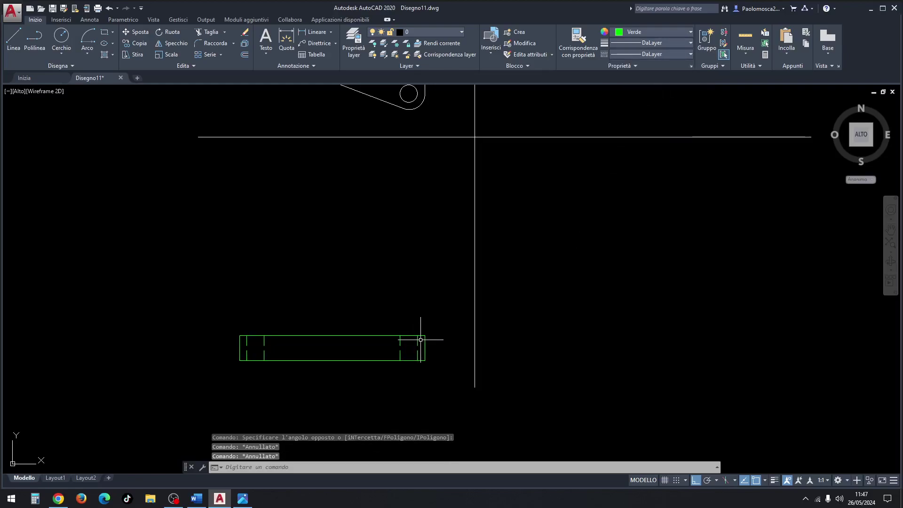
pyautogui.click(421, 339)
pyautogui.click(243, 353)
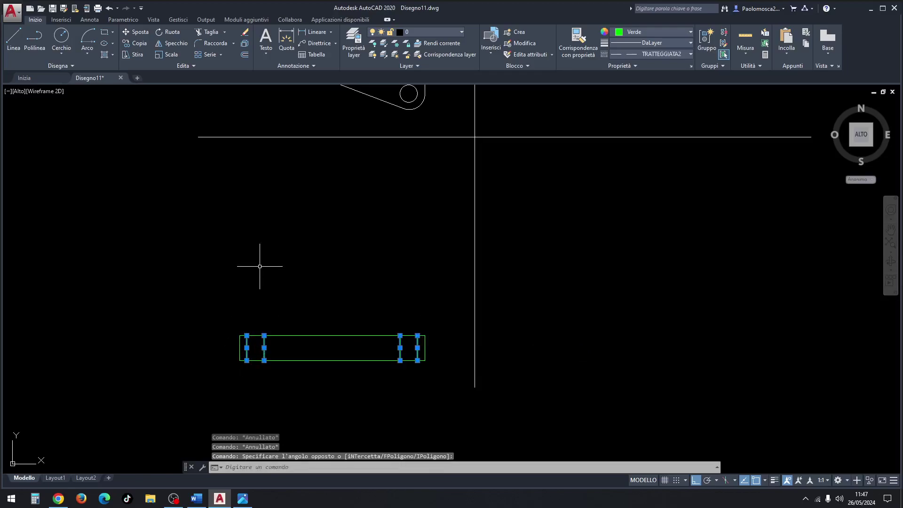
pyautogui.rightClick(260, 266)
pyautogui.click(301, 454)
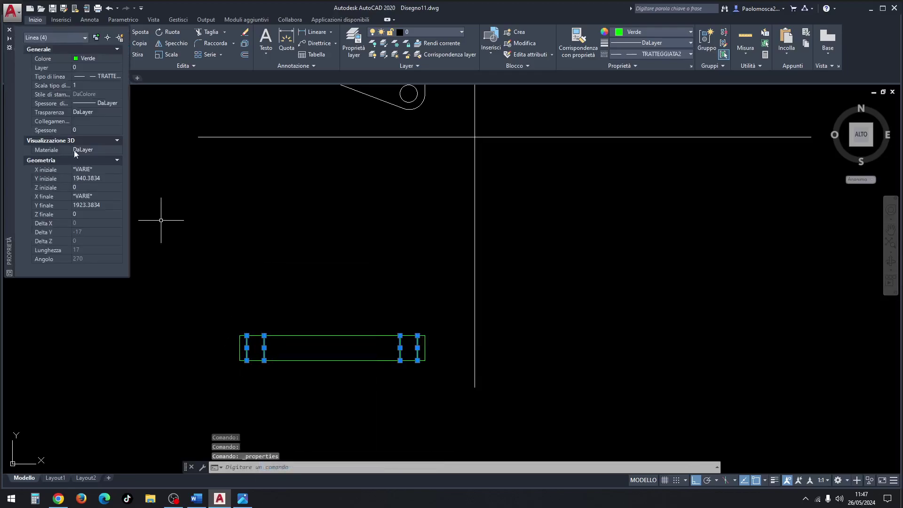
pyautogui.click(83, 87)
pyautogui.write('0.5')
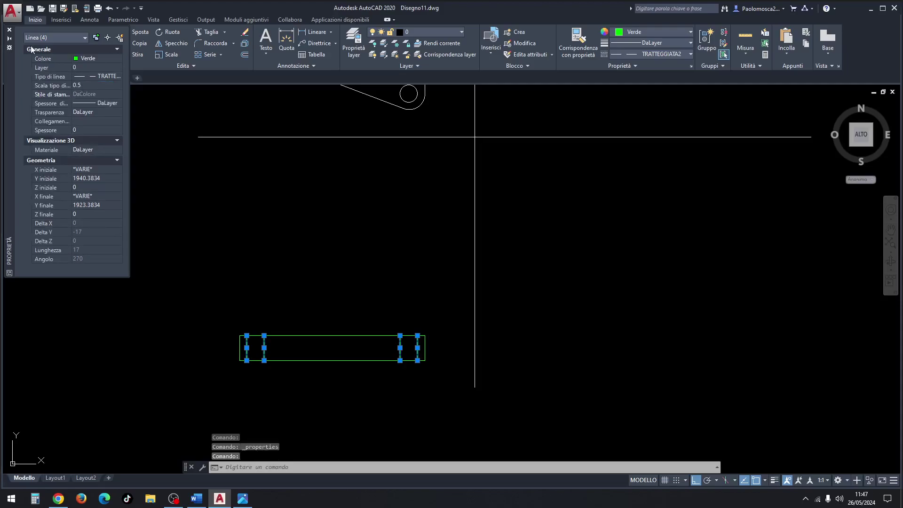
pyautogui.click(9, 30)
pyautogui.press('Escape')
pyautogui.press('Escape')
pyautogui.press('Escape')
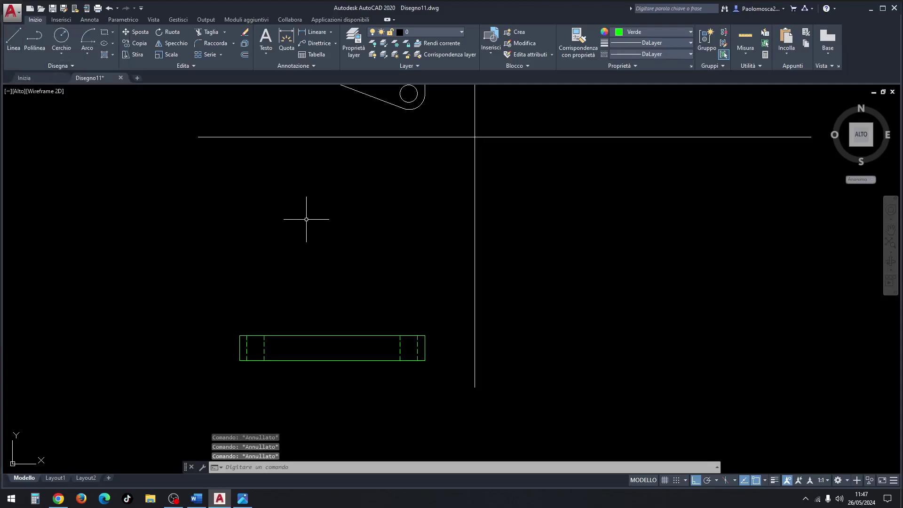
pyautogui.scroll(-2, 306, 219)
pyautogui.moveTo(318, 203); pyautogui.dragTo(358, 259, button='middle')
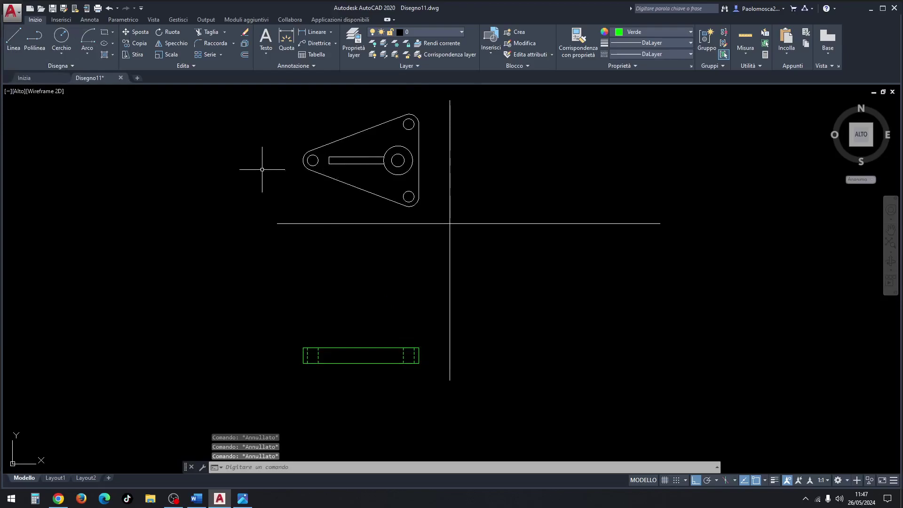
# Step: Draw two vertical lines from the central boss's sides down to the base rectangle
pyautogui.click(14, 38)
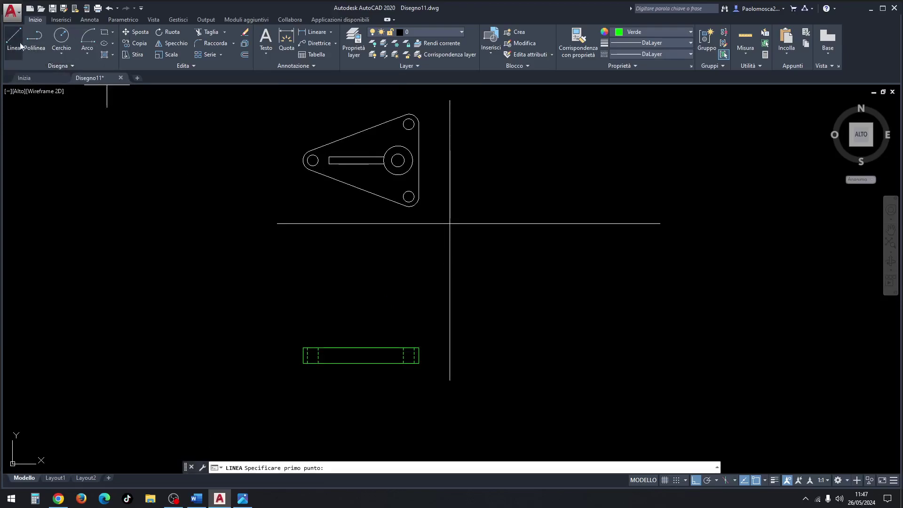
pyautogui.click(413, 161)
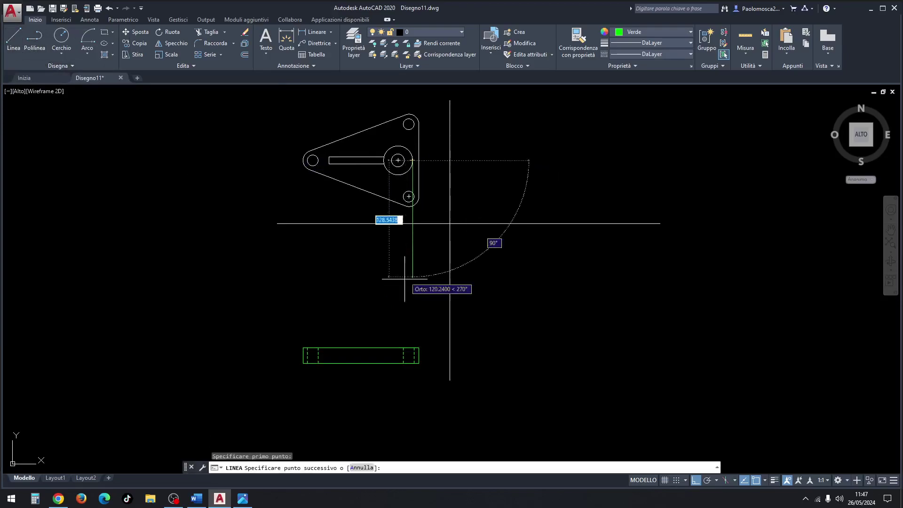
pyautogui.scroll(4, 412, 349)
pyautogui.click(410, 347)
pyautogui.press('Escape')
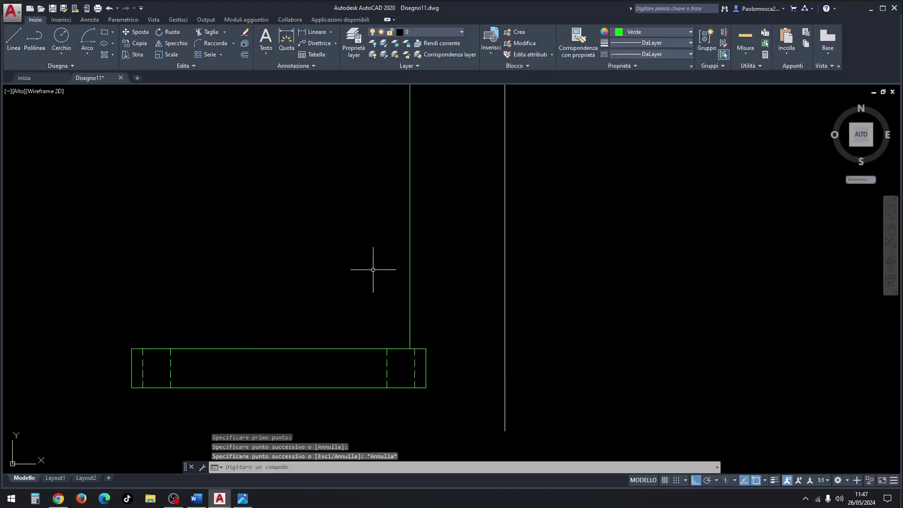
pyautogui.scroll(-4, 367, 245)
pyautogui.click(14, 37)
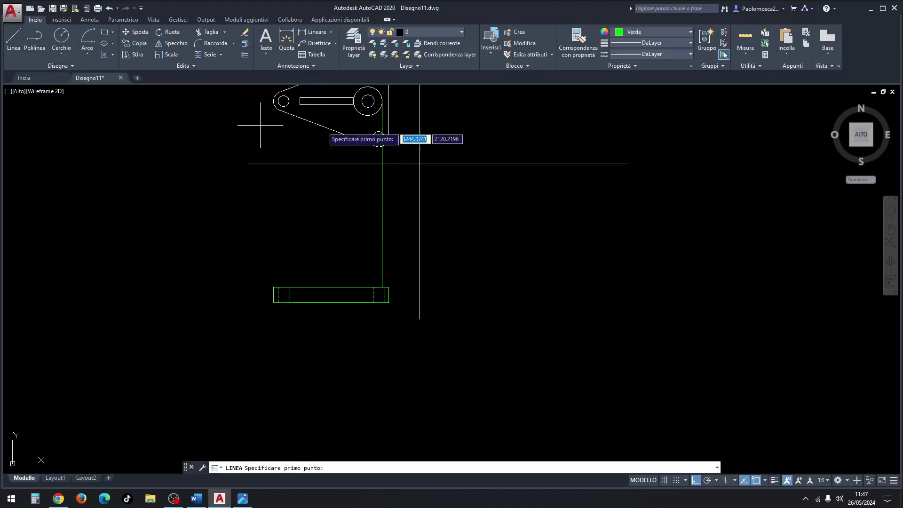
pyautogui.click(357, 99)
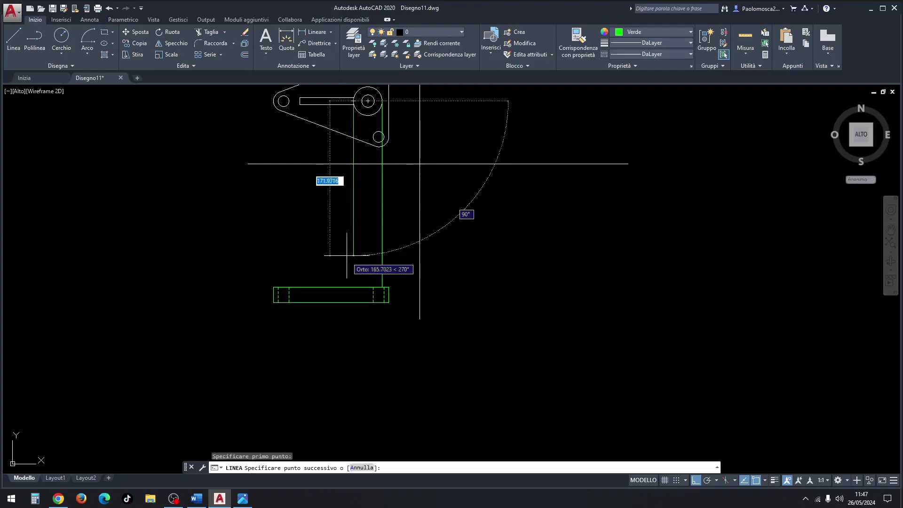
pyautogui.click(353, 287)
pyautogui.press('Escape')
pyautogui.press('Escape')
pyautogui.press('Escape')
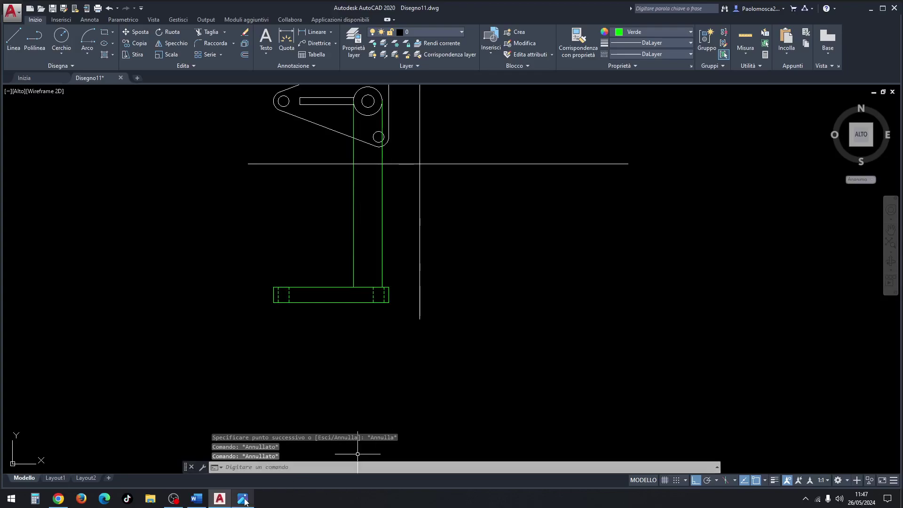
# Step: Offset the base's top edge 50 units upward to form the rib top
pyautogui.click(245, 55)
pyautogui.write('0')
pyautogui.press('Return')
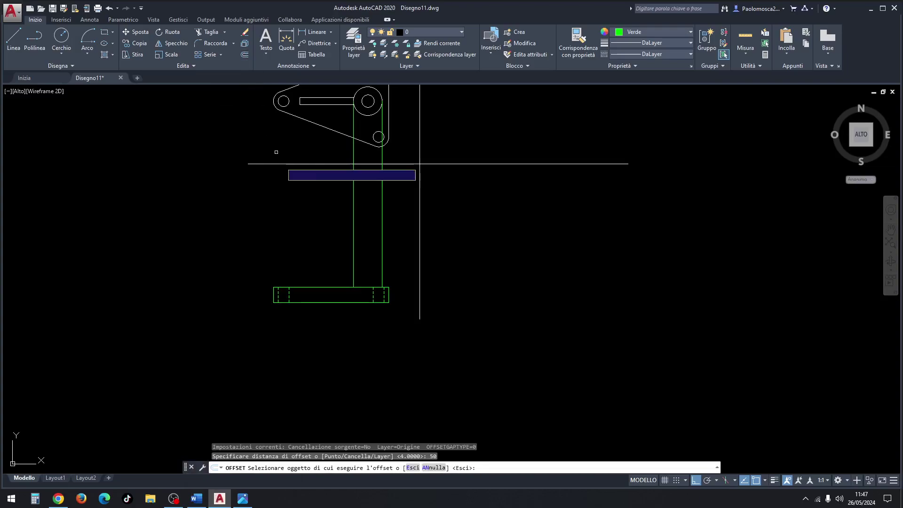
pyautogui.click(361, 286)
pyautogui.click(367, 259)
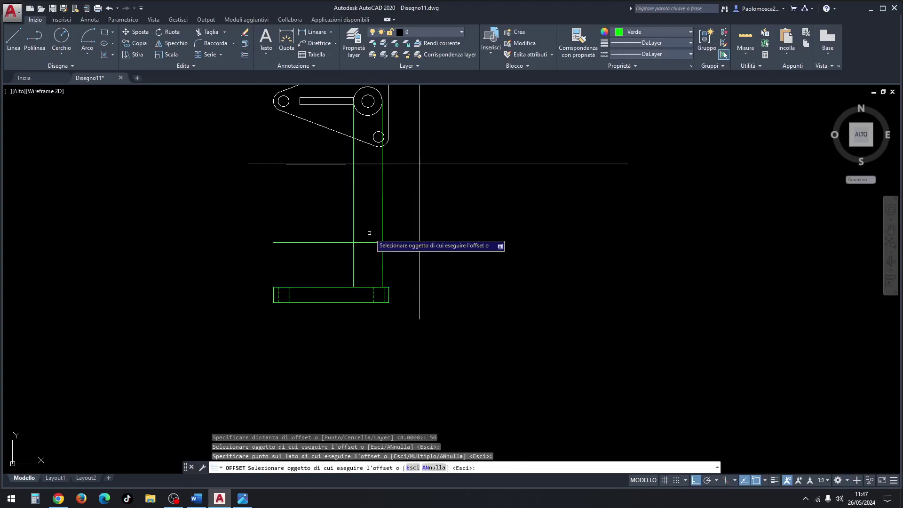
pyautogui.press('Escape')
pyautogui.press('Escape')
pyautogui.press('Escape')
# Step: Trim the excess rib lines and erase the two leftover vertical segments
pyautogui.click(208, 31)
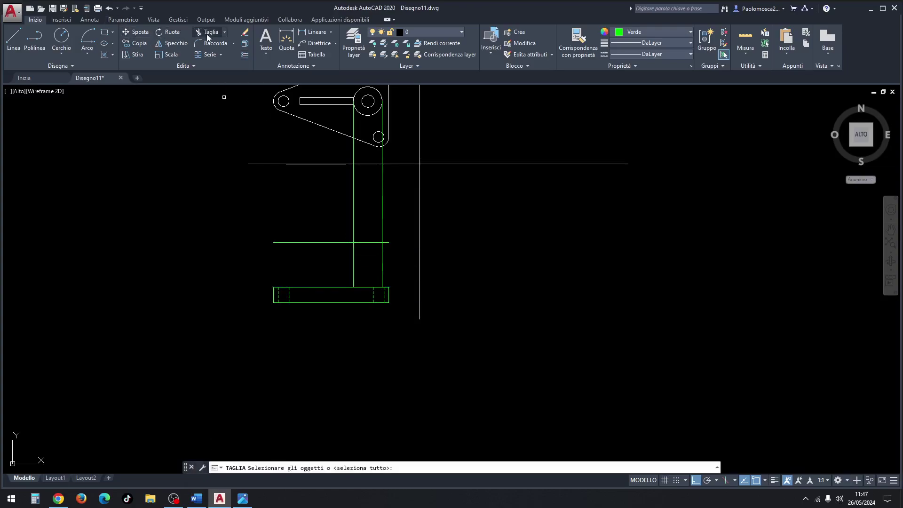
pyautogui.click(404, 190)
pyautogui.click(327, 209)
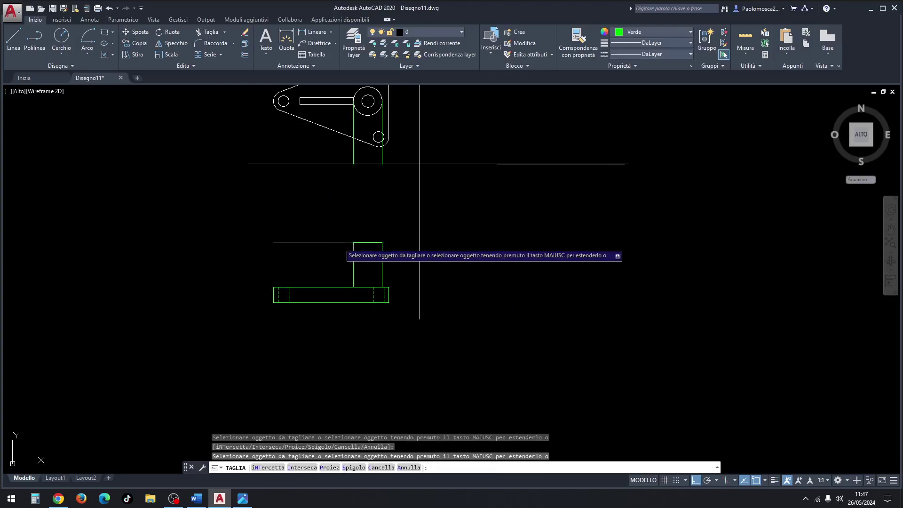
pyautogui.click(341, 243)
pyautogui.press('Escape')
pyautogui.press('Escape')
pyautogui.press('Escape')
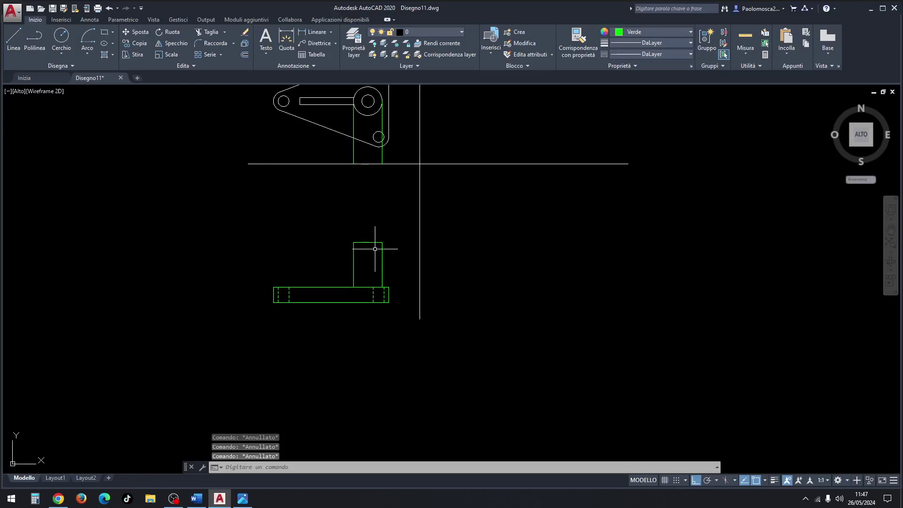
pyautogui.click(392, 149)
pyautogui.click(344, 157)
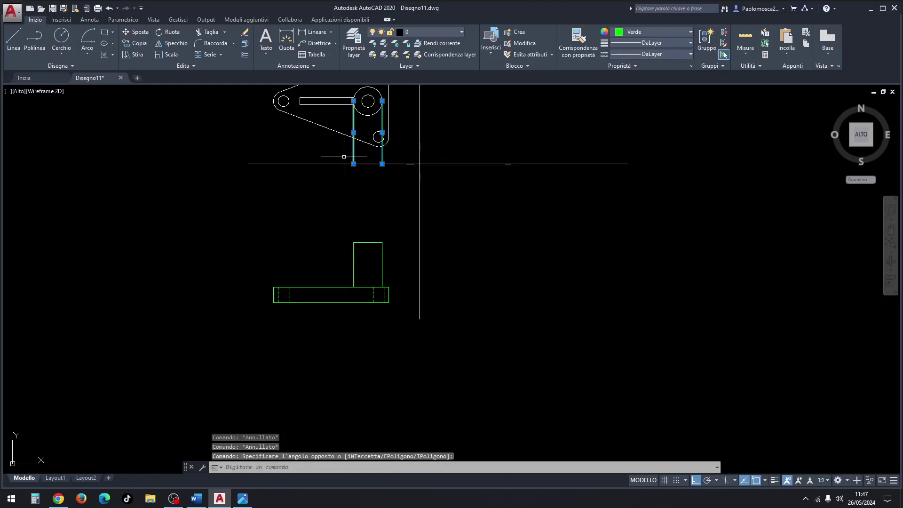
pyautogui.press('Delete')
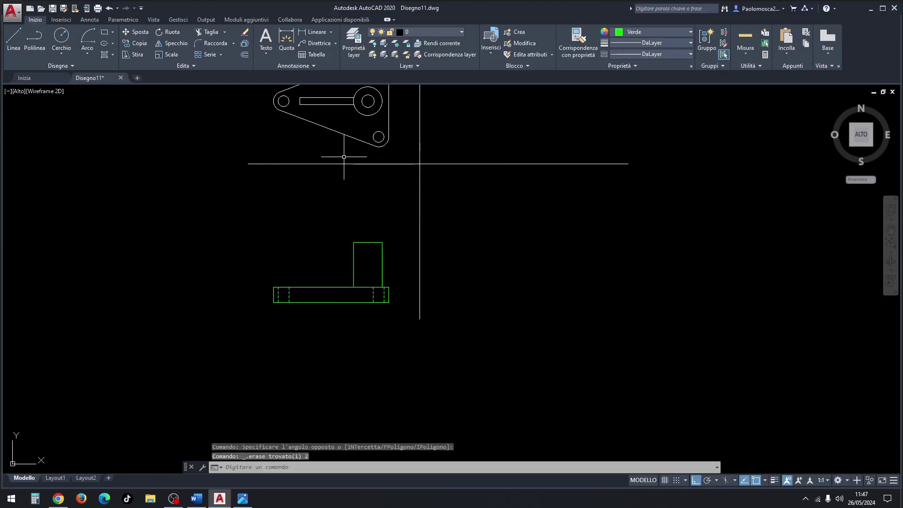
pyautogui.scroll(-2, 385, 224)
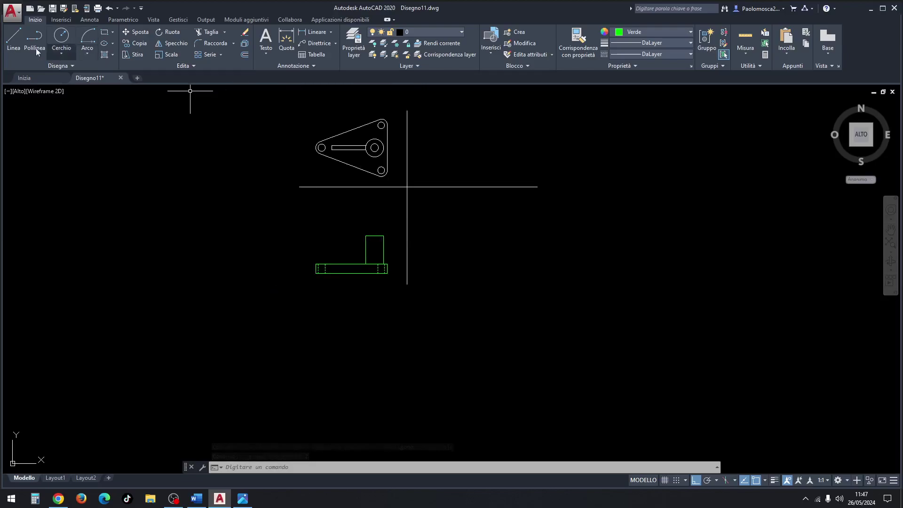
# Step: Draw two temporary projection lines from the hub circle down through the upright to the base plate
pyautogui.click(14, 40)
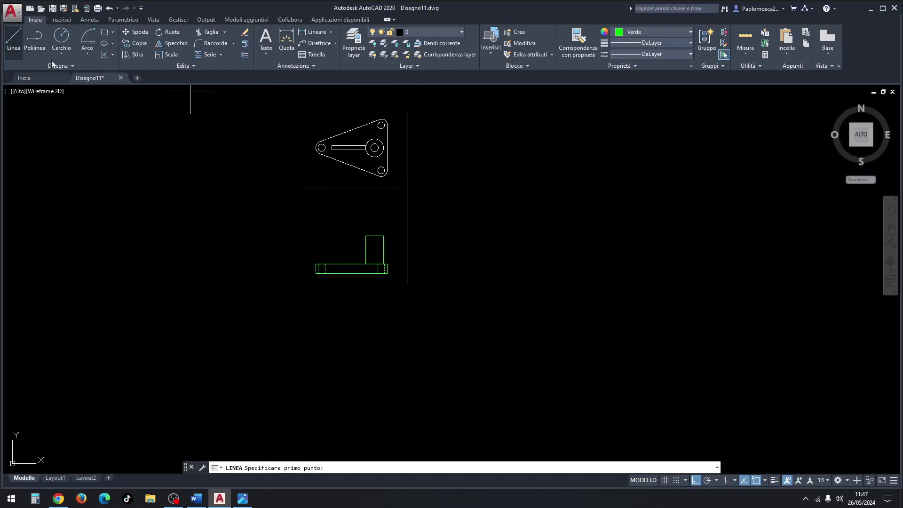
pyautogui.click(378, 147)
pyautogui.click(378, 235)
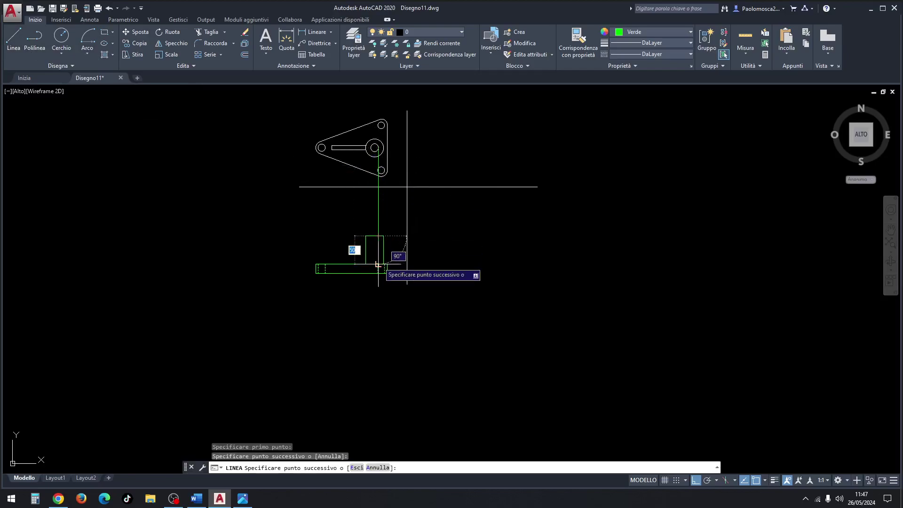
pyautogui.scroll(4, 375, 236)
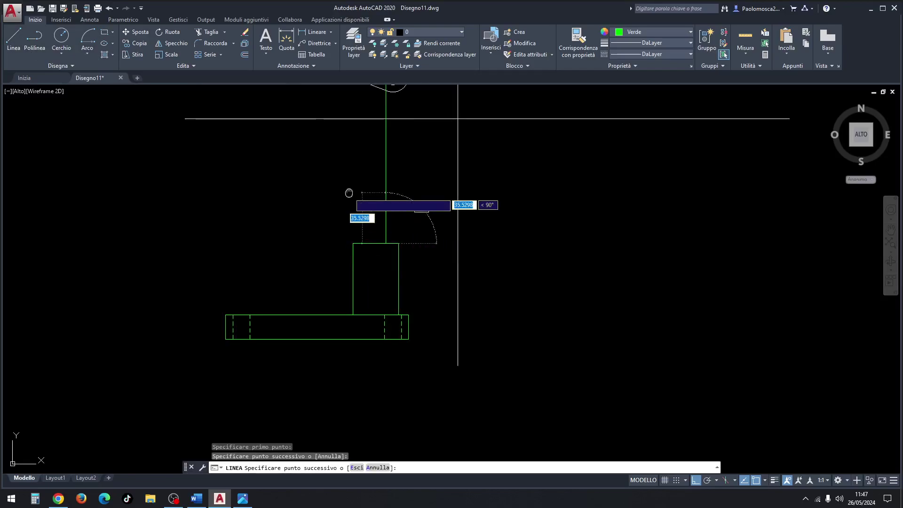
pyautogui.moveTo(348, 193); pyautogui.dragTo(353, 282, button='middle')
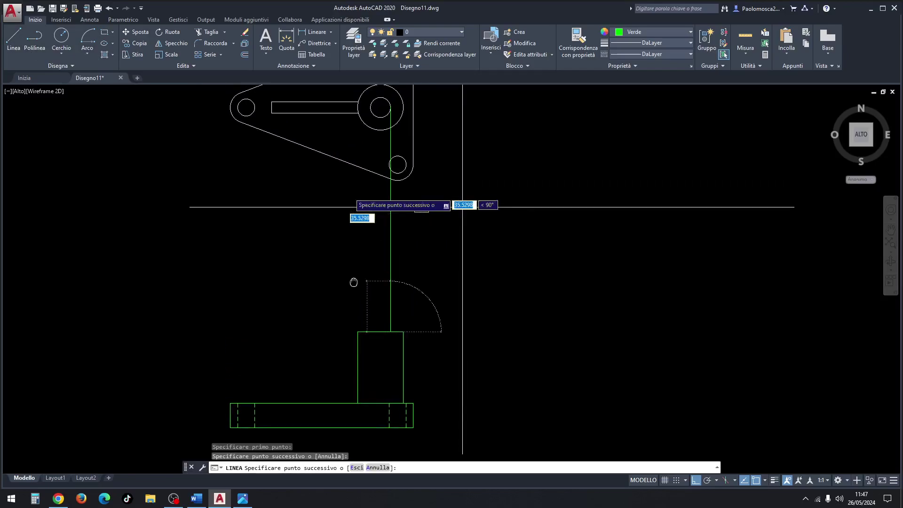
pyautogui.click(390, 404)
pyautogui.press('Escape')
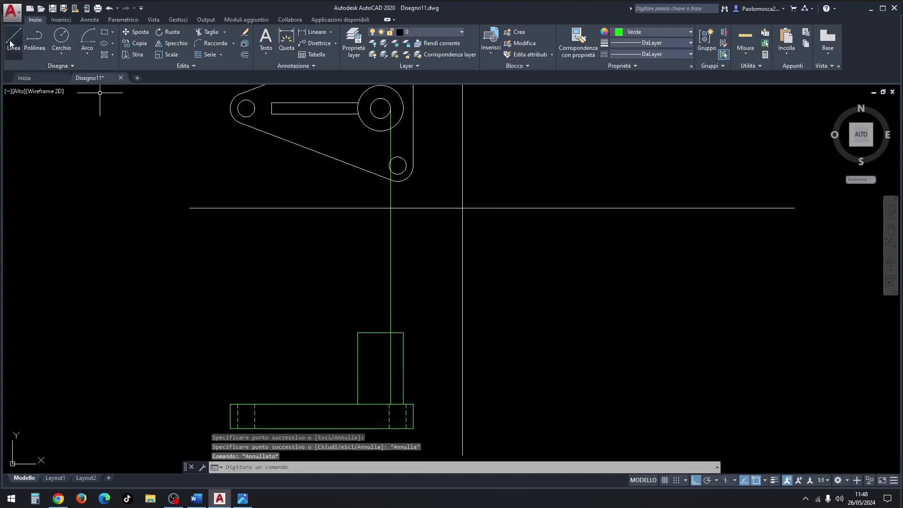
pyautogui.click(11, 44)
pyautogui.click(380, 107)
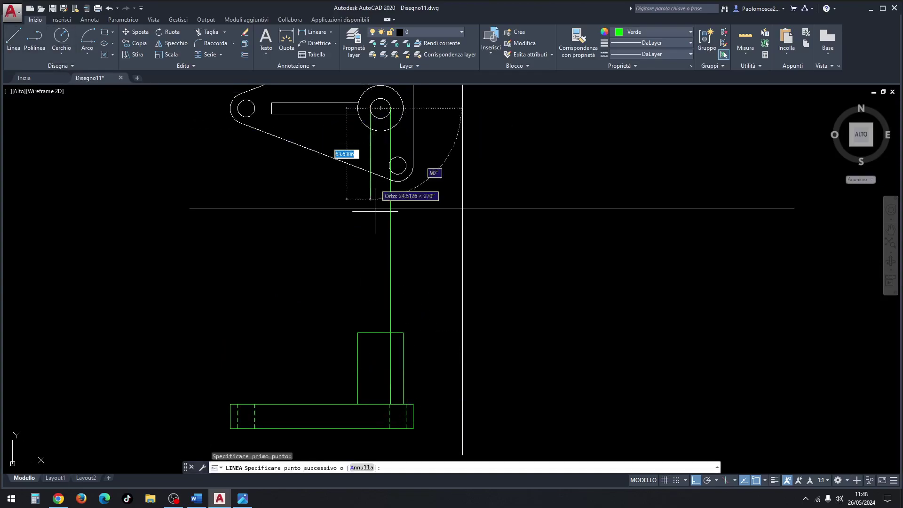
pyautogui.click(369, 332)
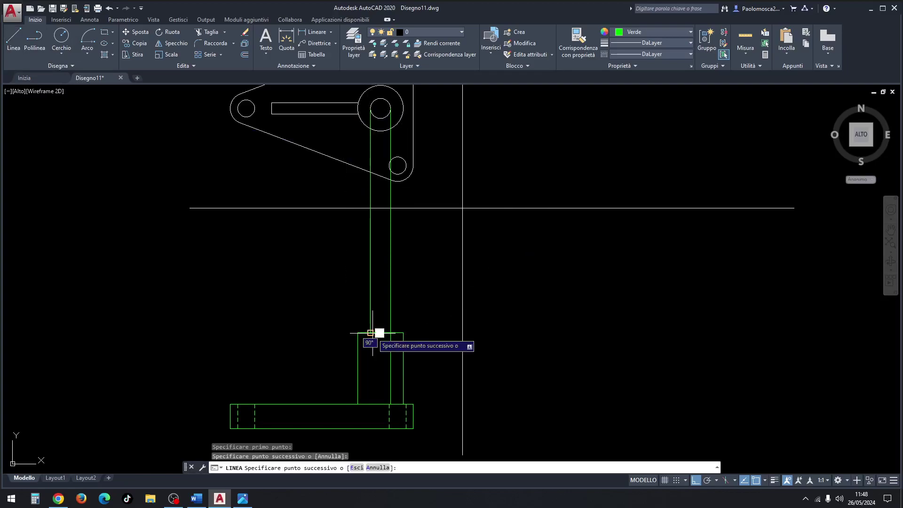
pyautogui.click(370, 405)
pyautogui.press('Escape')
# Step: Delete the two temporary projection lines
pyautogui.click(423, 257)
pyautogui.click(337, 296)
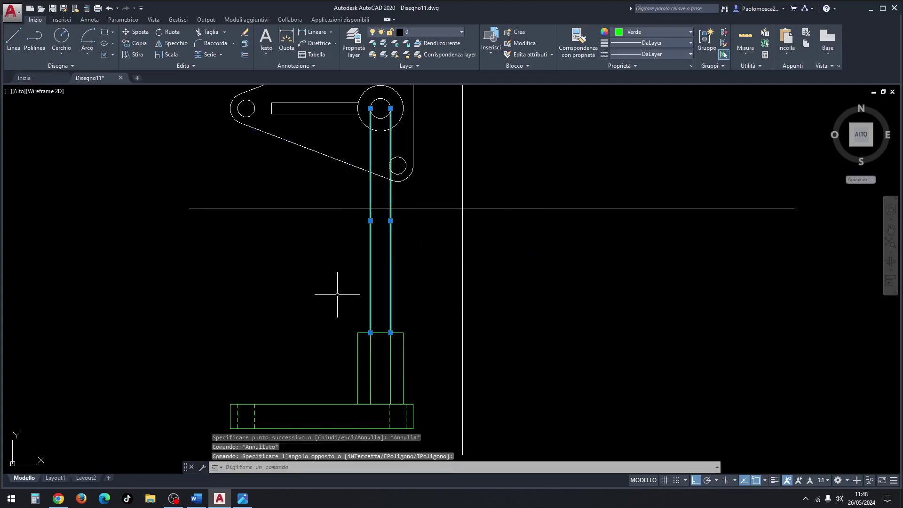
pyautogui.press('Delete')
pyautogui.scroll(-1, 339, 295)
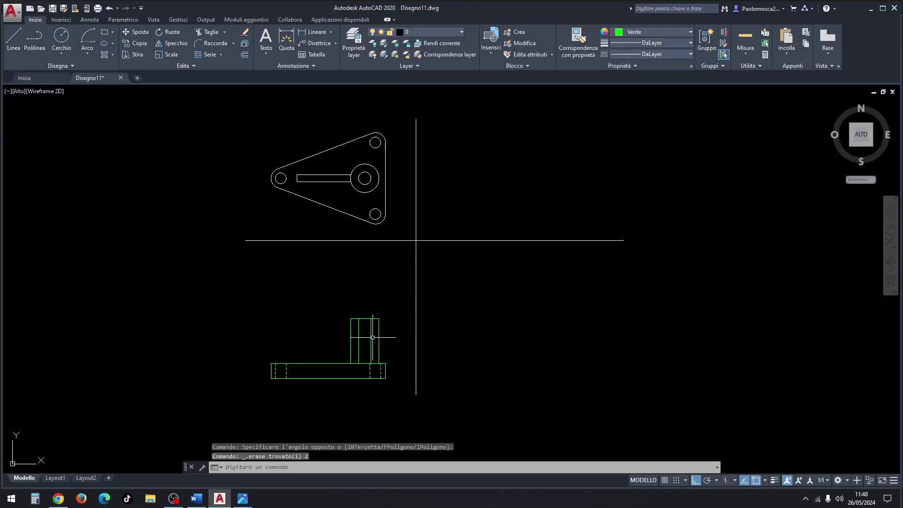
pyautogui.scroll(3, 370, 356)
# Step: Grip-stretch the upright's left and right inner lines down to the base's bottom edge
pyautogui.click(346, 362)
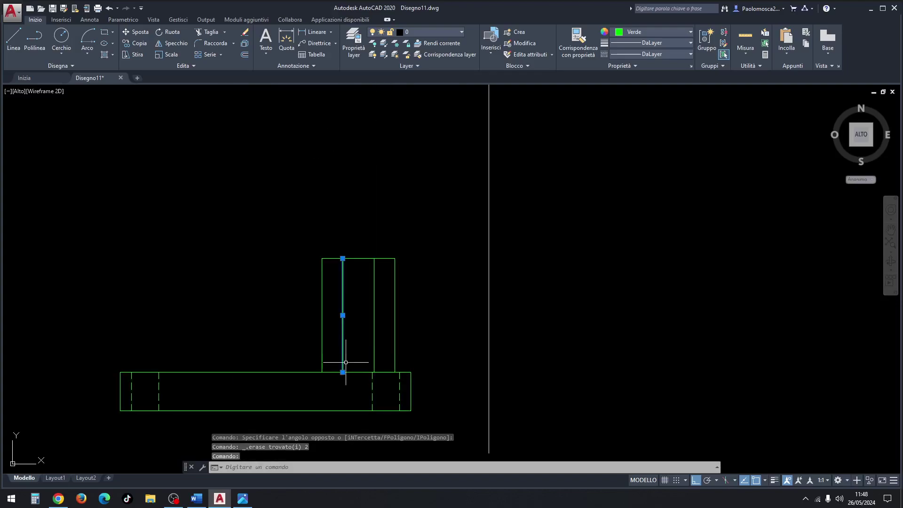
pyautogui.click(343, 372)
pyautogui.click(343, 410)
pyautogui.press('Escape')
pyautogui.press('Escape')
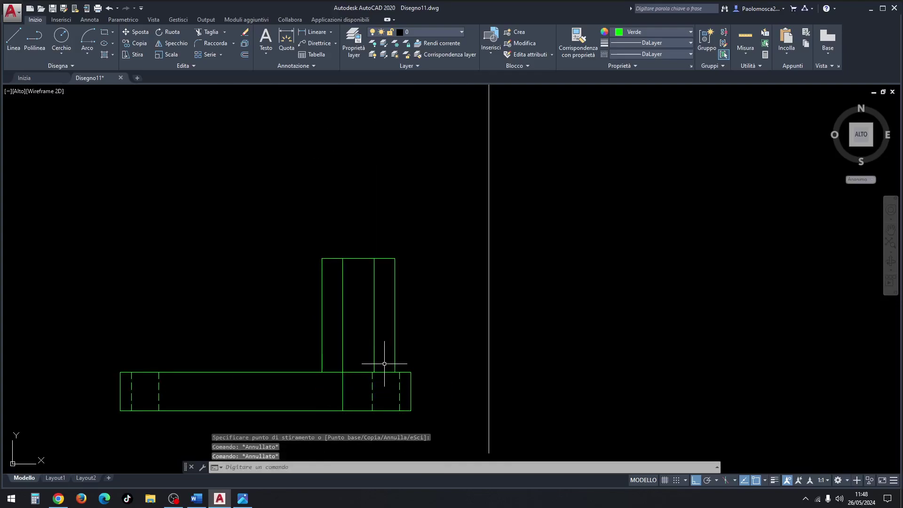
pyautogui.click(375, 355)
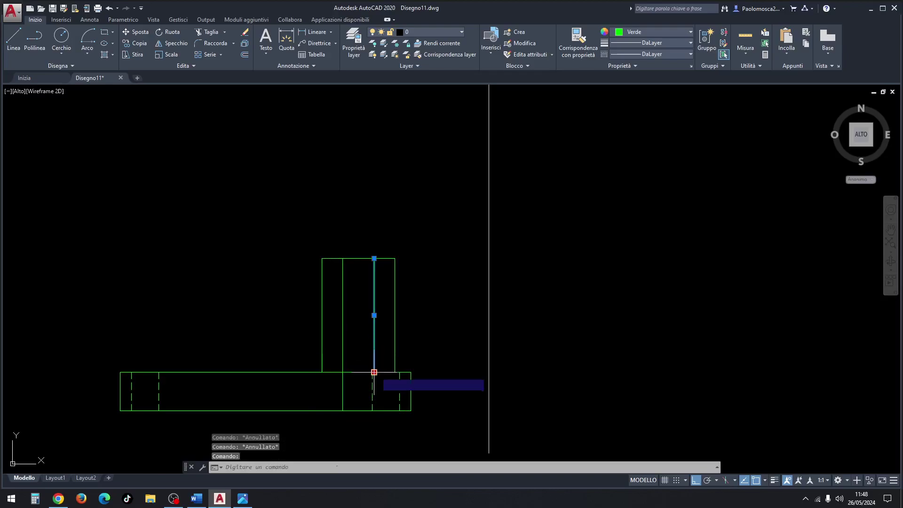
pyautogui.click(374, 372)
pyautogui.click(374, 411)
pyautogui.press('Escape')
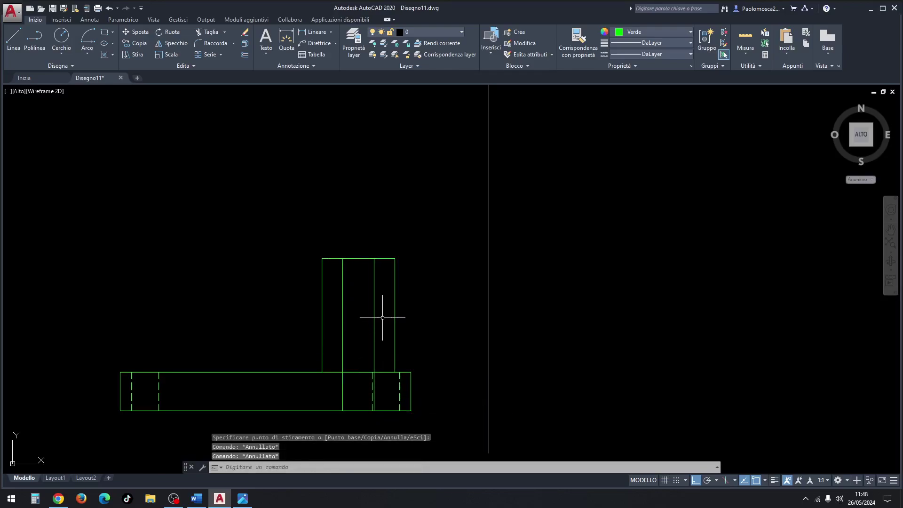
# Step: Set both inner lines to the TRATTEGGIATA2 dashed linetype
pyautogui.click(383, 314)
pyautogui.click(332, 339)
pyautogui.click(657, 55)
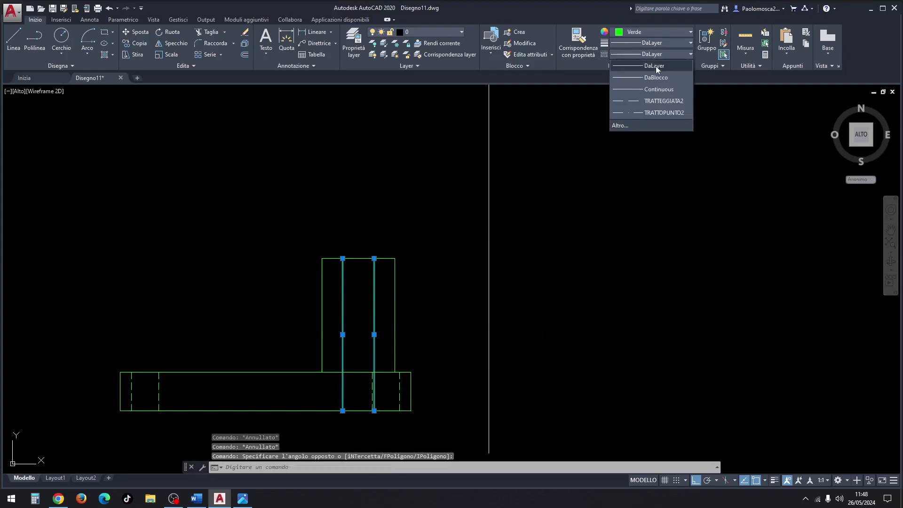
pyautogui.click(660, 100)
pyautogui.press('Escape')
pyautogui.press('Escape')
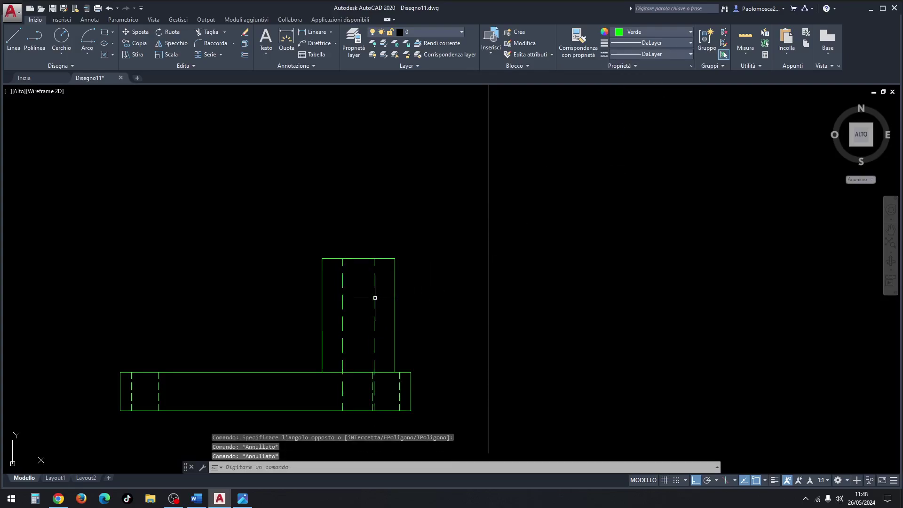
# Step: Inspect the dashed lines' properties in the Properties panel
pyautogui.click(379, 290)
pyautogui.click(333, 309)
pyautogui.rightClick(351, 294)
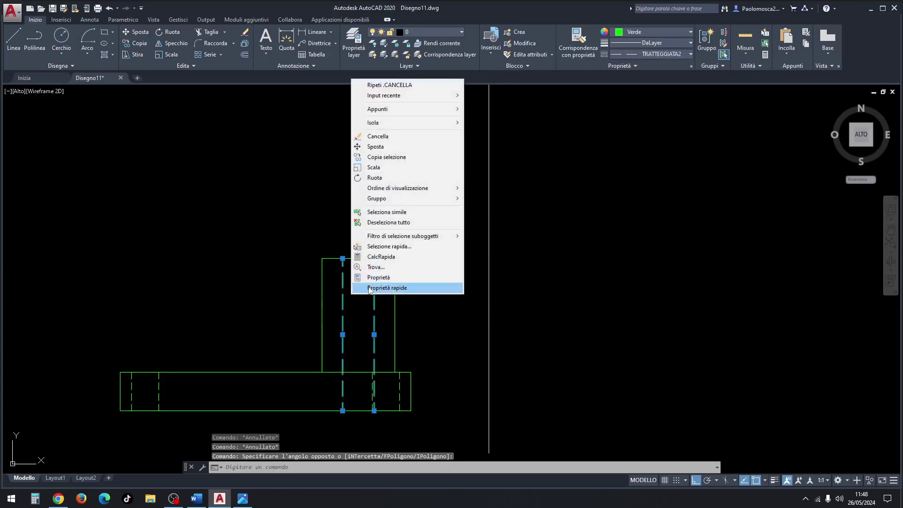
pyautogui.click(376, 279)
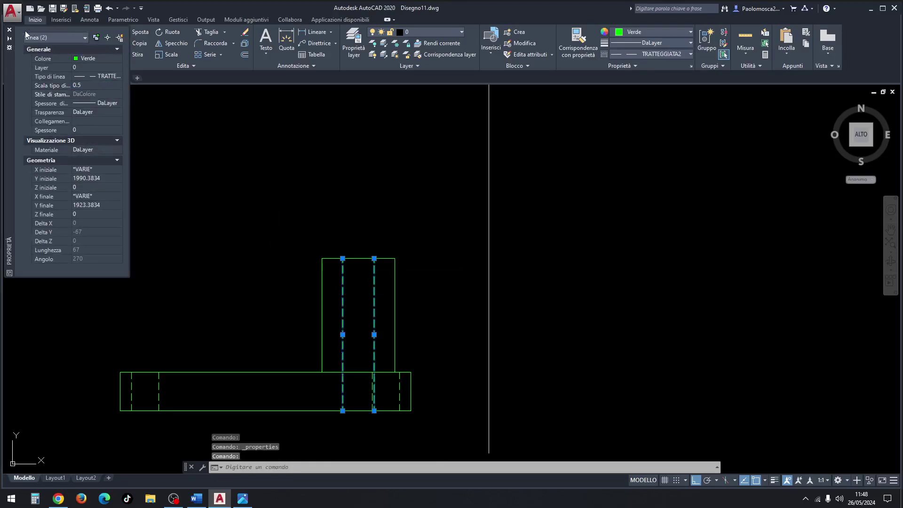
pyautogui.click(9, 30)
pyautogui.press('Escape')
pyautogui.press('Escape')
pyautogui.press('Escape')
# Step: Reposition the view and check the reference drawing photo
pyautogui.scroll(-2, 271, 168)
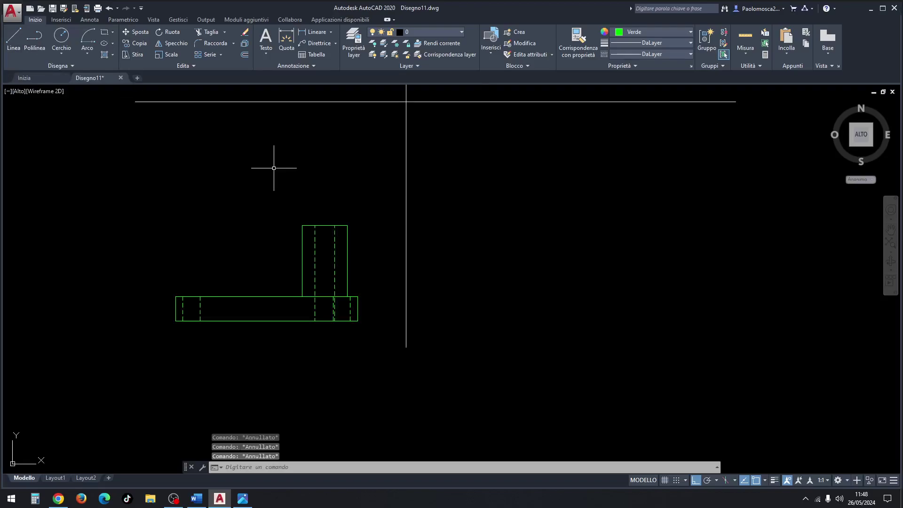
pyautogui.scroll(-2, 281, 165)
pyautogui.moveTo(282, 165); pyautogui.dragTo(368, 227, button='middle')
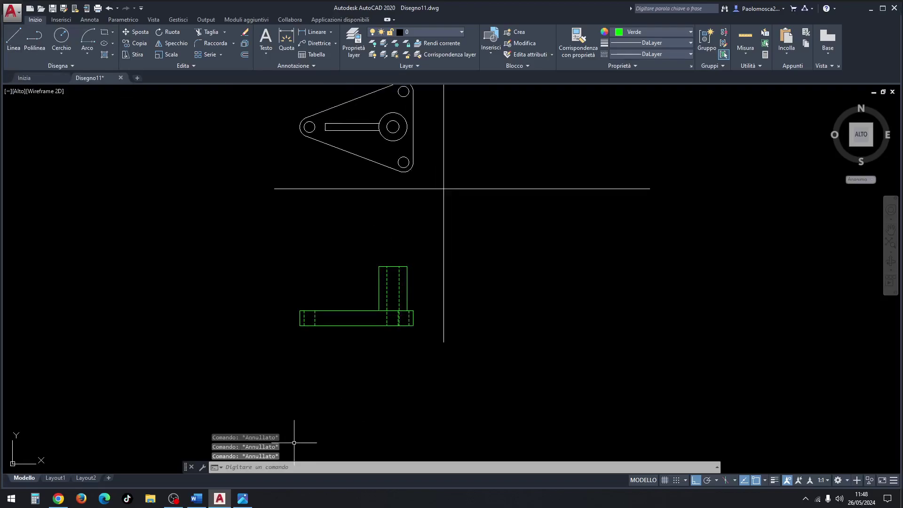
pyautogui.click(242, 499)
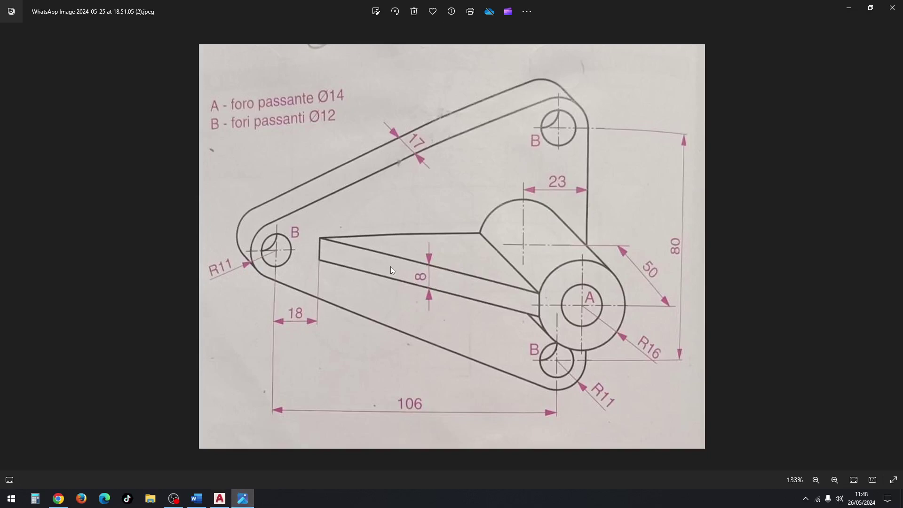
pyautogui.click(242, 501)
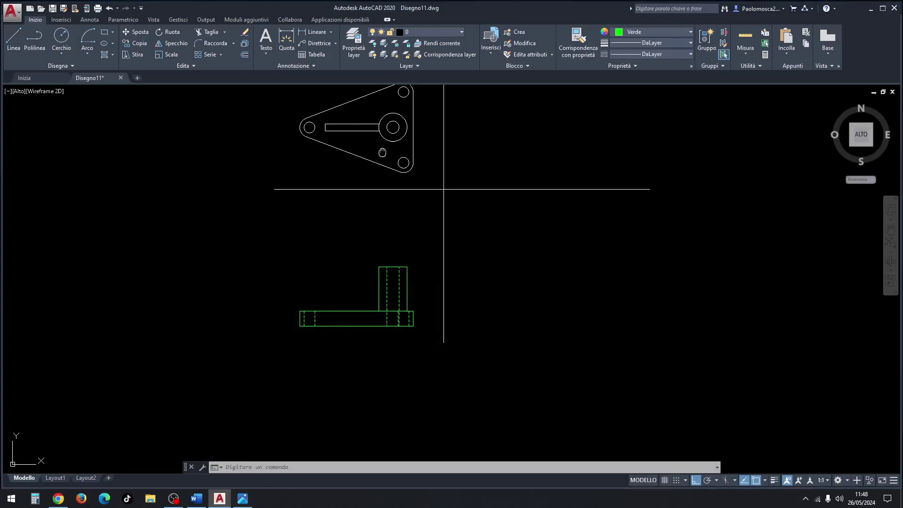
pyautogui.moveTo(407, 118); pyautogui.dragTo(417, 167, button='middle')
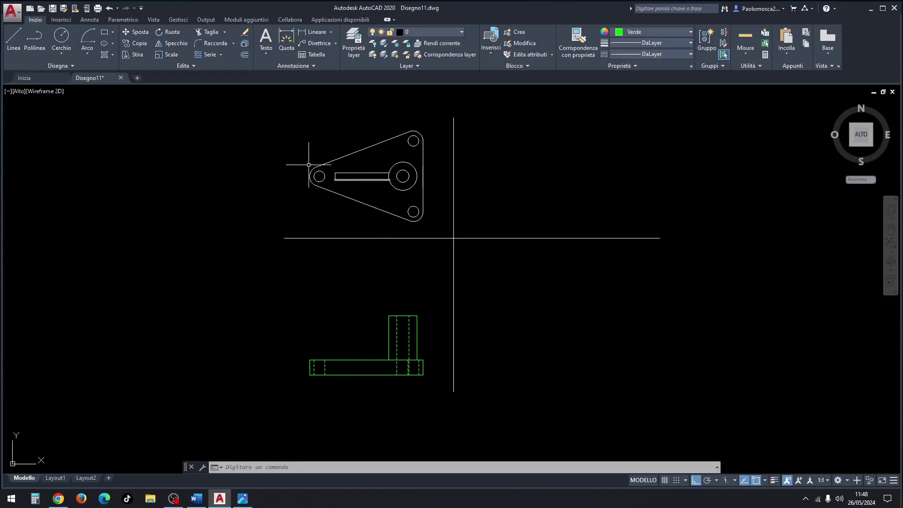
# Step: Draw a vertical guide line from the slot's left end down to the base's top edge
pyautogui.click(14, 40)
pyautogui.scroll(2, 339, 192)
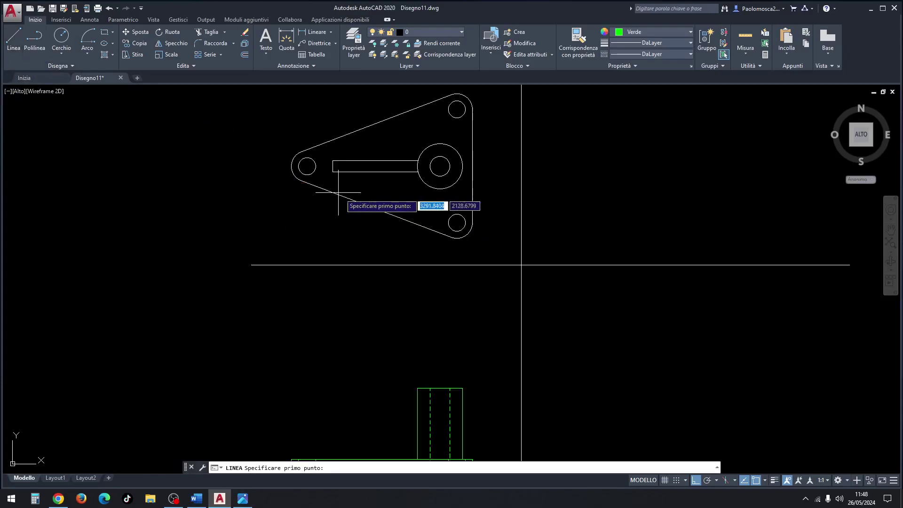
pyautogui.scroll(-2, 365, 201)
pyautogui.click(343, 182)
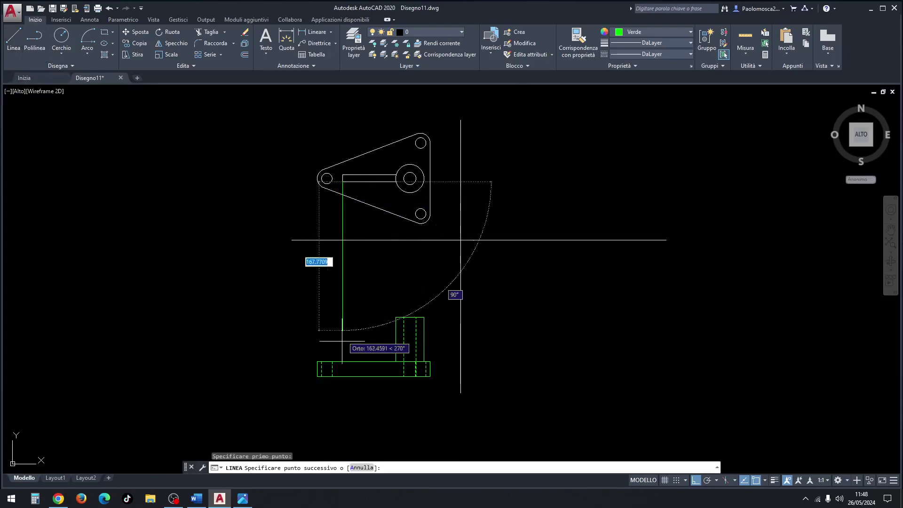
pyautogui.click(346, 362)
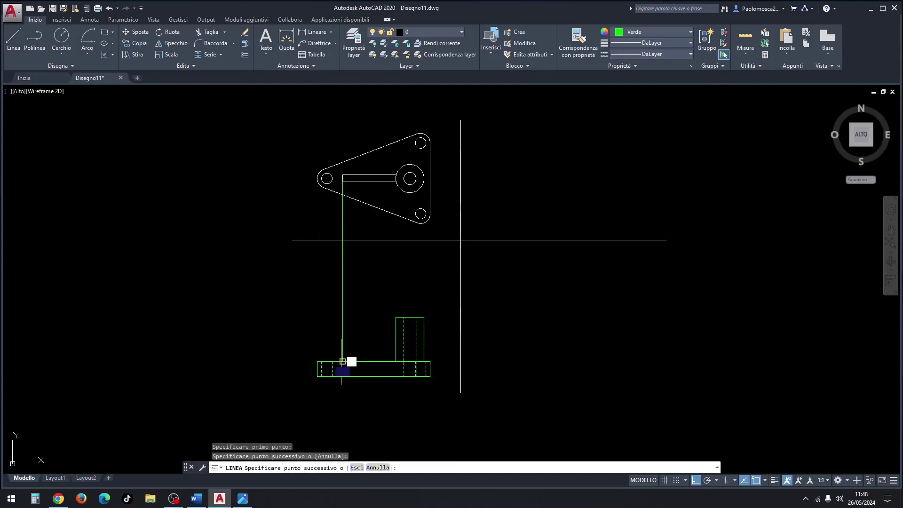
pyautogui.click(396, 317)
pyautogui.press('Escape')
# Step: Draw the rib diagonal from the base up to the upright's top-left corner, and delete the guide line
pyautogui.click(13, 39)
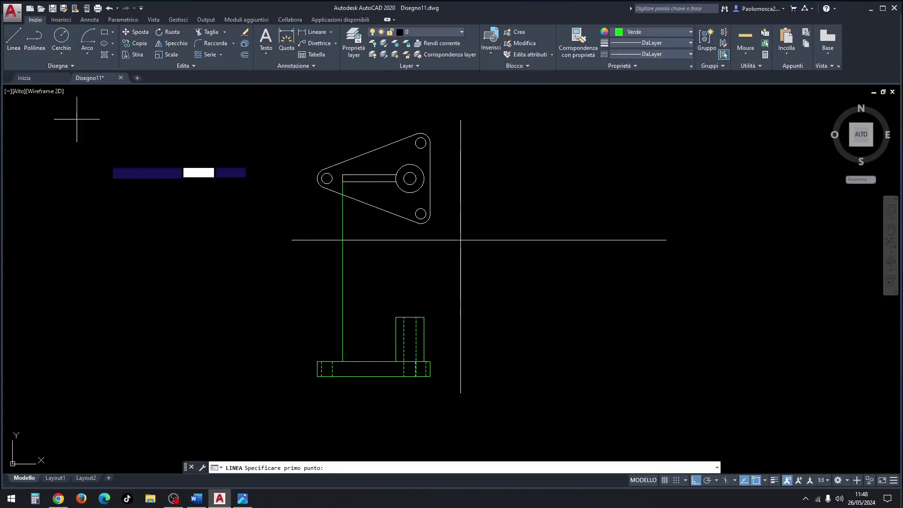
pyautogui.click(343, 338)
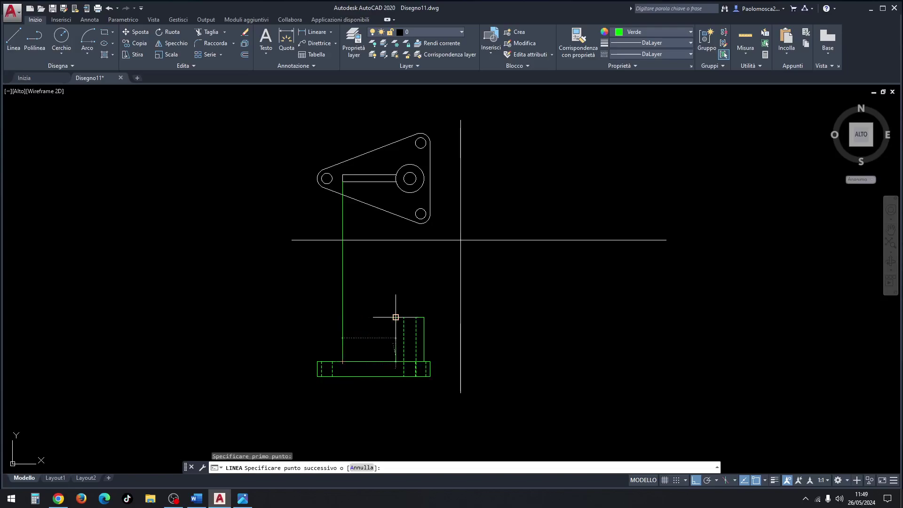
pyautogui.click(396, 318)
pyautogui.press('Escape')
pyautogui.click(380, 270)
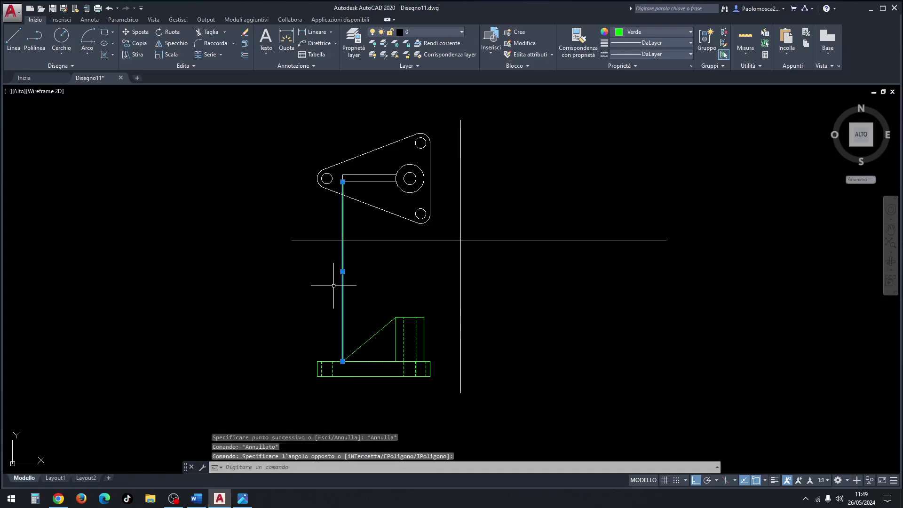
pyautogui.press('Delete')
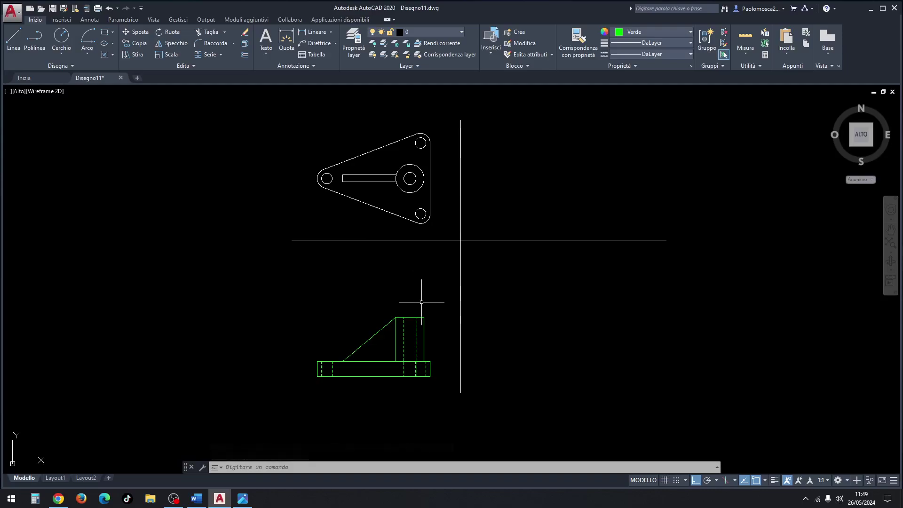
# Step: Change the front view's colour to DaLayer (ByLayer) so it appears white
pyautogui.click(437, 299)
pyautogui.click(250, 430)
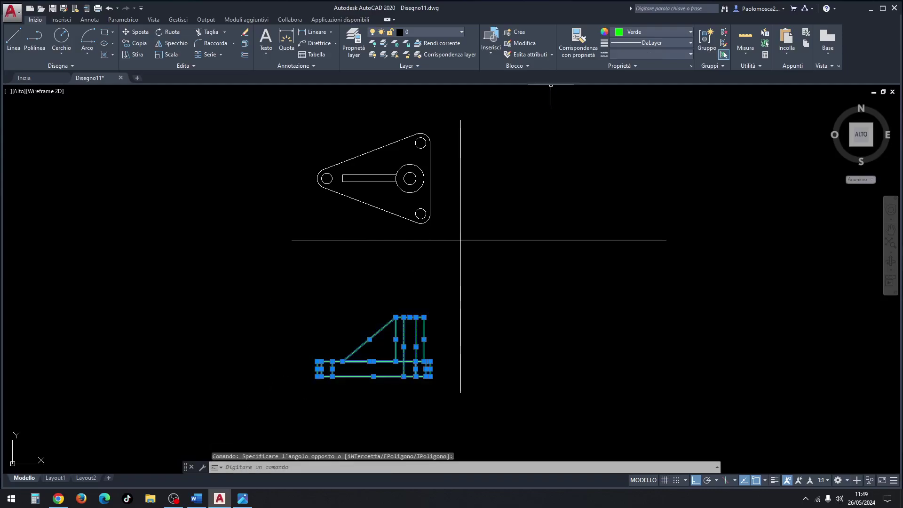
pyautogui.click(646, 30)
pyautogui.click(631, 46)
pyautogui.press('Escape')
pyautogui.press('Escape')
pyautogui.press('Escape')
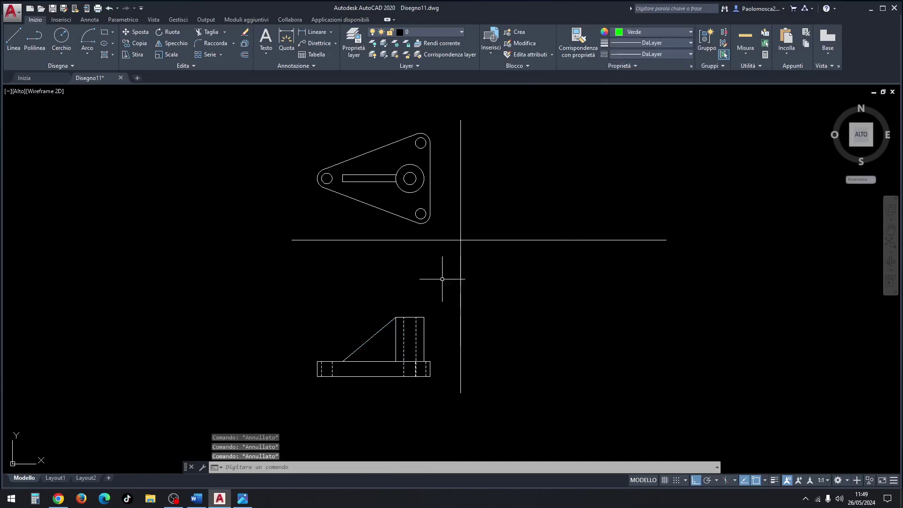
pyautogui.moveTo(442, 279); pyautogui.dragTo(398, 282, button='middle')
# Step: Move the front view up from its bottom-right corner, closer to the horizontal centre line
pyautogui.click(230, 409)
pyautogui.rightClick(279, 328)
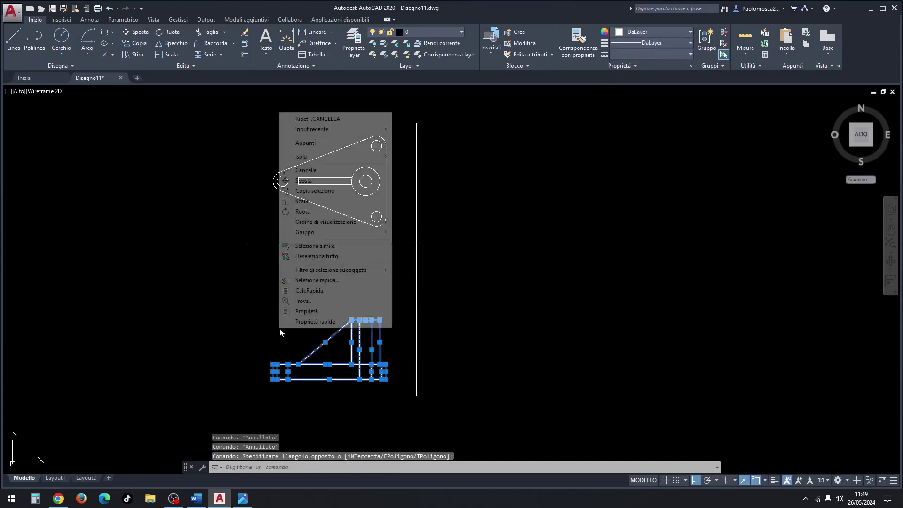
pyautogui.click(285, 181)
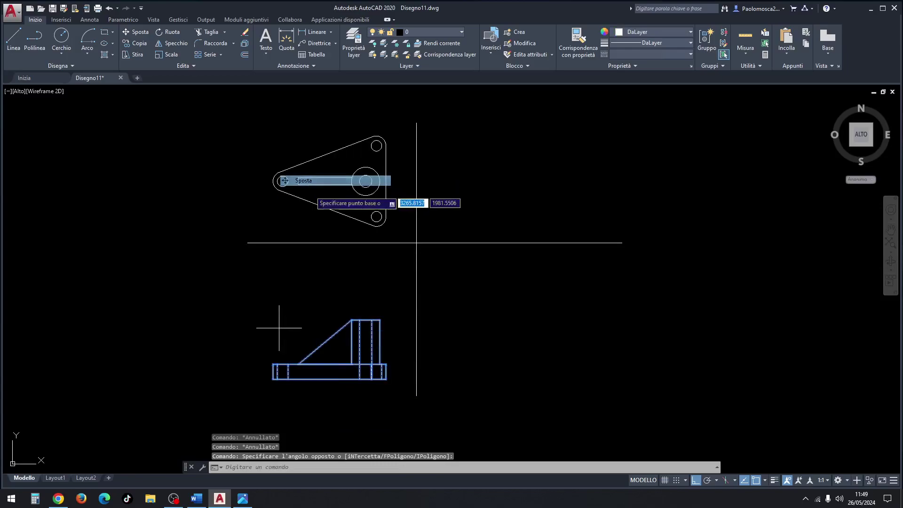
pyautogui.click(386, 365)
pyautogui.click(393, 315)
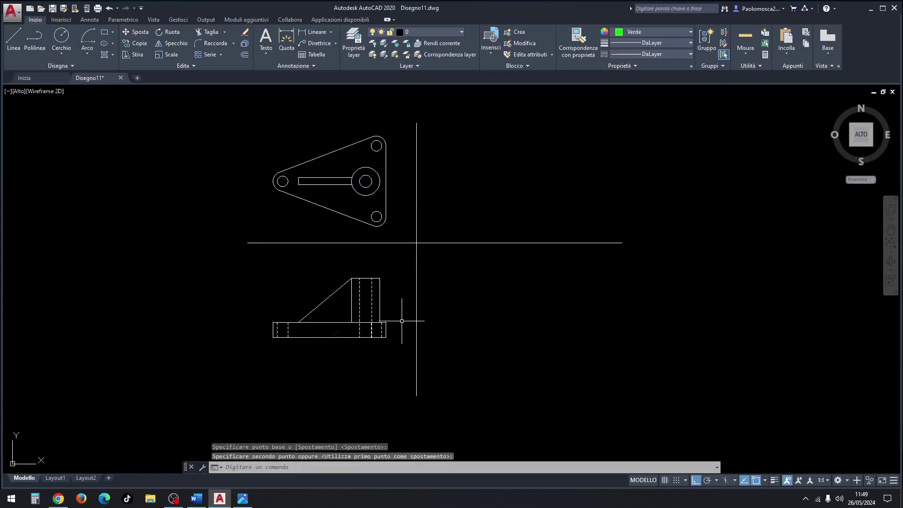
pyautogui.press('Escape')
pyautogui.press('Escape')
pyautogui.press('Escape')
pyautogui.moveTo(413, 297); pyautogui.dragTo(389, 313, button='middle')
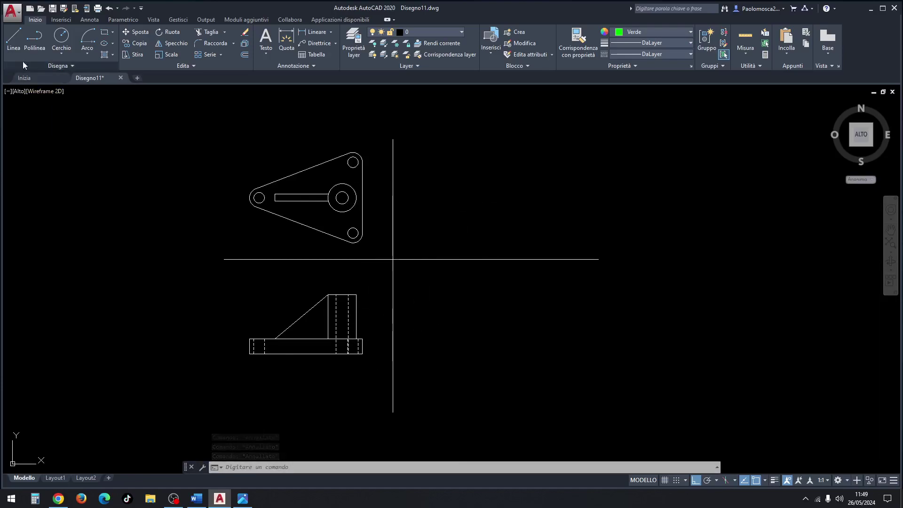
# Step: Draw horizontal lines from the base's top-right and bottom-right corners to the vertical axis
pyautogui.click(13, 38)
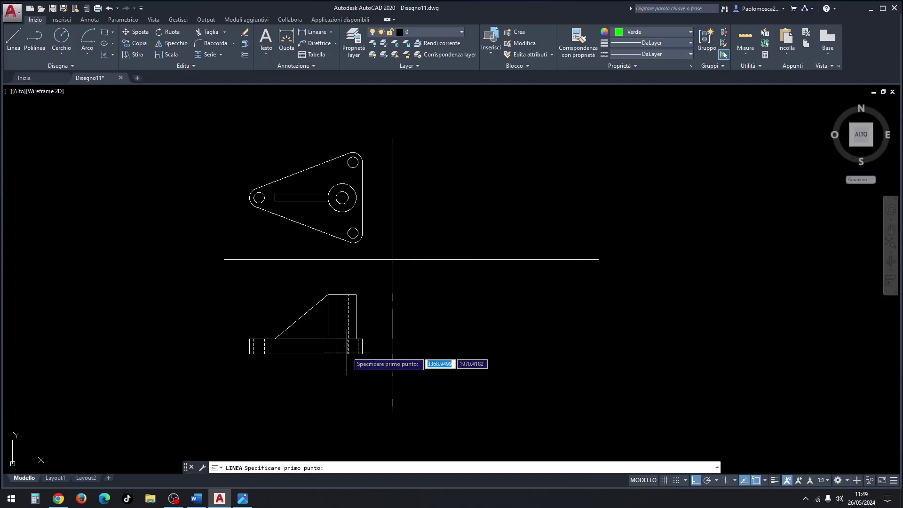
pyautogui.click(363, 339)
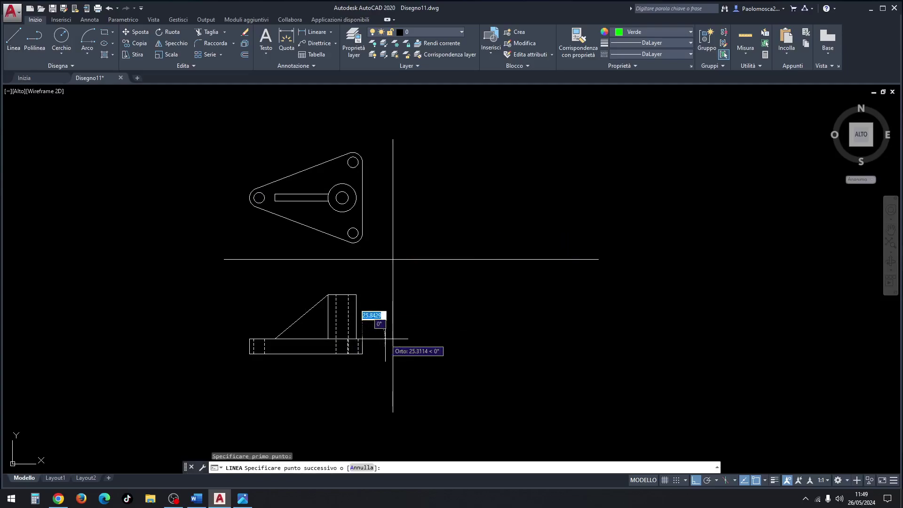
pyautogui.click(392, 339)
pyautogui.press('Return')
pyautogui.press('Return')
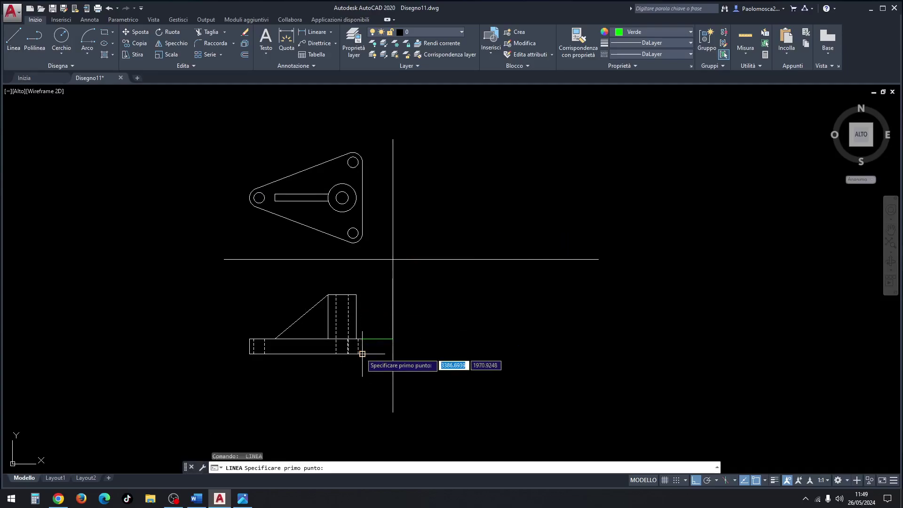
pyautogui.click(363, 354)
pyautogui.click(393, 354)
pyautogui.press('Return')
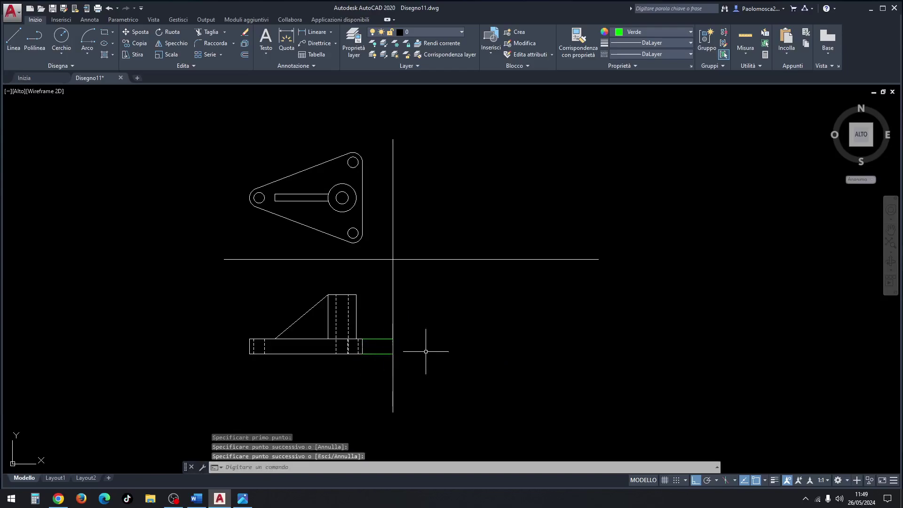
# Step: Draw the inner start-centre-end quarter arc centred on the axes crossing, ending on the horizontal centre line
pyautogui.click(89, 54)
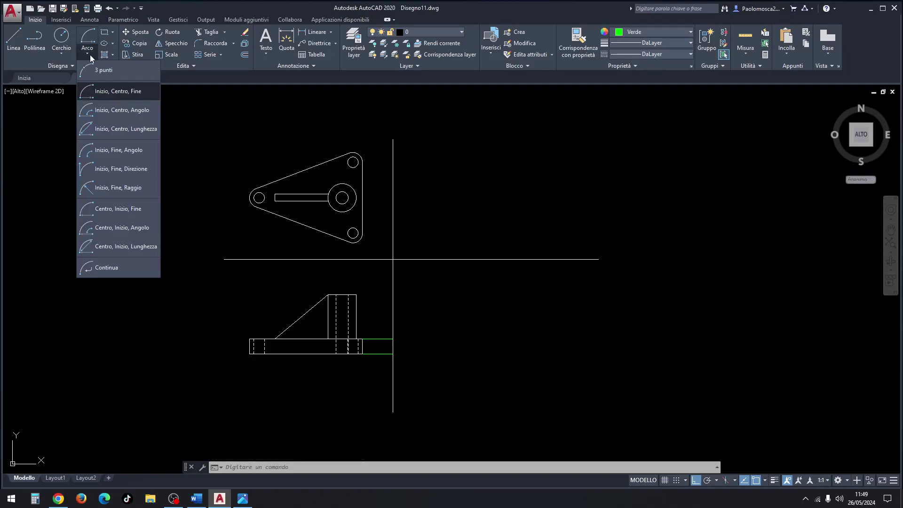
pyautogui.click(120, 91)
pyautogui.click(393, 339)
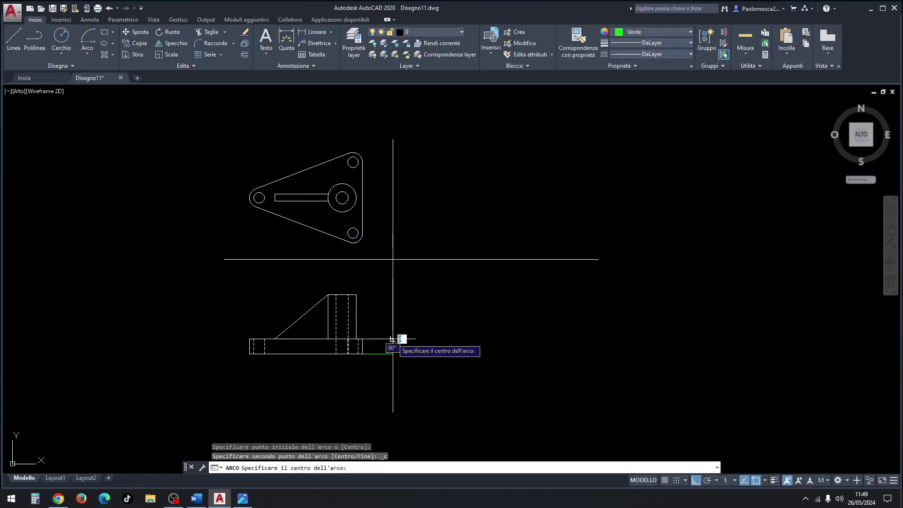
pyautogui.click(393, 259)
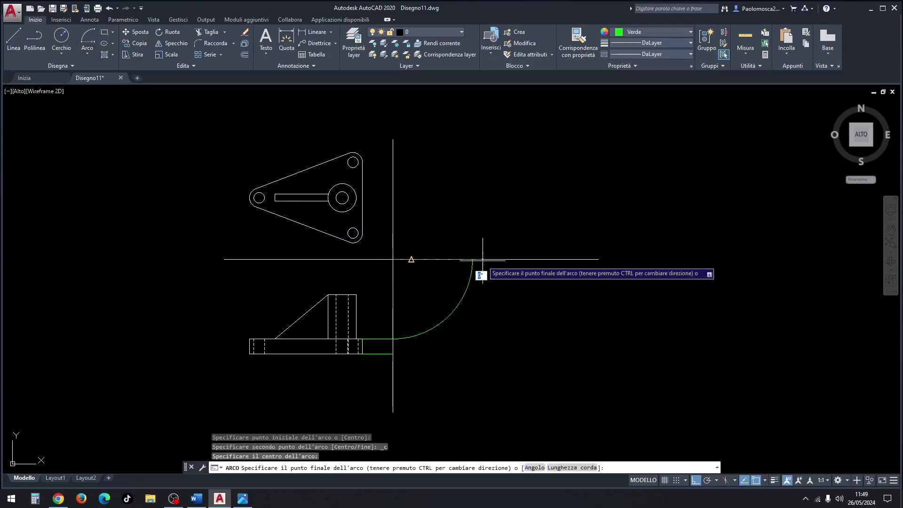
pyautogui.press('Return')
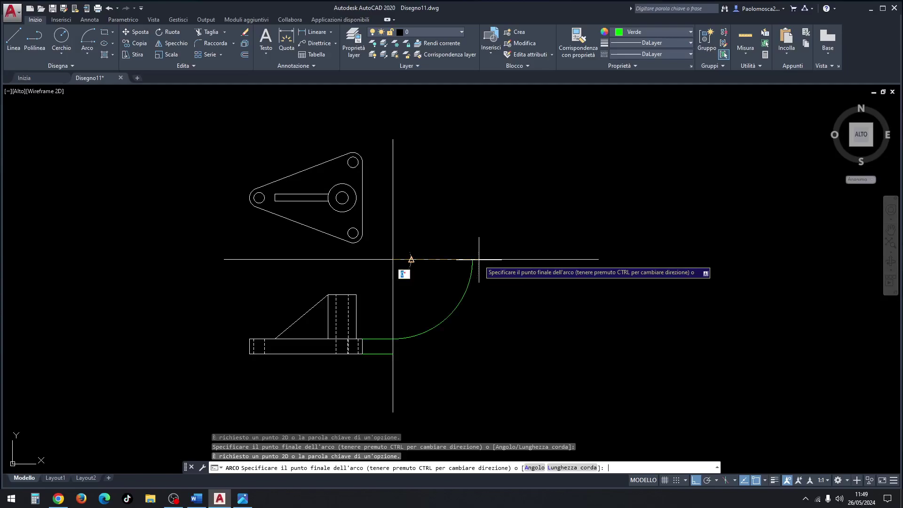
pyautogui.click(474, 259)
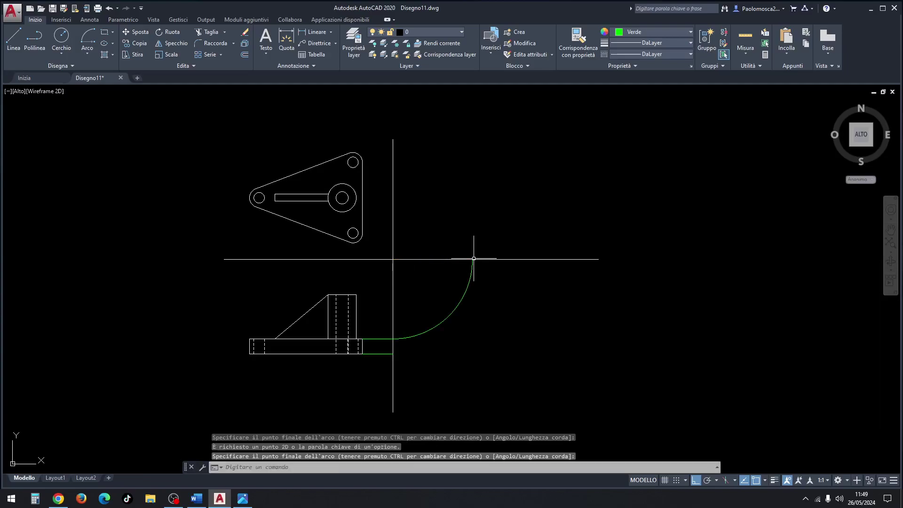
# Step: Draw a vertical line from the lower projection line's end, then undo it
pyautogui.click(13, 37)
pyautogui.click(393, 354)
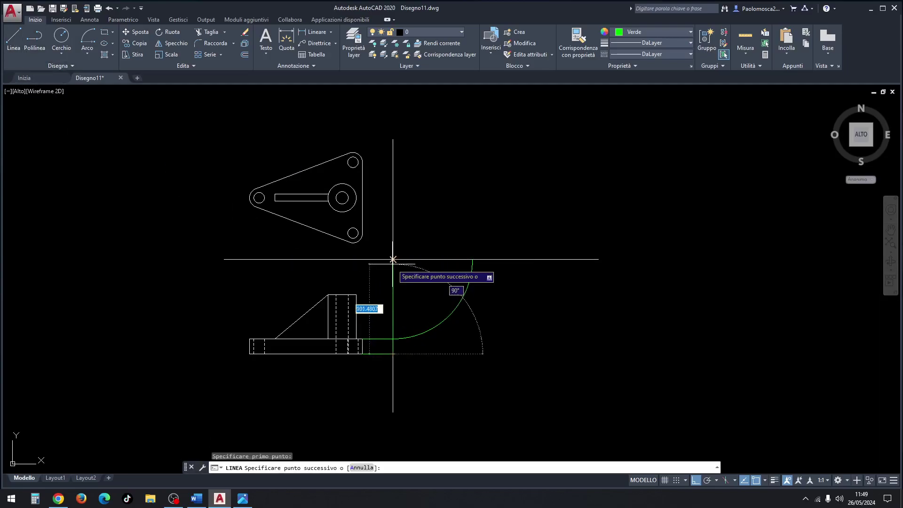
pyautogui.click(393, 259)
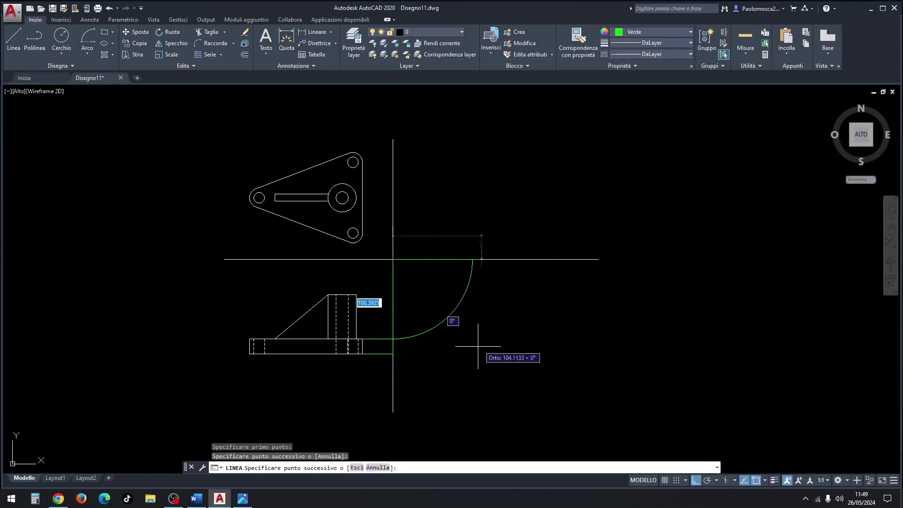
pyautogui.press('Escape')
pyautogui.press('Escape')
pyautogui.press('Escape')
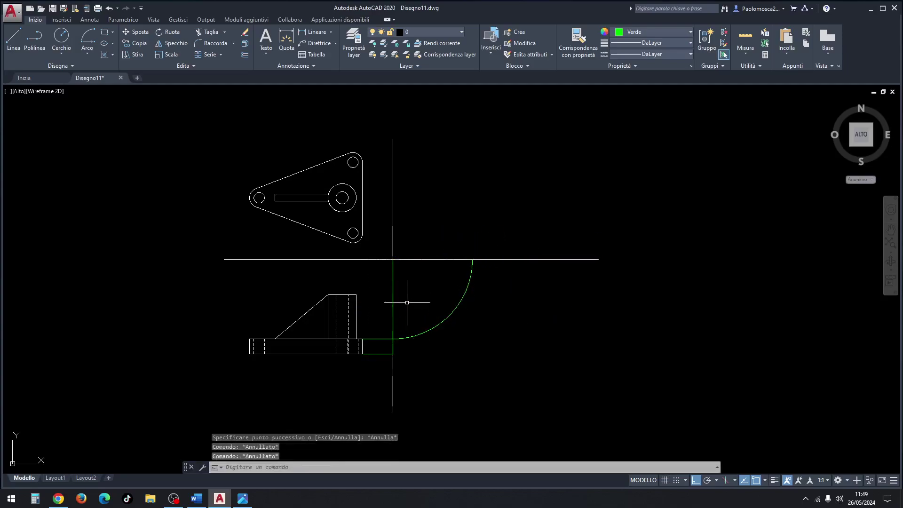
pyautogui.click(108, 11)
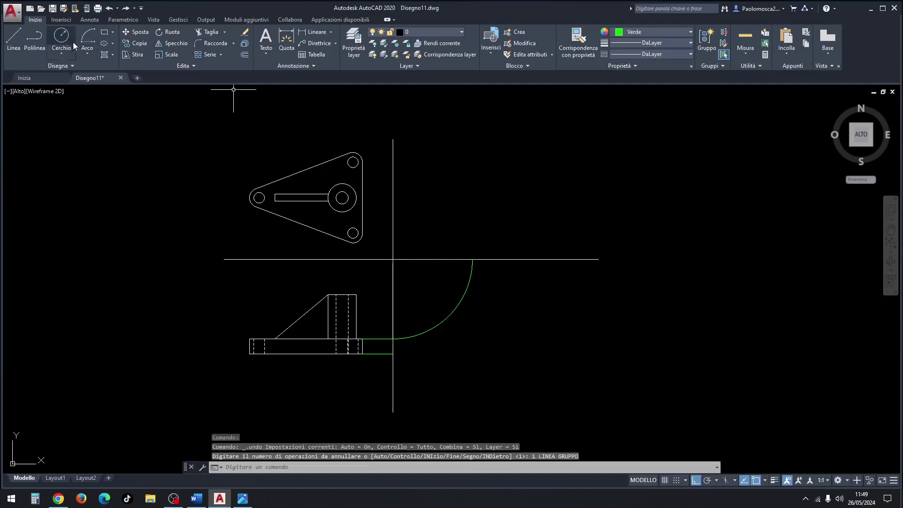
# Step: Draw the outer quarter arc from the lower projection line's end around the axes crossing
pyautogui.click(87, 38)
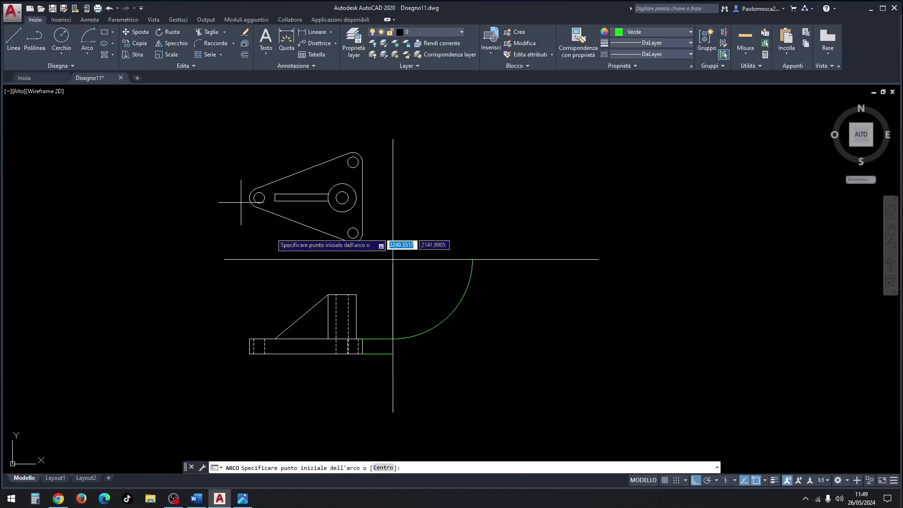
pyautogui.click(393, 354)
pyautogui.click(393, 259)
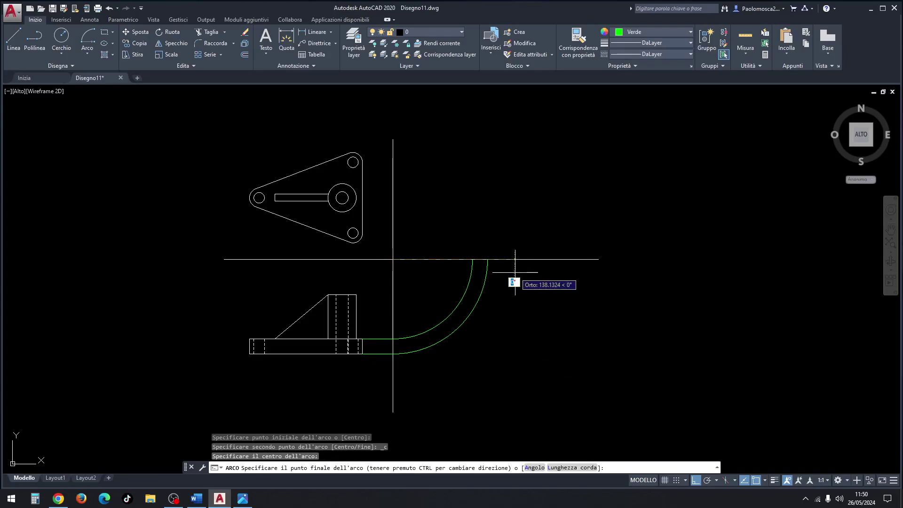
pyautogui.press('Return')
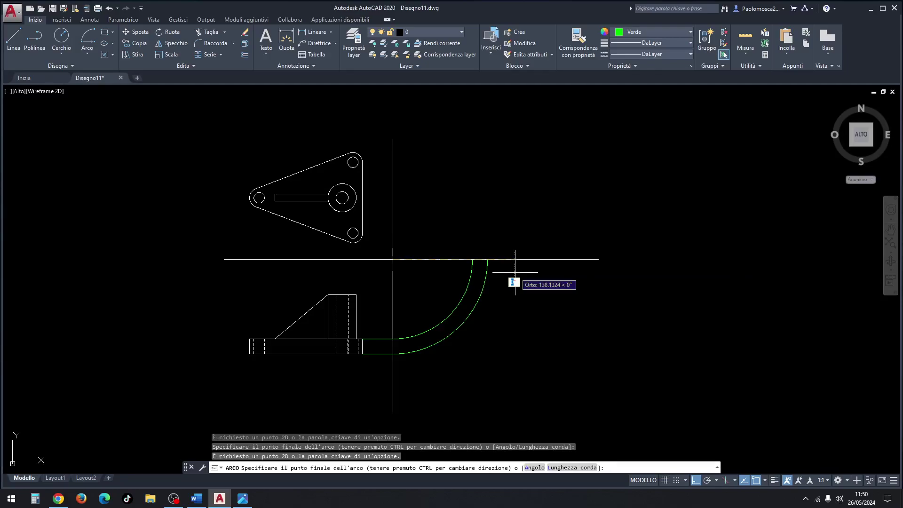
pyautogui.press('Escape')
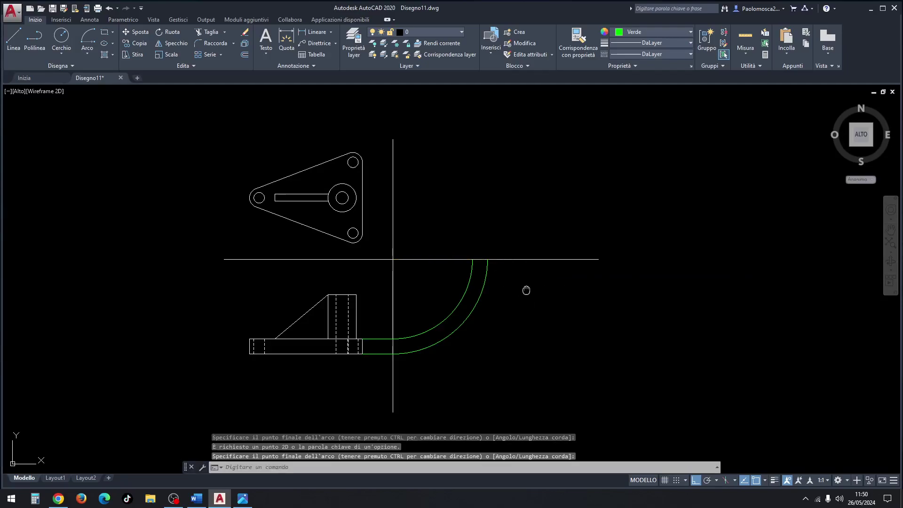
pyautogui.moveTo(527, 291); pyautogui.dragTo(448, 298, button='middle')
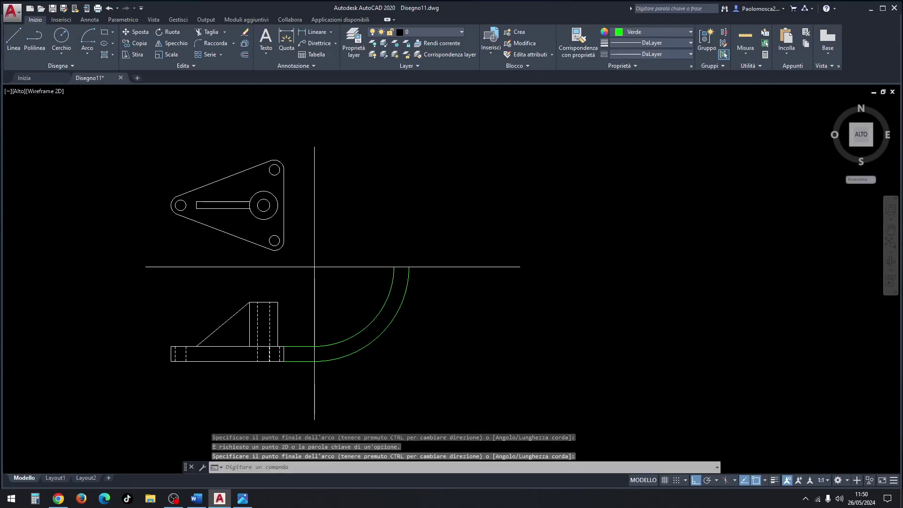
# Step: Draw two vertical projection lines from the arcs' upper ends up beside the top view
pyautogui.click(14, 37)
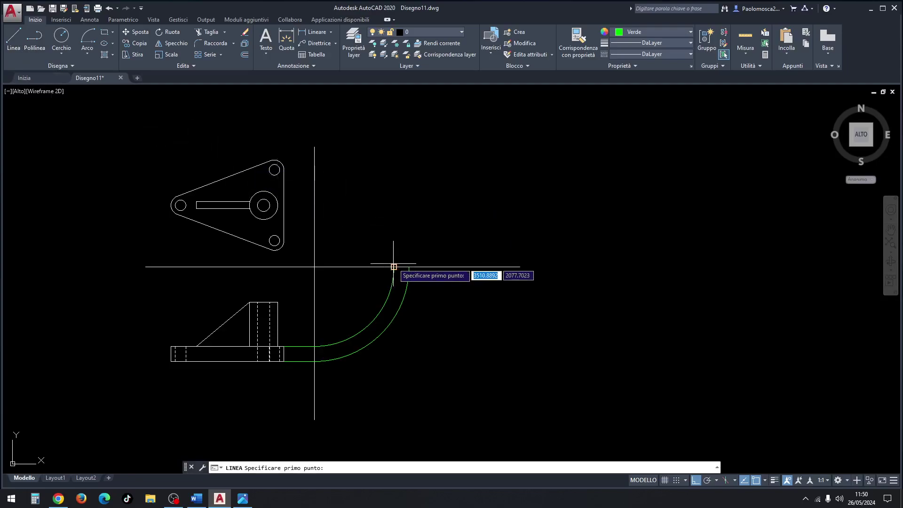
pyautogui.press('Escape')
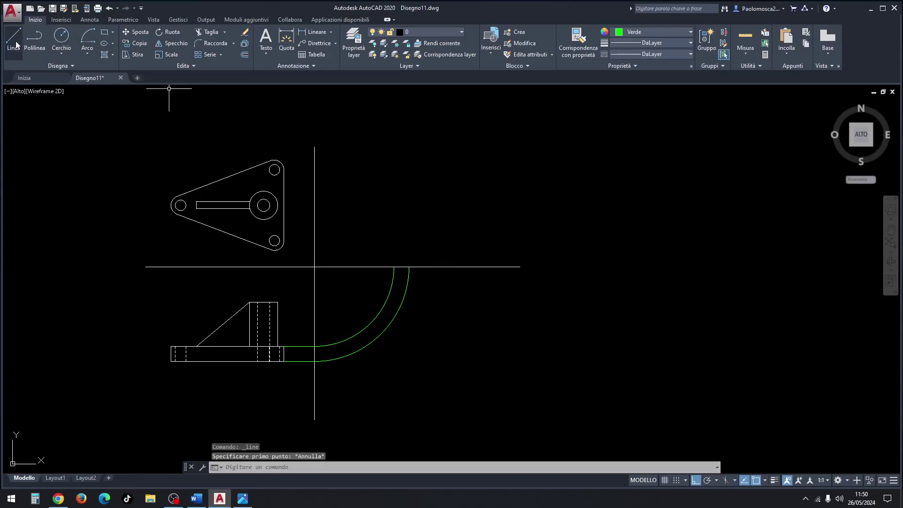
pyautogui.click(16, 45)
pyautogui.click(394, 266)
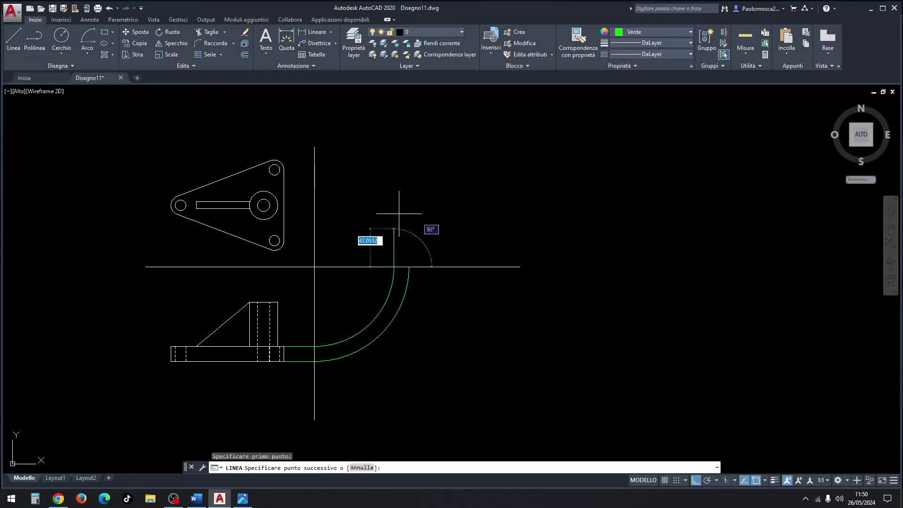
pyautogui.click(397, 137)
pyautogui.press('Escape')
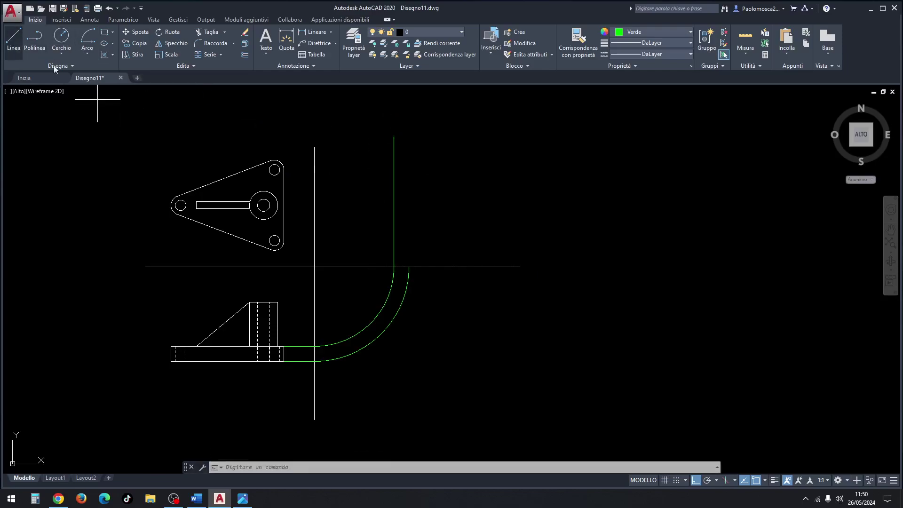
pyautogui.press('space')
pyautogui.click(409, 267)
pyautogui.click(409, 136)
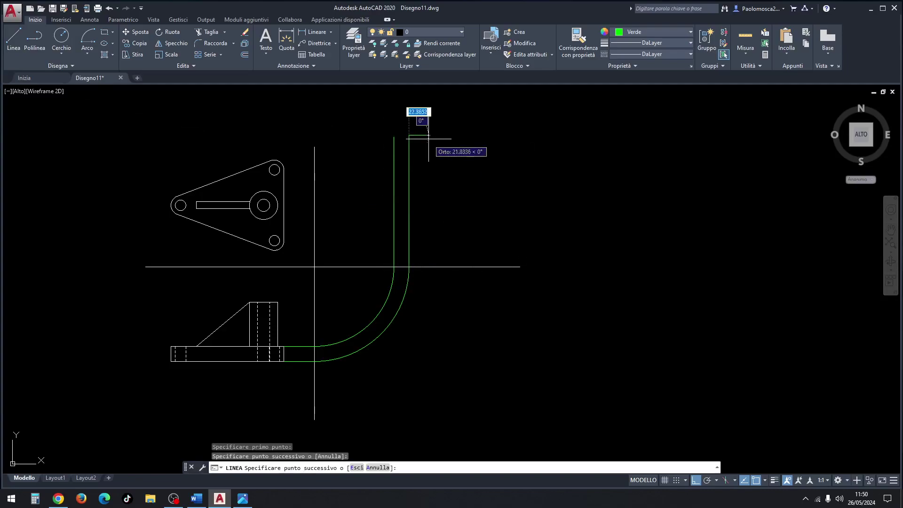
pyautogui.press('Escape')
# Step: Project horizontal lines from the upper hole's top and the plate's bottom across past the axis
pyautogui.press('space')
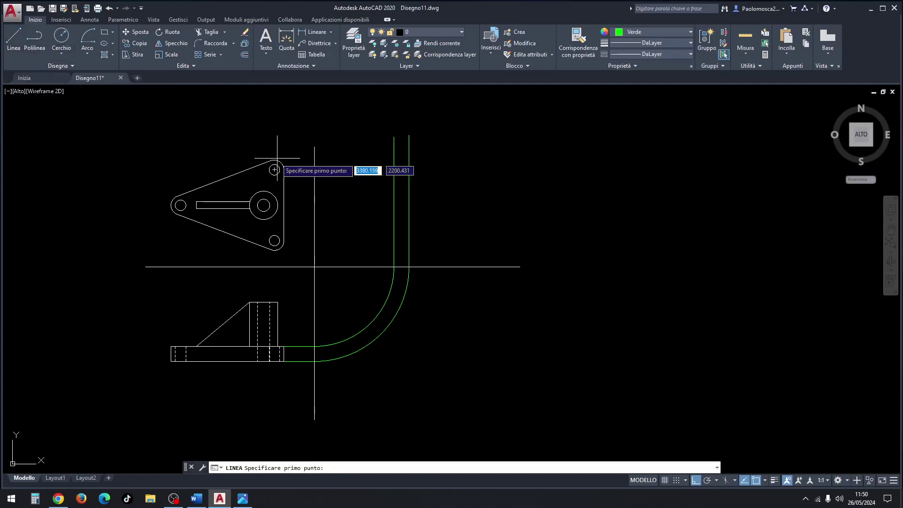
pyautogui.click(274, 160)
pyautogui.click(439, 160)
pyautogui.press('Escape')
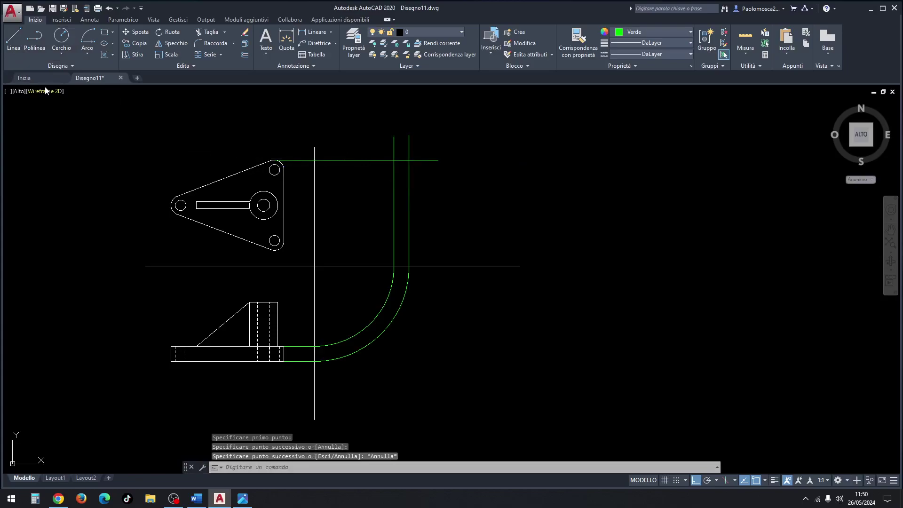
pyautogui.click(13, 38)
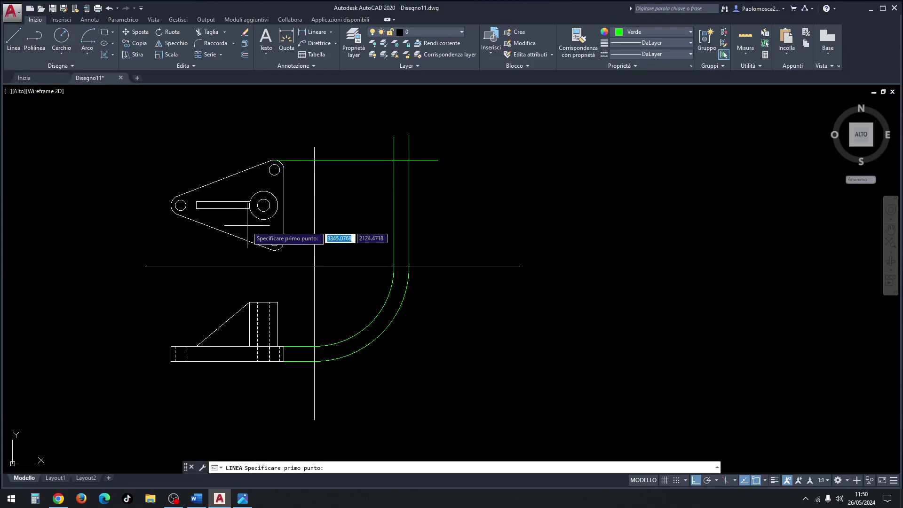
pyautogui.click(275, 251)
pyautogui.click(466, 250)
pyautogui.press('Escape')
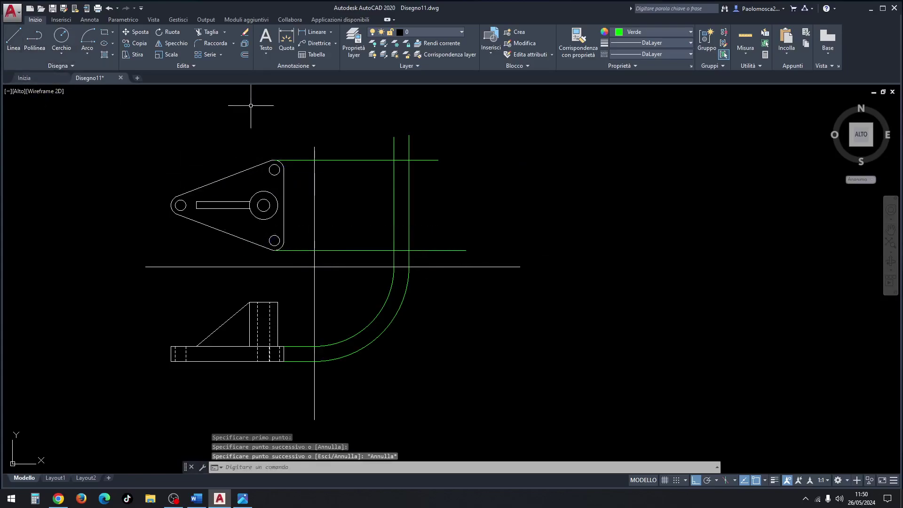
# Step: Trim the overshooting projection lines to form the side-view rectangle and delete both construction arcs
pyautogui.click(217, 32)
pyautogui.click(450, 139)
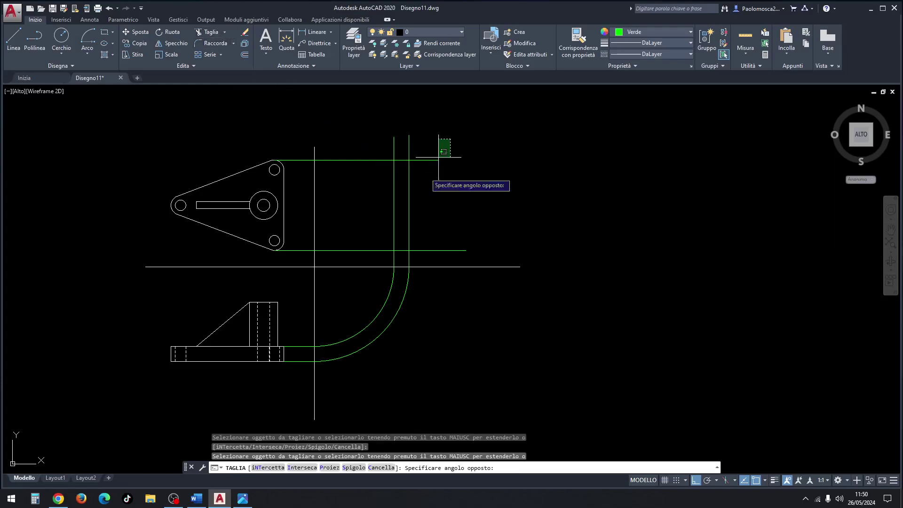
pyautogui.click(410, 242)
pyautogui.click(424, 139)
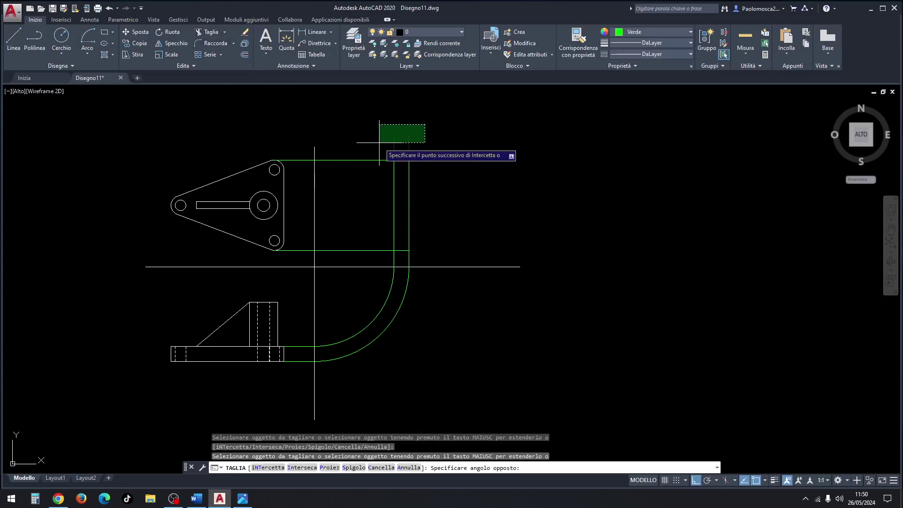
pyautogui.click(339, 262)
pyautogui.click(347, 260)
pyautogui.click(621, 270)
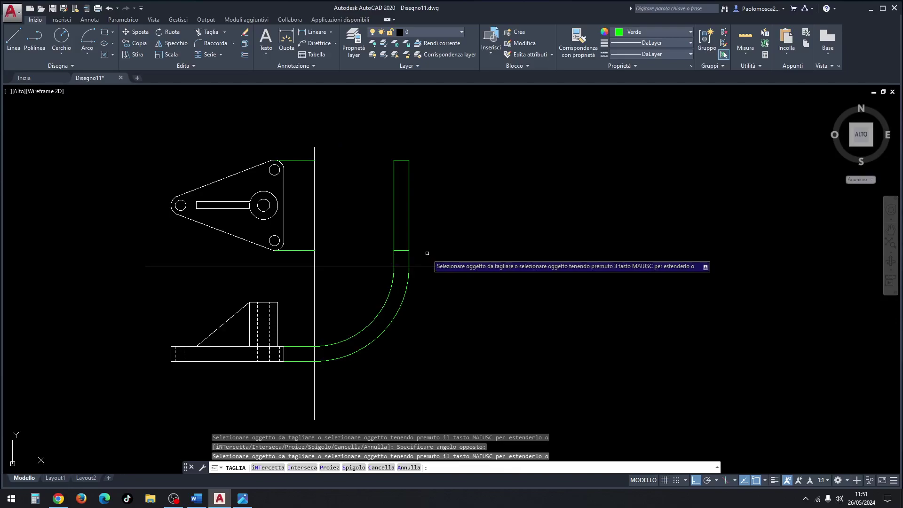
pyautogui.click(427, 256)
pyautogui.press('Escape')
pyautogui.press('Escape')
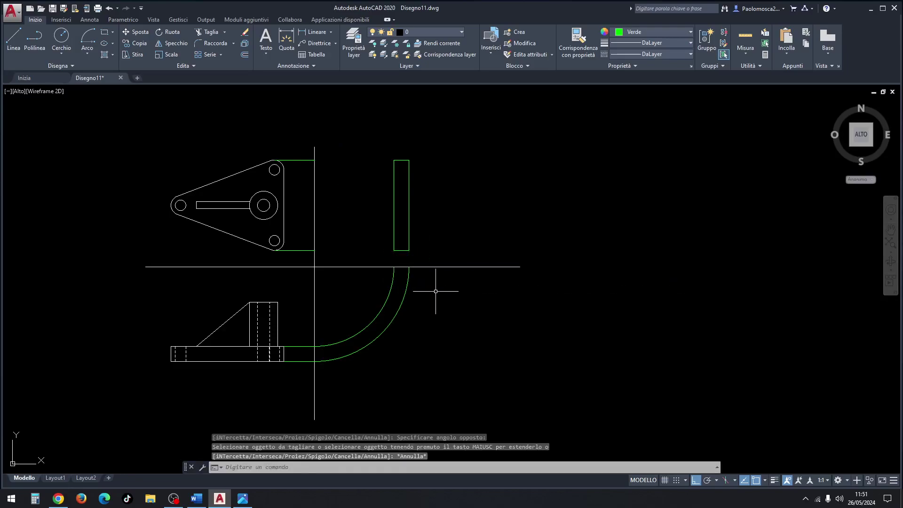
pyautogui.click(428, 295)
pyautogui.click(369, 333)
pyautogui.press('Delete')
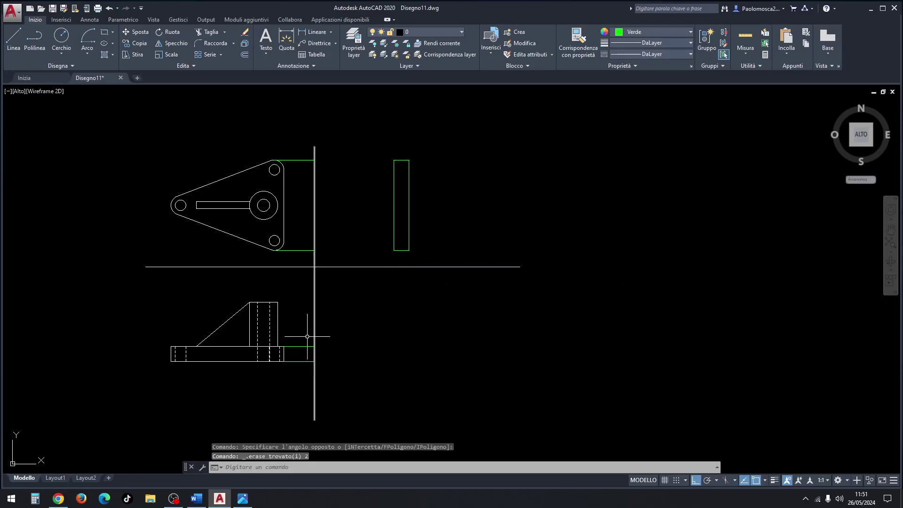
# Step: Erase the leftover green lines beside the front view and near the top view
pyautogui.click(308, 337)
pyautogui.click(289, 364)
pyautogui.press('Delete')
pyautogui.click(303, 160)
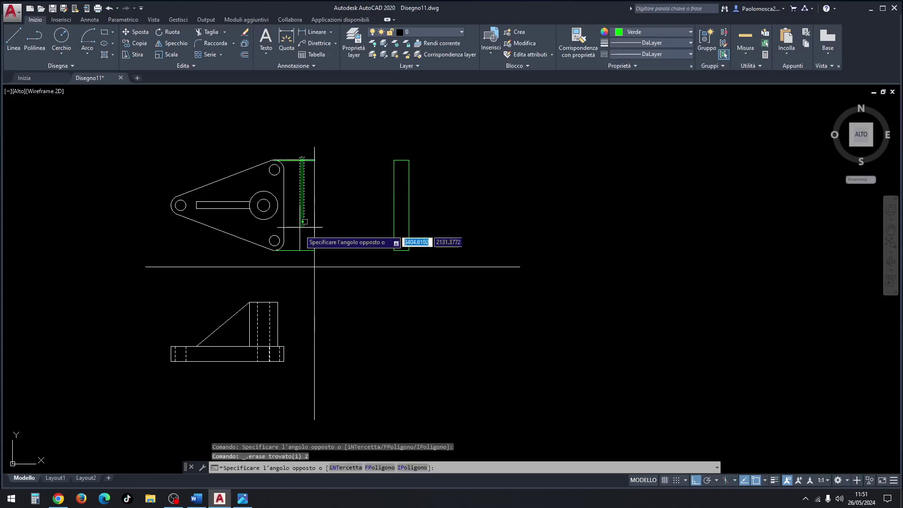
pyautogui.click(299, 259)
pyautogui.press('Delete')
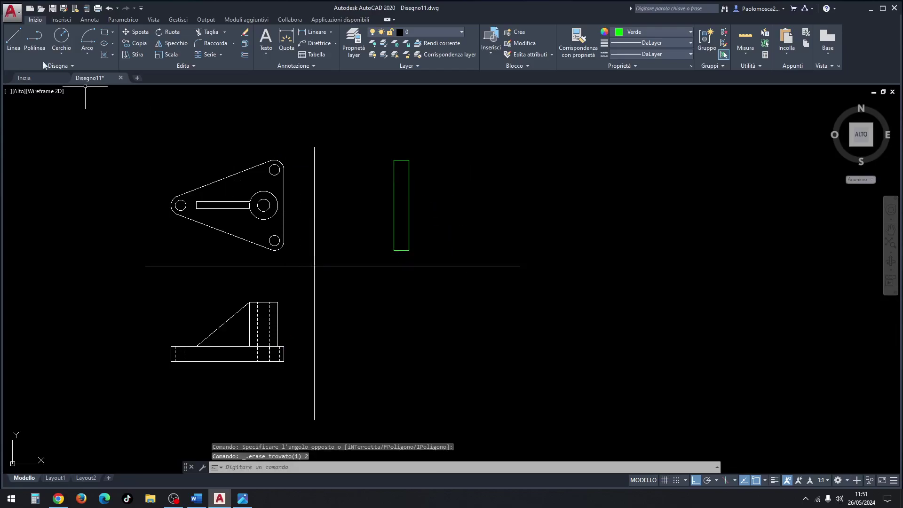
# Step: Draw two projection lines from the top hole's edges to the side view, then erase them
pyautogui.click(17, 38)
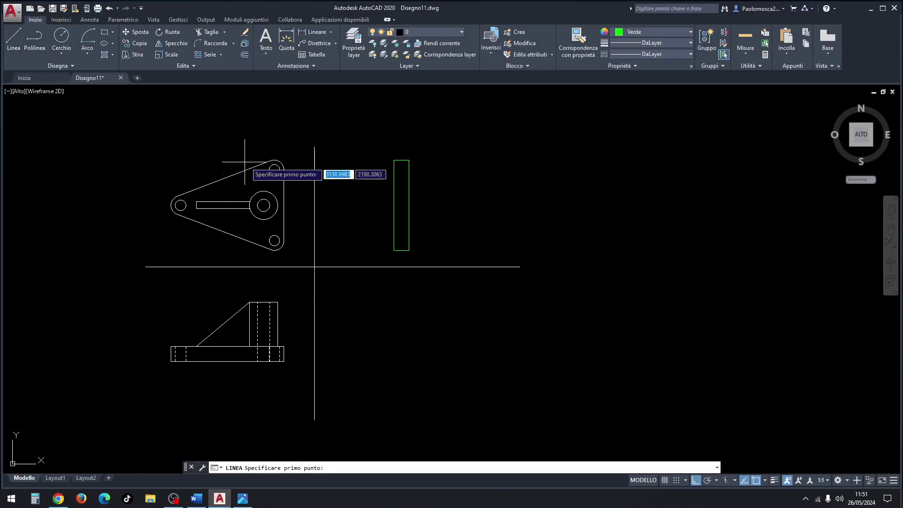
pyautogui.click(274, 164)
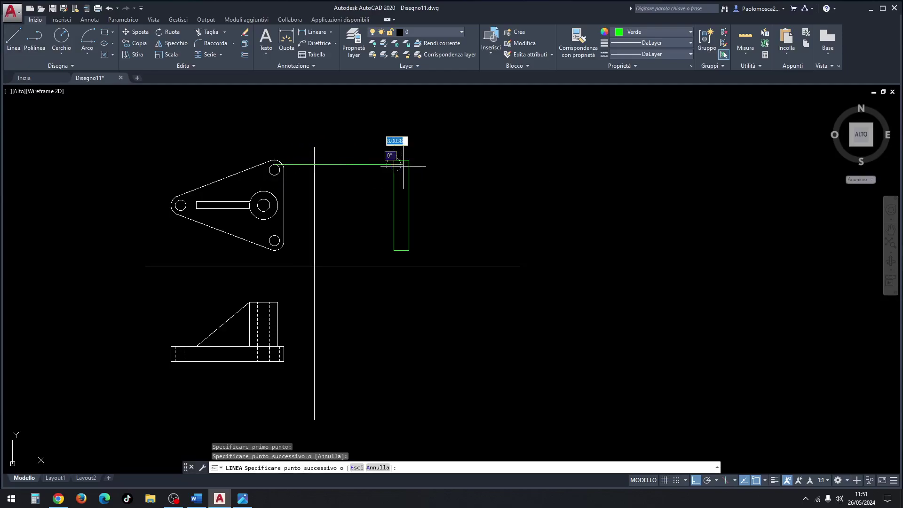
pyautogui.click(393, 164)
pyautogui.press('Return')
pyautogui.press('Return')
pyautogui.click(274, 175)
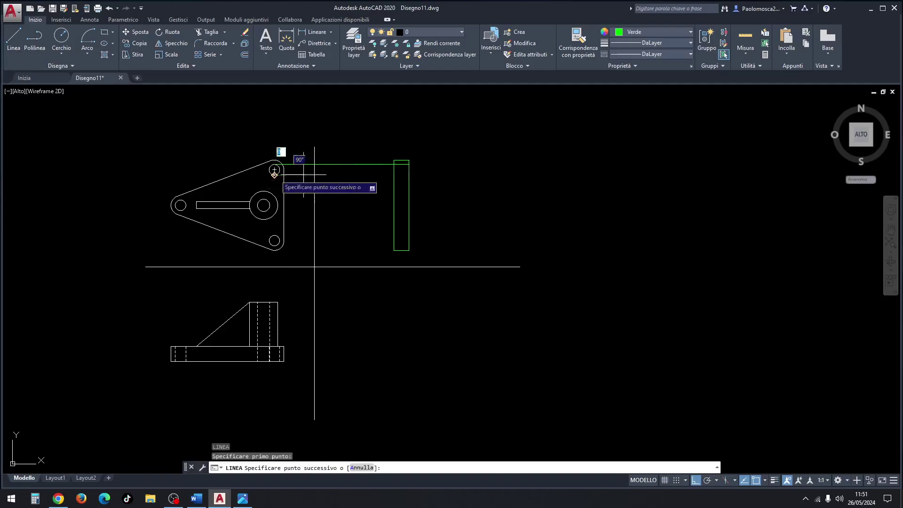
pyautogui.click(407, 175)
pyautogui.press('Return')
pyautogui.click(365, 158)
pyautogui.click(342, 194)
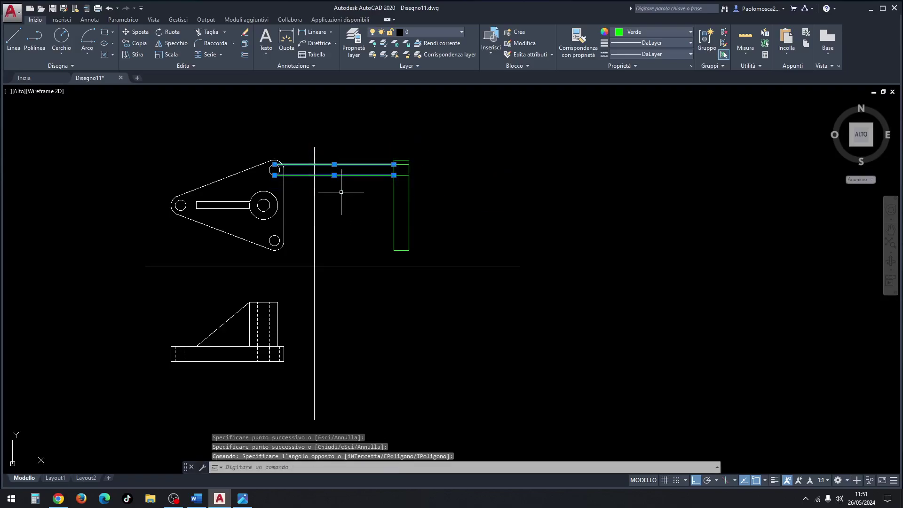
pyautogui.press('Delete')
pyautogui.press('Return')
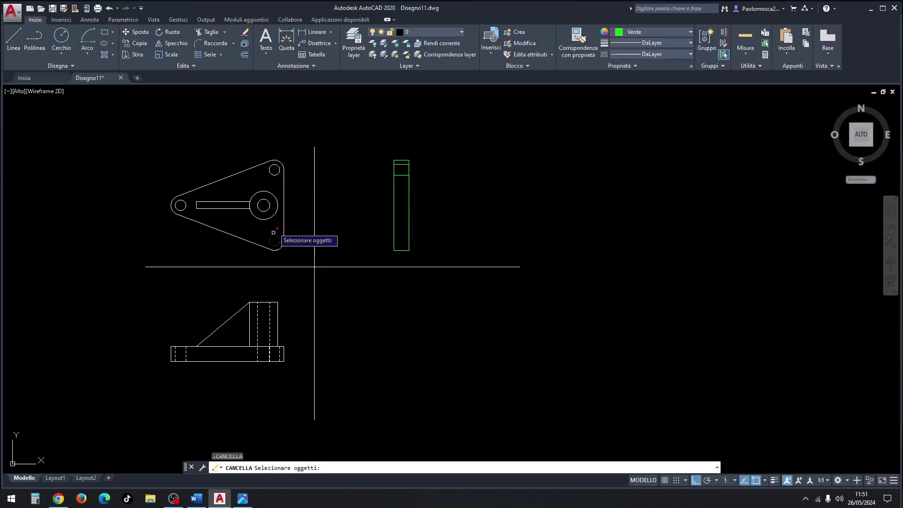
# Step: Project horizontal lines from the left hole's edge and centre across the side view
pyautogui.click(13, 40)
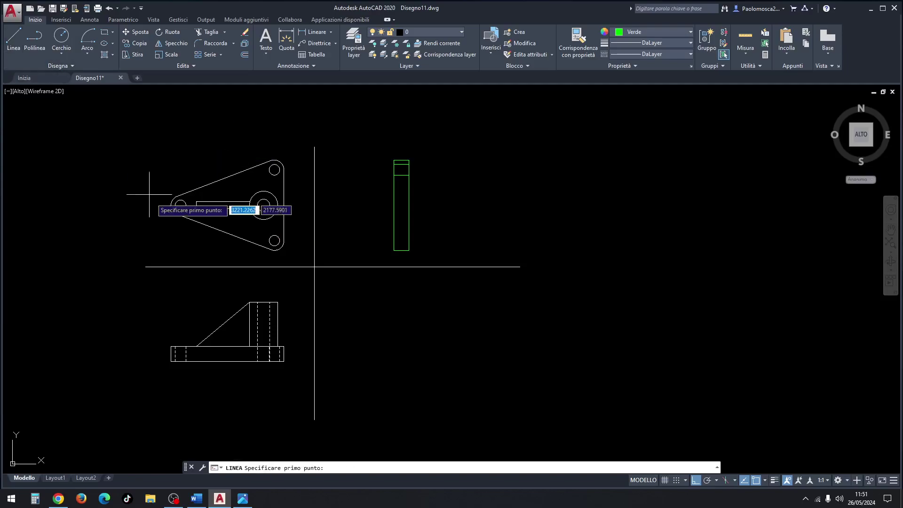
pyautogui.click(181, 200)
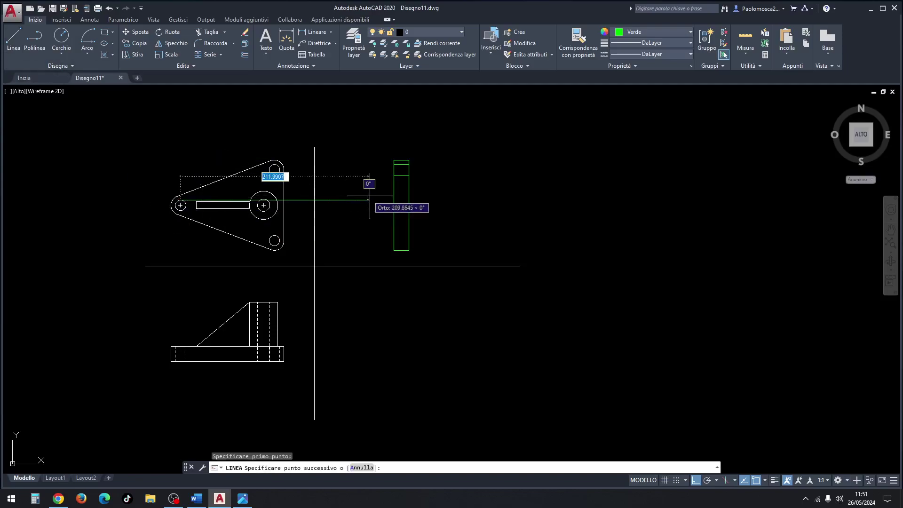
pyautogui.click(409, 200)
pyautogui.press('Return')
pyautogui.press('Return')
pyautogui.click(180, 205)
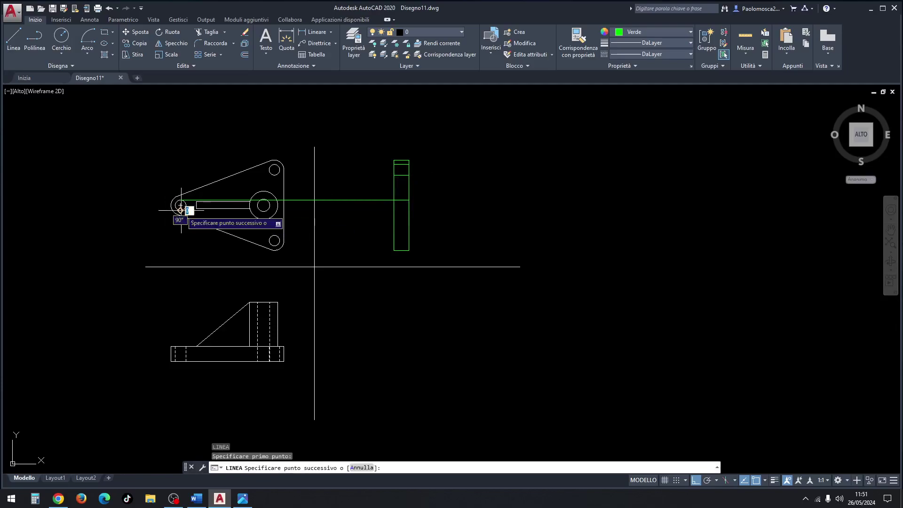
pyautogui.click(409, 210)
pyautogui.press('Return')
pyautogui.press('Return')
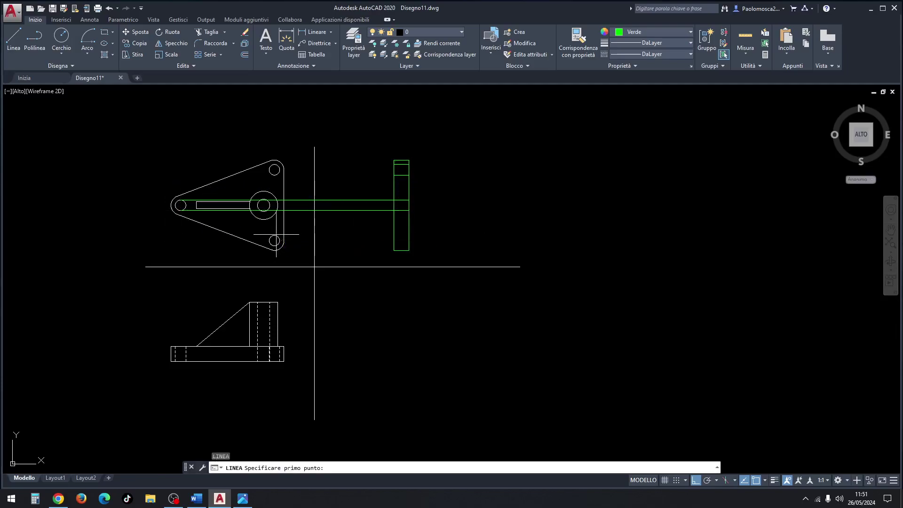
# Step: Project horizontal lines from the lower hole's edge and centre across the side view
pyautogui.click(276, 235)
pyautogui.click(408, 235)
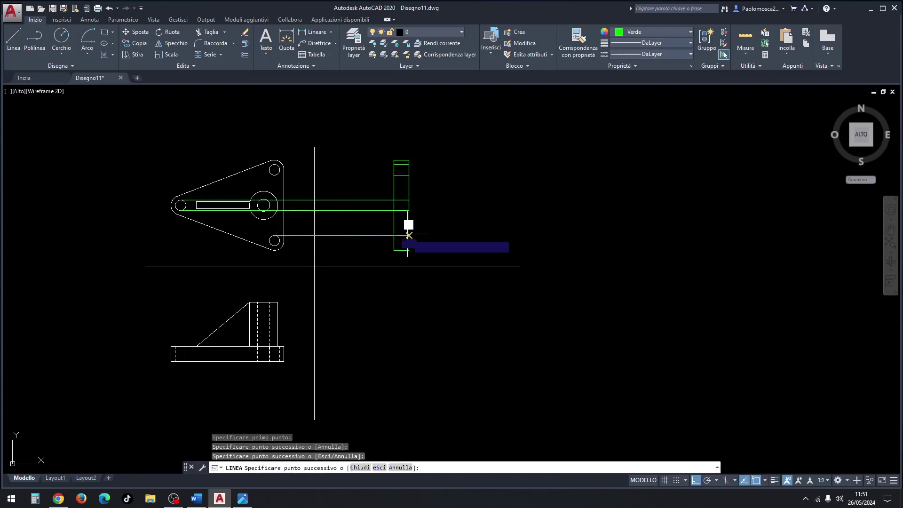
pyautogui.press('Return')
pyautogui.press('Return')
pyautogui.click(274, 241)
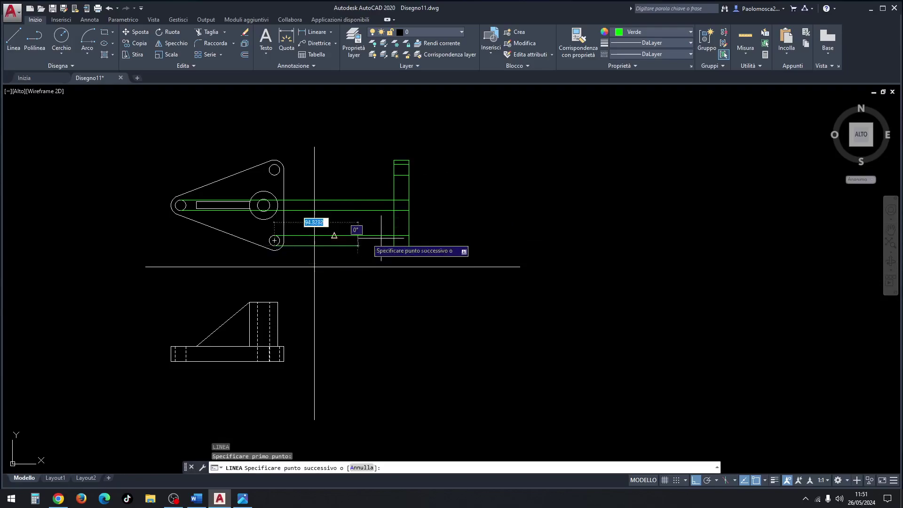
pyautogui.click(393, 246)
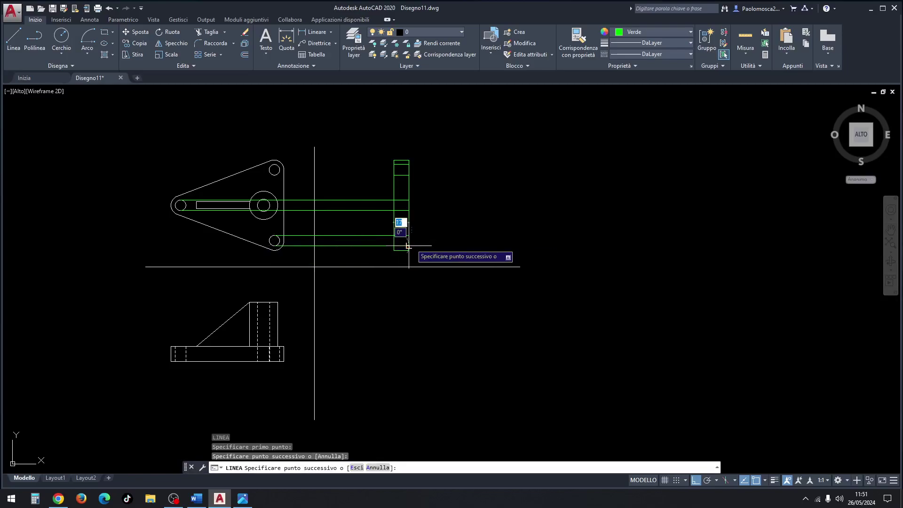
pyautogui.click(409, 245)
pyautogui.press('Escape')
pyautogui.press('Escape')
# Step: Erase the four long projection lines left over from the holes
pyautogui.click(372, 183)
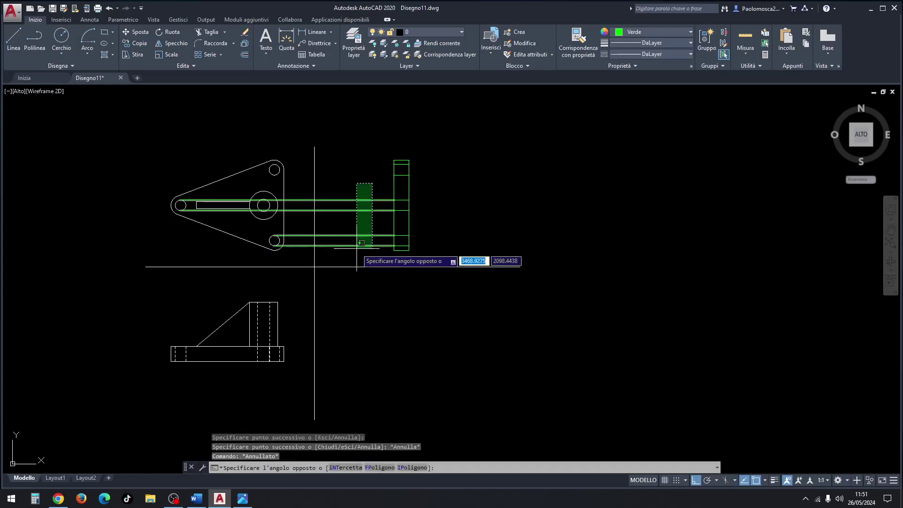
pyautogui.click(361, 243)
pyautogui.press('Delete')
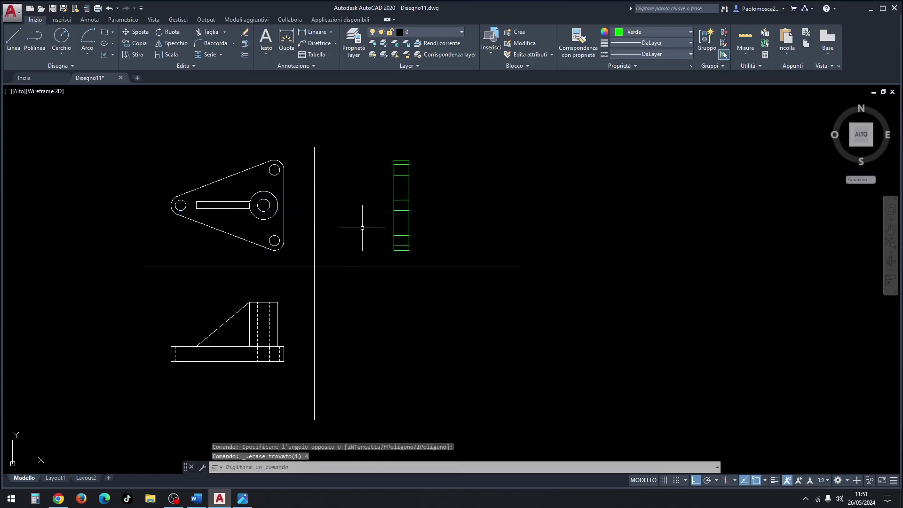
pyautogui.click(403, 170)
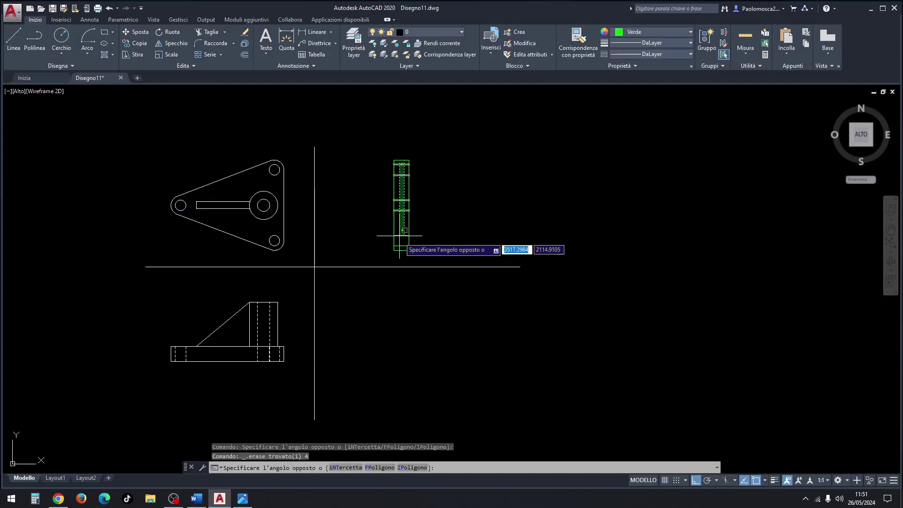
# Step: Make the six side-view hole lines dashed TRATTEGGIATA2 hidden lines at linetype scale 0.5
pyautogui.click(399, 256)
pyautogui.click(645, 54)
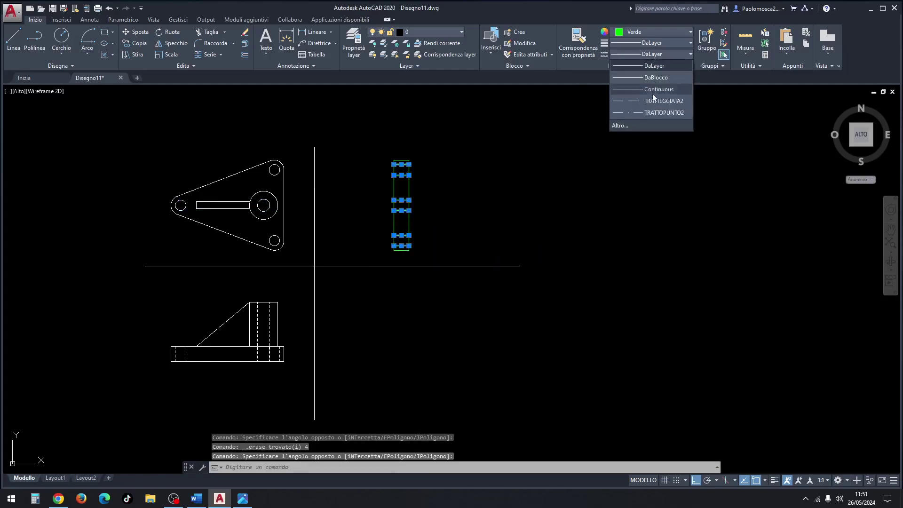
pyautogui.click(658, 100)
pyautogui.rightClick(432, 199)
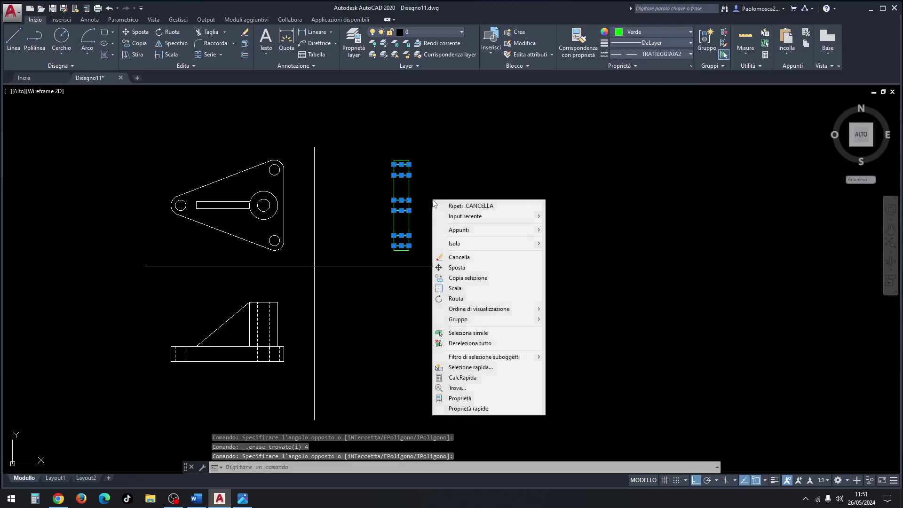
pyautogui.click(452, 395)
pyautogui.write('0.5')
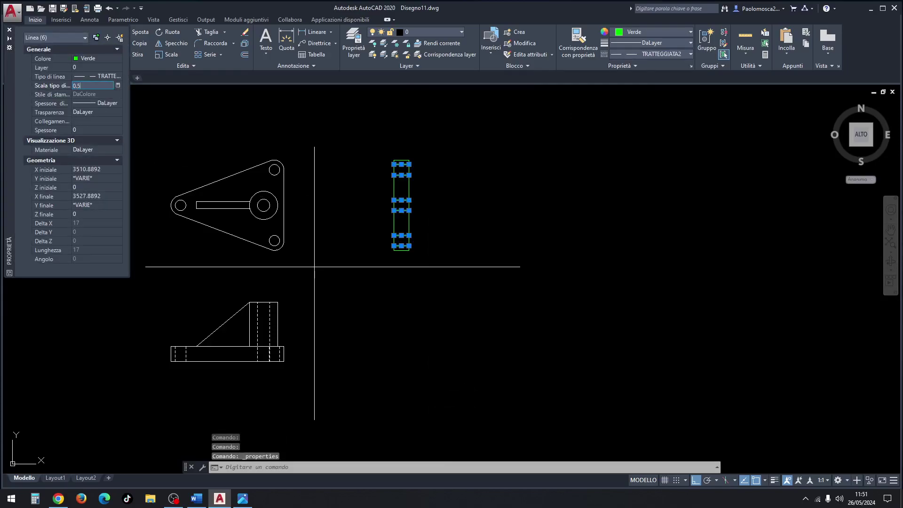
pyautogui.press('Escape')
pyautogui.press('Escape')
pyautogui.press('Escape')
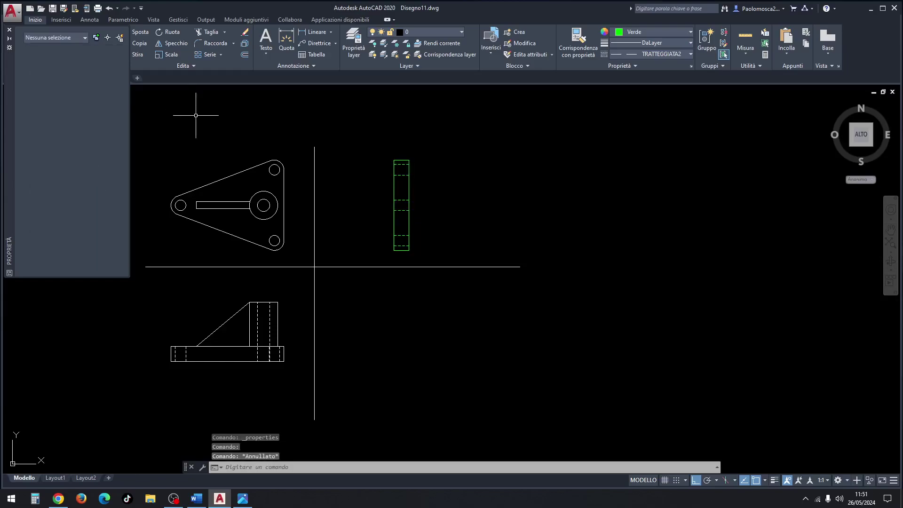
pyautogui.click(9, 31)
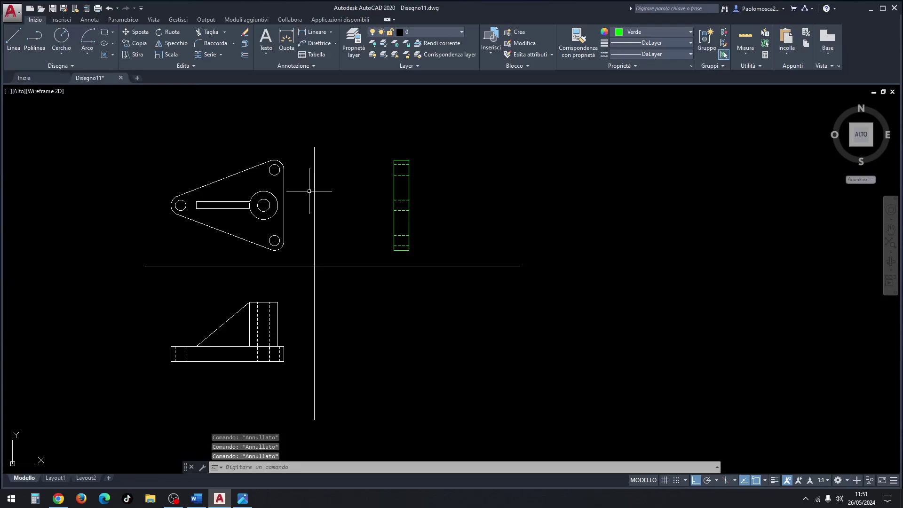
# Step: Draw a line from the rib block's top corner to the vertical axis
pyautogui.click(13, 40)
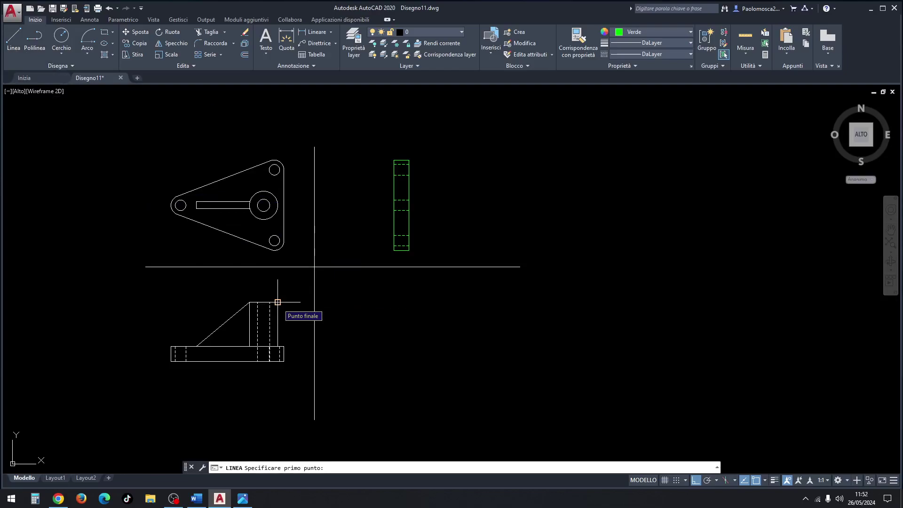
pyautogui.click(278, 302)
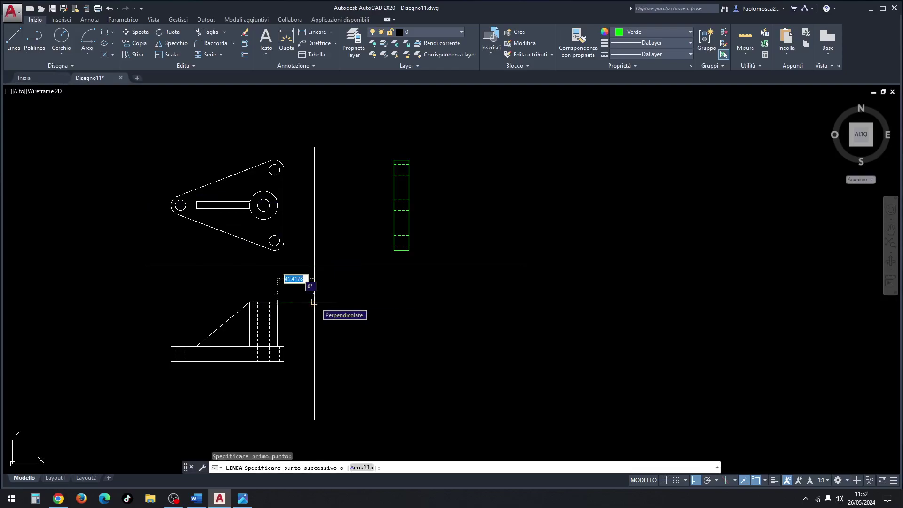
pyautogui.click(314, 302)
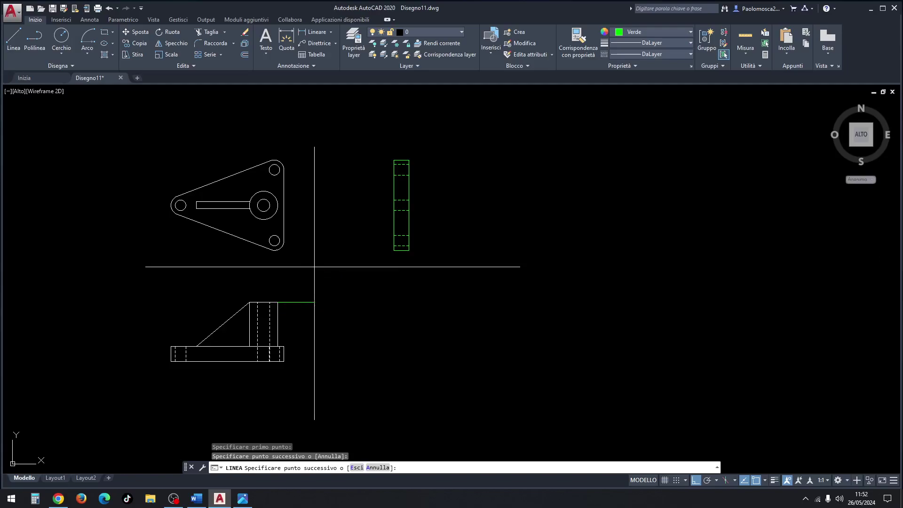
pyautogui.press('Return')
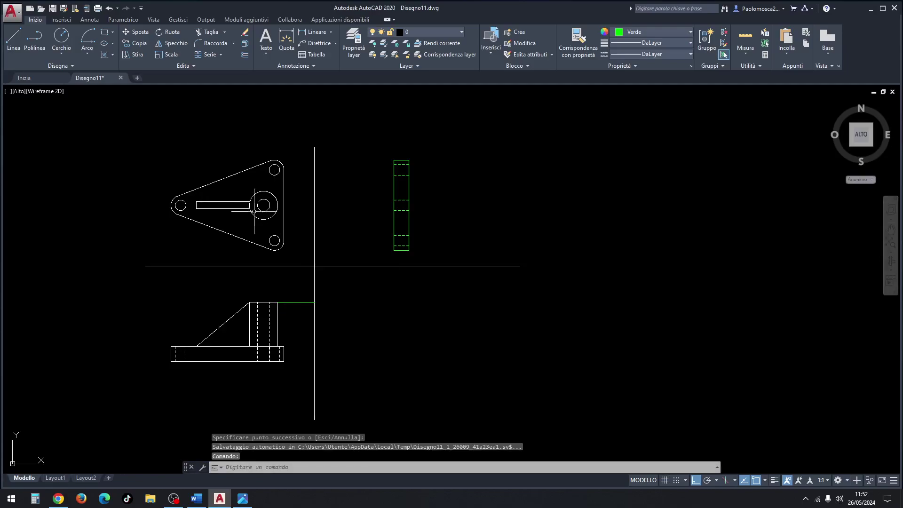
# Step: Project horizontal lines from the boss's top and bottom edges to the side view
pyautogui.click(20, 43)
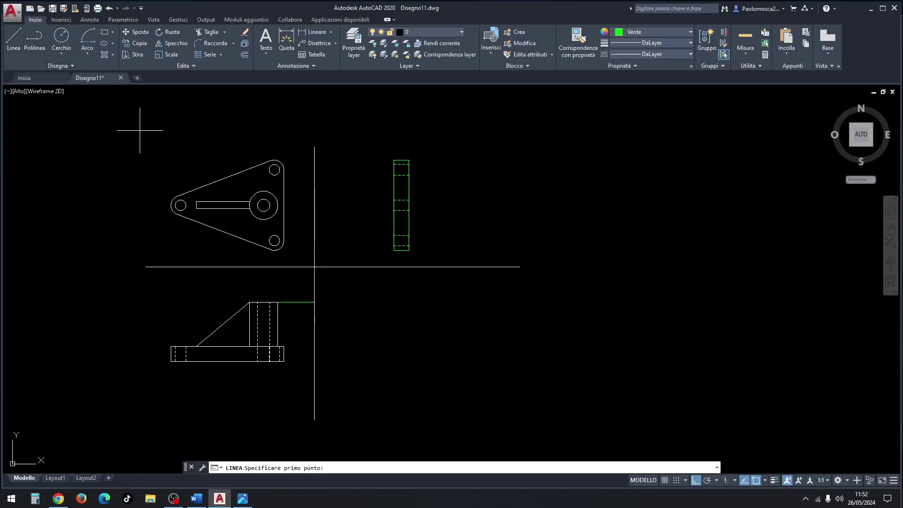
pyautogui.click(263, 191)
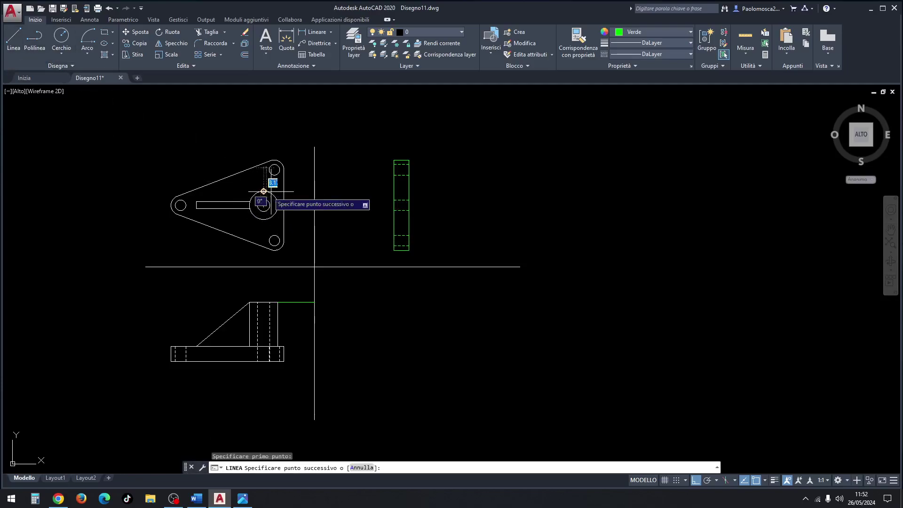
pyautogui.click(394, 191)
pyautogui.press('Return')
pyautogui.press('Return')
pyautogui.click(263, 219)
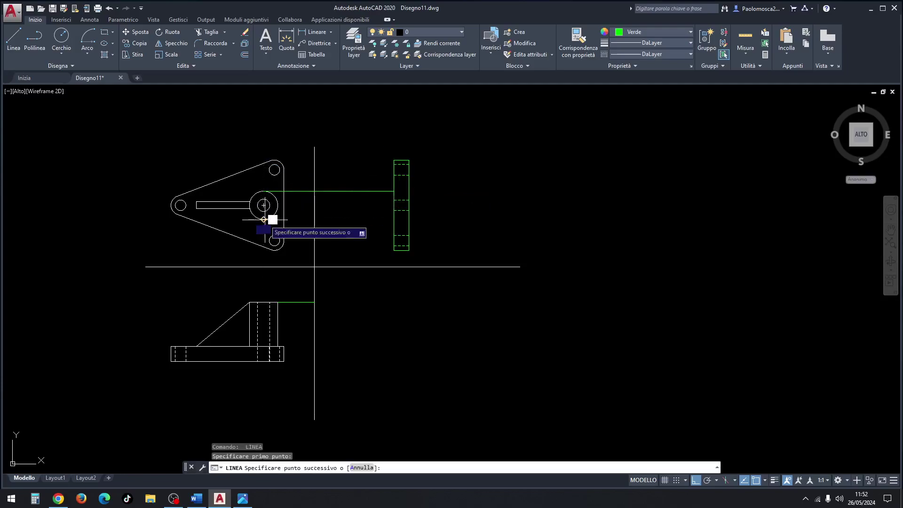
pyautogui.click(393, 219)
pyautogui.press('Return')
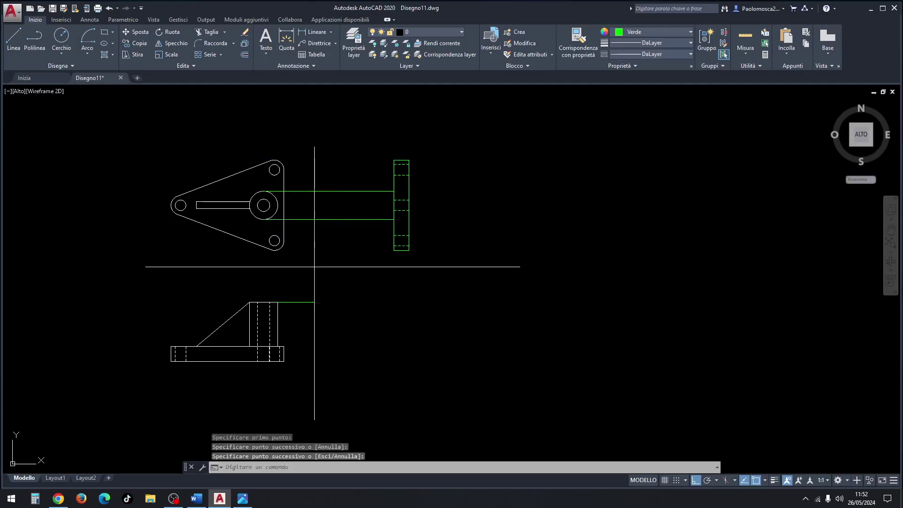
pyautogui.press('Return')
# Step: Project horizontal lines from the hole's top and bottom edges to the side view
pyautogui.click(264, 205)
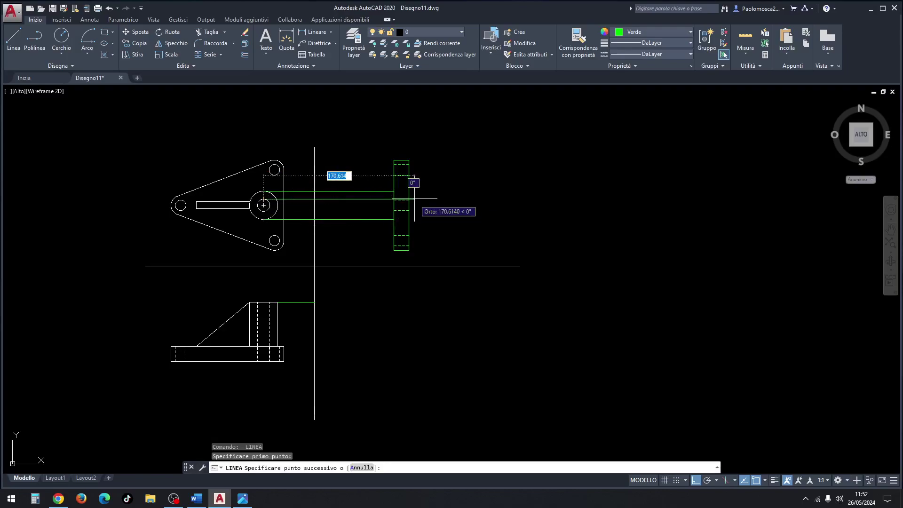
pyautogui.scroll(4, 417, 199)
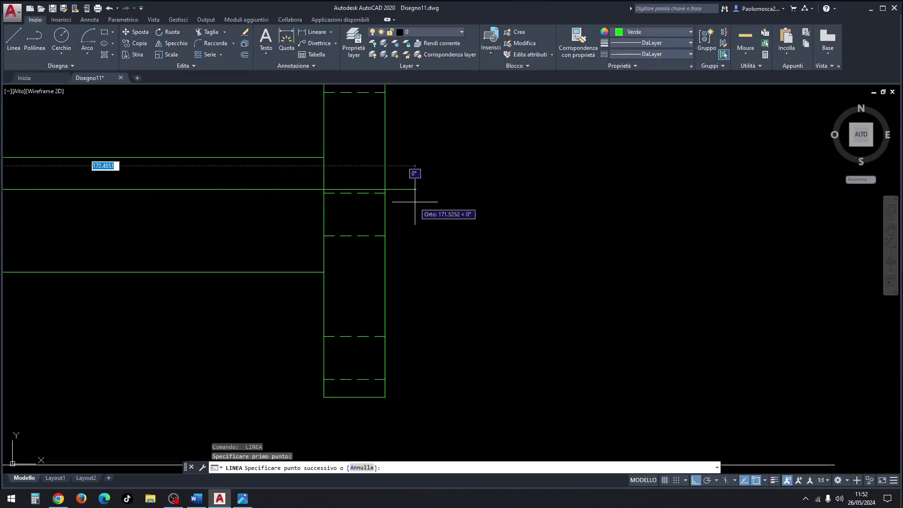
pyautogui.click(384, 189)
pyautogui.press('Return')
pyautogui.scroll(-2, 233, 195)
pyautogui.scroll(-2, 233, 197)
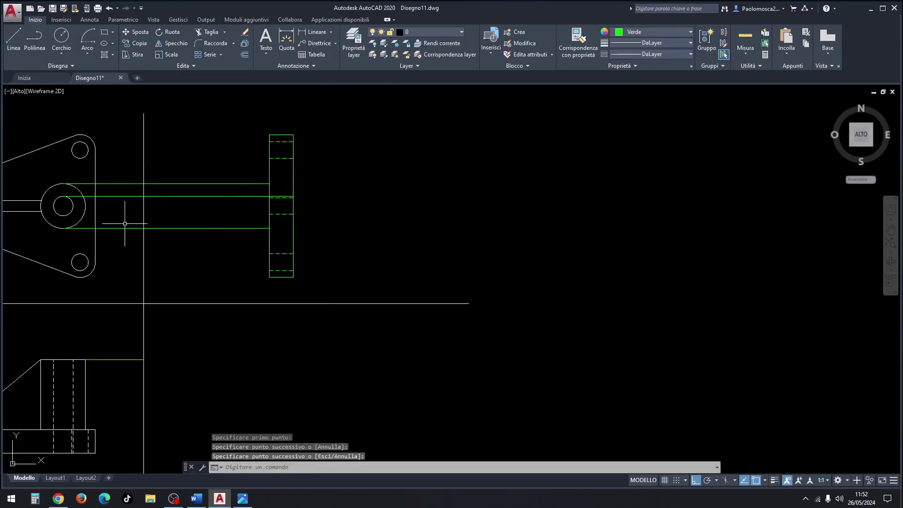
pyautogui.press('Return')
pyautogui.click(63, 215)
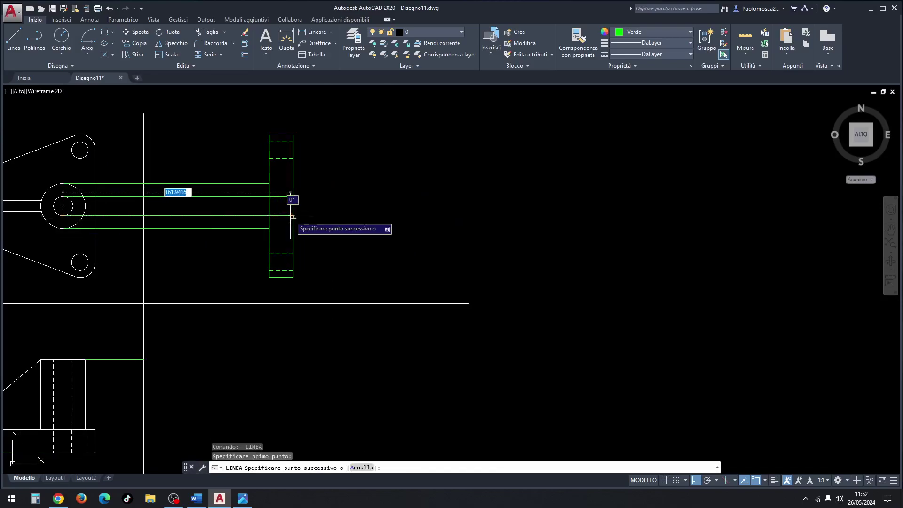
pyautogui.click(293, 216)
pyautogui.press('Escape')
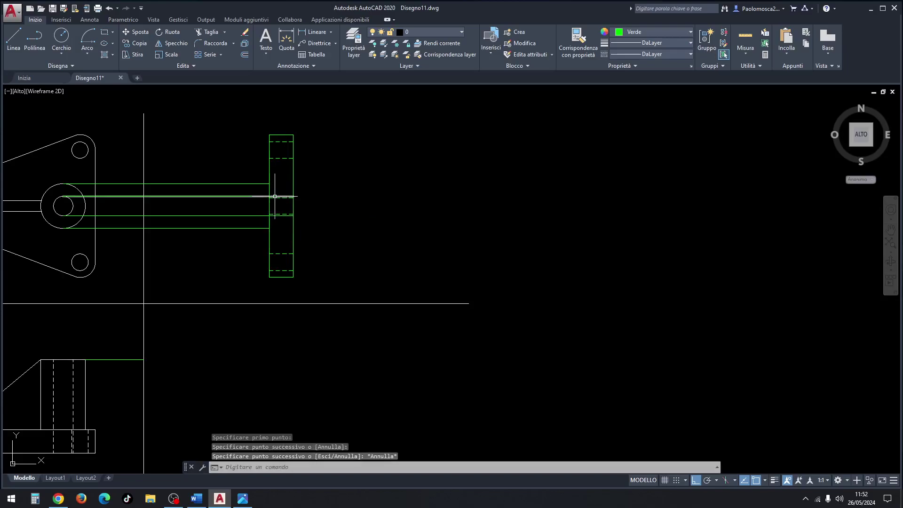
# Step: Pan the drawing so all three views are visible again
pyautogui.scroll(-2, 155, 190)
pyautogui.moveTo(168, 282); pyautogui.dragTo(262, 287, button='middle')
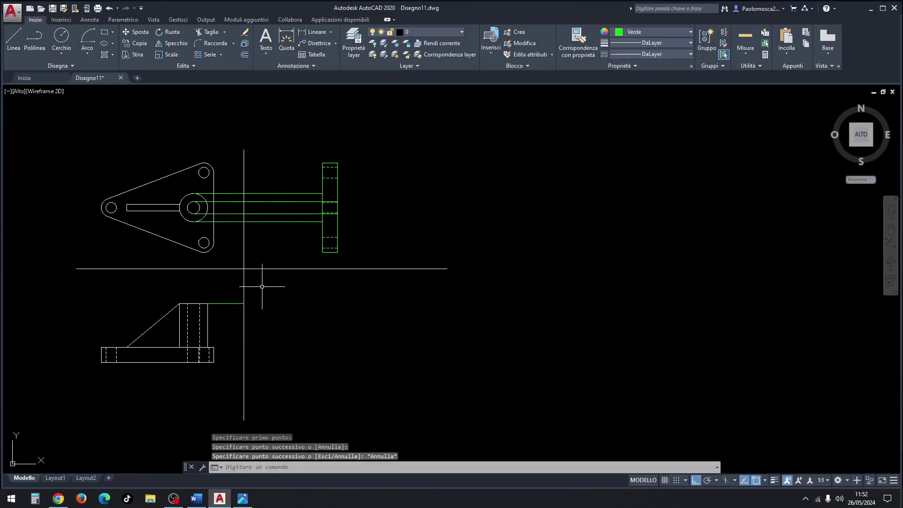
pyautogui.click(14, 37)
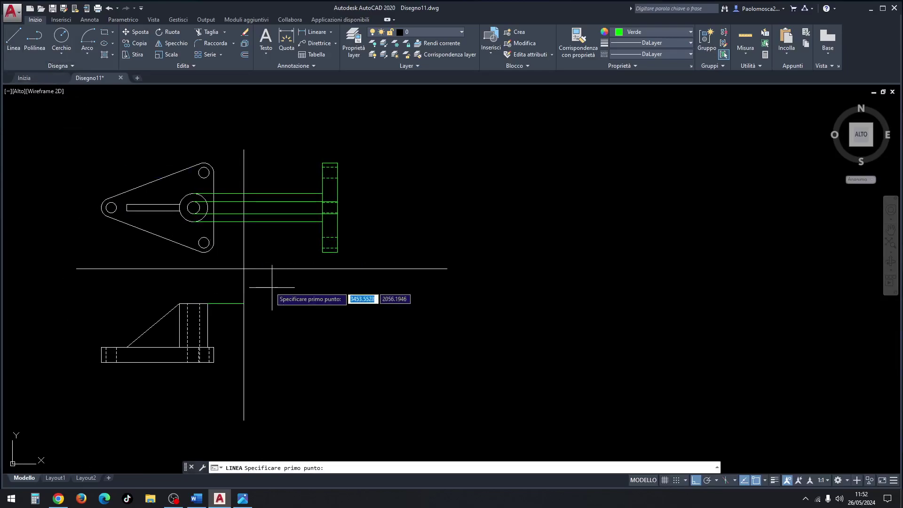
pyautogui.press('Escape')
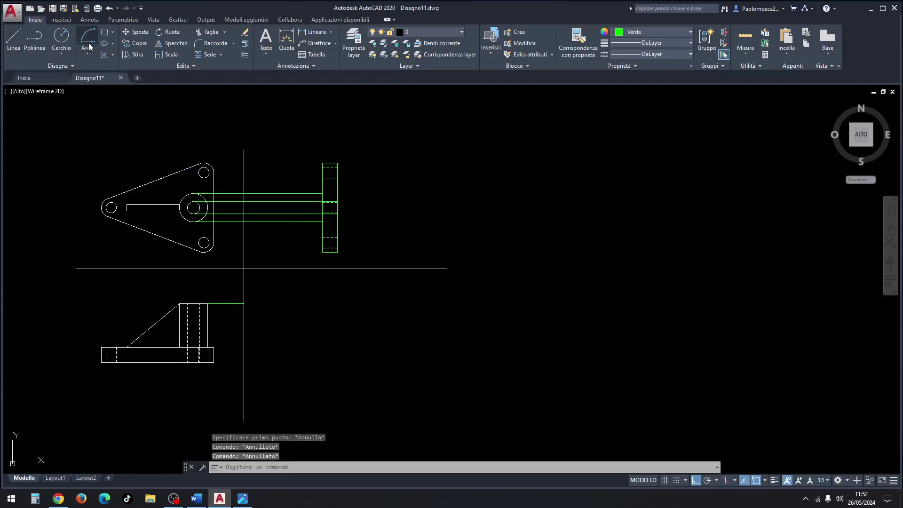
# Step: Draw a start-centre-end quarter arc from the green line's end, centred on the axes crossing, to the horizontal axis
pyautogui.click(88, 43)
pyautogui.click(98, 70)
pyautogui.click(89, 50)
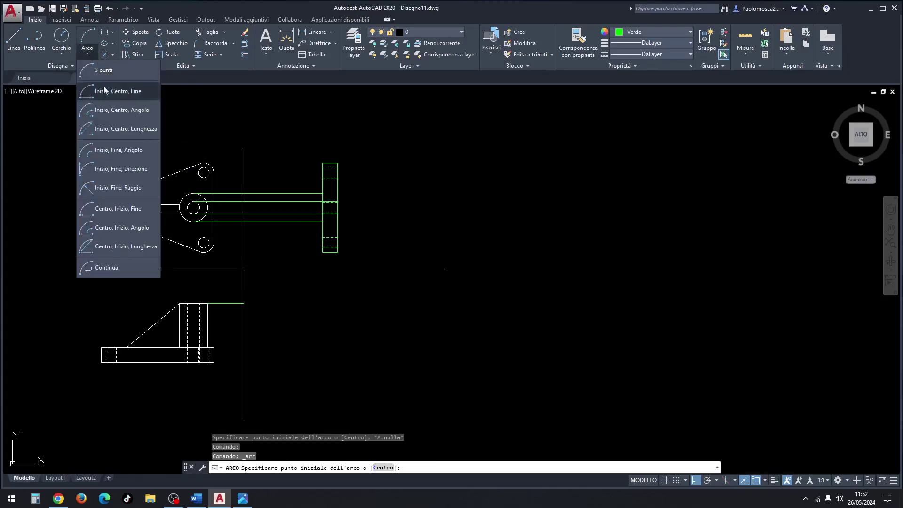
pyautogui.click(105, 91)
pyautogui.click(244, 268)
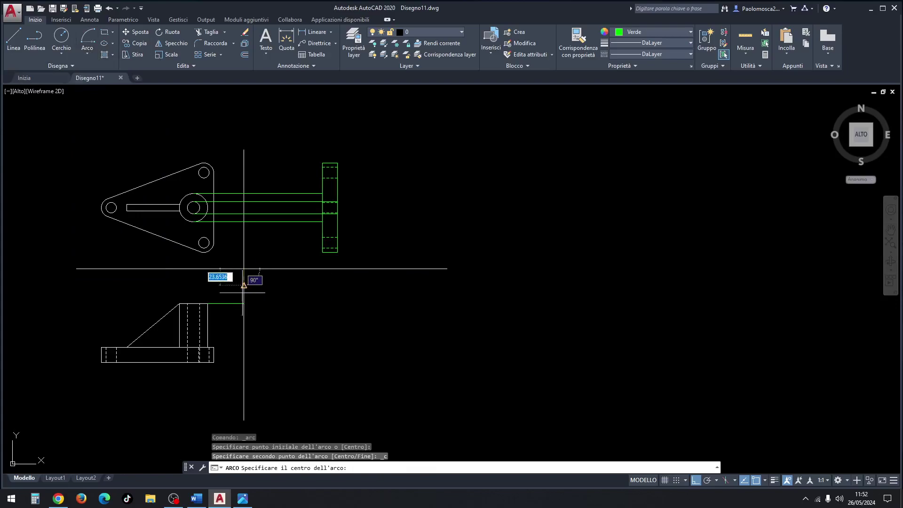
pyautogui.click(244, 304)
pyautogui.press('Escape')
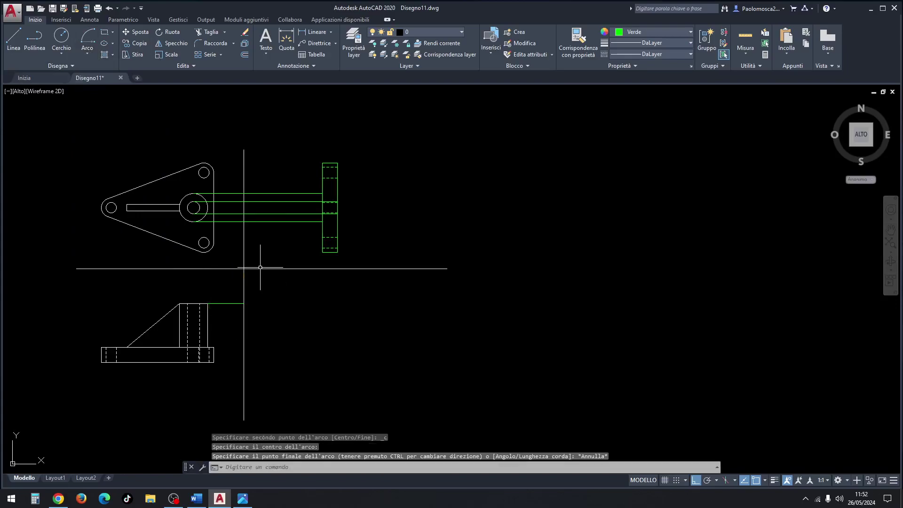
pyautogui.click(244, 304)
pyautogui.click(243, 269)
pyautogui.click(277, 269)
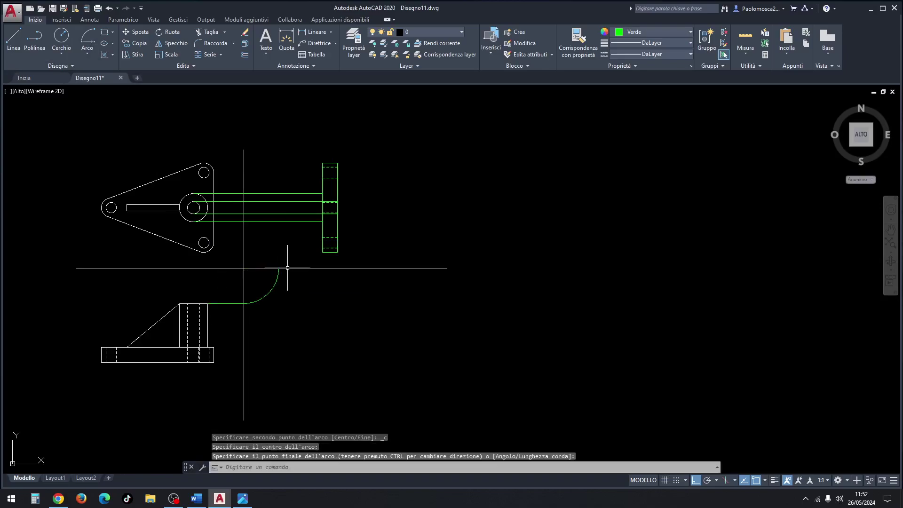
# Step: Draw a vertical line from the arc's end up to the top projection line, then erase the arc and short line
pyautogui.click(14, 38)
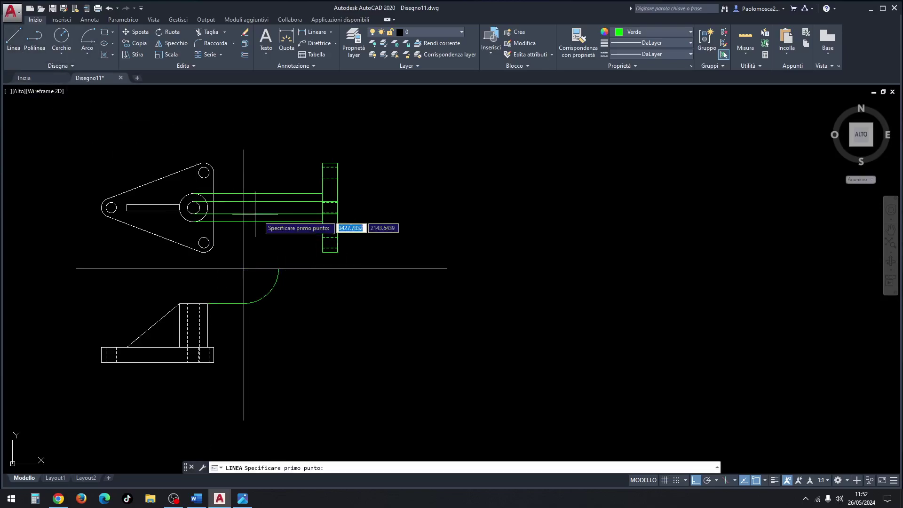
pyautogui.click(279, 268)
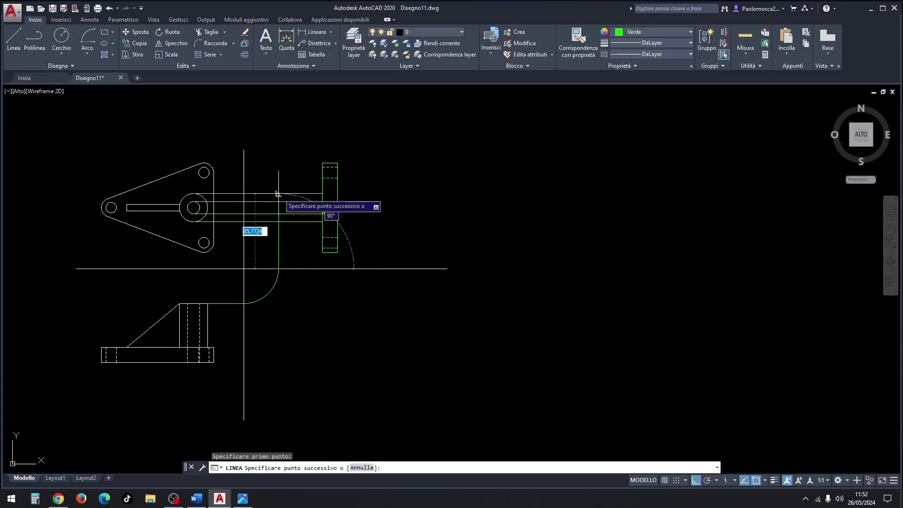
pyautogui.click(279, 194)
pyautogui.press('Escape')
pyautogui.click(284, 284)
pyautogui.click(258, 306)
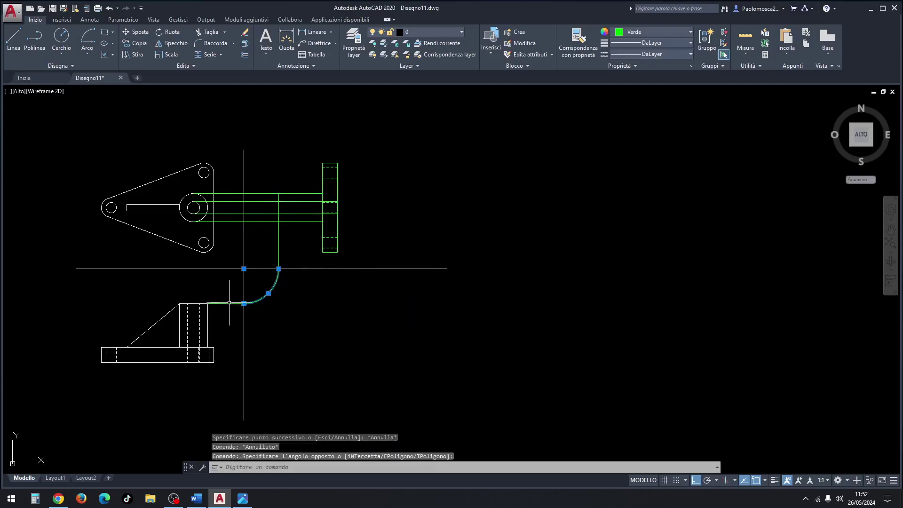
pyautogui.click(224, 308)
pyautogui.press('Delete')
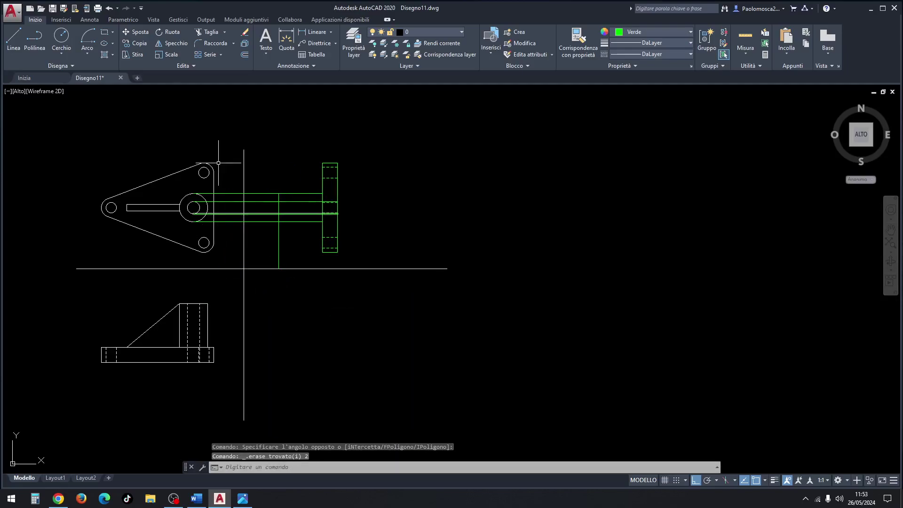
# Step: Trim the projection lines between the axis and the vertical line, and erase the leftovers
pyautogui.click(211, 33)
pyautogui.press('Return')
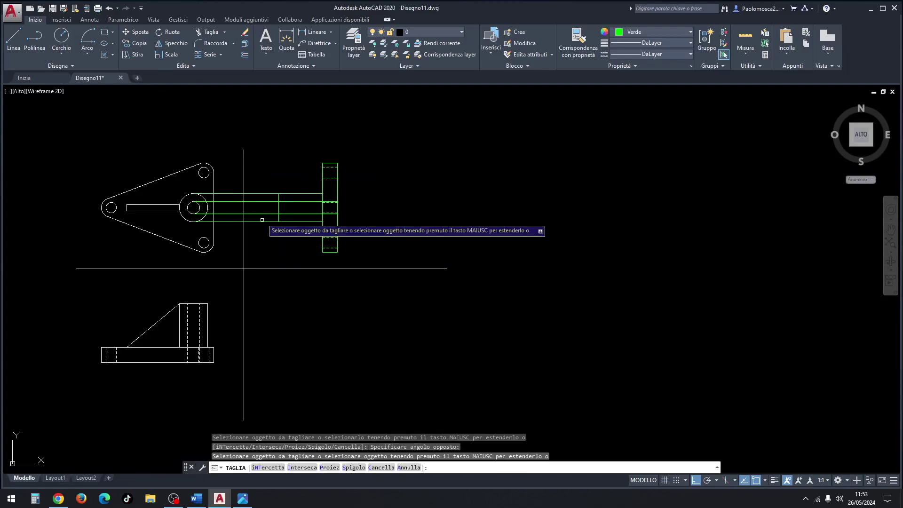
pyautogui.click(262, 181)
pyautogui.click(259, 238)
pyautogui.click(250, 194)
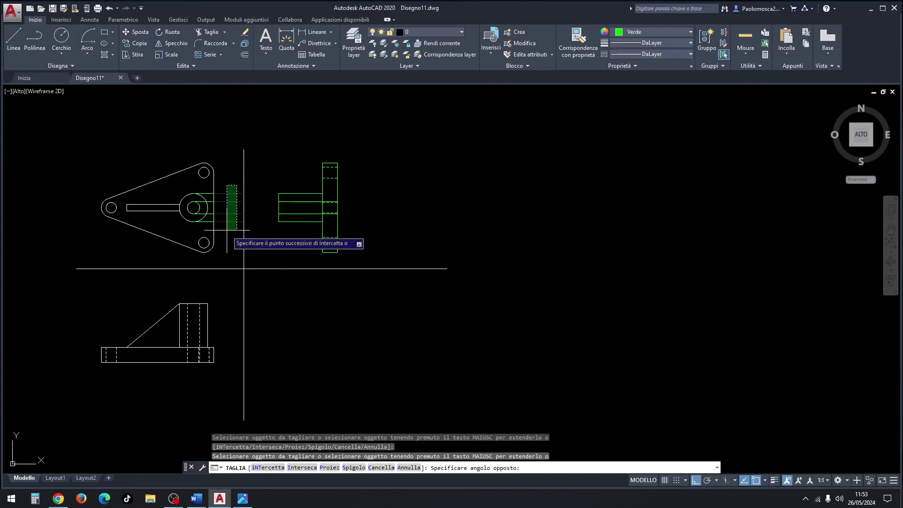
pyautogui.press('Escape')
pyautogui.press('Escape')
pyautogui.click(239, 188)
pyautogui.click(226, 244)
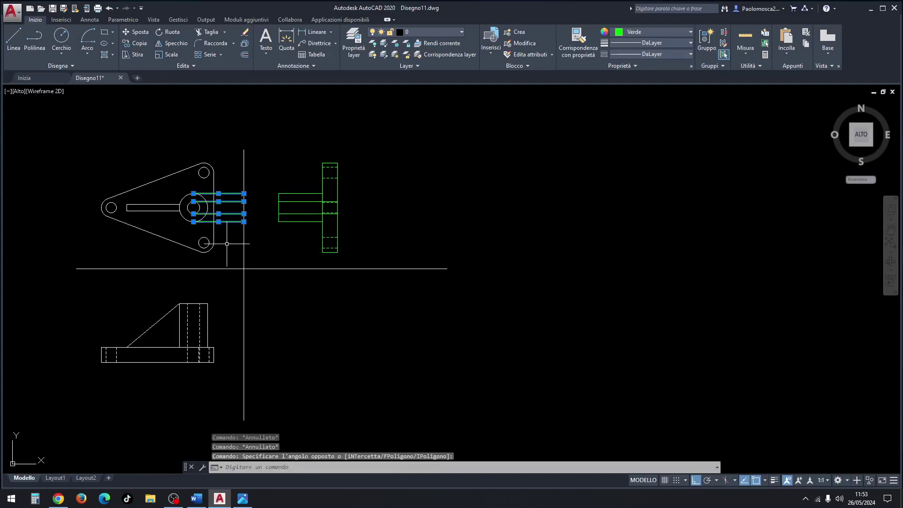
pyautogui.press('Delete')
pyautogui.scroll(2, 306, 211)
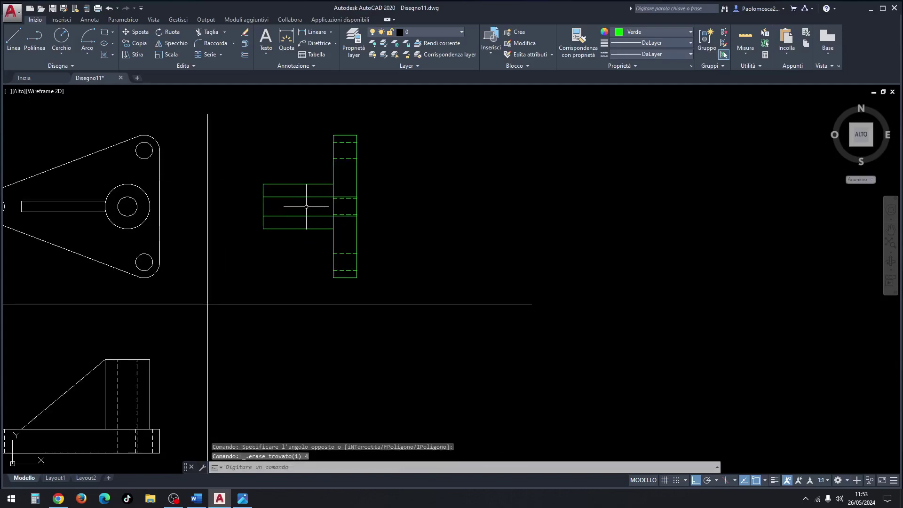
# Step: Change the two inner horizontal lines in the side view to the TRATTEGGIATA2 dashed linetype
pyautogui.scroll(2, 307, 206)
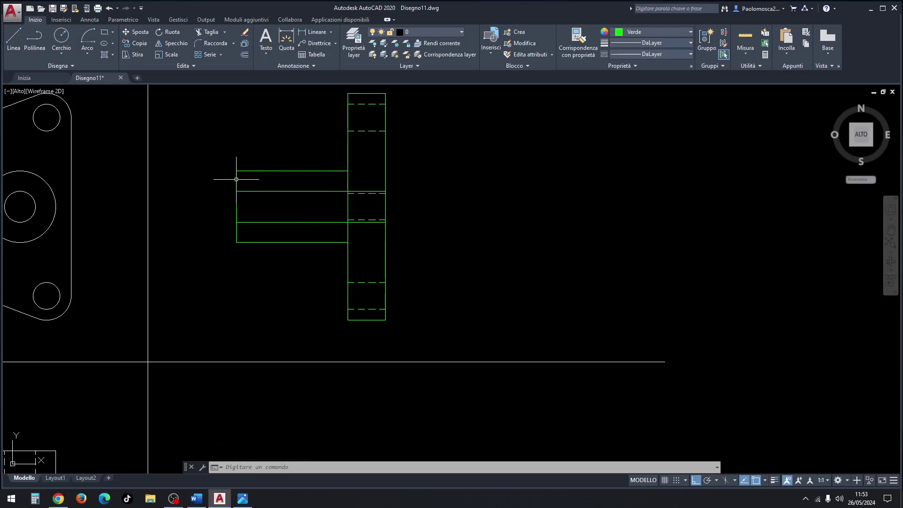
pyautogui.click(302, 184)
pyautogui.click(270, 226)
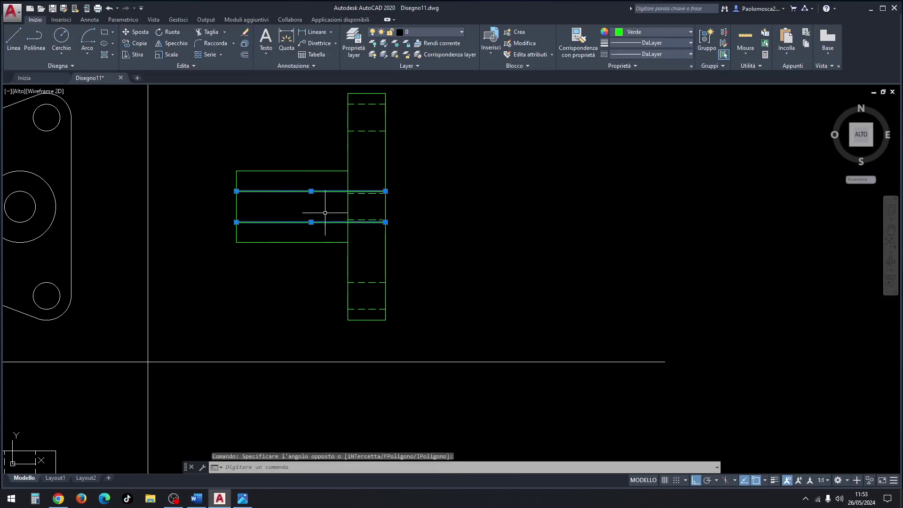
pyautogui.click(649, 54)
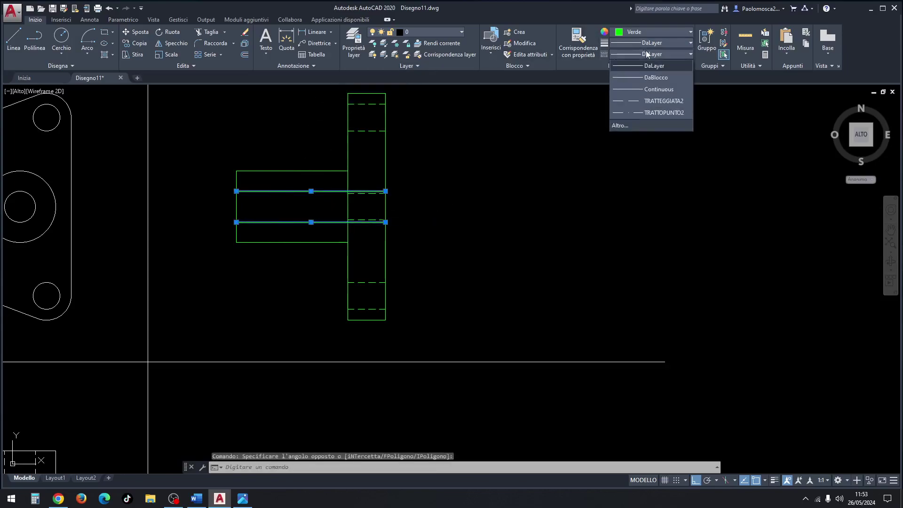
pyautogui.click(656, 102)
pyautogui.rightClick(333, 203)
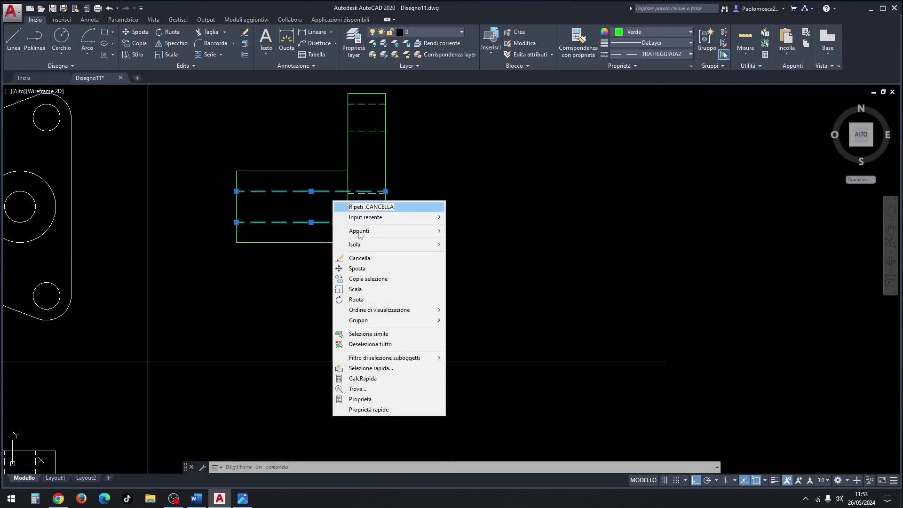
pyautogui.click(383, 389)
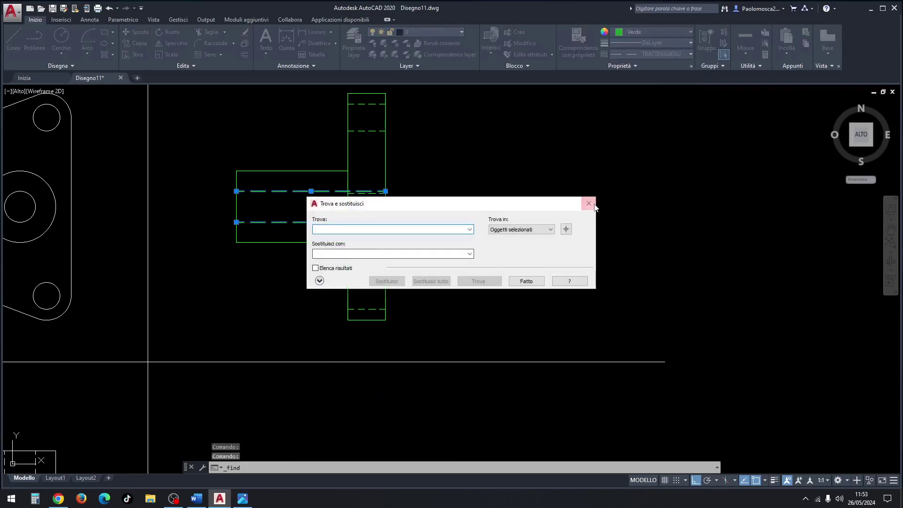
pyautogui.click(588, 203)
# Step: Set the dashed lines' linetype scale to 0.5 in the Properties palette
pyautogui.rightClick(333, 200)
pyautogui.click(377, 400)
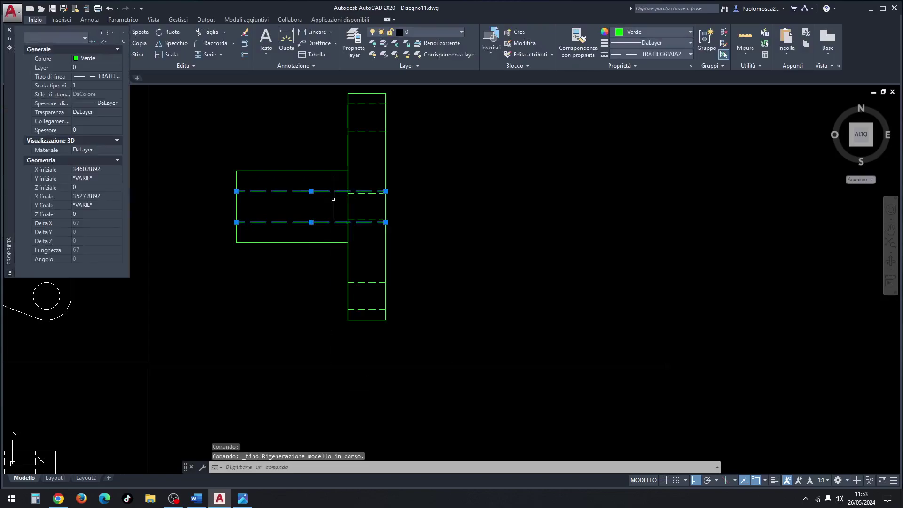
pyautogui.click(86, 85)
pyautogui.write('0.5')
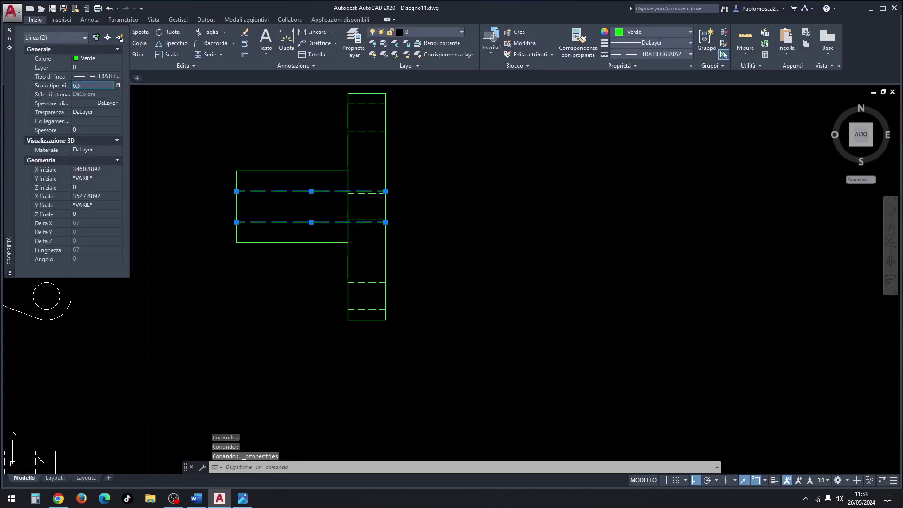
pyautogui.press('Return')
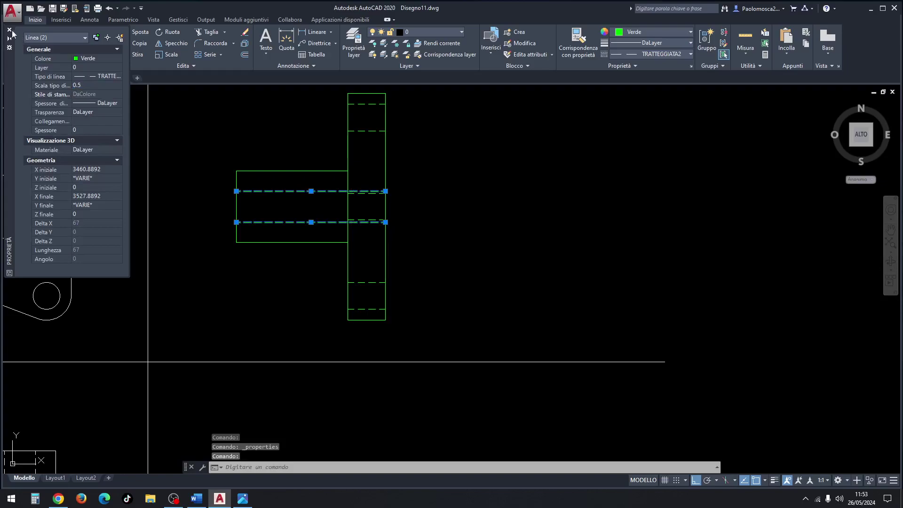
pyautogui.click(9, 29)
pyautogui.press('Escape')
pyautogui.press('Escape')
pyautogui.press('Escape')
pyautogui.scroll(-2, 194, 168)
pyautogui.scroll(-1, 194, 167)
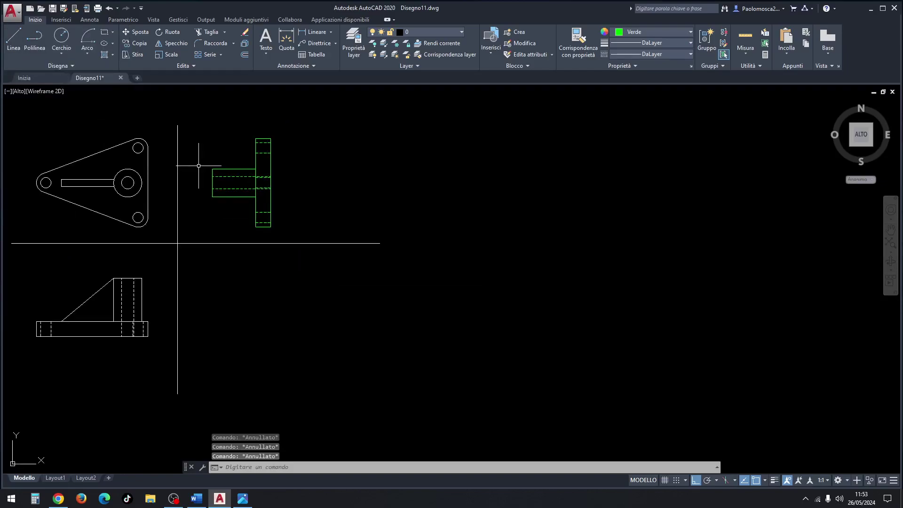
# Step: Project two horizontal lines from the slot's upper and lower edges into the side-view hub
pyautogui.click(13, 38)
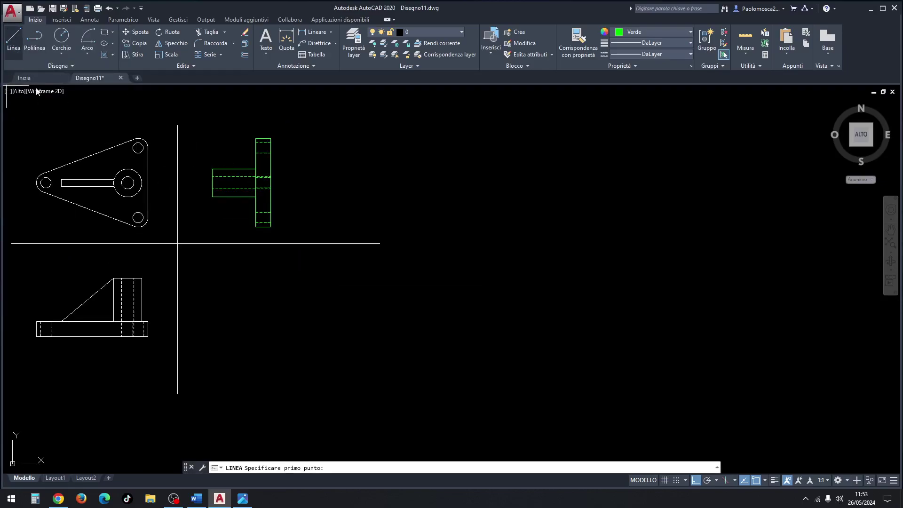
pyautogui.click(62, 179)
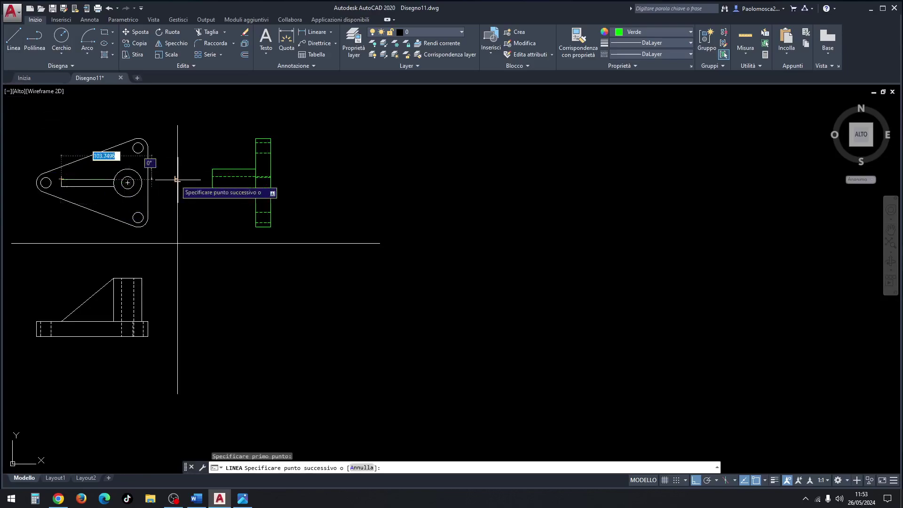
pyautogui.click(211, 180)
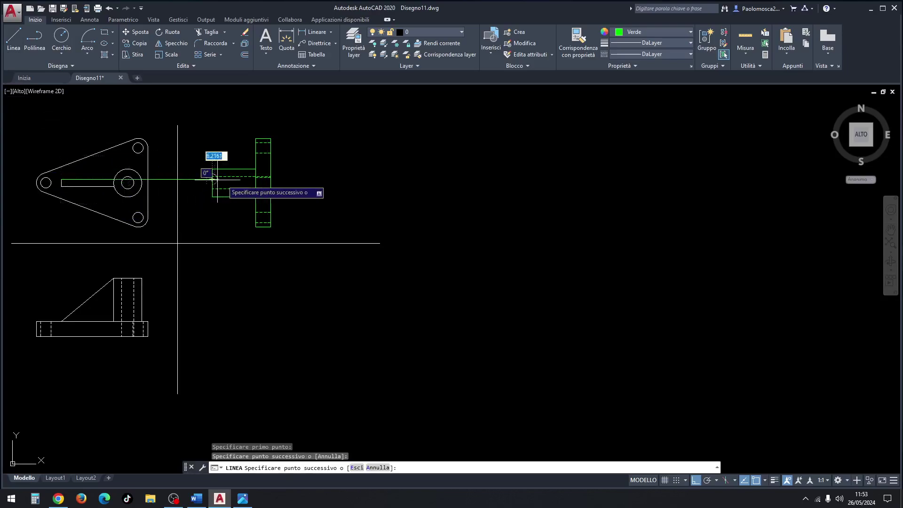
pyautogui.click(255, 181)
pyautogui.press('Escape')
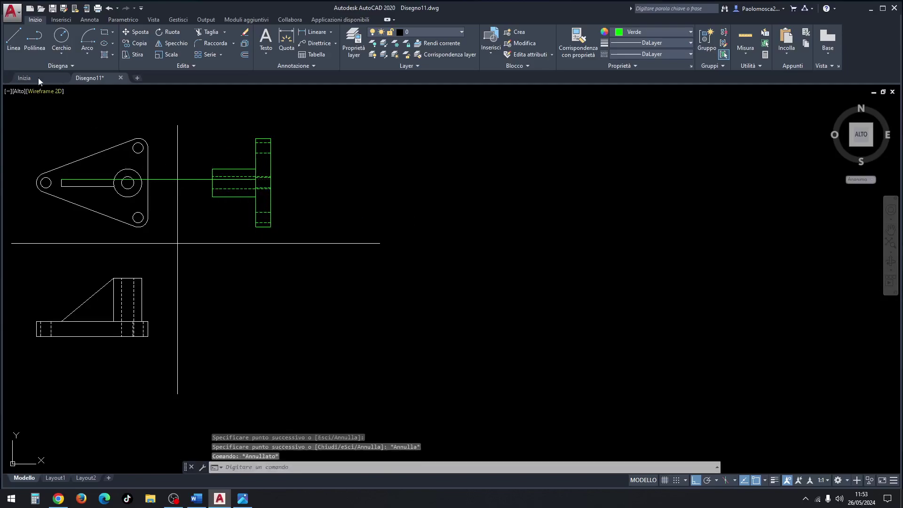
pyautogui.click(13, 40)
pyautogui.click(61, 185)
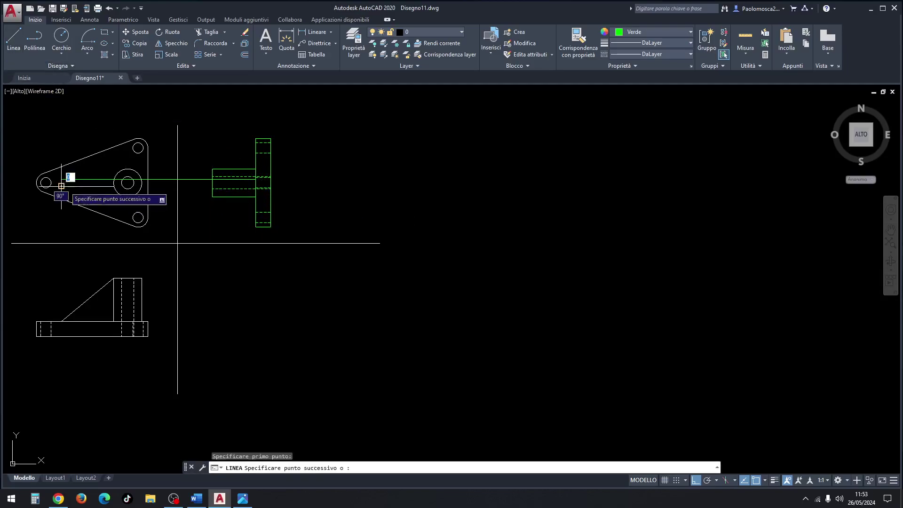
pyautogui.click(211, 186)
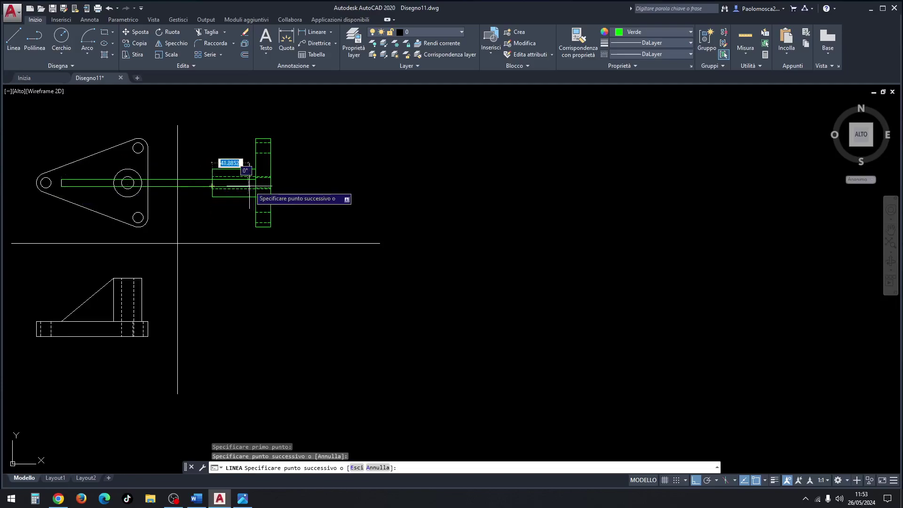
pyautogui.press('Escape')
# Step: Erase the two construction lines running through the slot
pyautogui.click(193, 195)
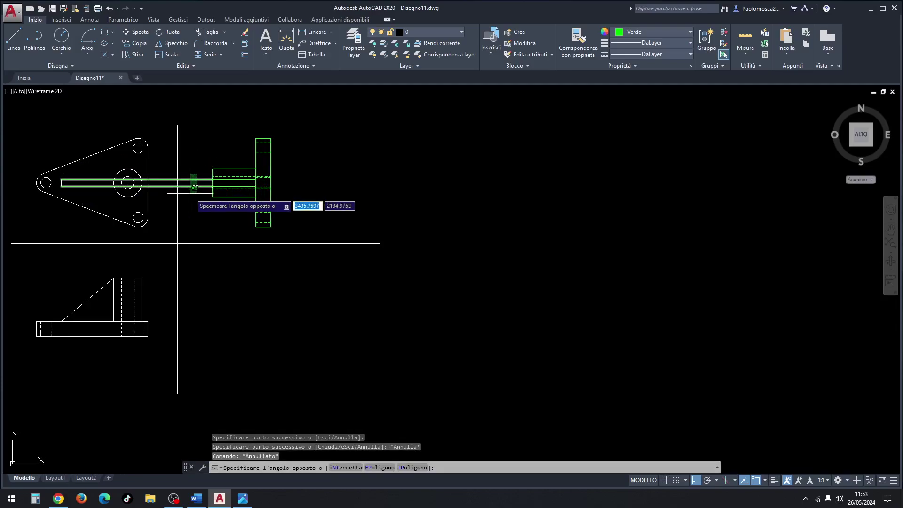
pyautogui.press('Delete')
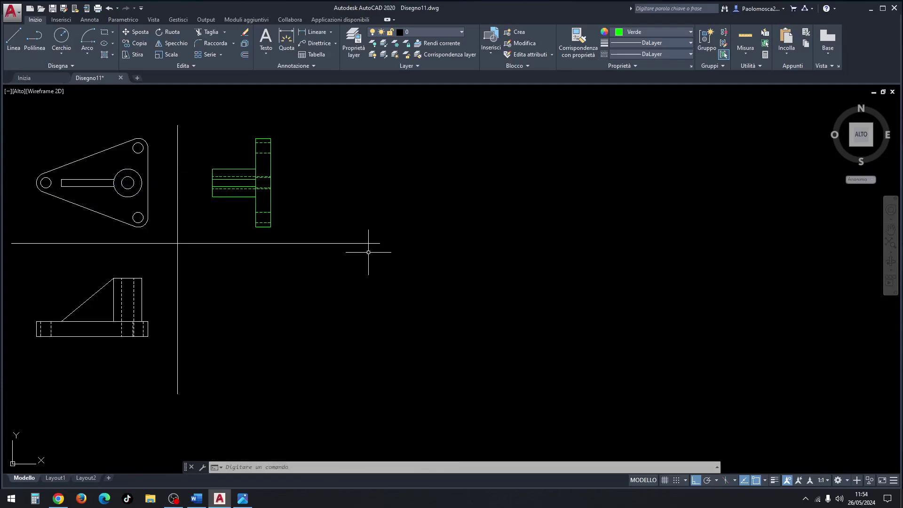
pyautogui.moveTo(281, 188); pyautogui.dragTo(365, 204, button='middle')
pyautogui.click(374, 144)
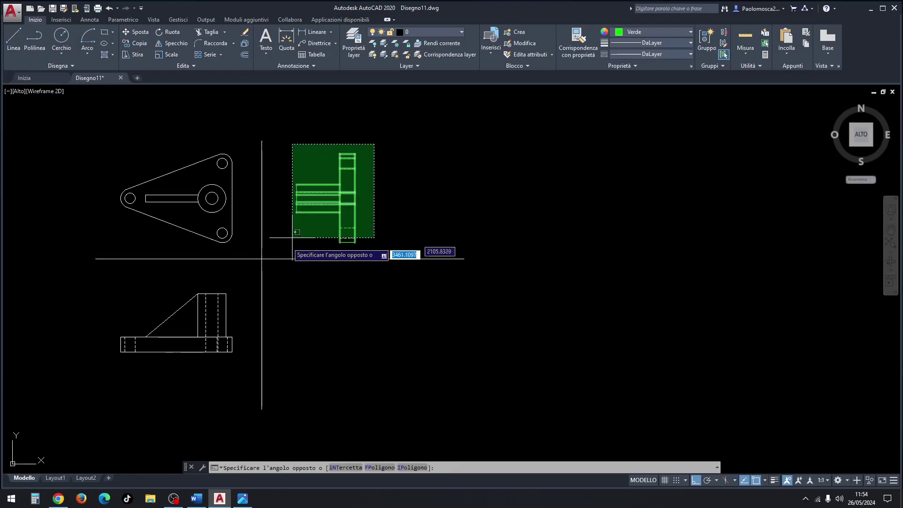
# Step: Recolour the side view white, then compare the drawing with the reference sketch in Photos
pyautogui.click(279, 251)
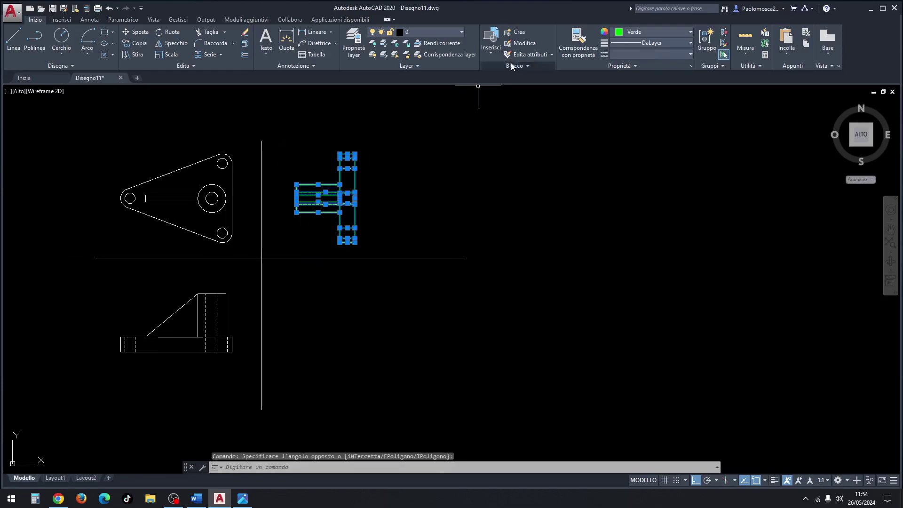
pyautogui.click(634, 31)
pyautogui.press('Escape')
pyautogui.press('Escape')
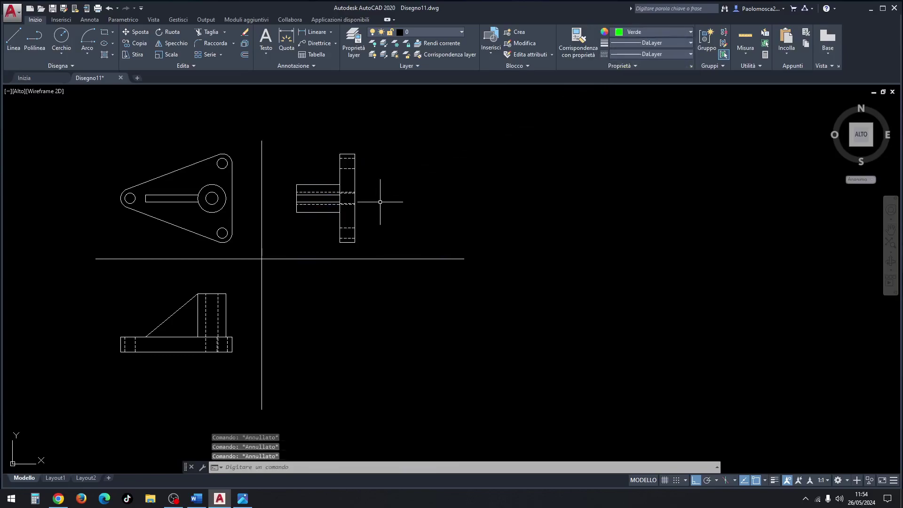
pyautogui.moveTo(435, 203); pyautogui.dragTo(473, 202, button='middle')
pyautogui.scroll(2, 365, 216)
pyautogui.moveTo(383, 230); pyautogui.dragTo(454, 230, button='middle')
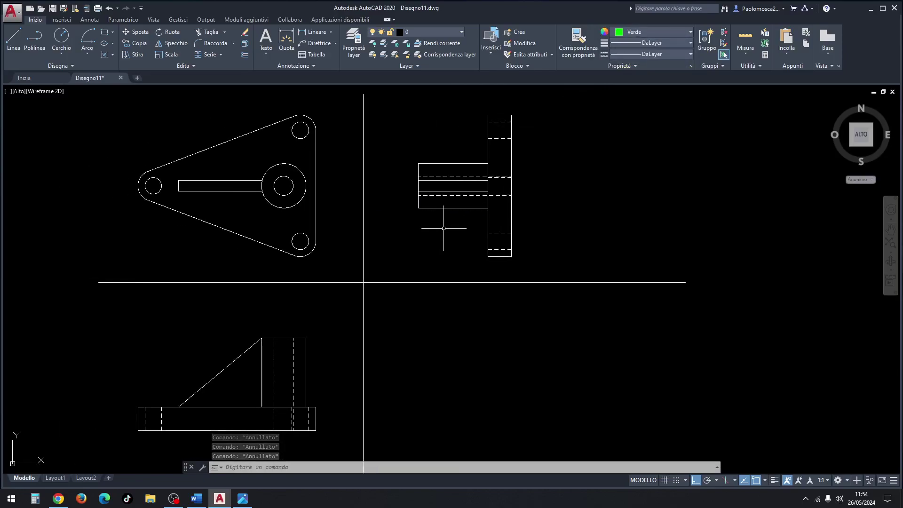
pyautogui.scroll(-2, 442, 228)
pyautogui.moveTo(426, 241); pyautogui.dragTo(449, 241, button='middle')
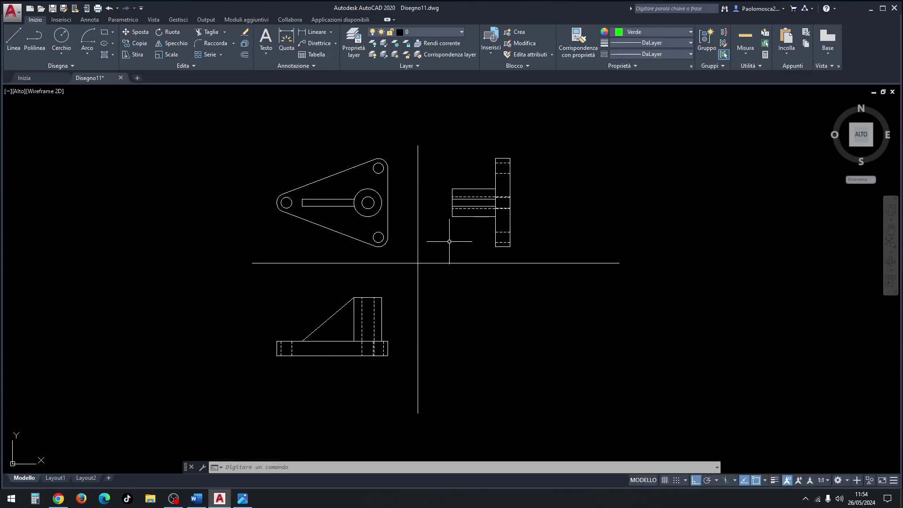
pyautogui.click(243, 498)
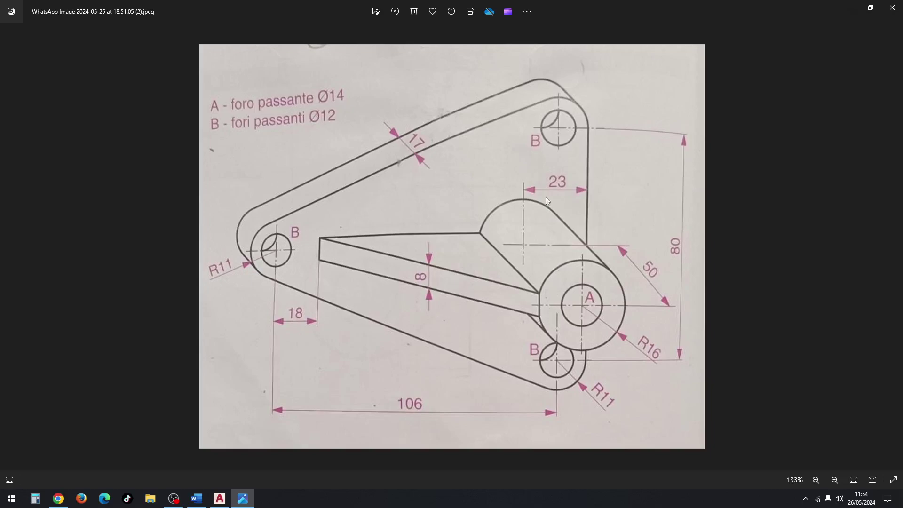
pyautogui.click(243, 498)
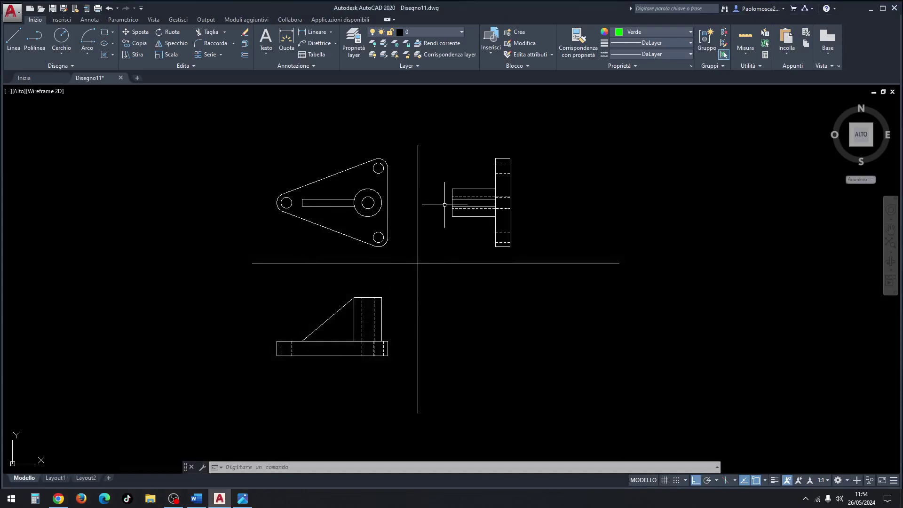
pyautogui.click(398, 146)
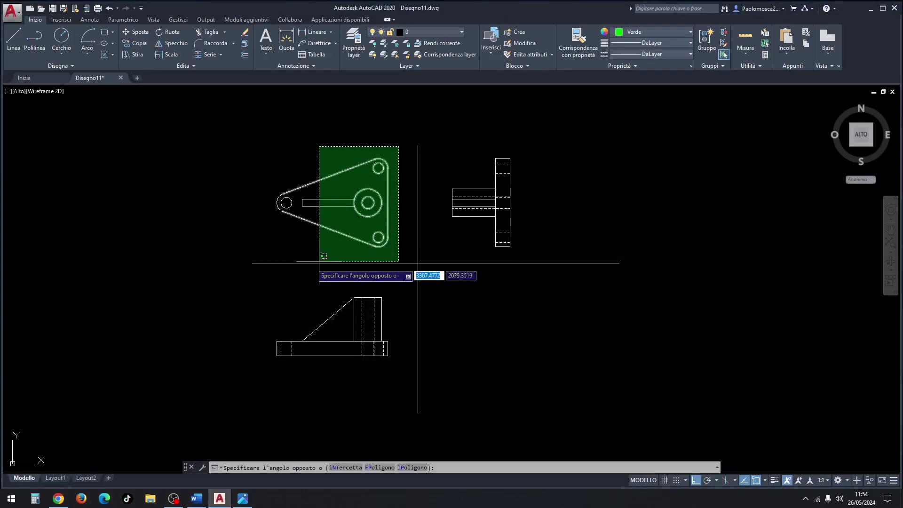
pyautogui.click(268, 254)
pyautogui.rightClick(332, 213)
pyautogui.press('Escape')
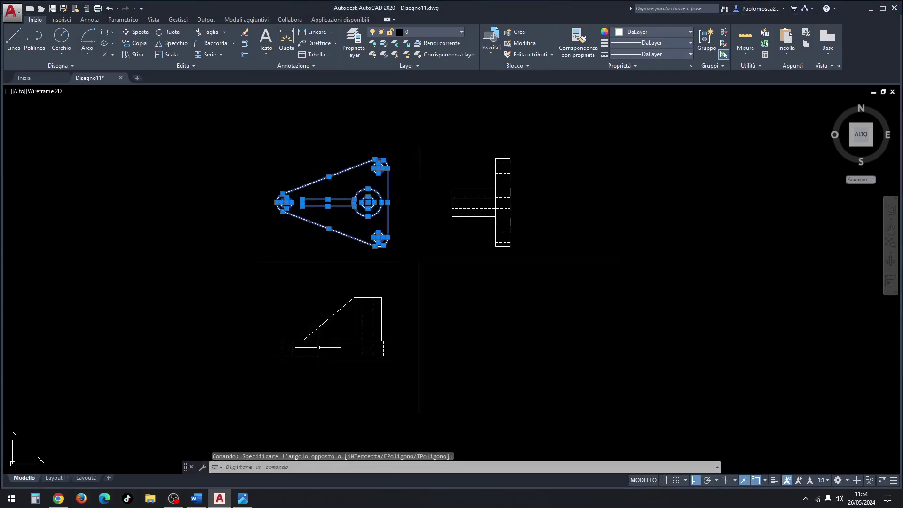
pyautogui.press('Escape')
pyautogui.press('Escape')
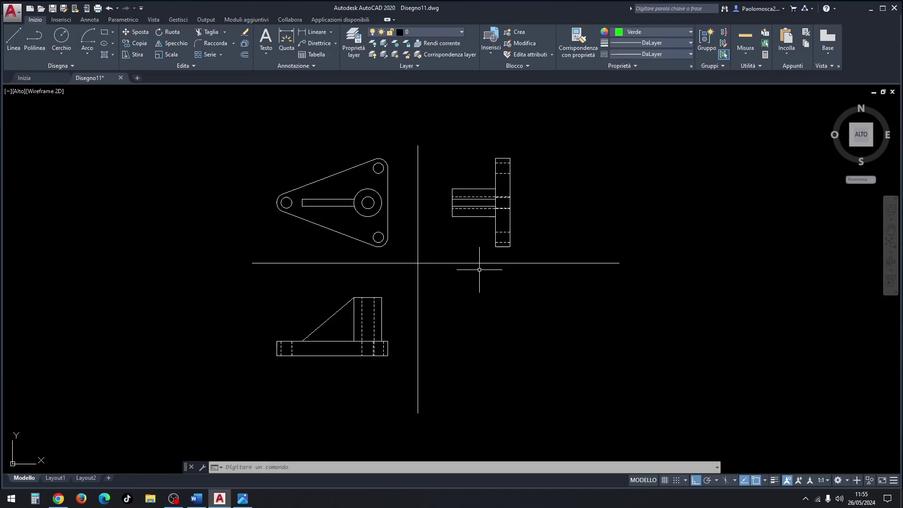
# Step: Inspect the side view up close, then open the linetype list showing TRATTEGGIATA2 and TRATTOPUNTO2
pyautogui.scroll(2, 505, 204)
pyautogui.scroll(2, 505, 204)
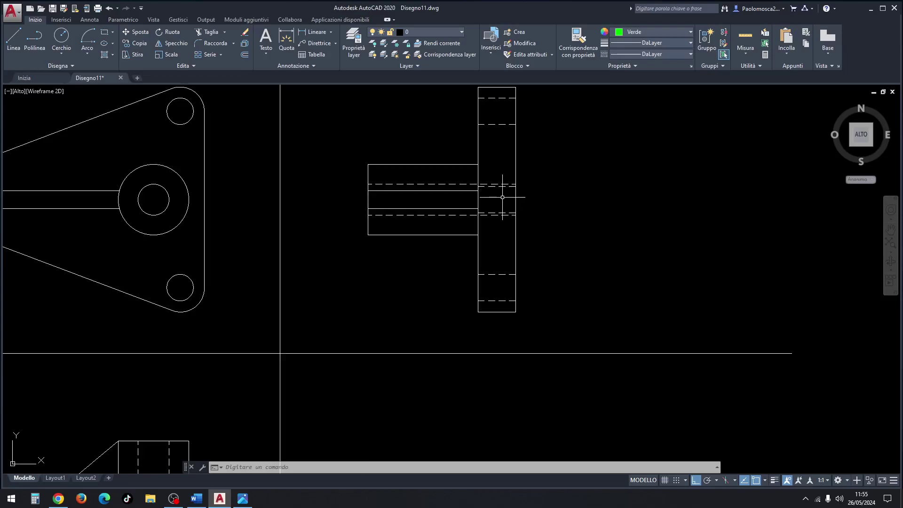
pyautogui.moveTo(501, 198); pyautogui.dragTo(534, 212, button='middle')
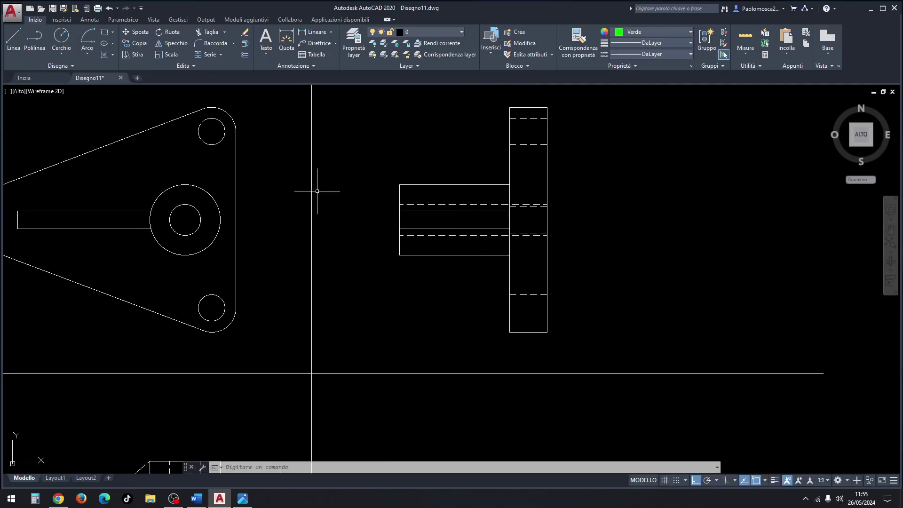
pyautogui.scroll(-2, 312, 192)
pyautogui.moveTo(313, 196); pyautogui.dragTo(423, 195, button='middle')
pyautogui.scroll(-2, 434, 194)
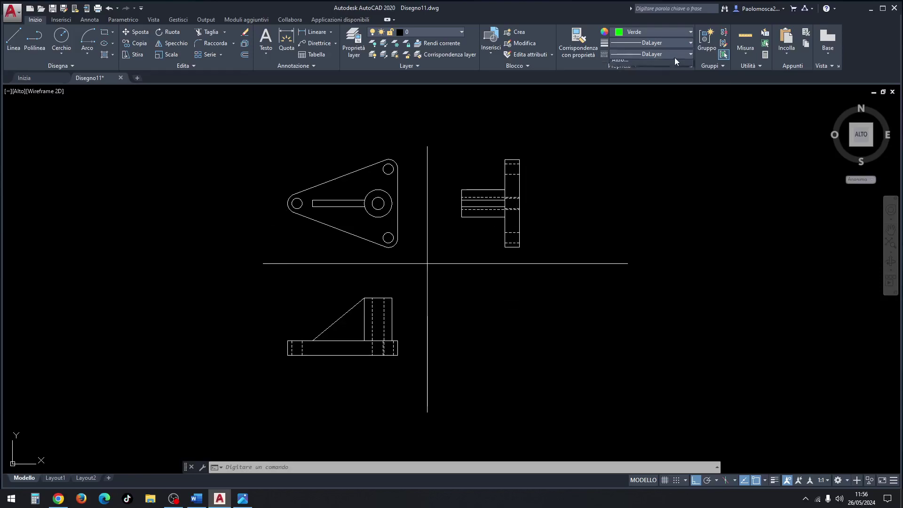
pyautogui.click(675, 57)
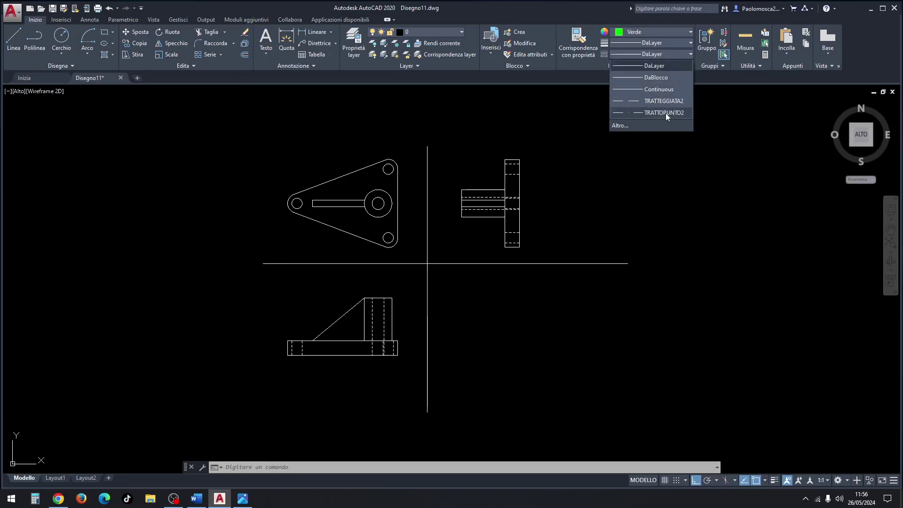